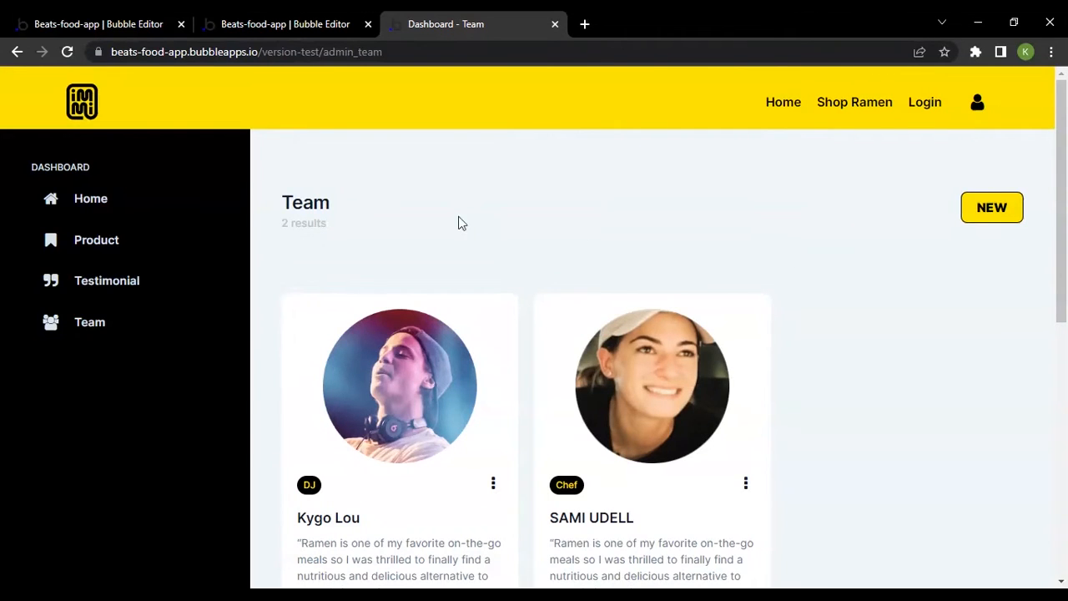
Switch to the Bubble editor's design view of the admin_team page and browse the Blog components in the component library
click(295, 18)
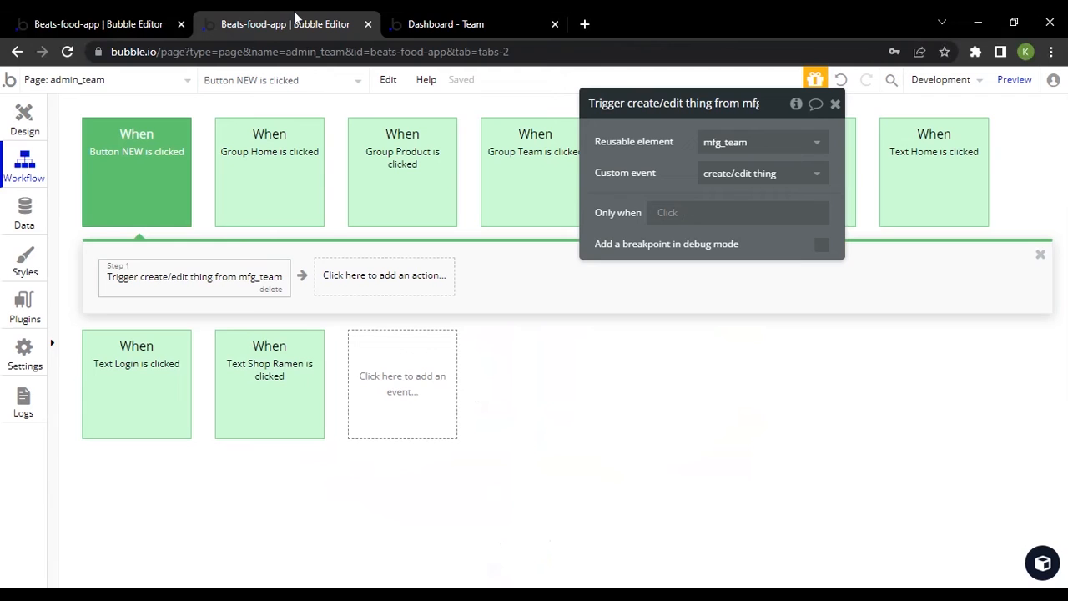
click(17, 117)
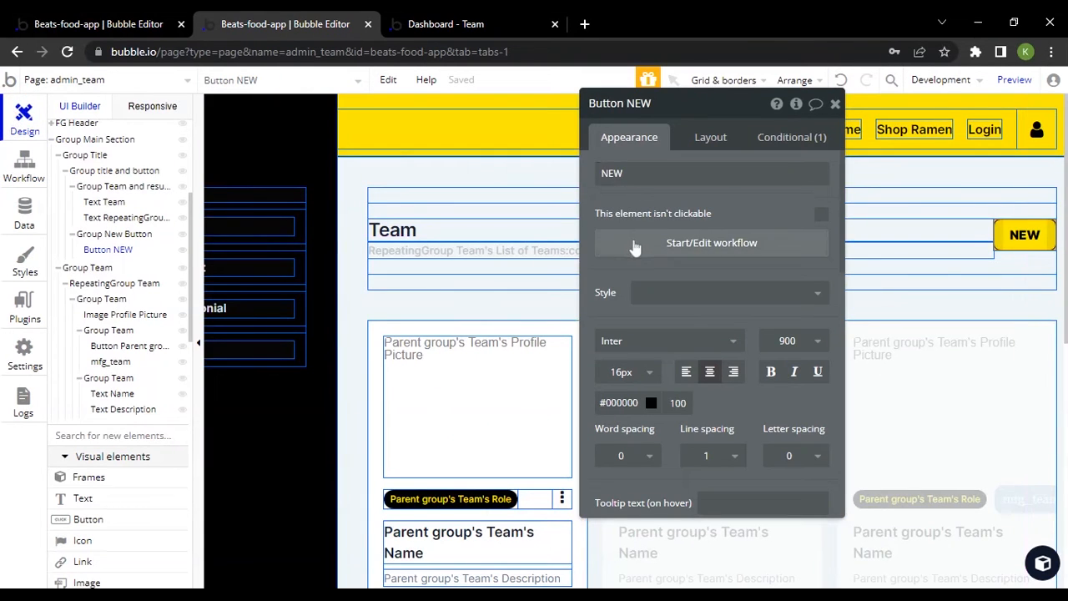
click(1042, 558)
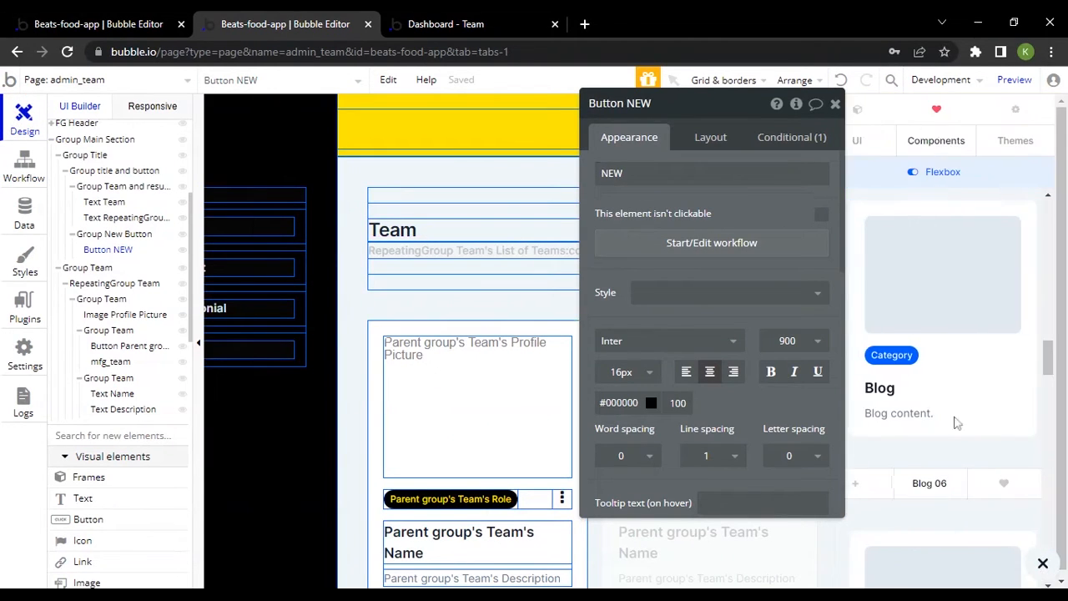
drag(780, 194, 662, 193)
scroll(974, 280, down, 8)
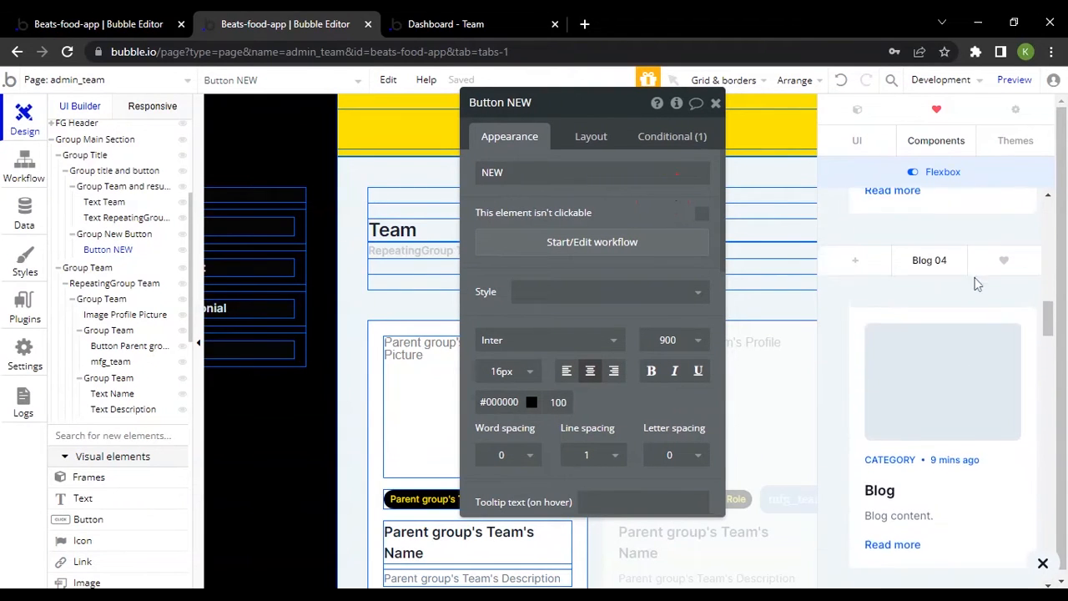
scroll(974, 285, up, 5)
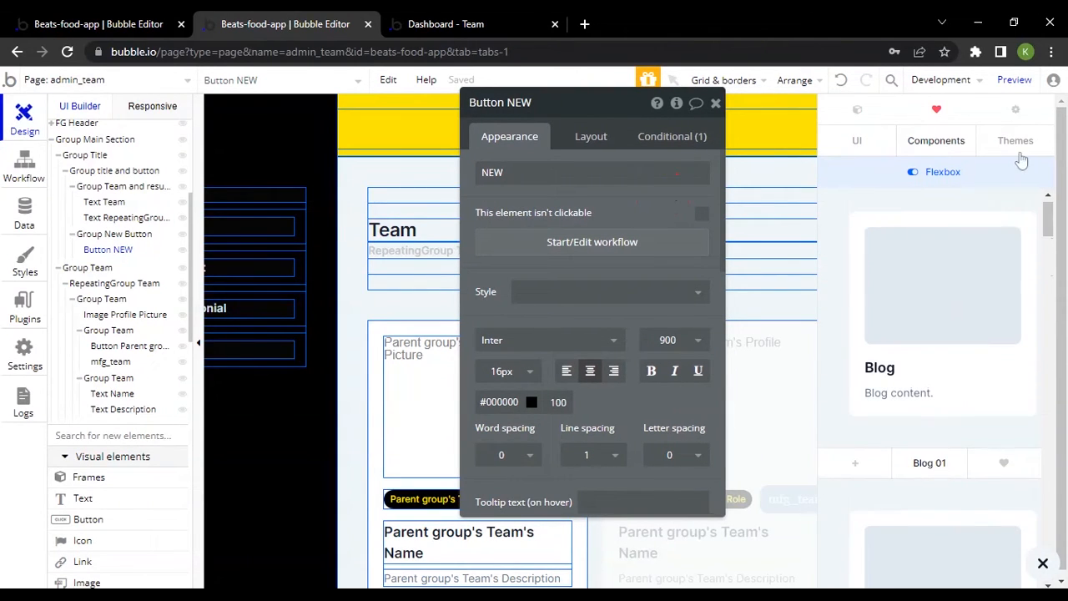
Look over the component library's categories of UI elements and Components
click(1015, 142)
click(884, 143)
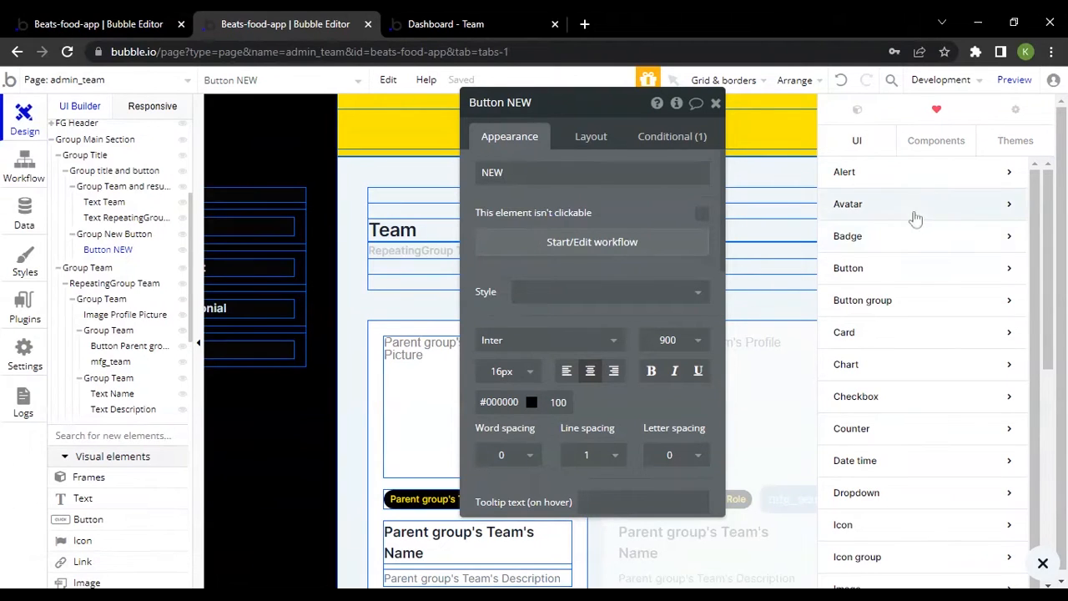
click(935, 142)
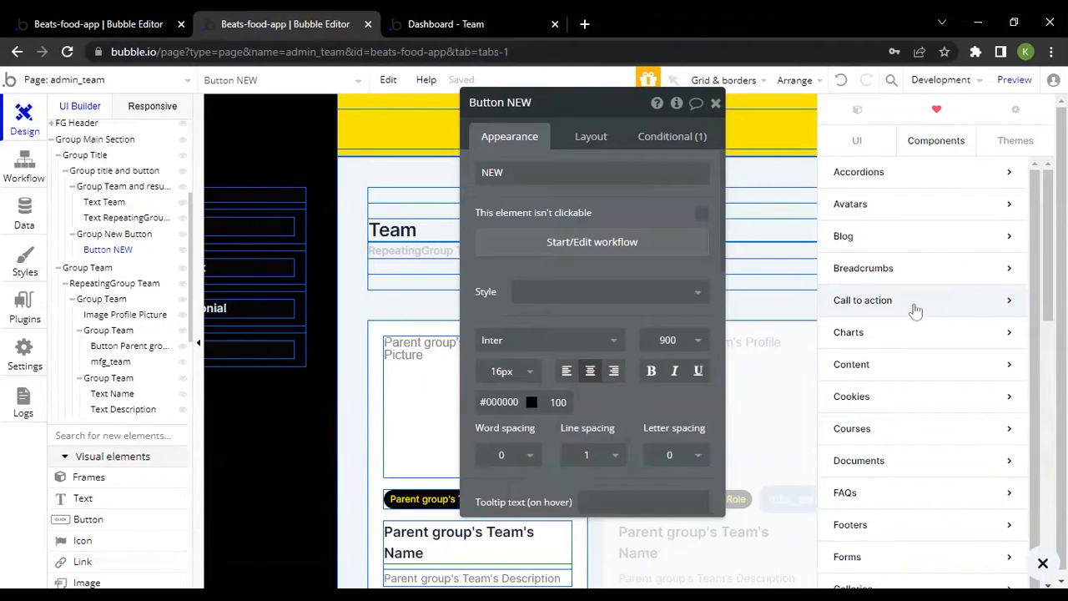
click(978, 207)
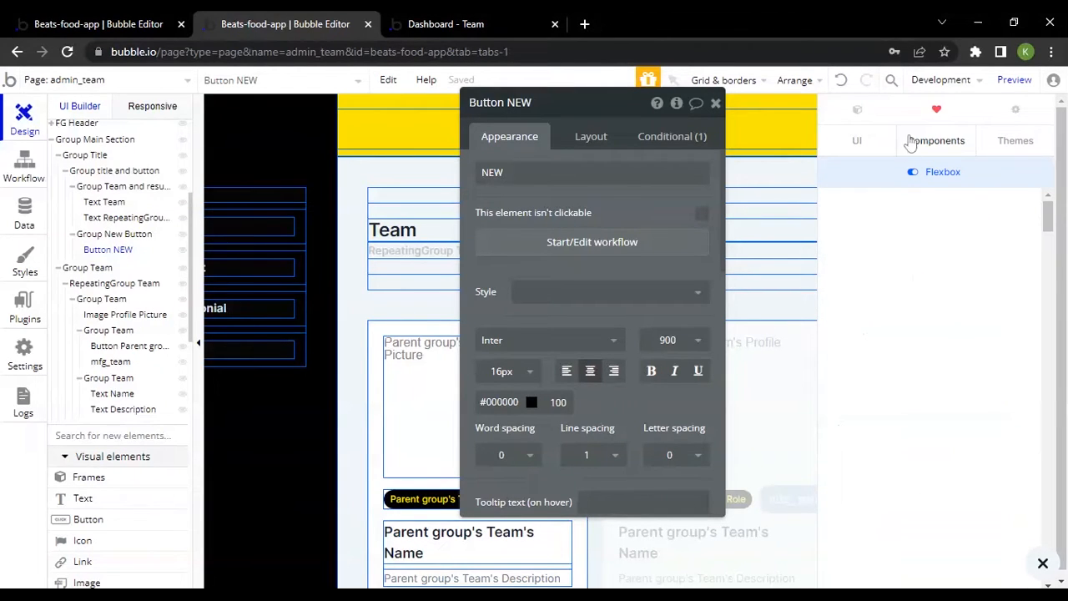
Browse the Base page layouts in the component library's themes, down to Base 05
click(1016, 142)
click(946, 171)
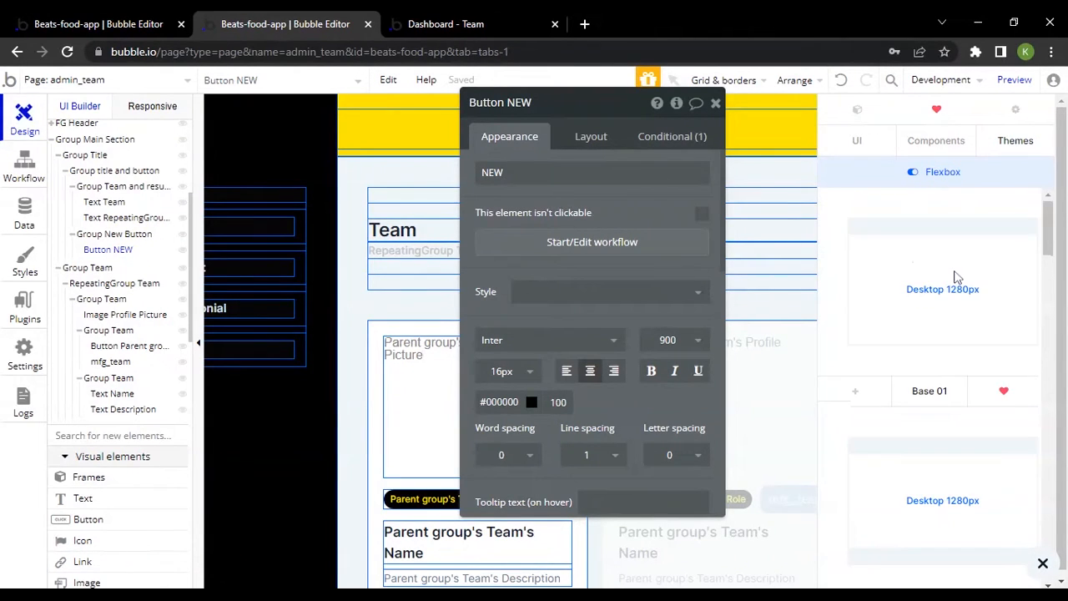
scroll(958, 275, down, 8)
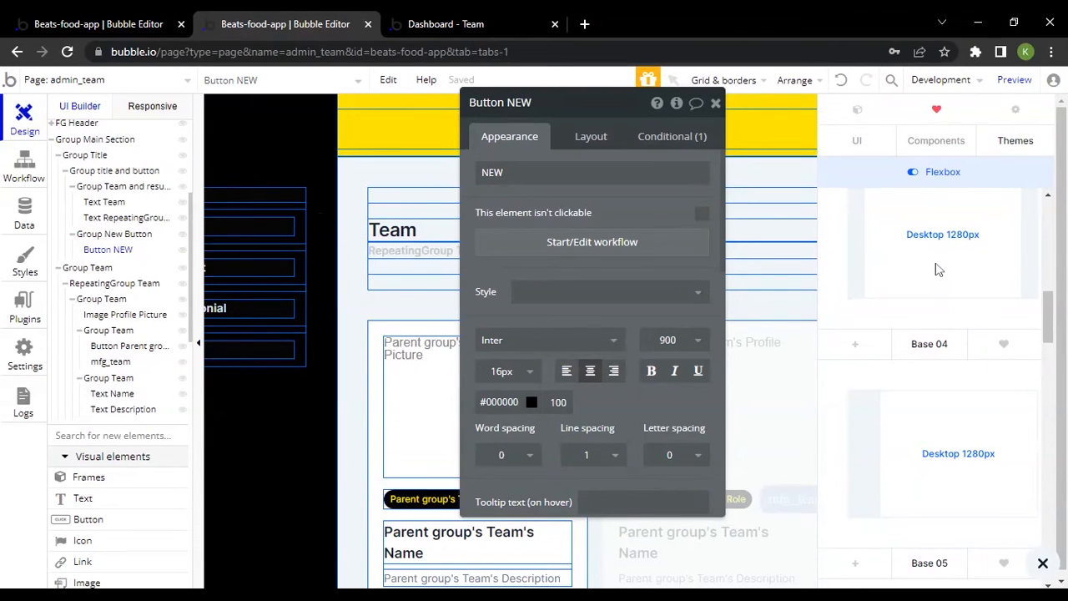
scroll(959, 251, down, 1)
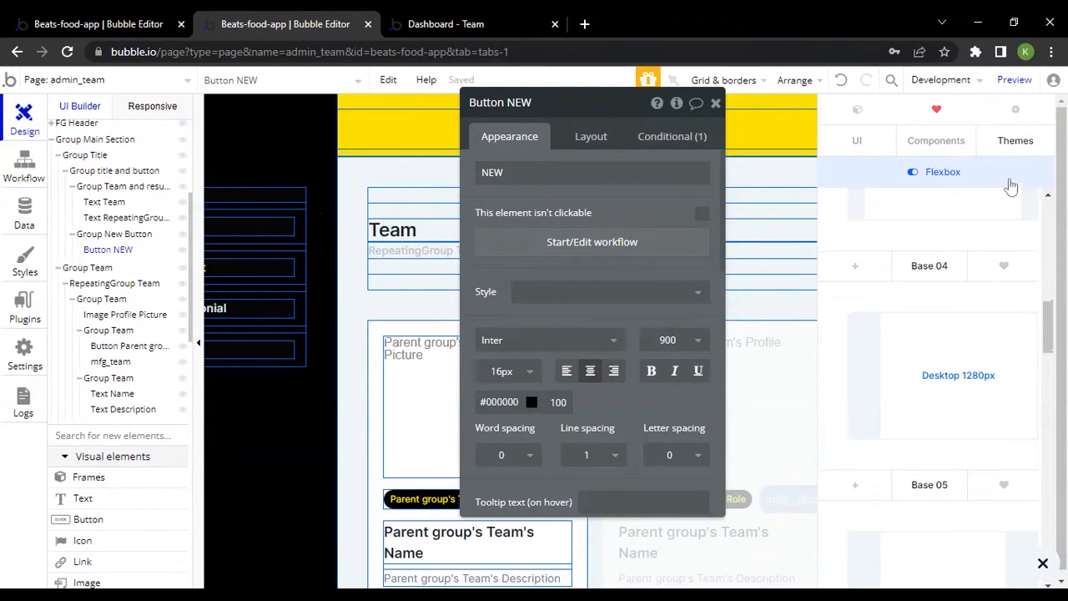
scroll(949, 317, up, 2)
scroll(972, 297, down, 3)
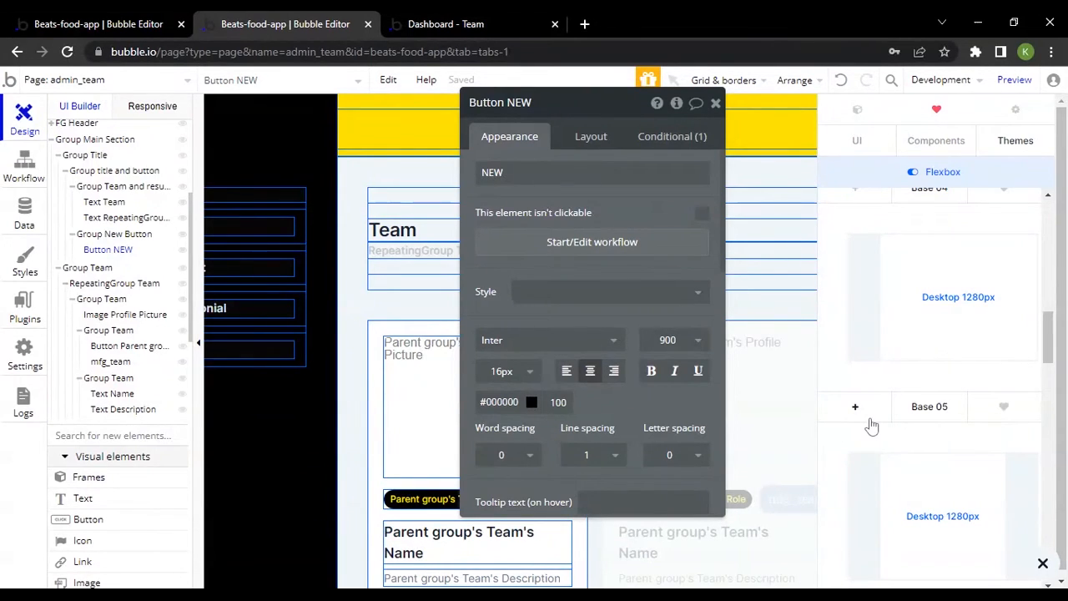
key(ctrl+v)
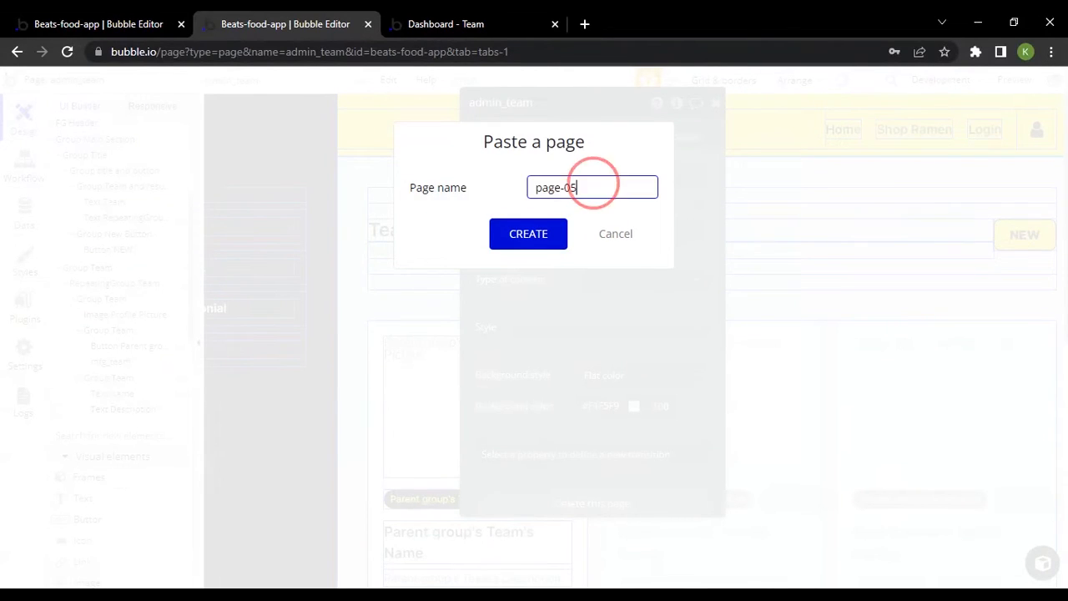
triple_click(592, 185)
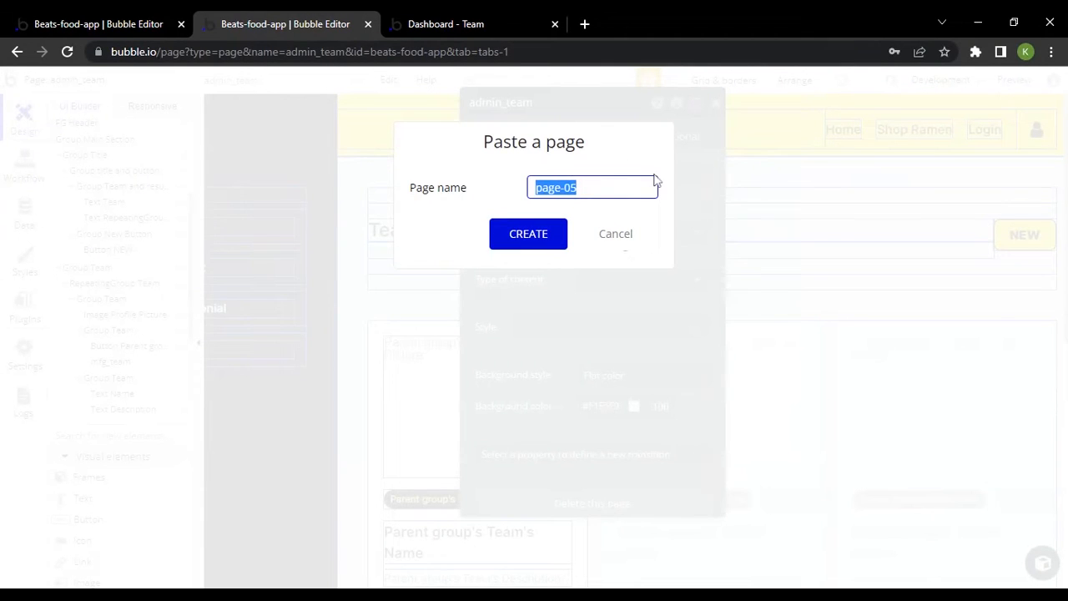
click(616, 236)
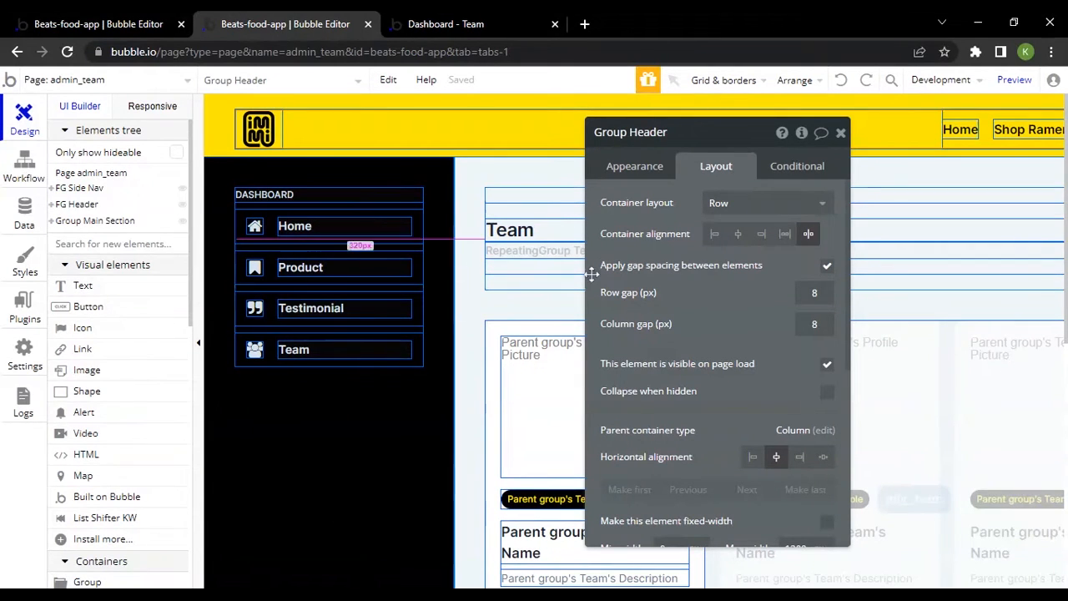
Examine the admin_team page layout against its live preview, including the Dashboard group in the side navigation
scroll(522, 212, right, 2)
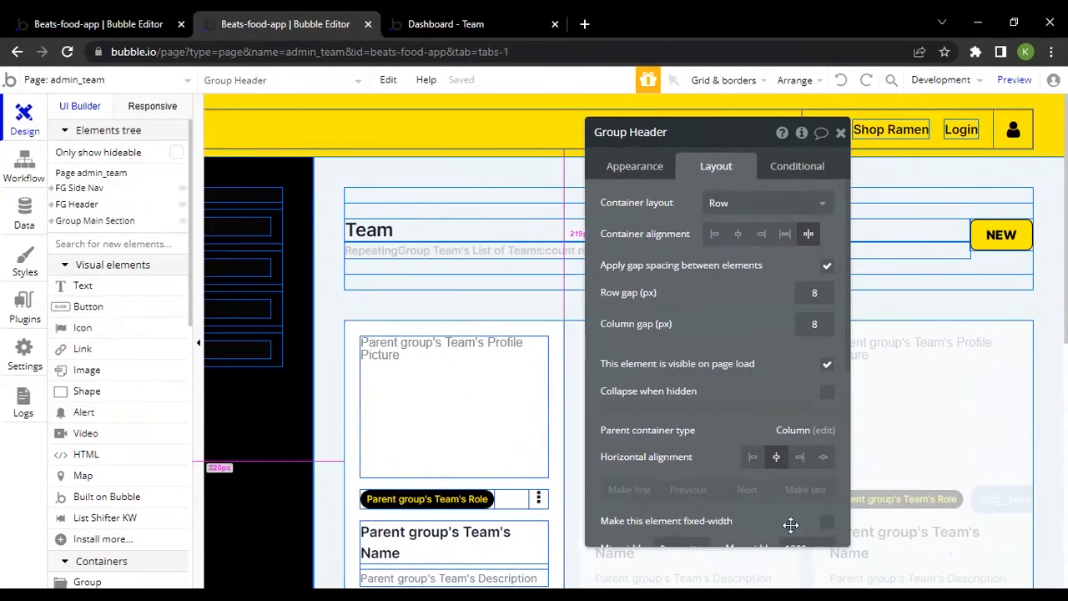
drag(712, 290, 1014, 294)
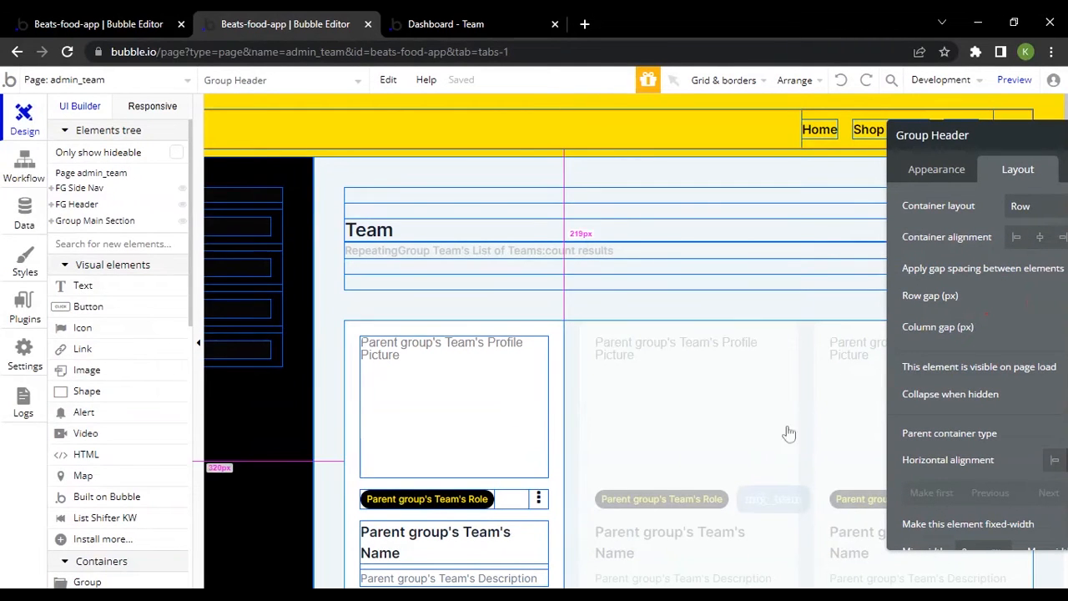
scroll(467, 234, down, 1)
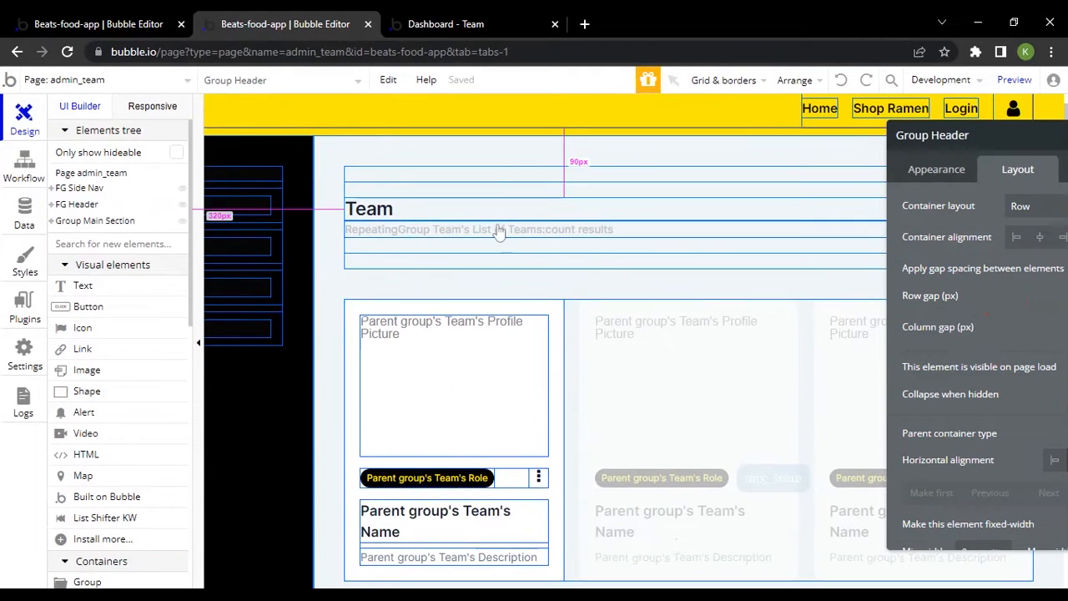
click(421, 24)
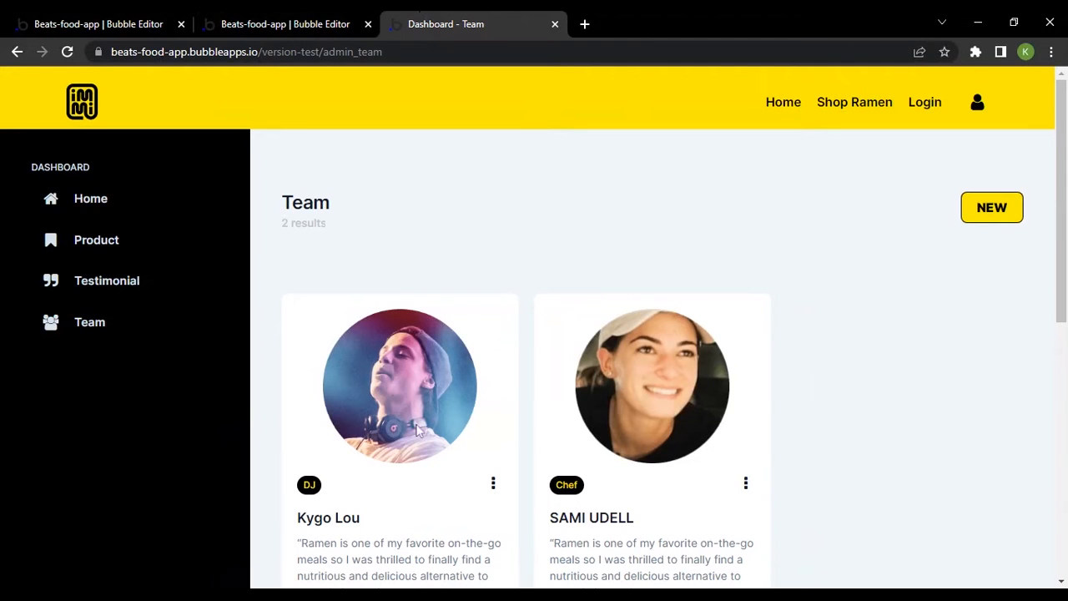
click(332, 19)
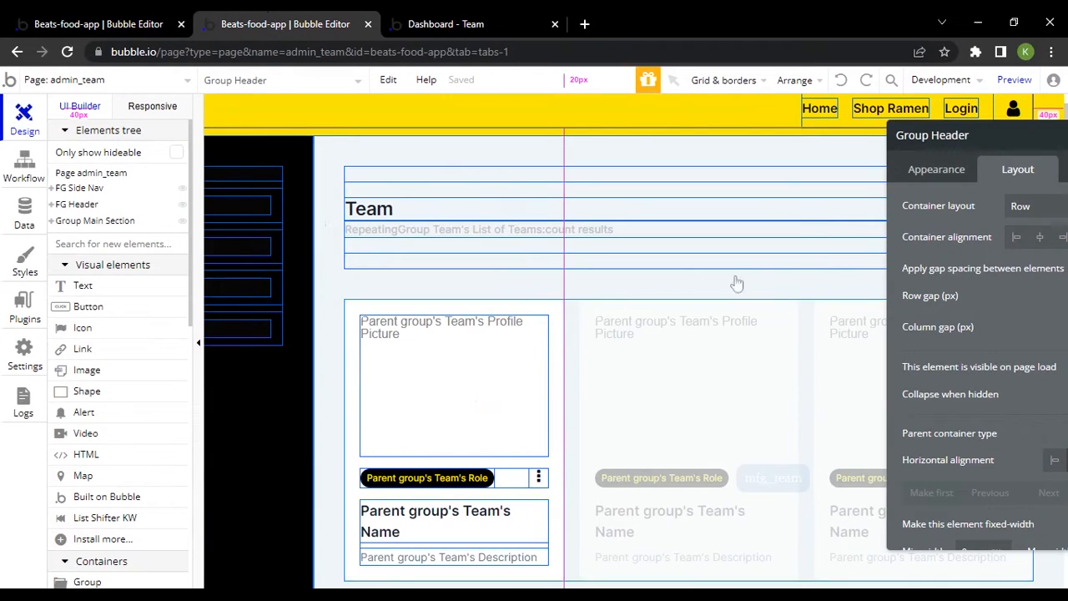
drag(974, 231, 698, 229)
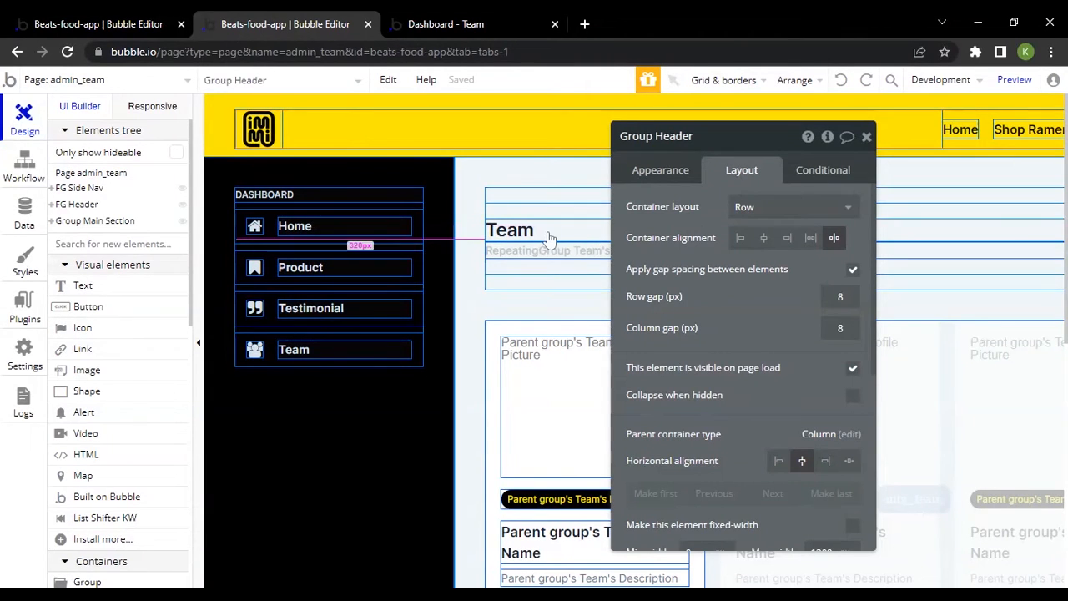
click(296, 204)
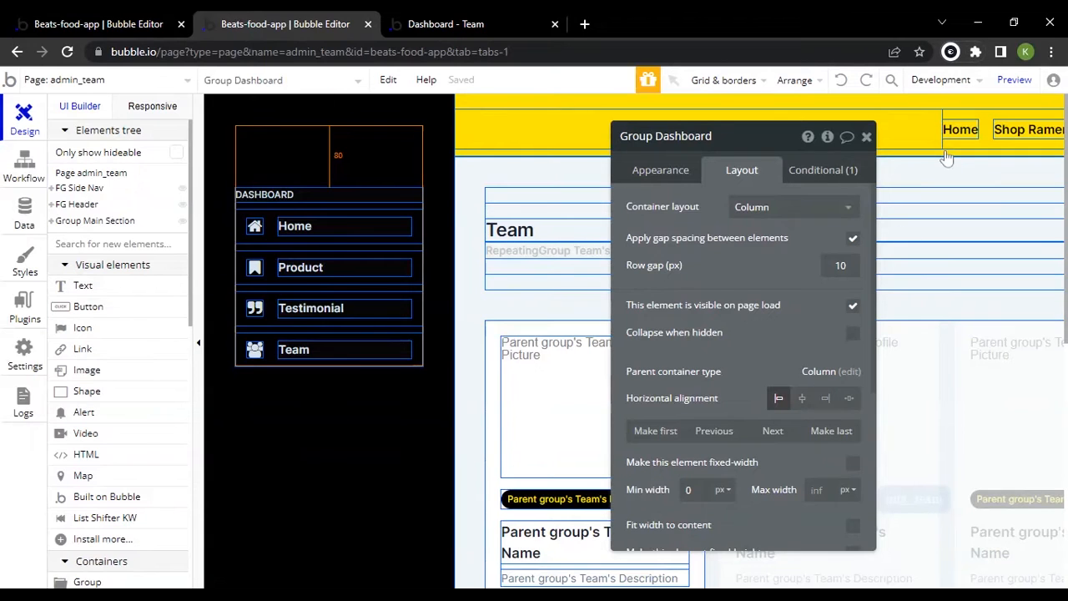
Reload the editor and reveal the side navigation's Home text in the elements tree
key(ctrl+r)
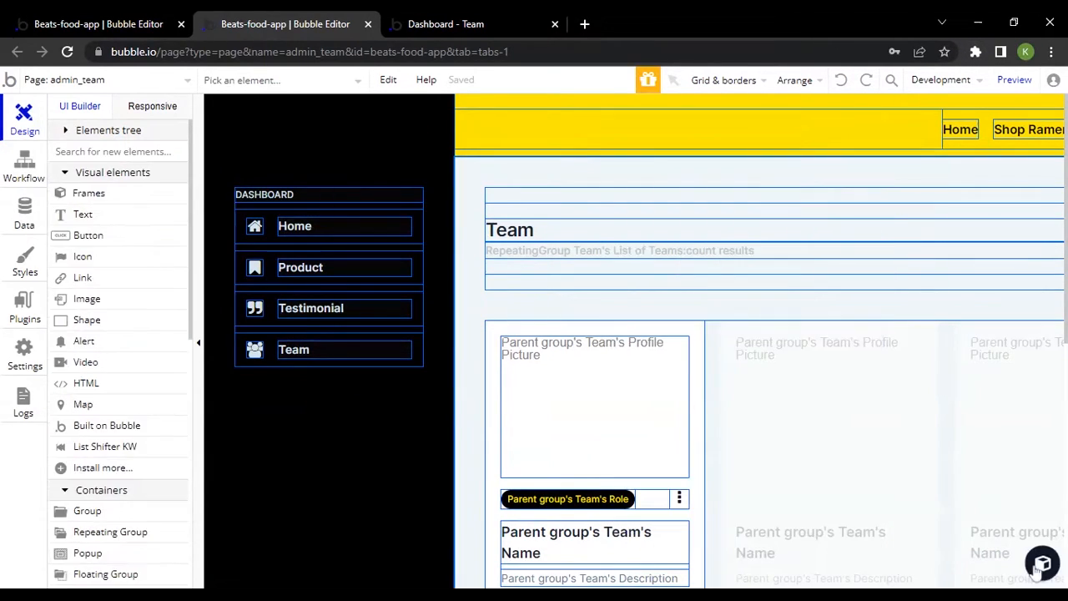
click(1042, 563)
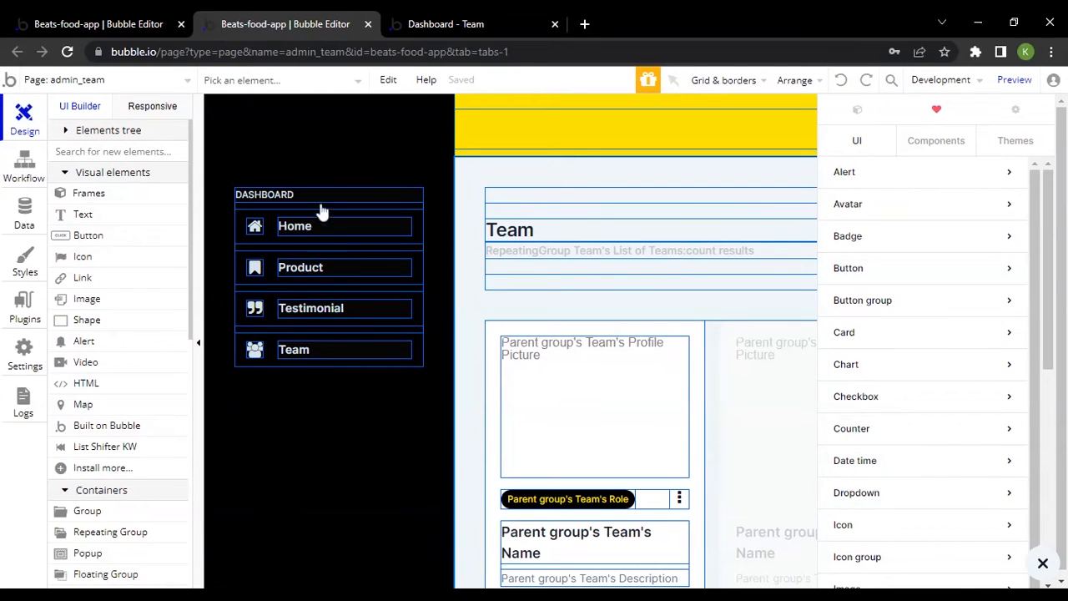
double_click(304, 224)
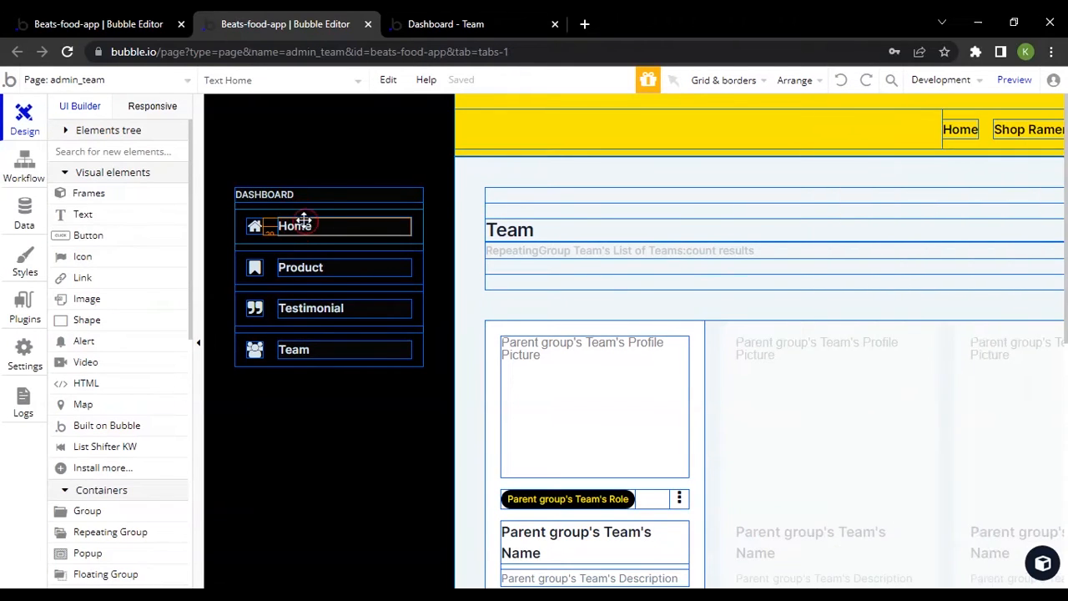
scroll(842, 401, down, 5)
scroll(851, 450, down, 5)
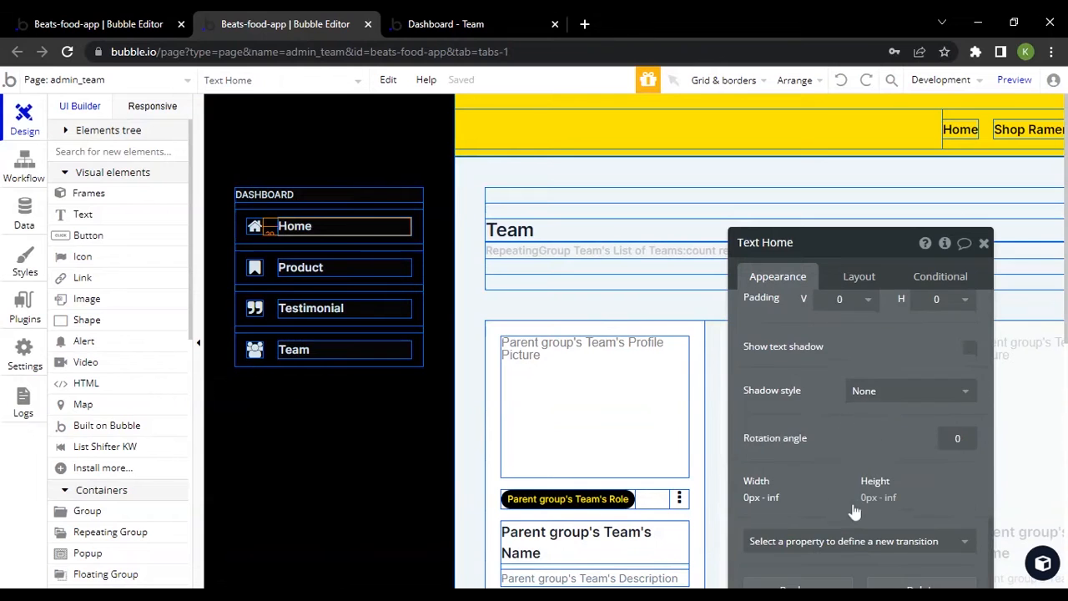
scroll(857, 488, down, 5)
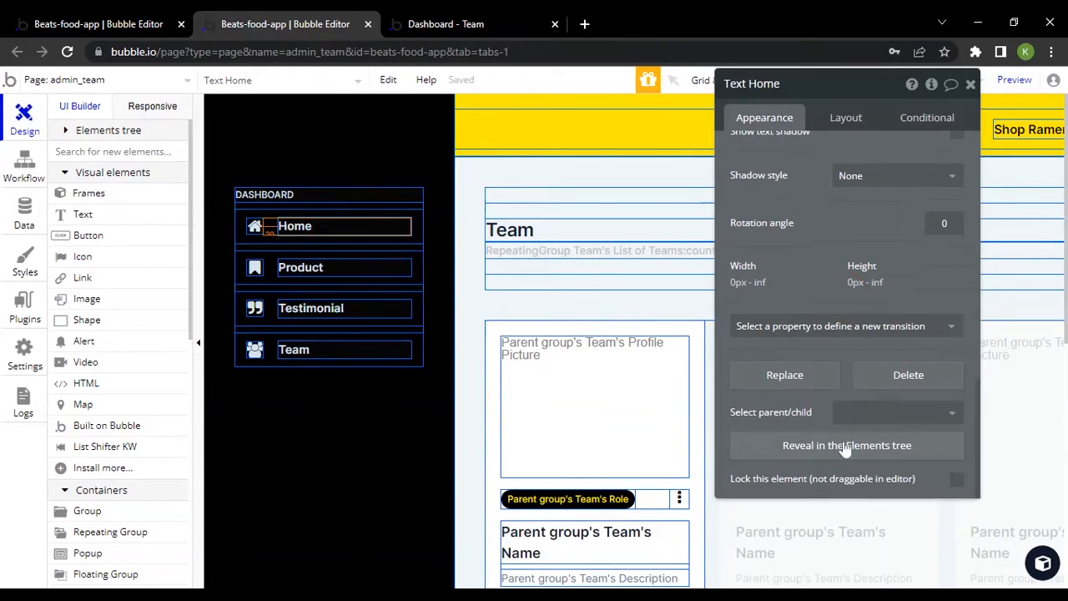
click(778, 443)
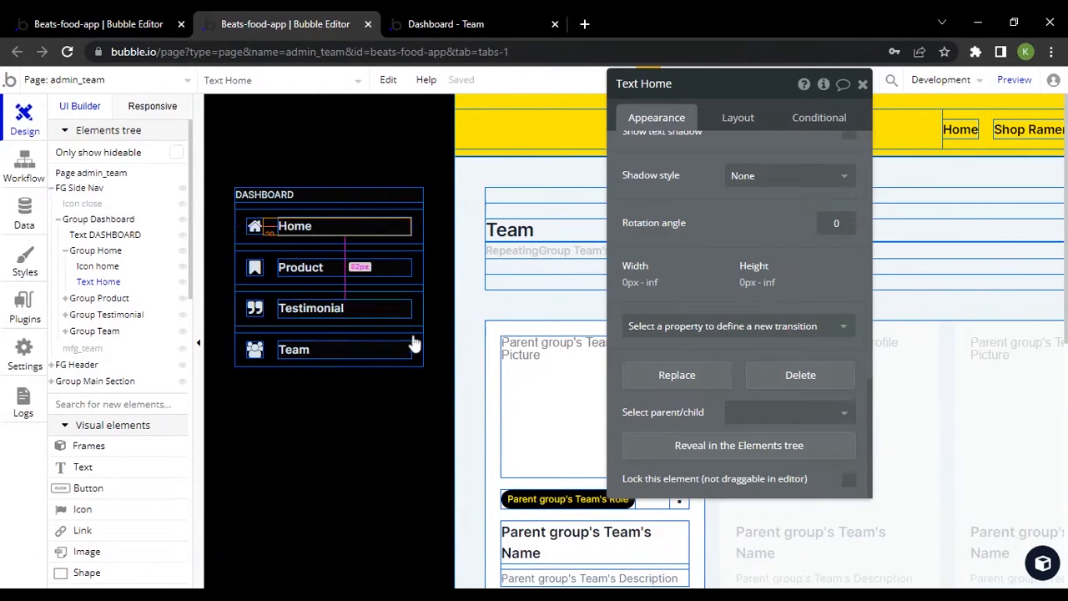
Select the side navigation's DASHBOARD heading and open the component library with the property editor moved clear of it
click(375, 194)
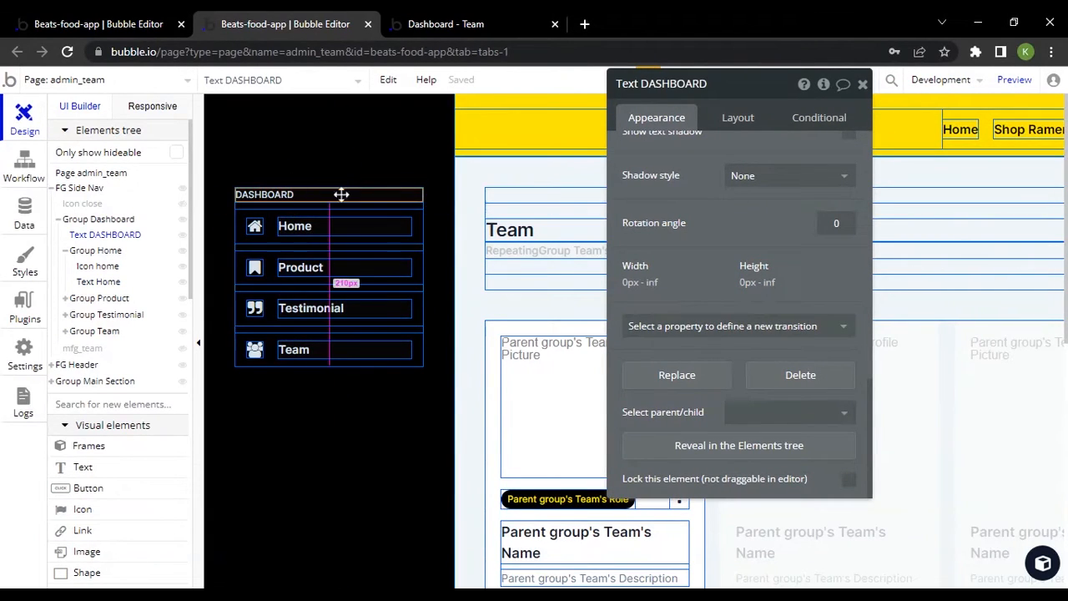
click(1042, 563)
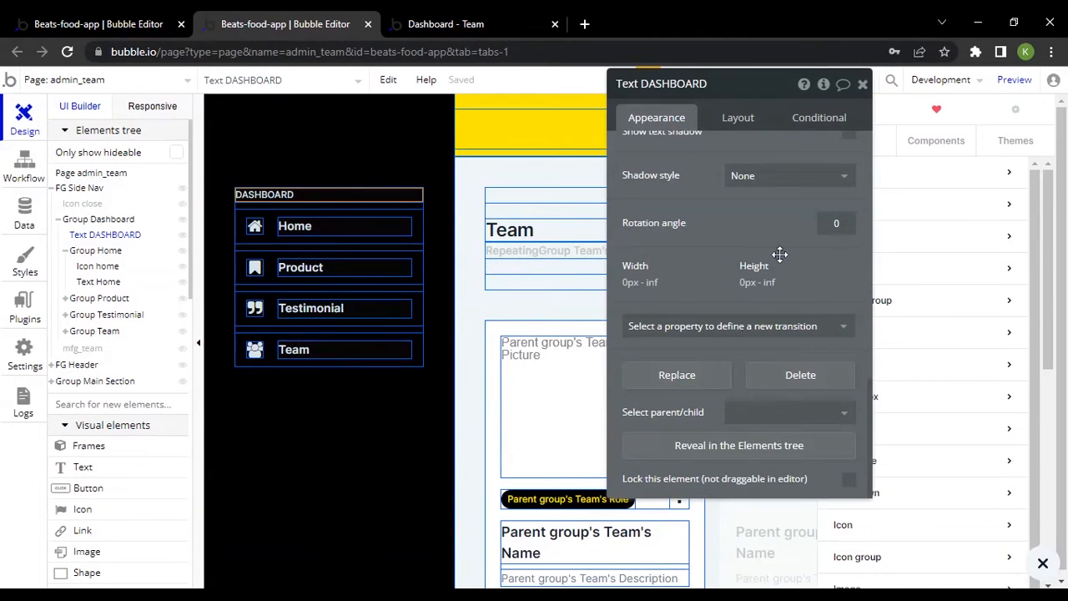
drag(780, 254, 614, 328)
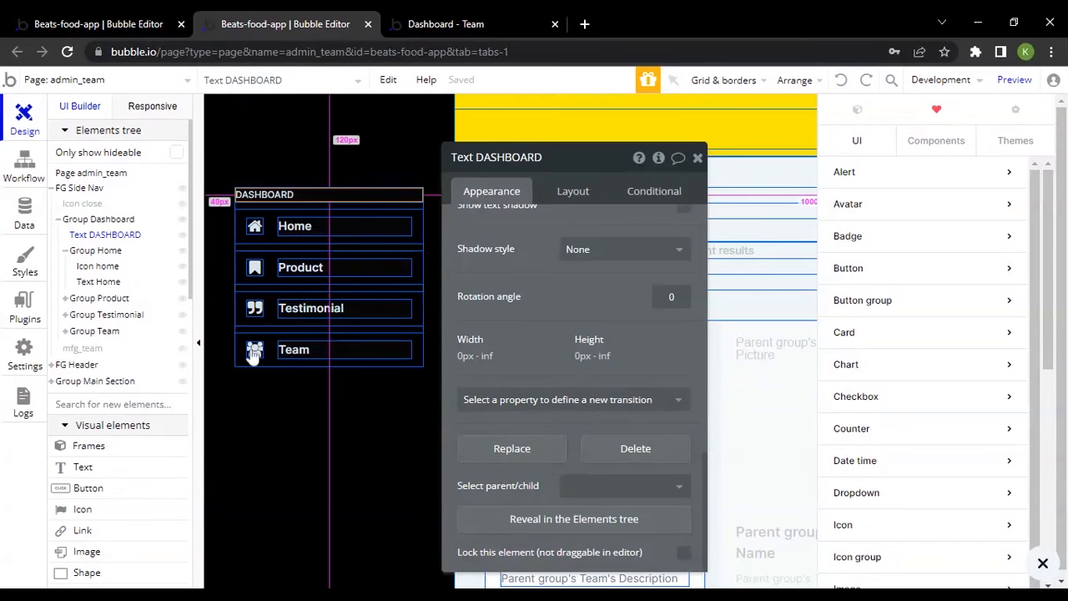
Inspect the side navigation's Home and DASHBOARD texts, and browse the UI element categories in the component library
click(279, 215)
click(295, 228)
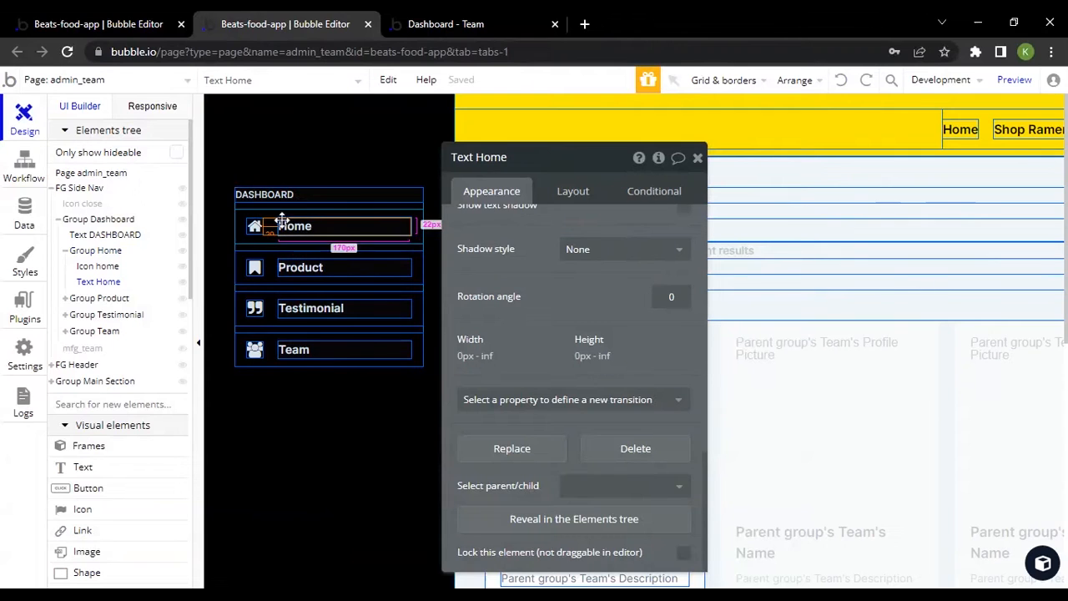
click(289, 184)
click(275, 194)
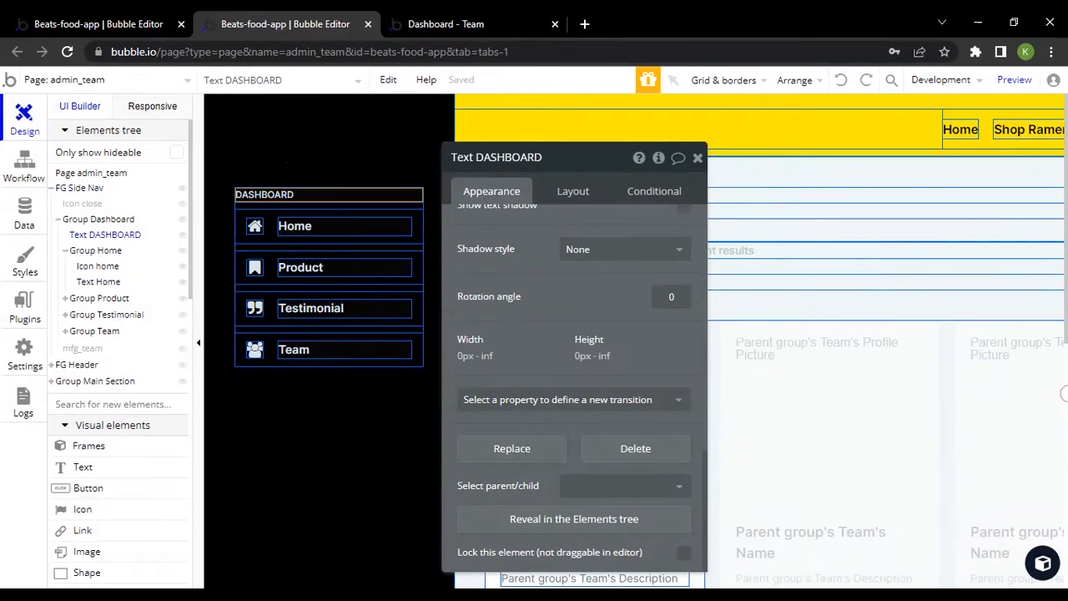
click(1046, 552)
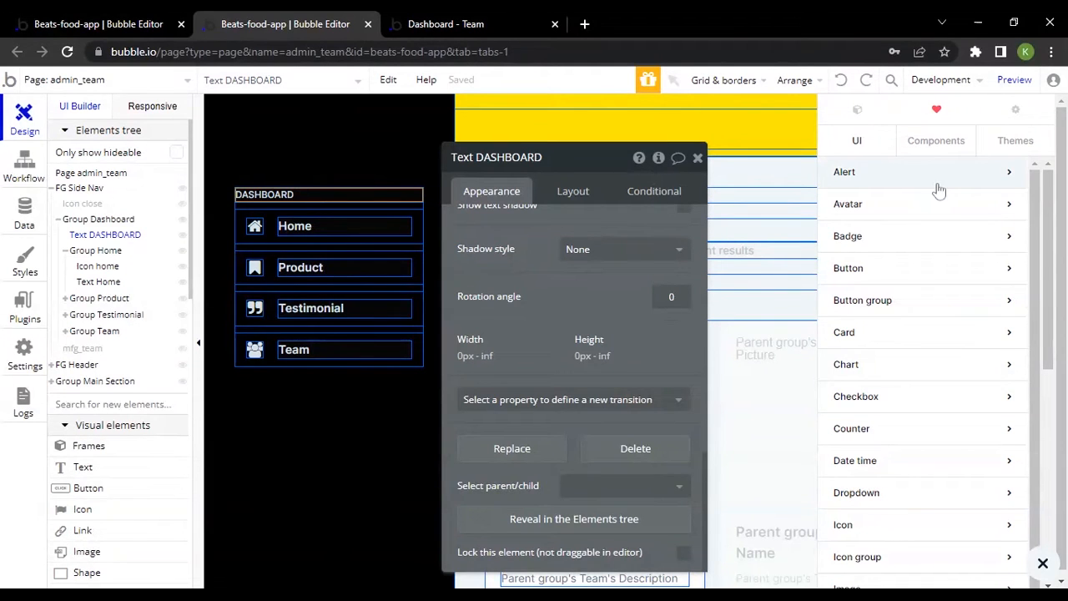
scroll(976, 247, down, 3)
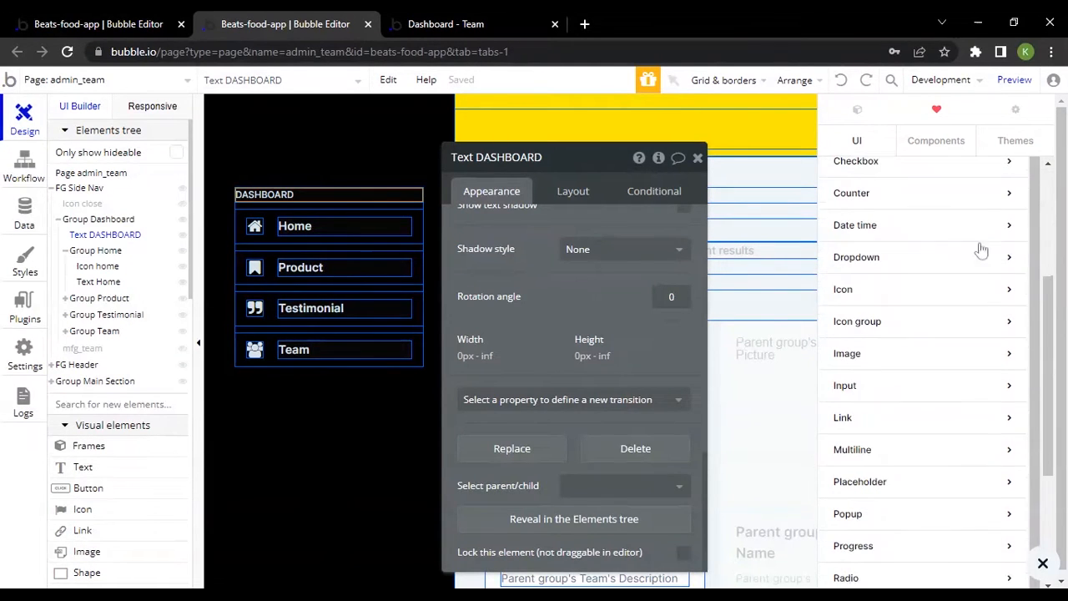
Examine the Text category in the component library's UI elements, going through the Text 03 to Text 08 variants
click(870, 144)
scroll(965, 397, down, 3)
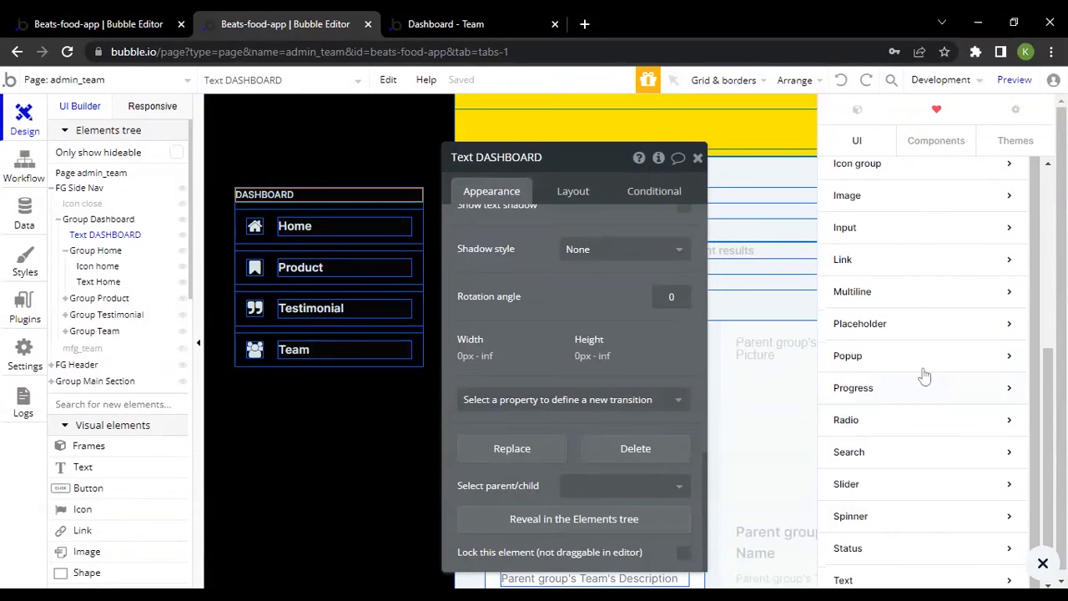
click(871, 511)
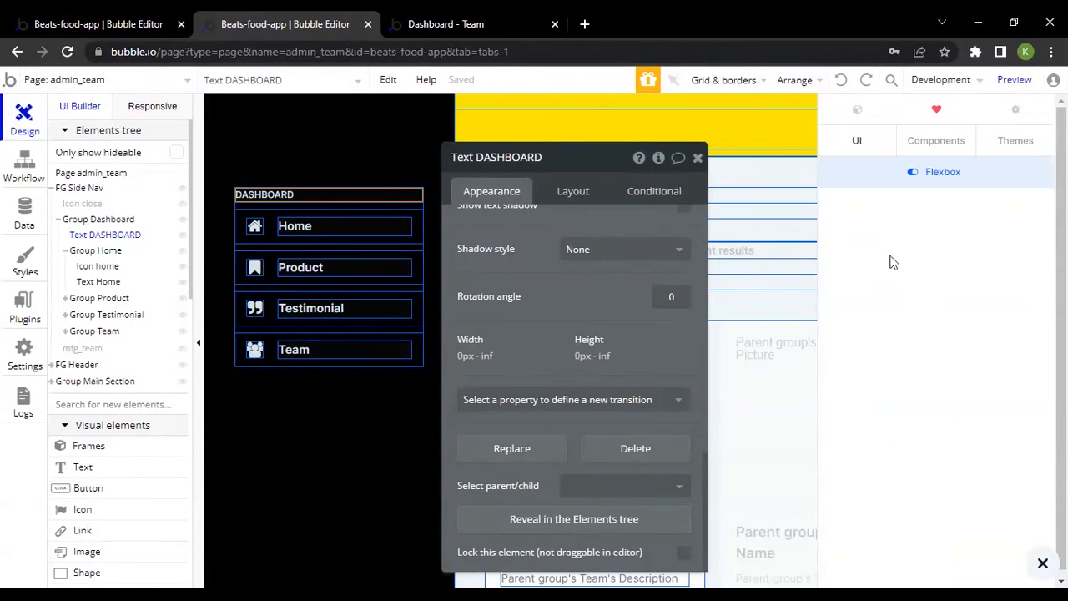
click(860, 146)
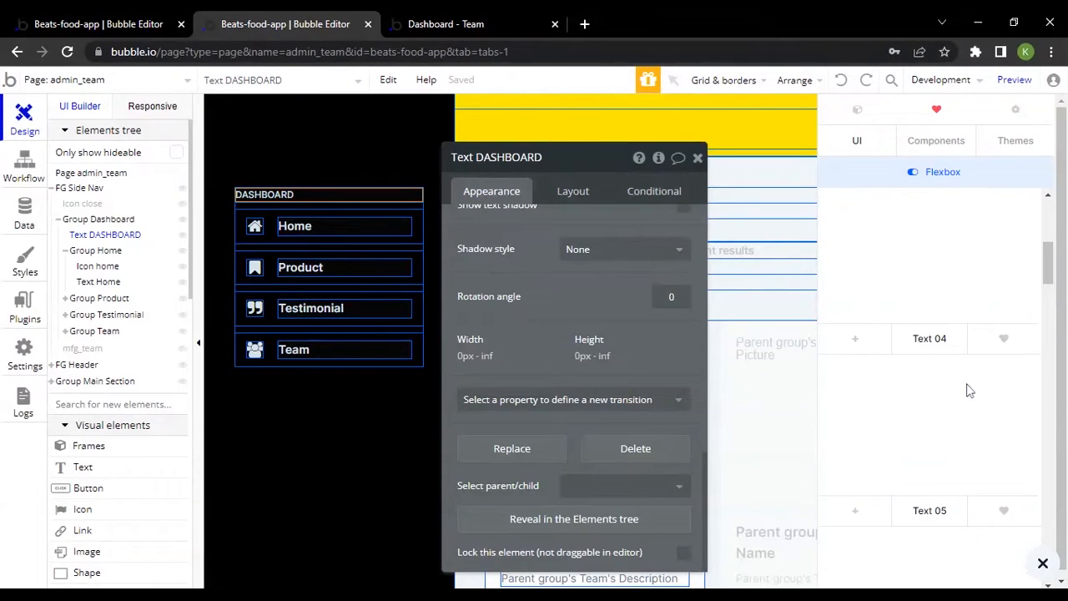
scroll(973, 389, down, 2)
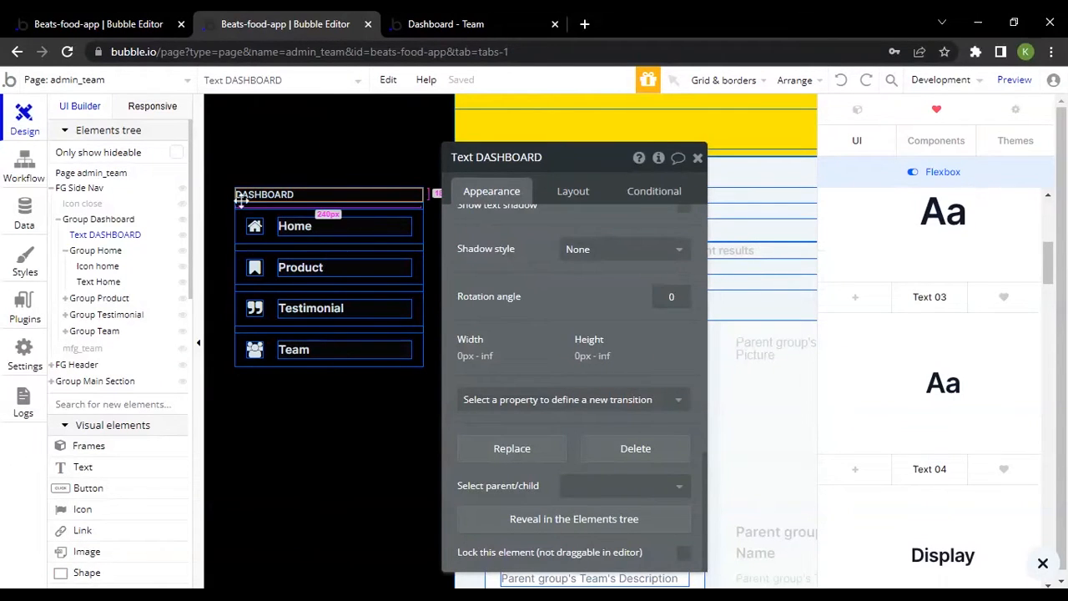
scroll(959, 317, down, 5)
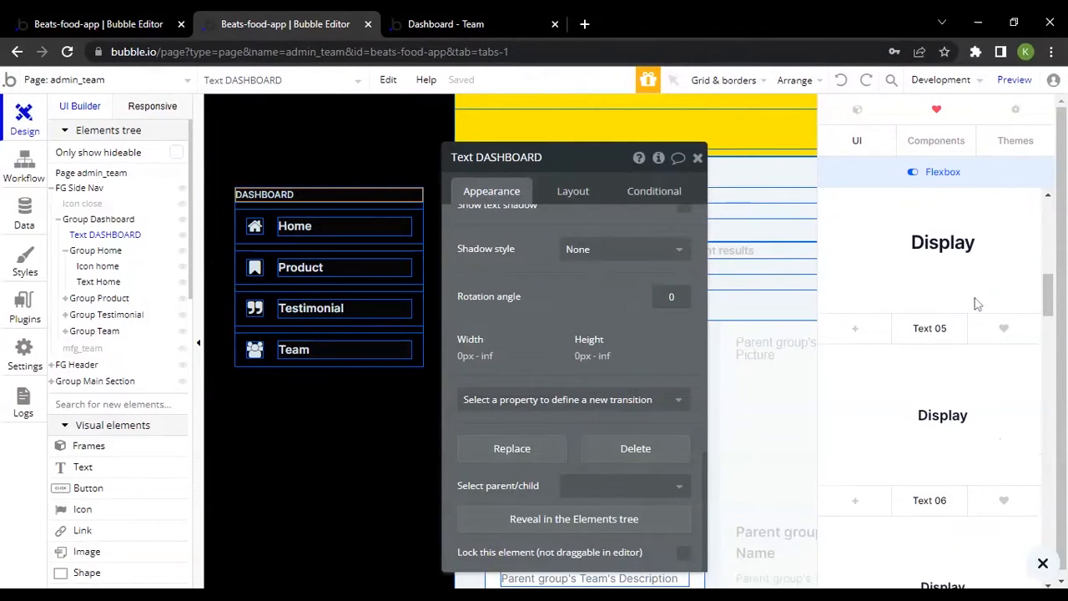
scroll(963, 313, down, 3)
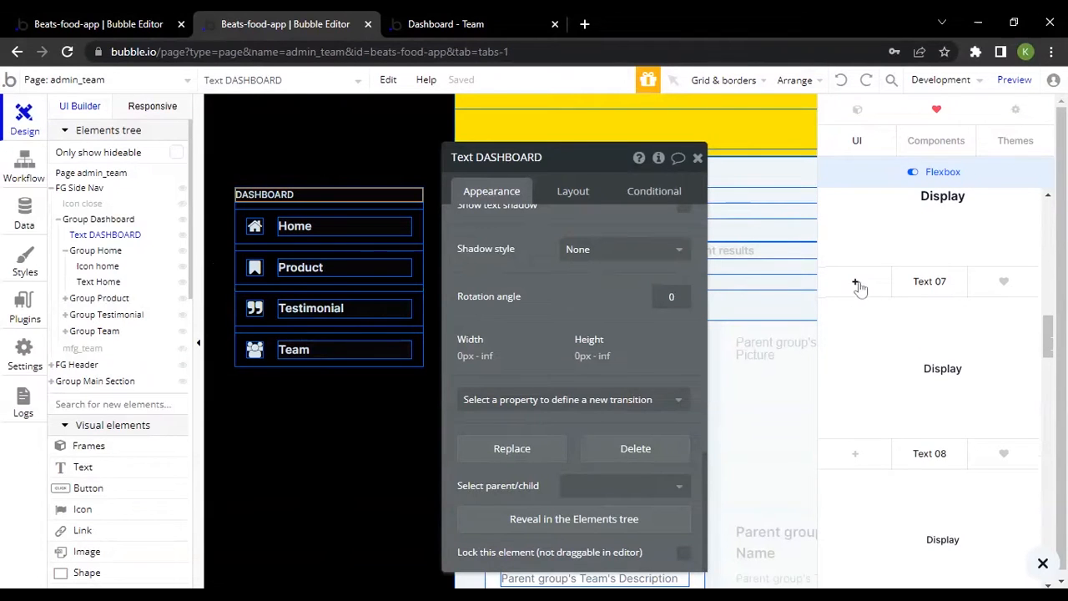
scroll(876, 317, up, 2)
scroll(910, 367, down, 2)
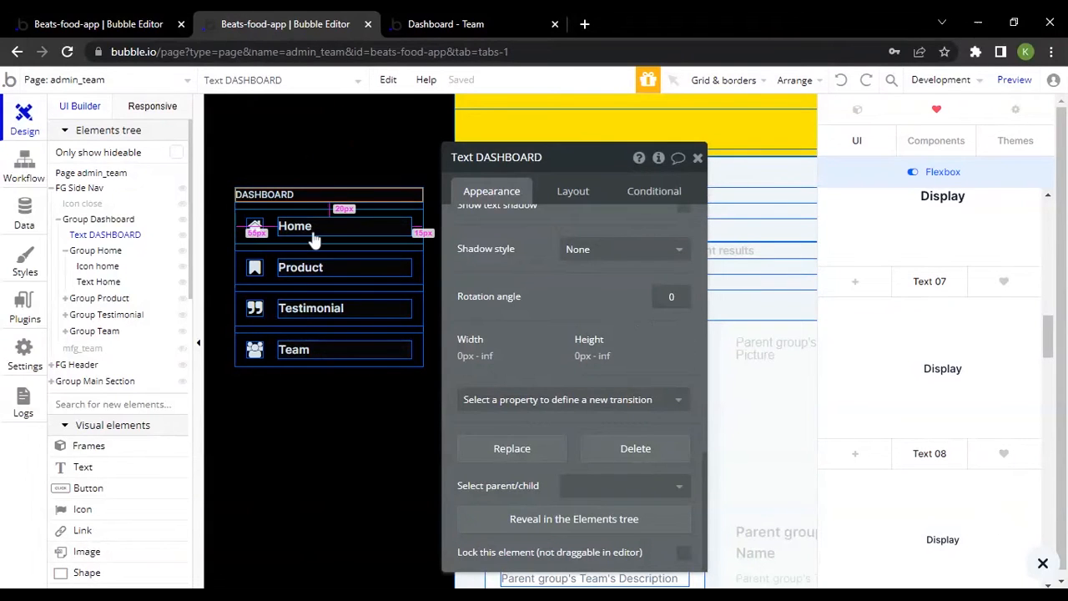
Inspect the side navigation's Group Home and DASHBOARD heading, and select the home icon
click(276, 213)
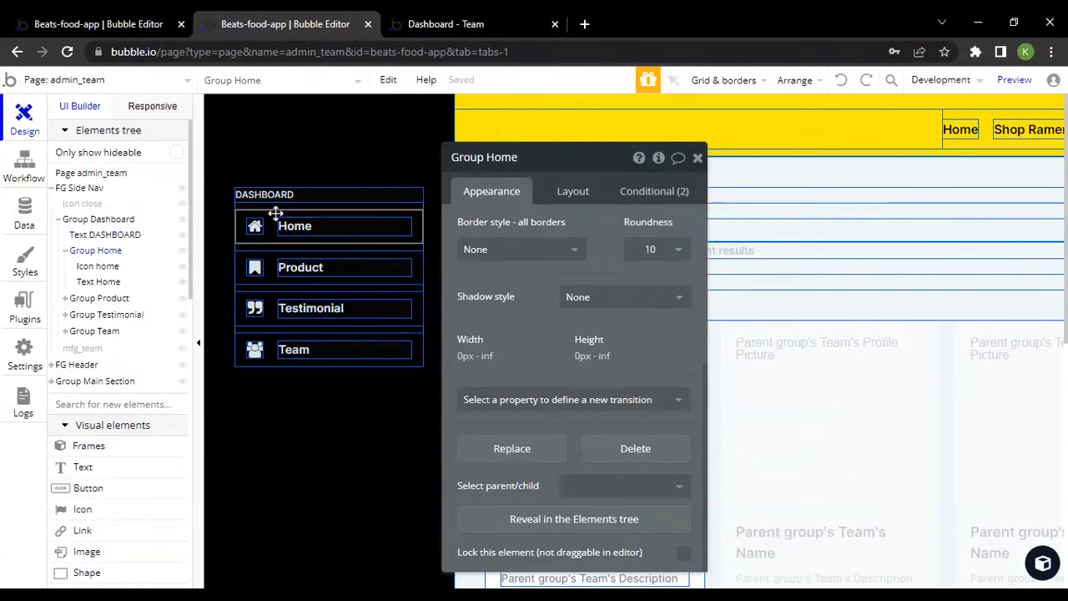
click(307, 228)
click(280, 194)
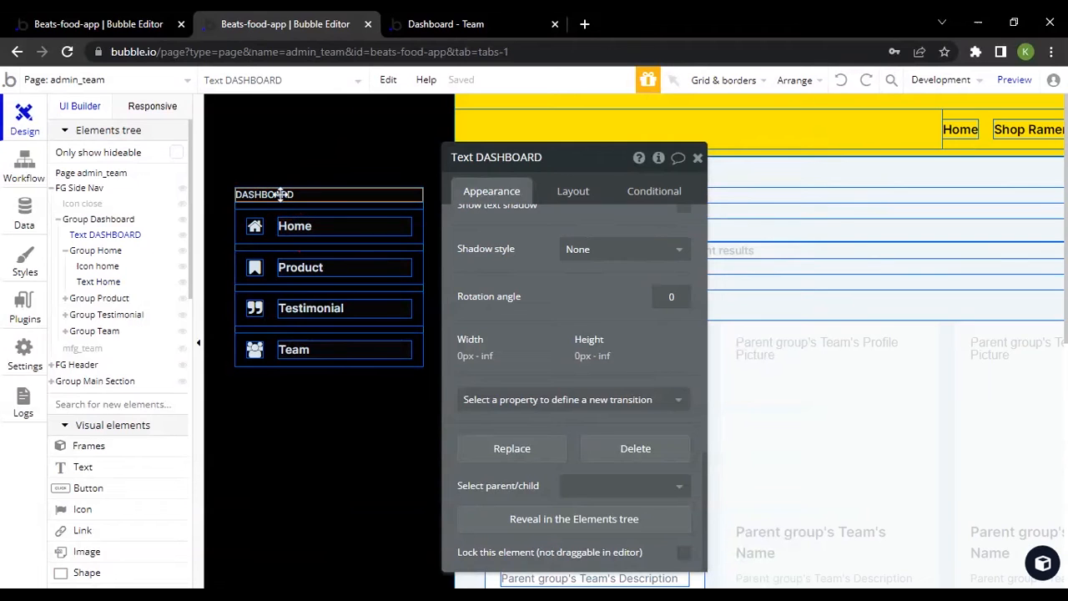
click(1038, 564)
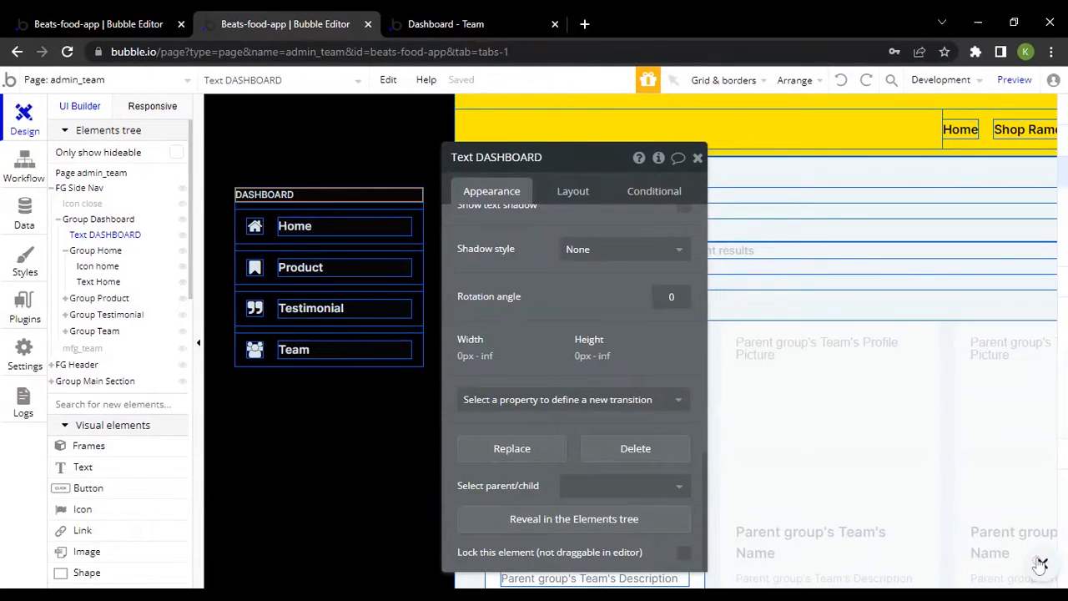
click(286, 227)
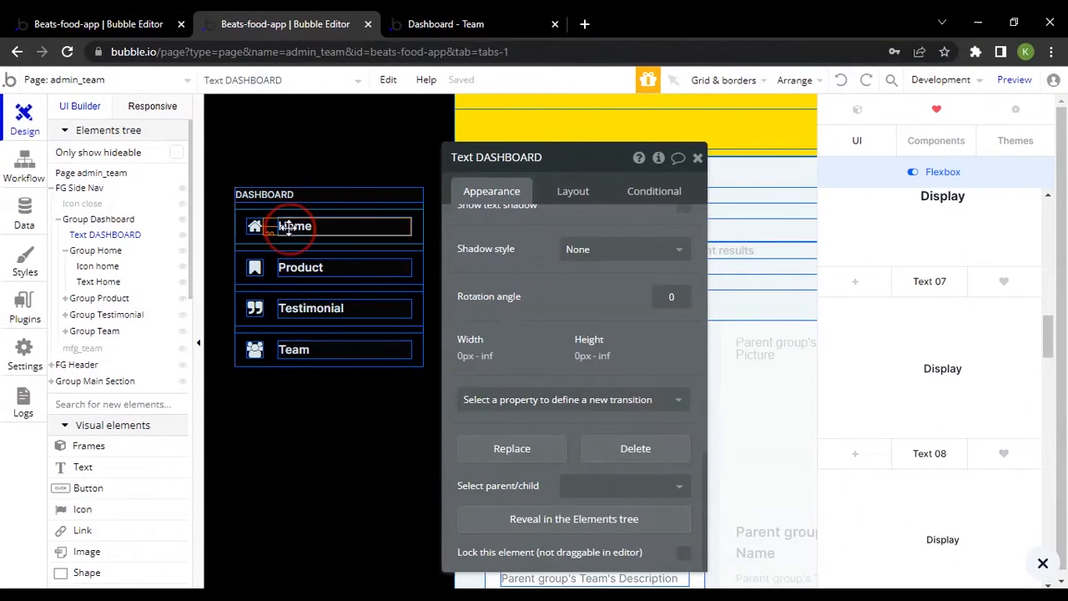
click(256, 231)
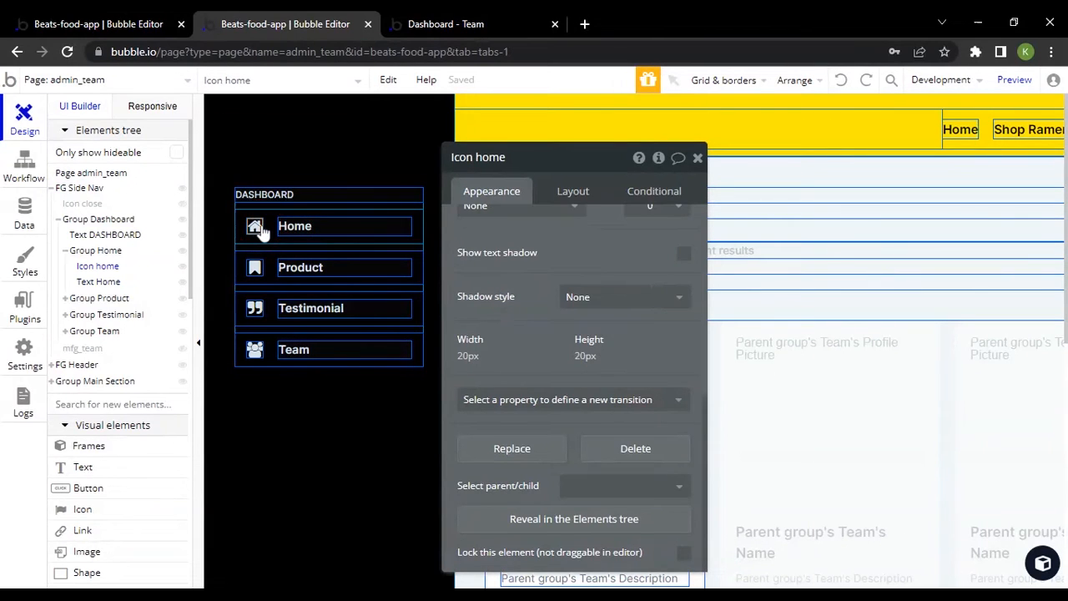
Browse the component library's UI and Components categories, and show the Icon elements
click(1041, 563)
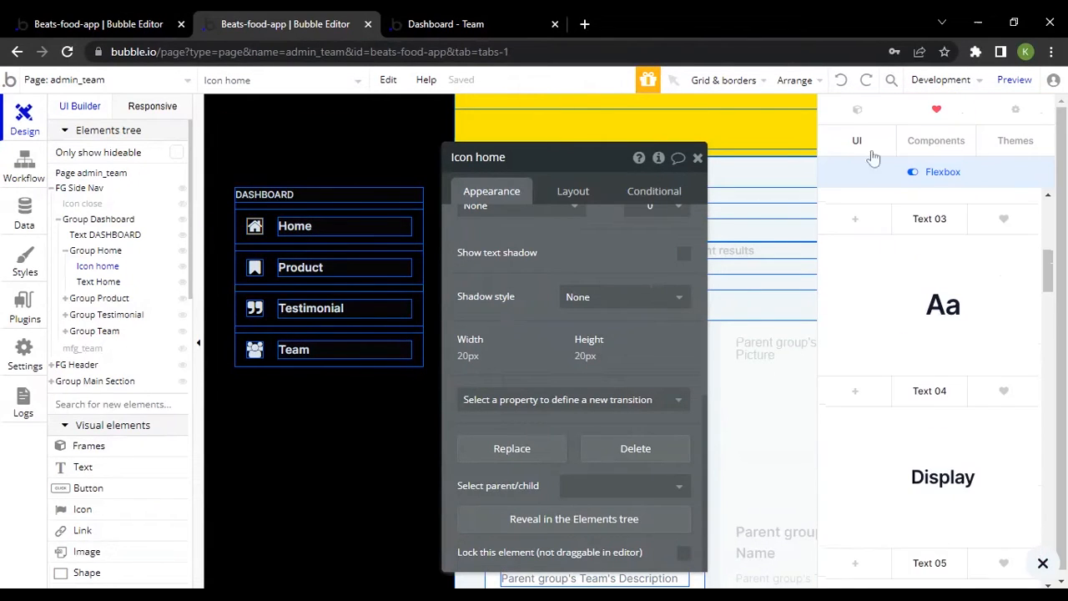
click(857, 140)
scroll(930, 363, up, 6)
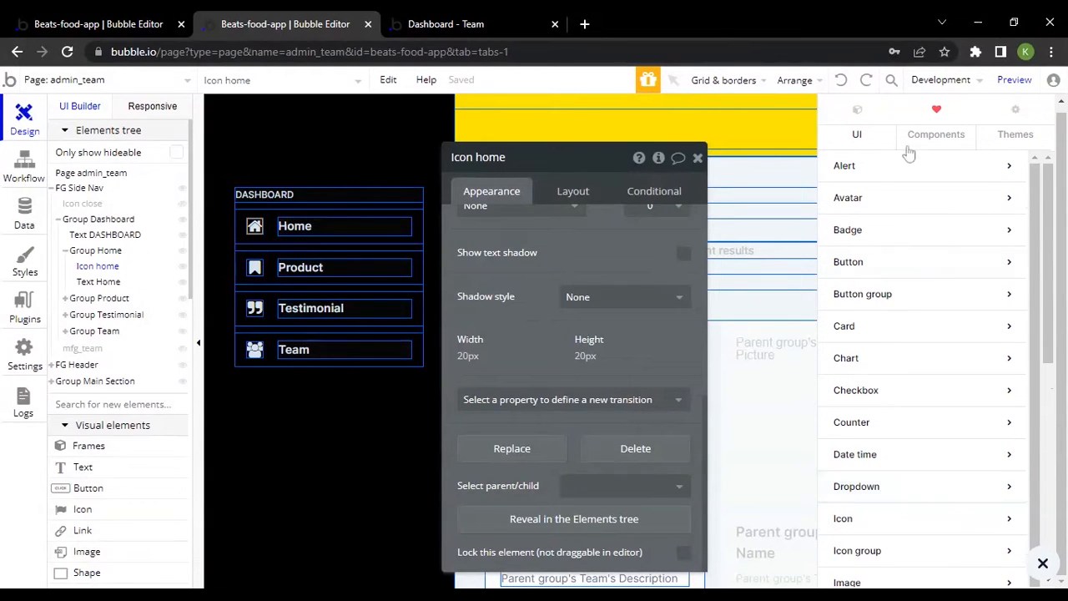
click(933, 135)
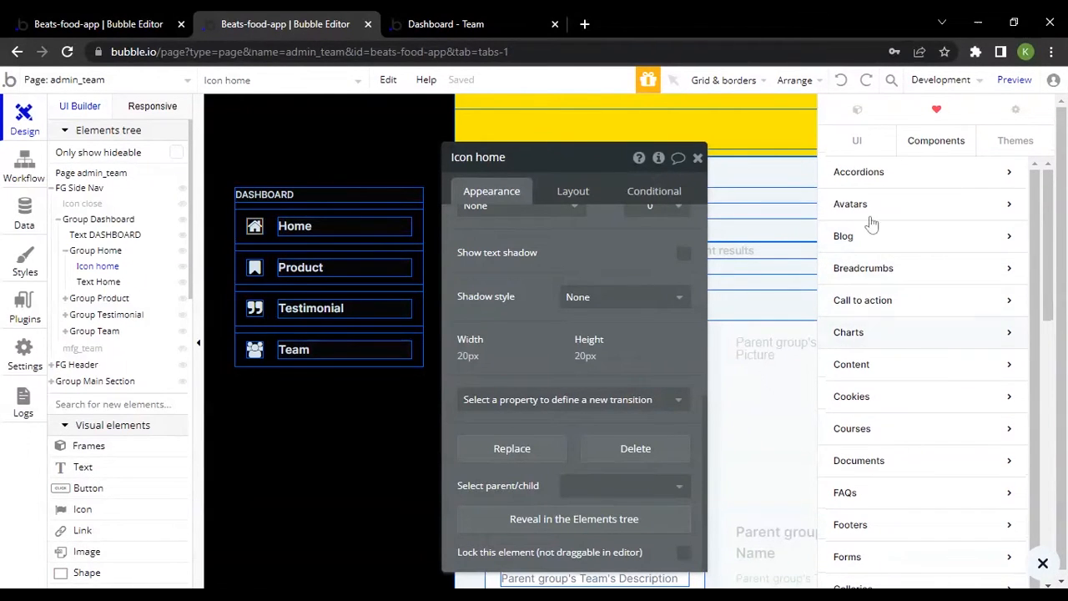
click(865, 150)
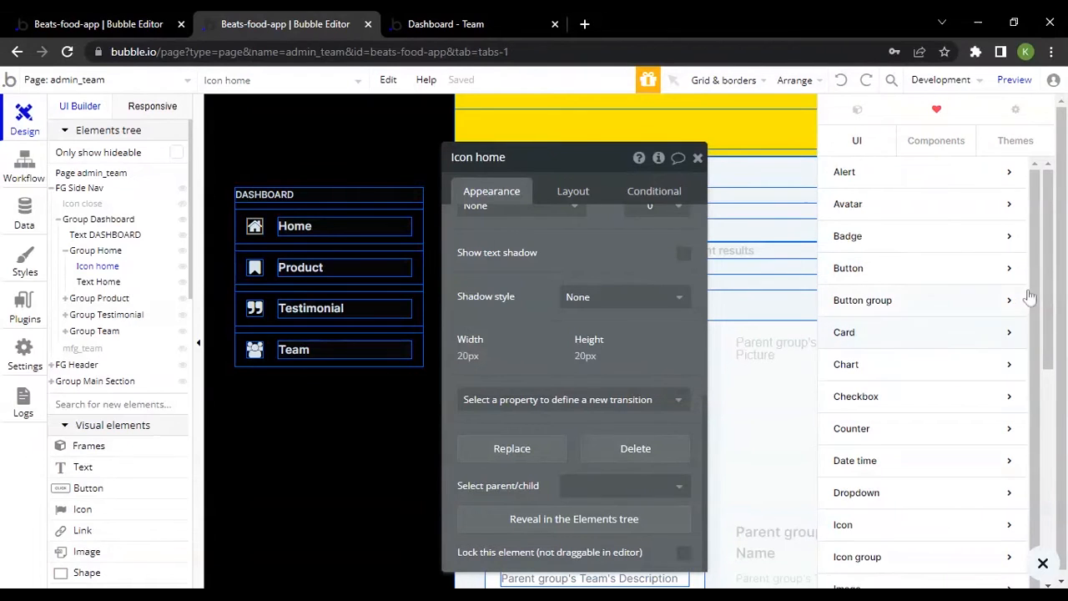
scroll(938, 401, down, 3)
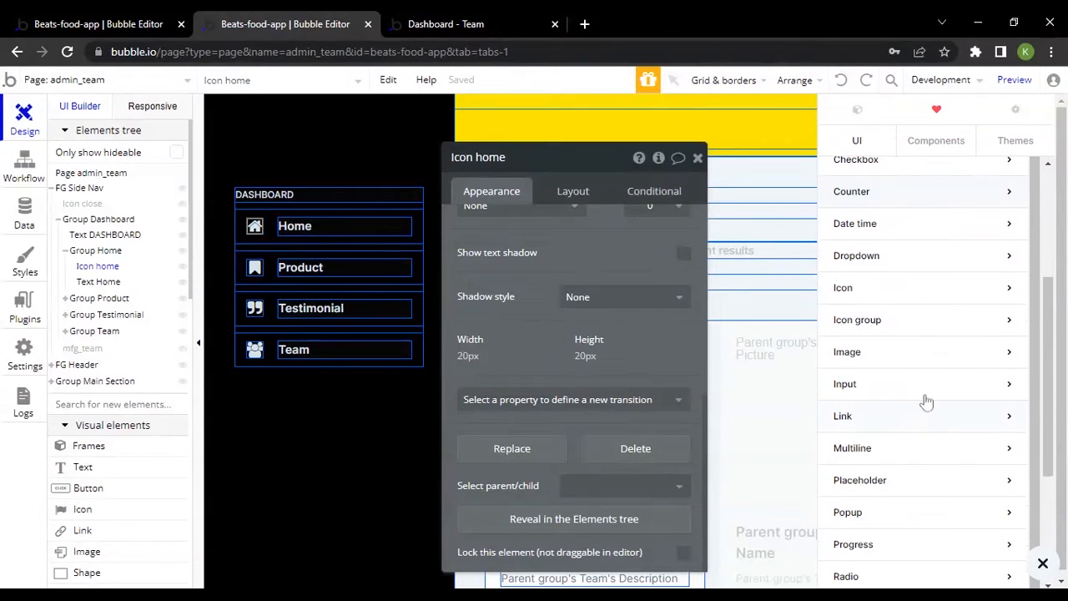
click(899, 289)
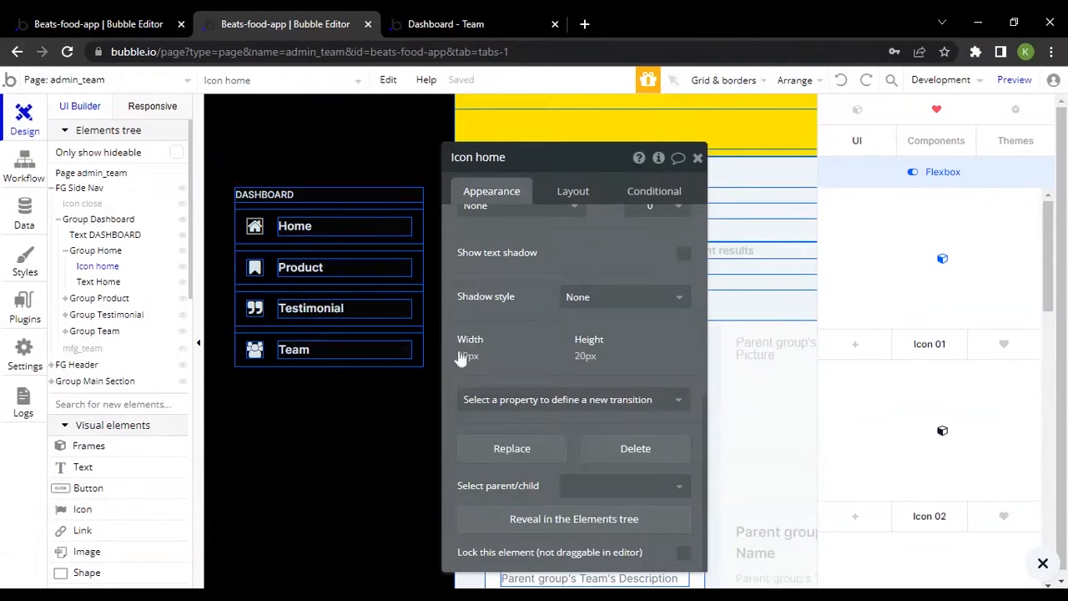
Close the component library and examine the home icon's appearance properties
click(1042, 564)
scroll(568, 298, up, 5)
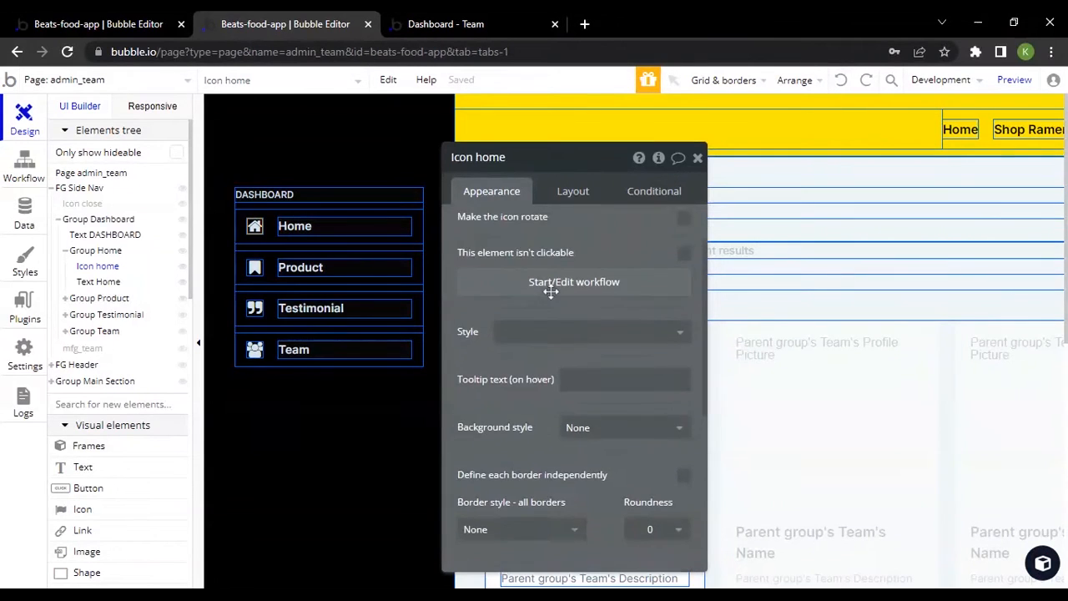
click(322, 233)
click(255, 227)
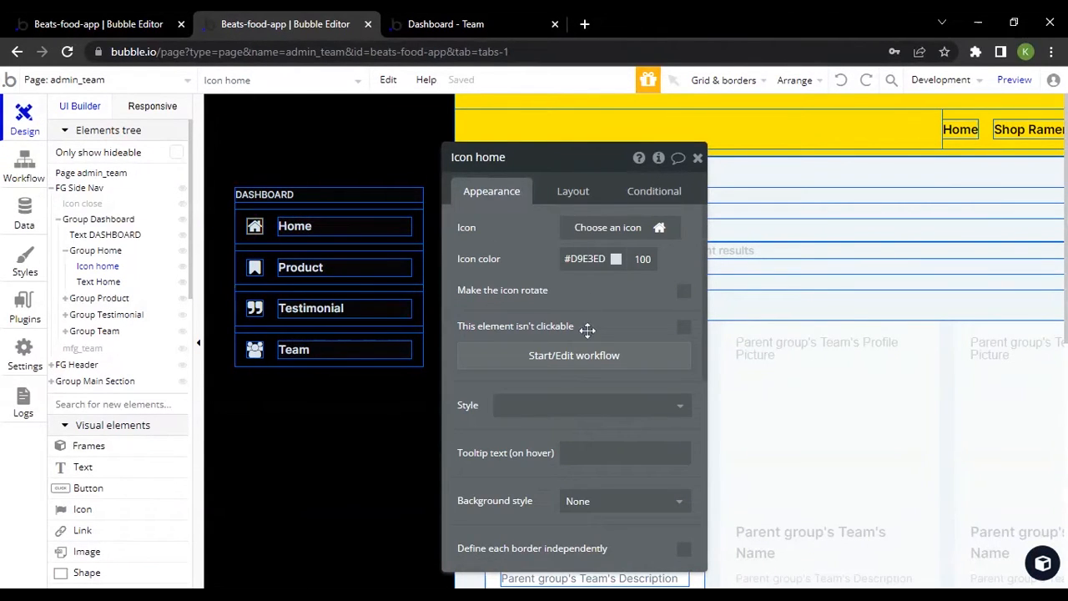
scroll(572, 338, down, 3)
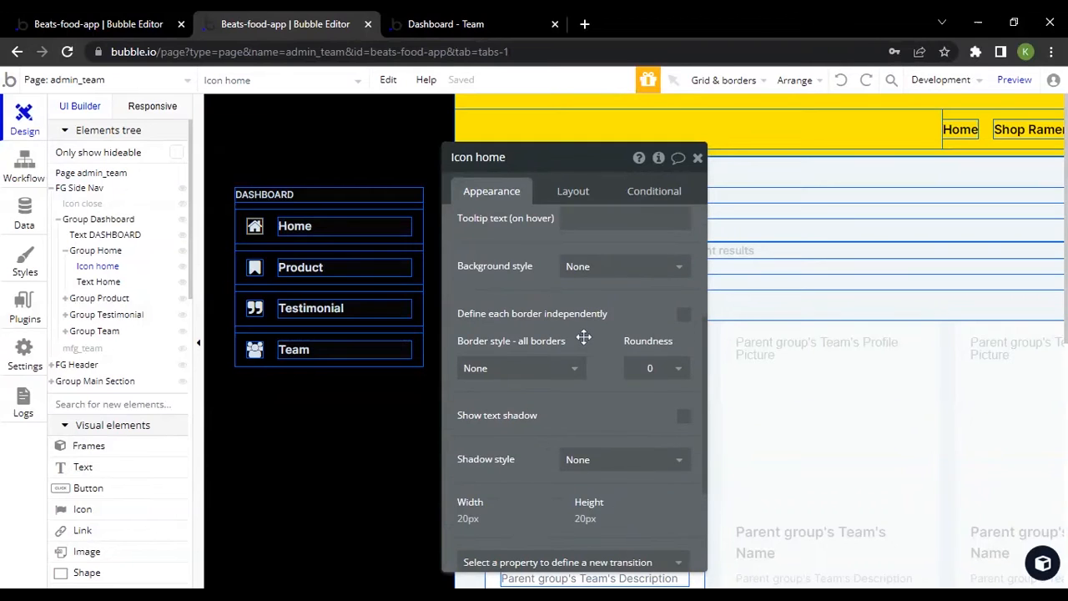
scroll(583, 337, up, 3)
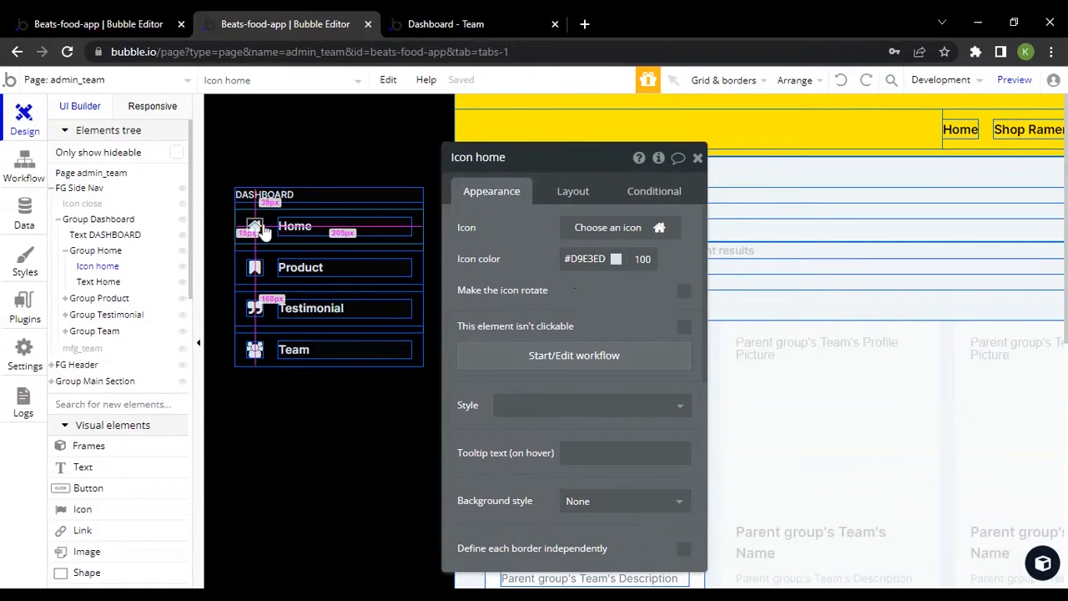
Compare the side navigation's Home text with its home icon, and bring up the Home text's grouping options
click(322, 226)
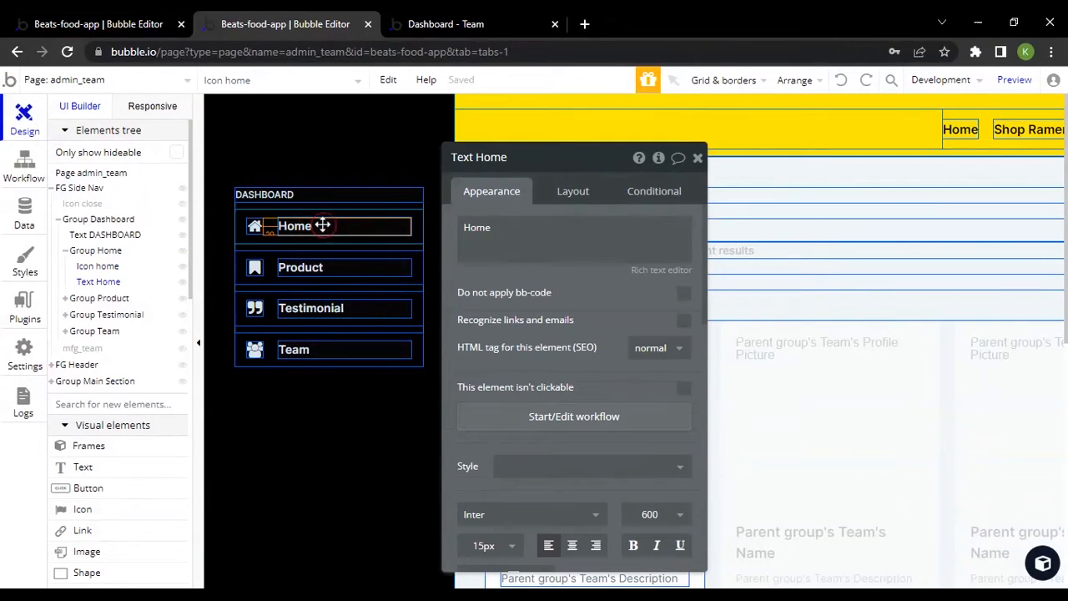
click(260, 225)
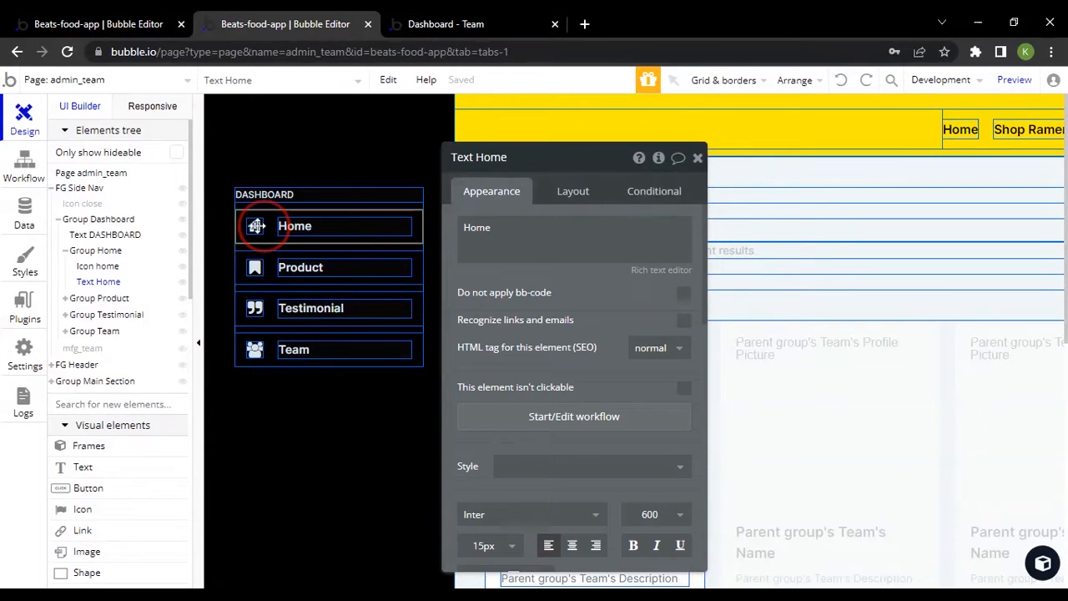
click(317, 221)
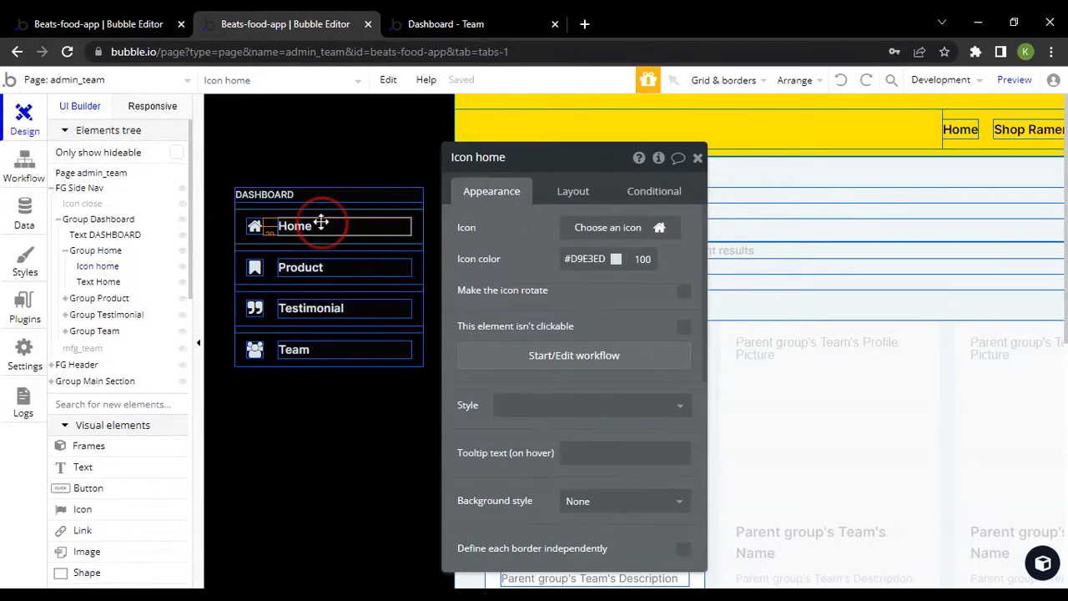
click(260, 224)
click(374, 229)
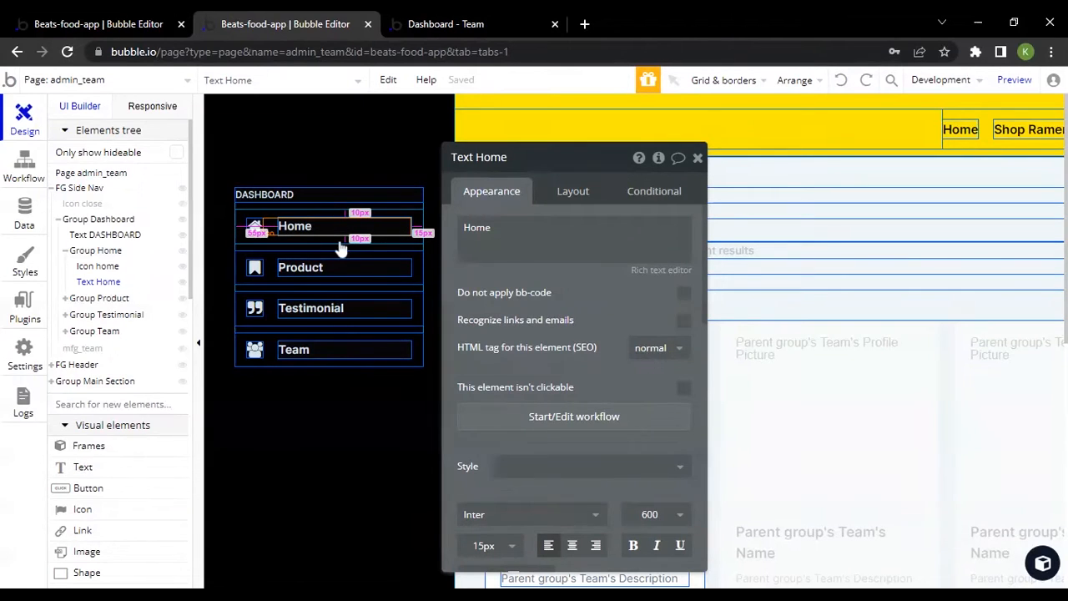
click(258, 237)
click(256, 227)
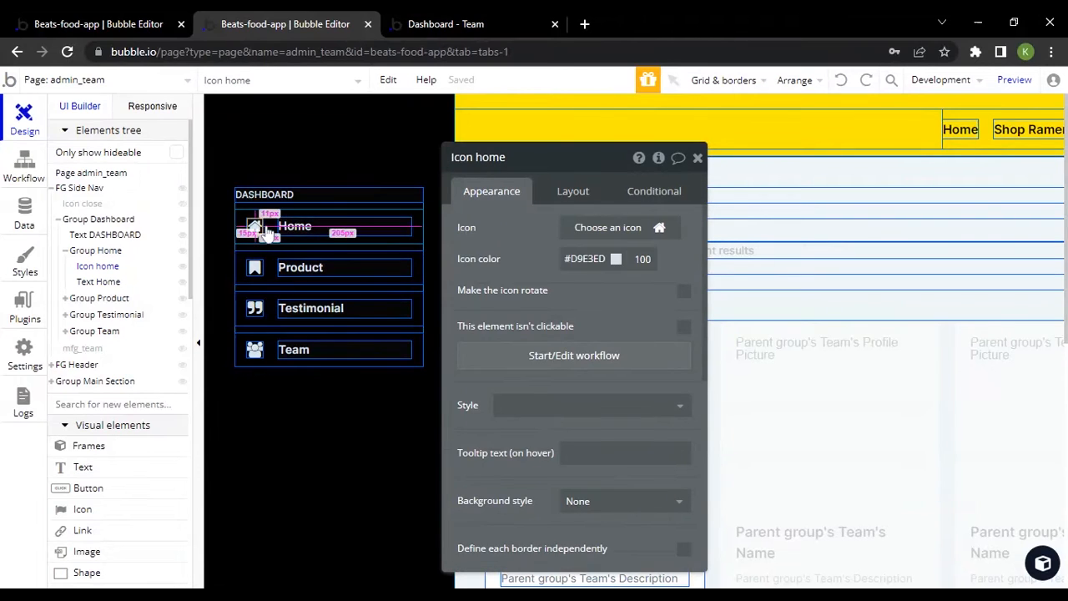
click(306, 227)
right_click(303, 231)
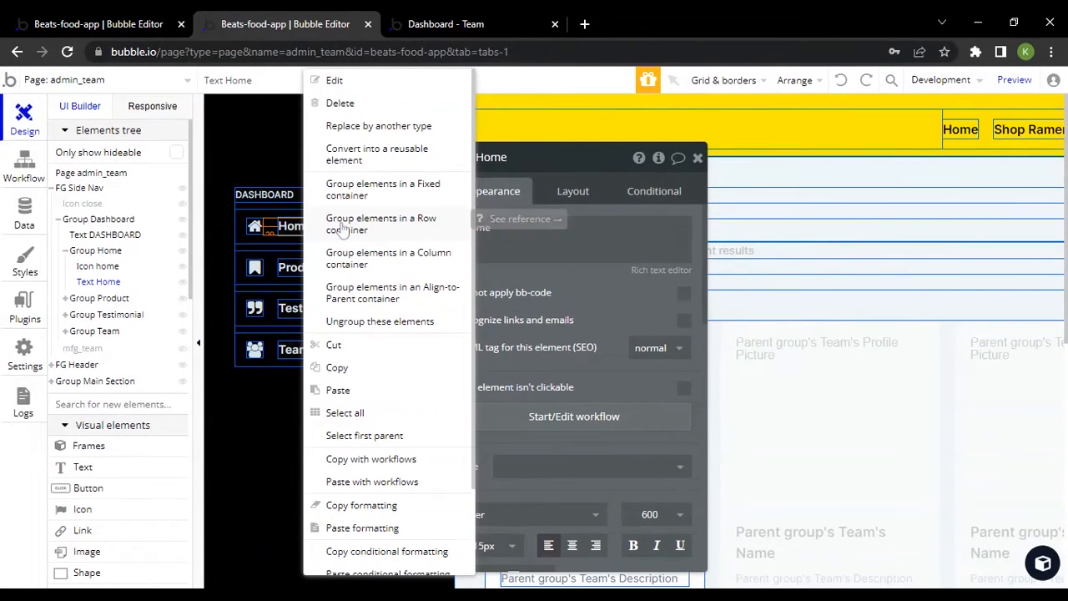
Select Group Home and examine its layout settings, from container alignment and gap spacing to margins and padding
click(280, 216)
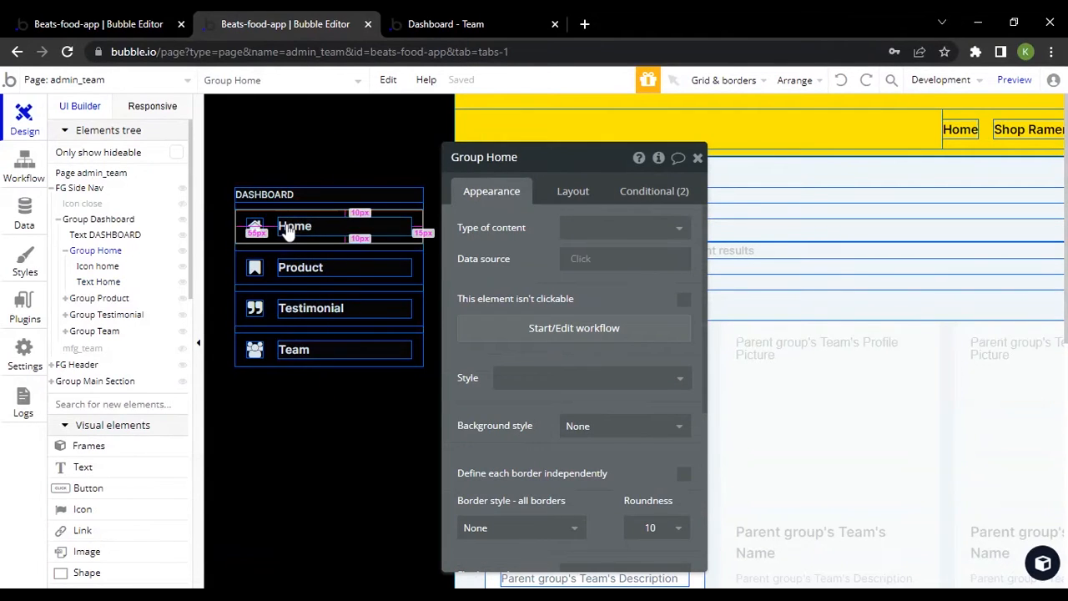
click(584, 199)
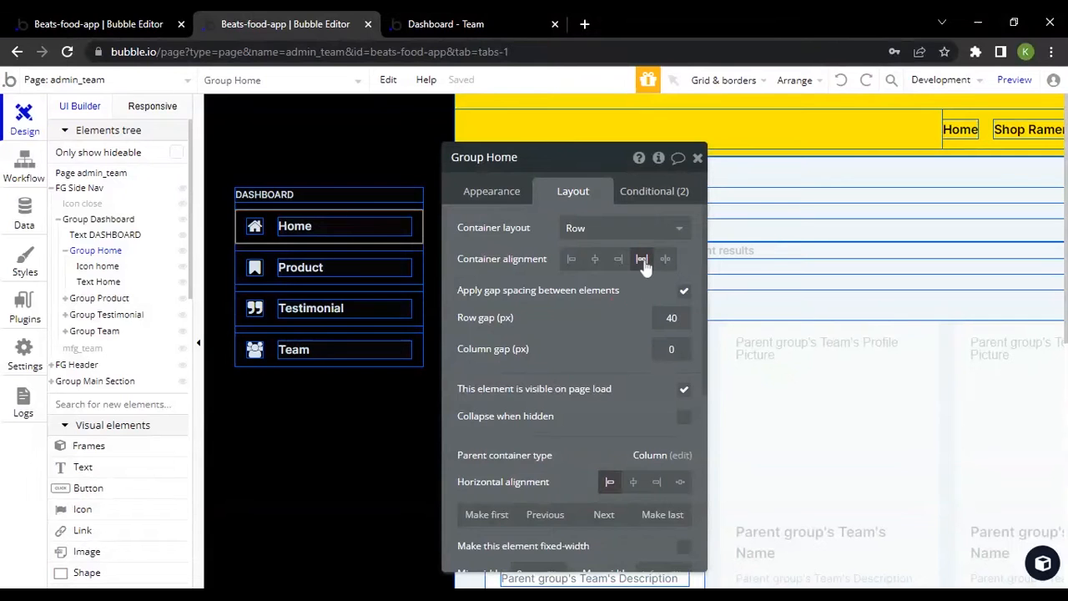
scroll(672, 289, down, 4)
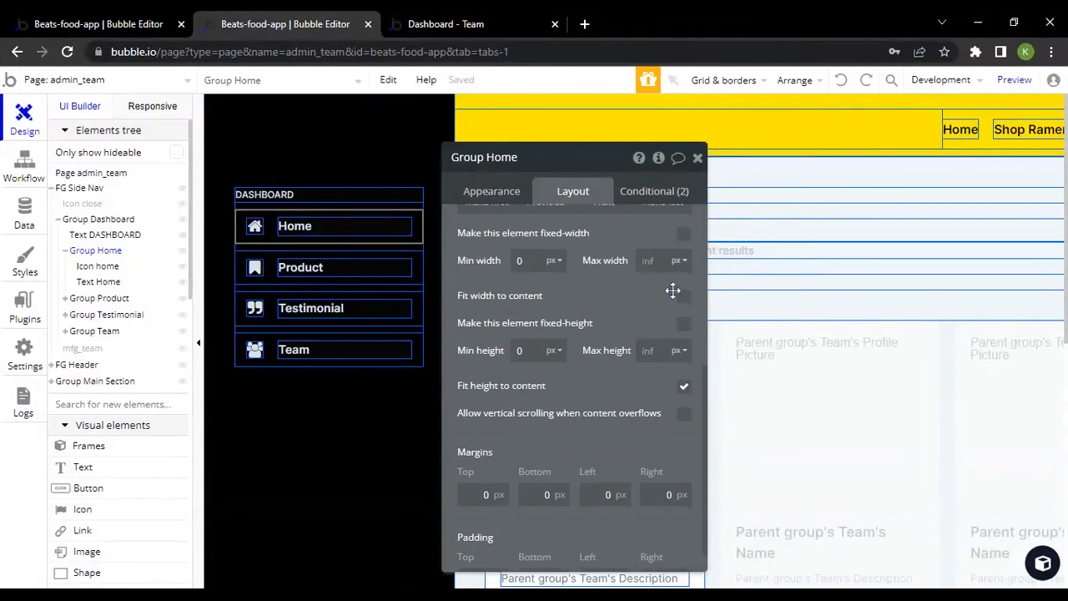
scroll(672, 289, up, 3)
scroll(618, 322, down, 6)
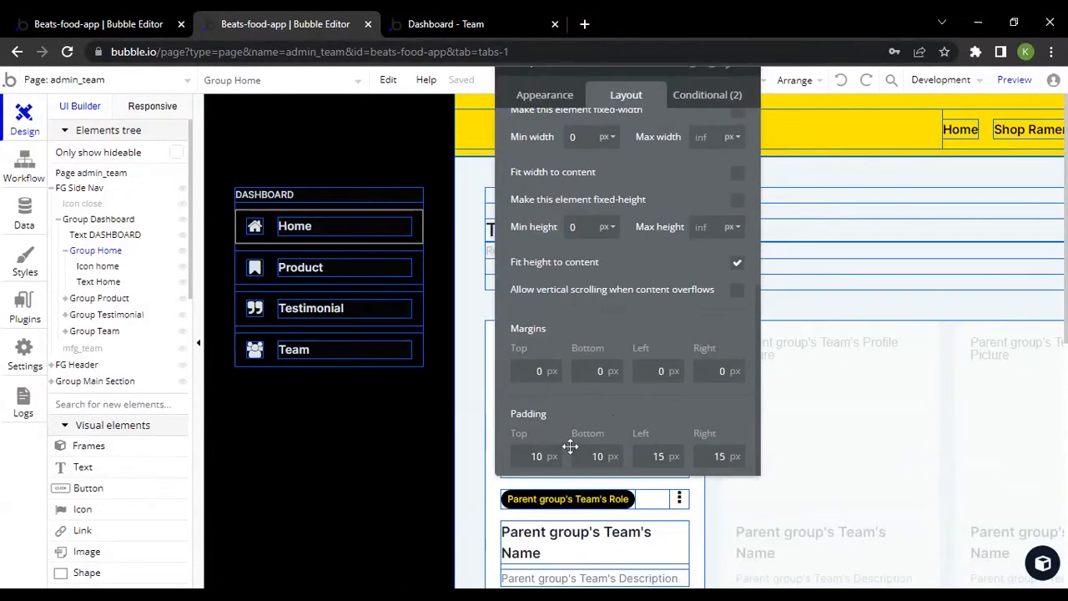
click(547, 455)
Check the layout of the Product, Testimonial and Team navigation groups, and switch to the Dashboard - Team live preview
click(306, 260)
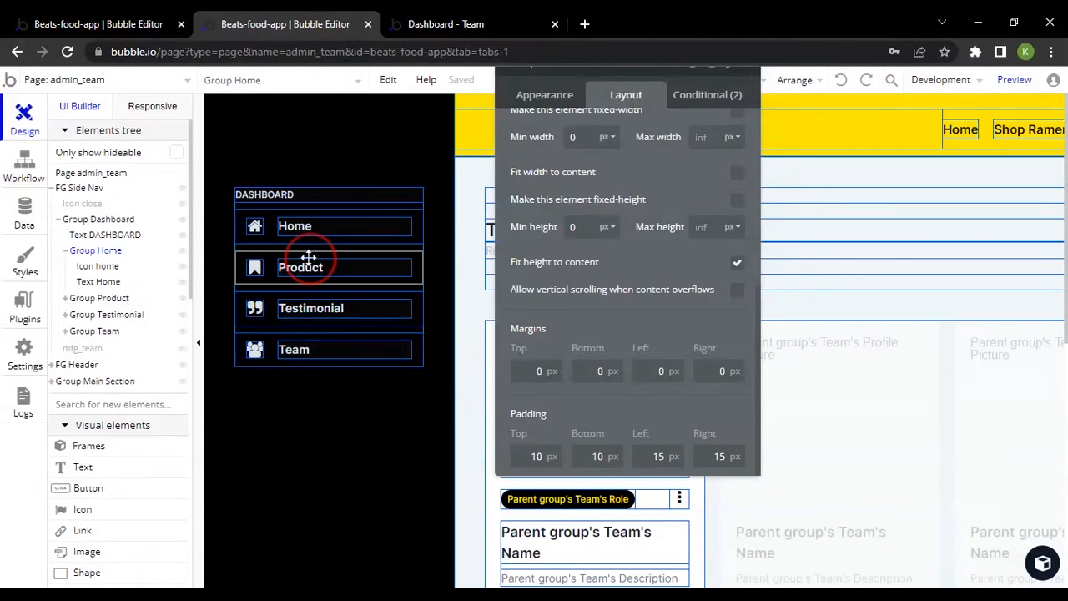
click(304, 309)
click(297, 347)
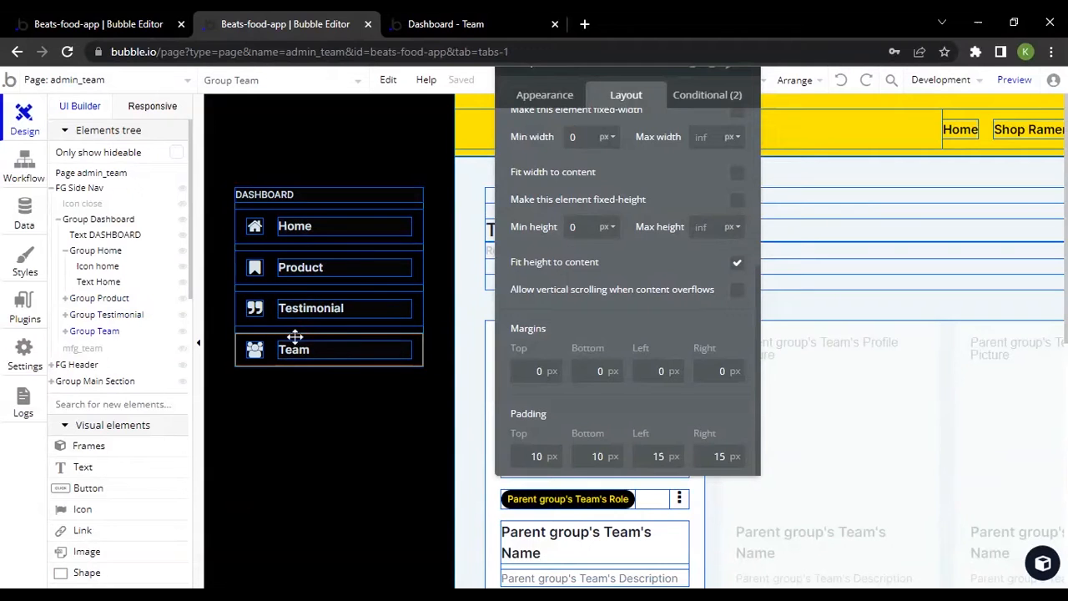
drag(684, 204, 719, 270)
scroll(661, 276, up, 4)
click(477, 17)
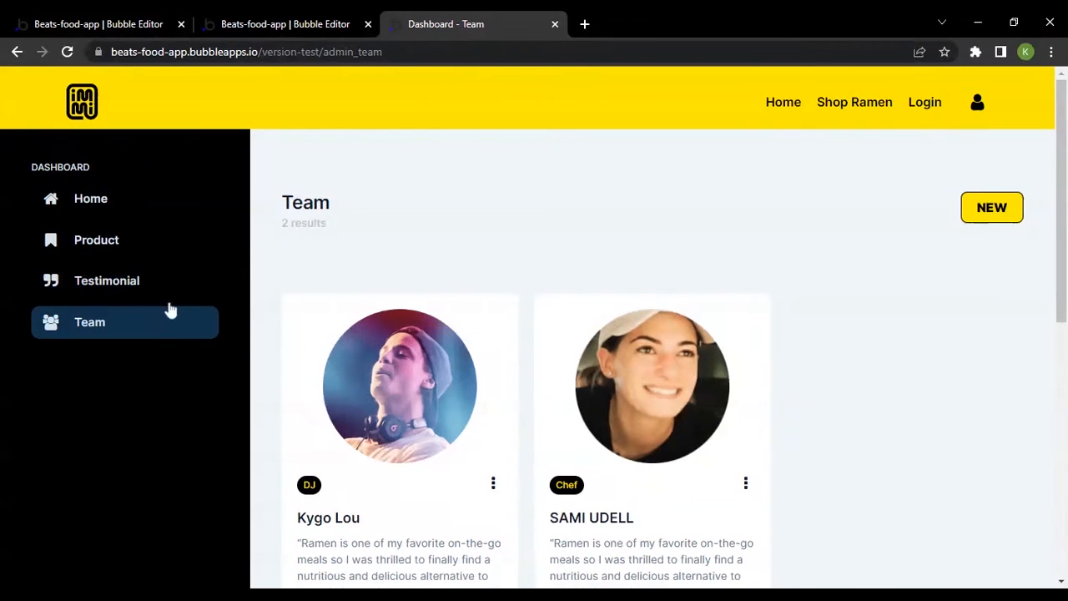
Review Group Home's page-width and hover conditions, comparing them with the hover effect in the Dashboard - Team live preview
click(293, 17)
click(393, 215)
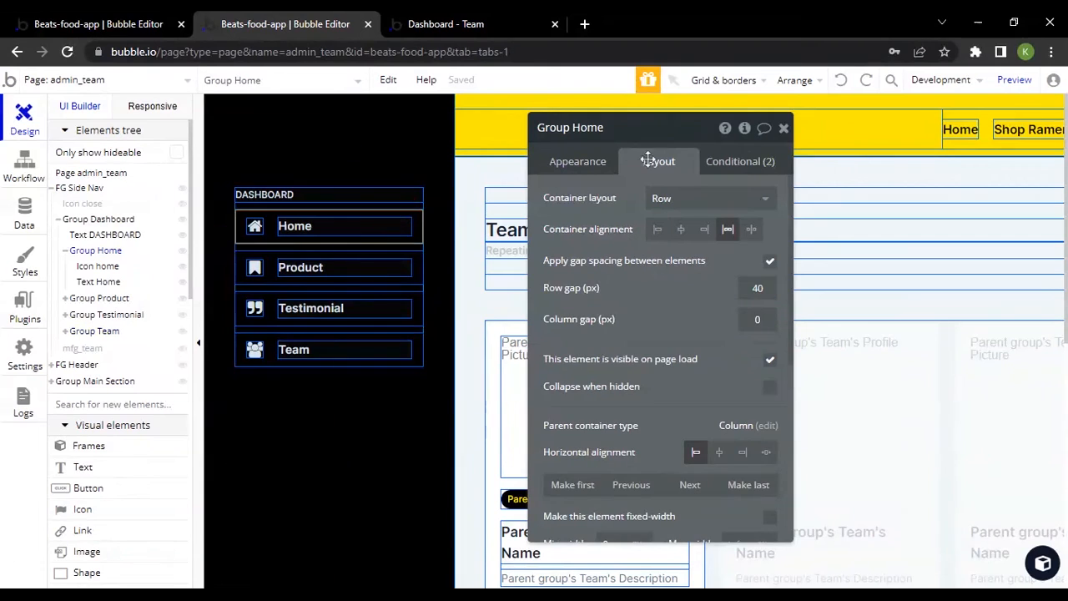
click(740, 162)
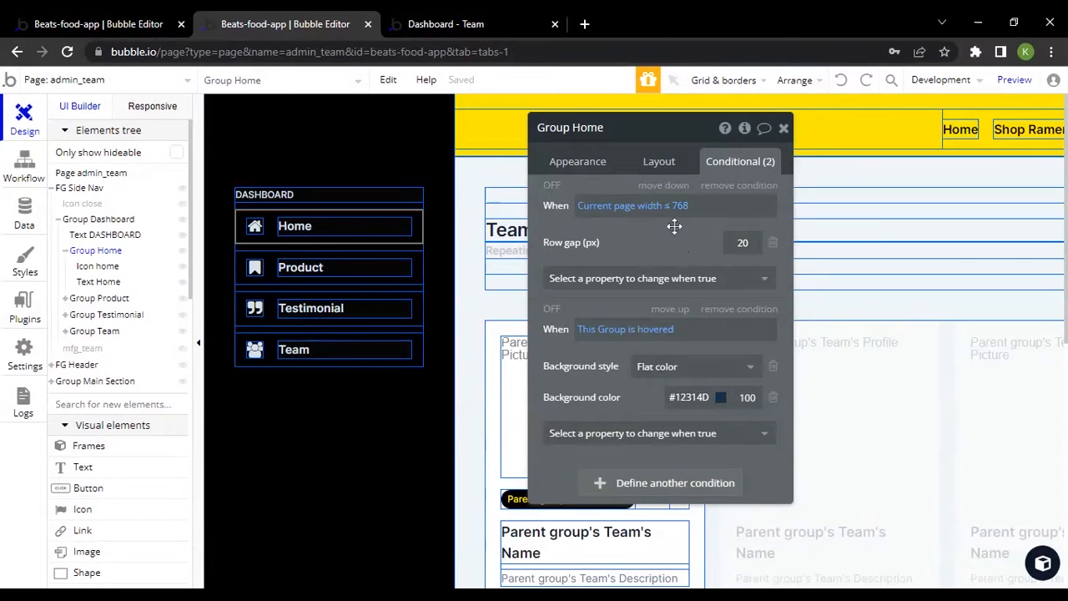
click(459, 18)
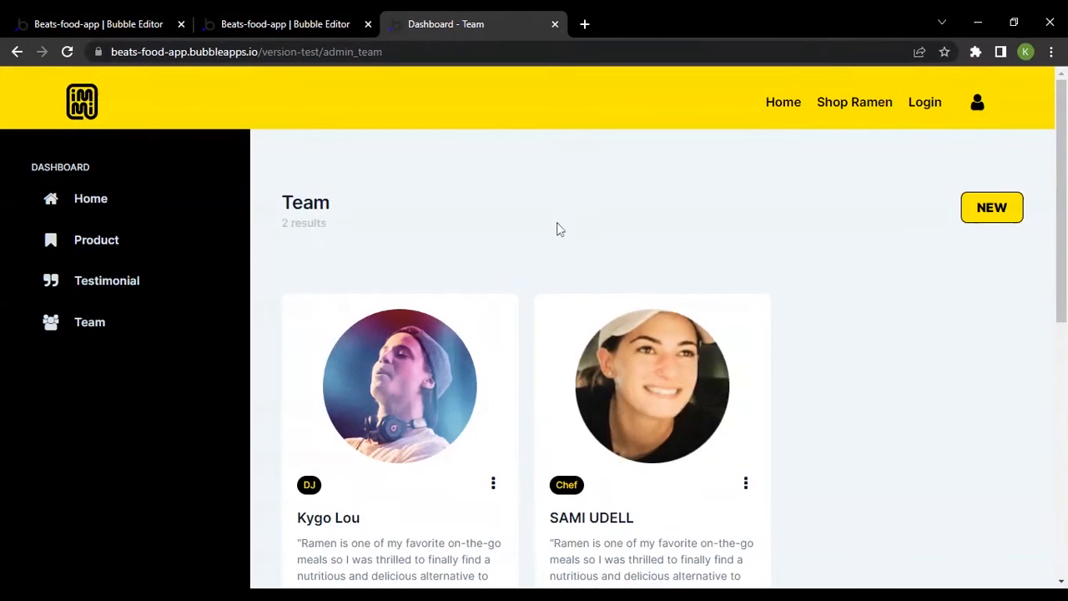
click(332, 18)
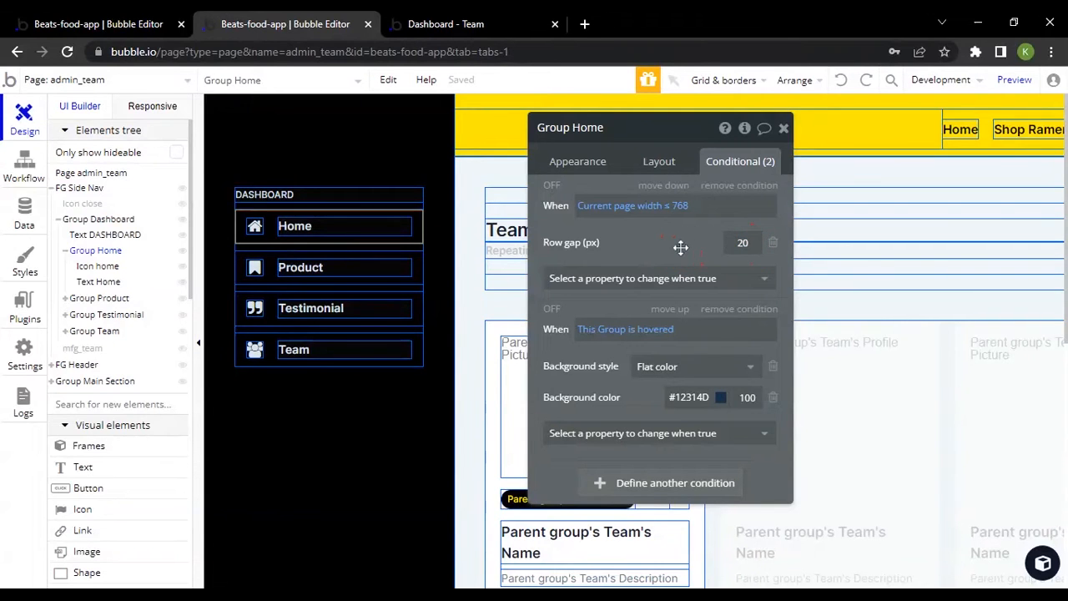
click(464, 17)
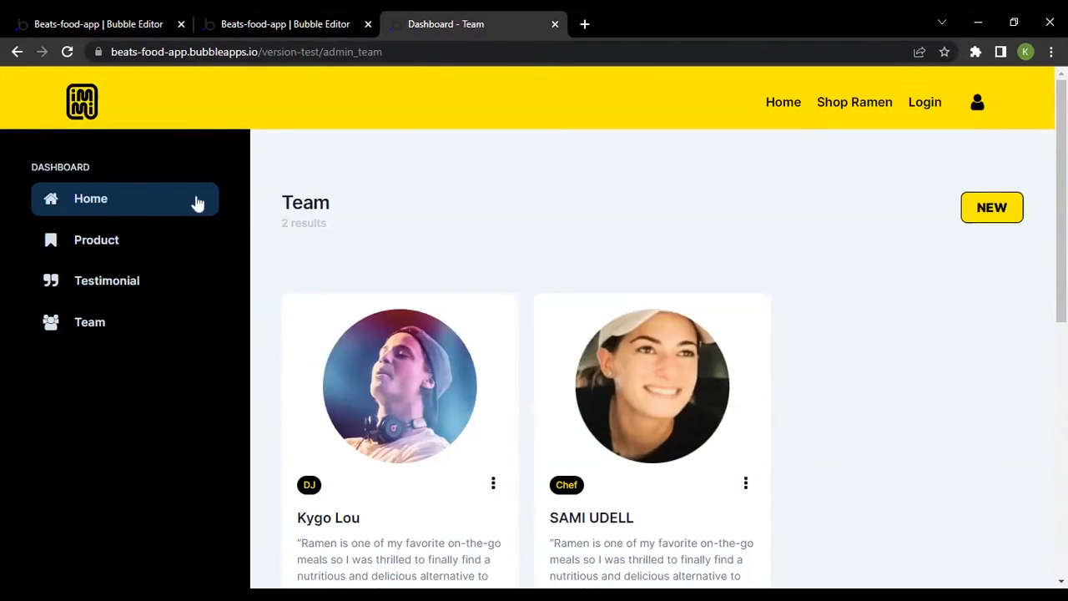
click(284, 23)
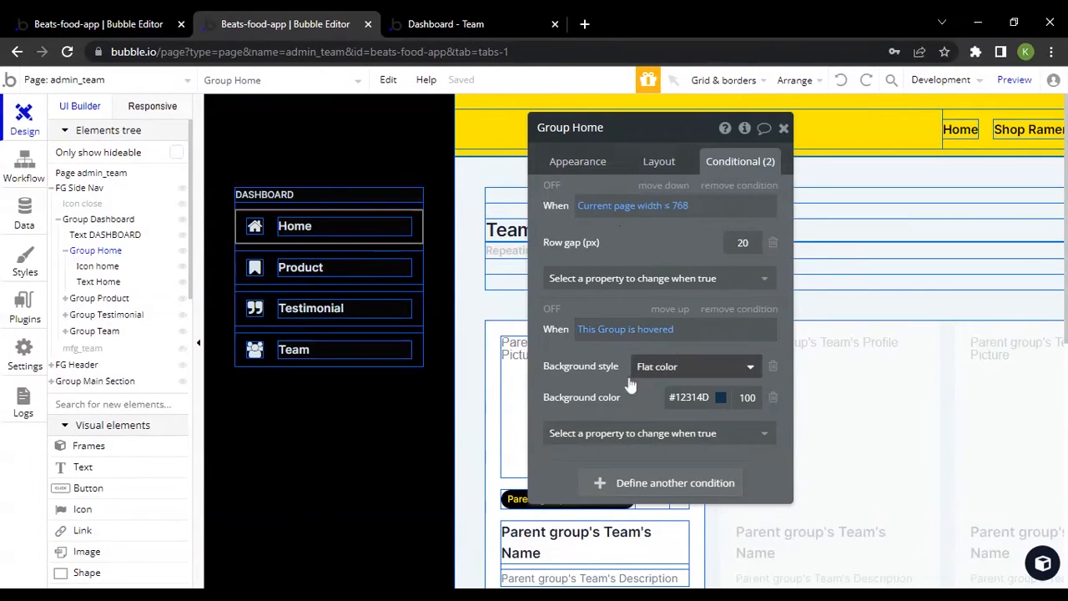
Examine the hover condition's background style, changeable properties and background color on Group Home, and compare them with Group Team's conditions
click(687, 373)
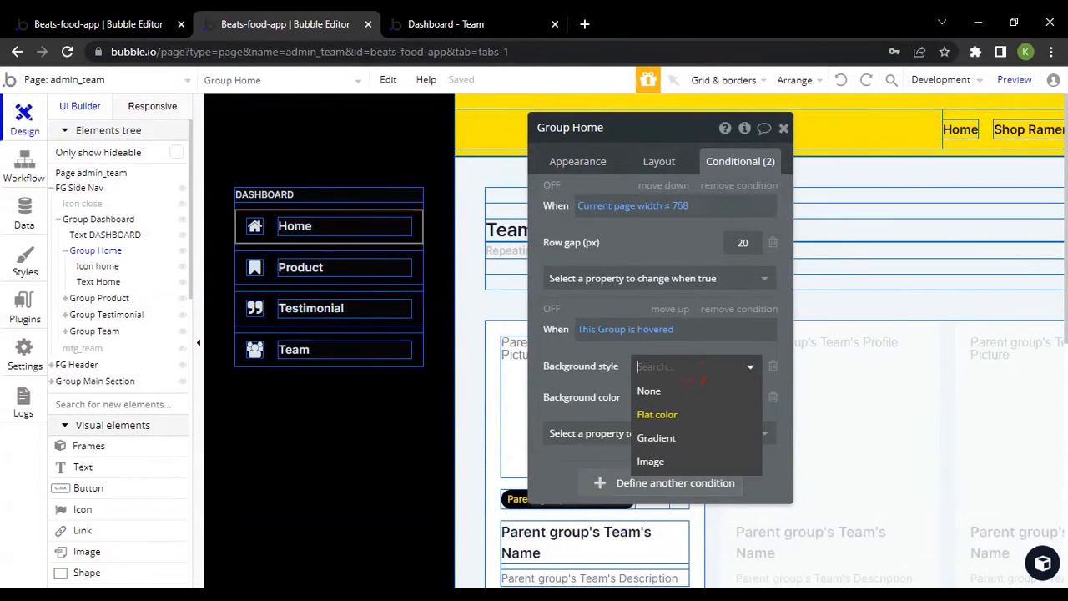
click(582, 364)
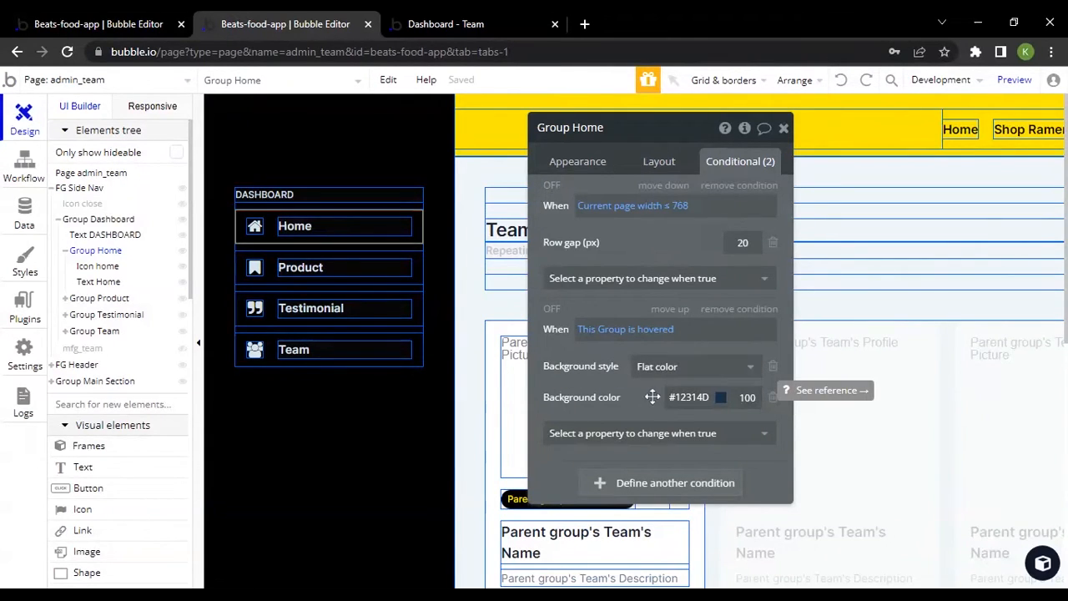
click(626, 433)
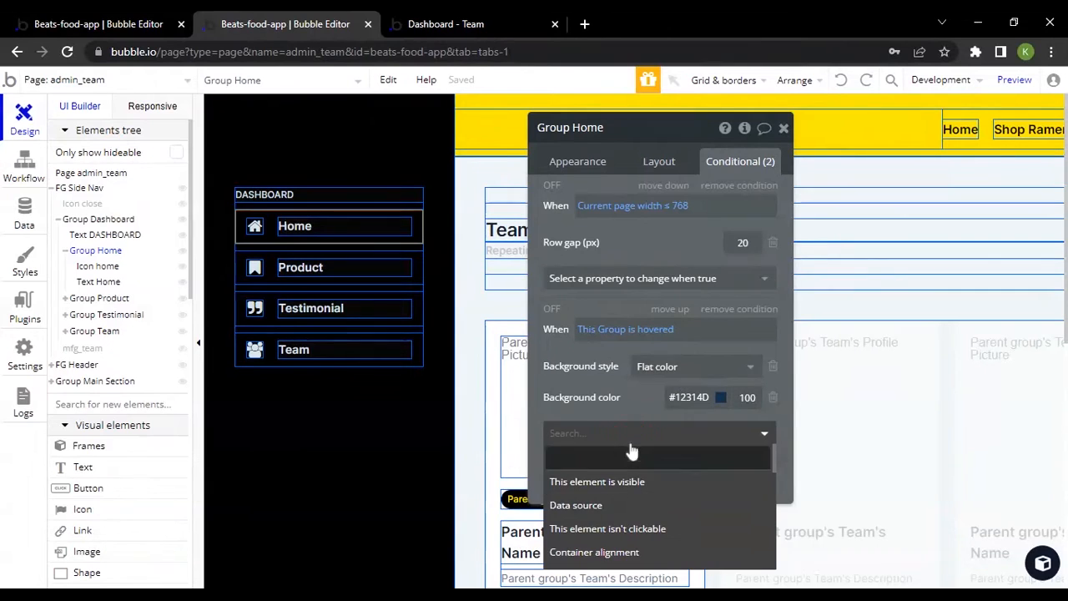
click(630, 411)
click(672, 399)
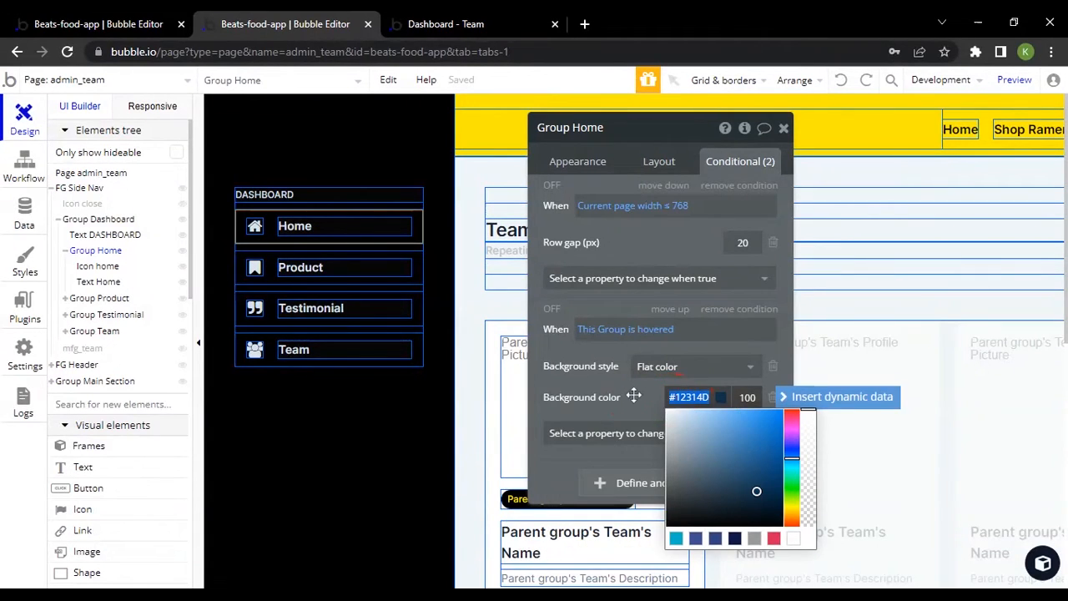
click(634, 396)
double_click(699, 399)
click(629, 397)
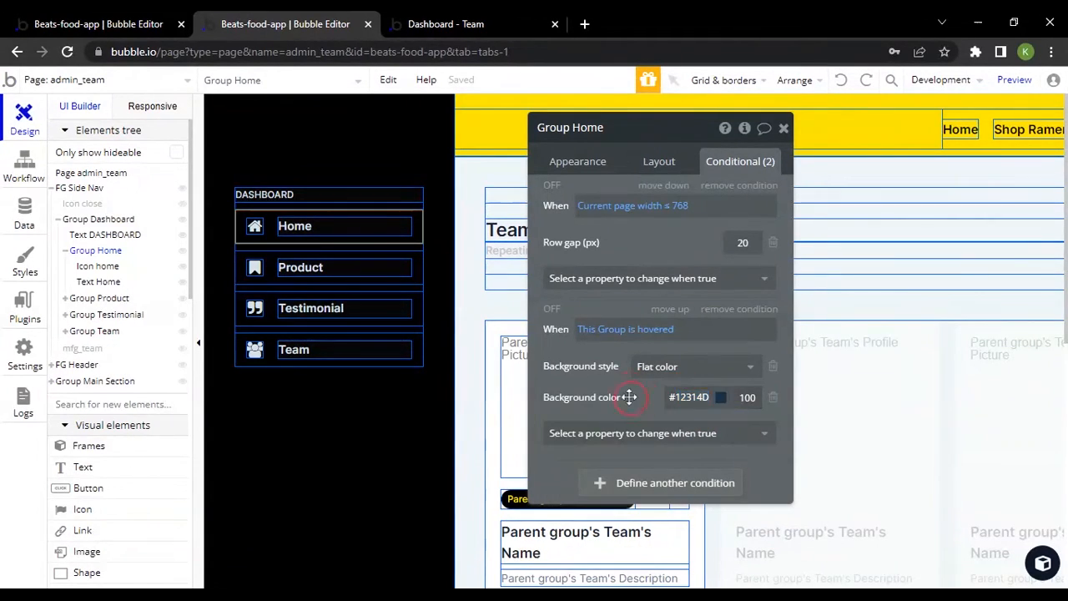
click(334, 350)
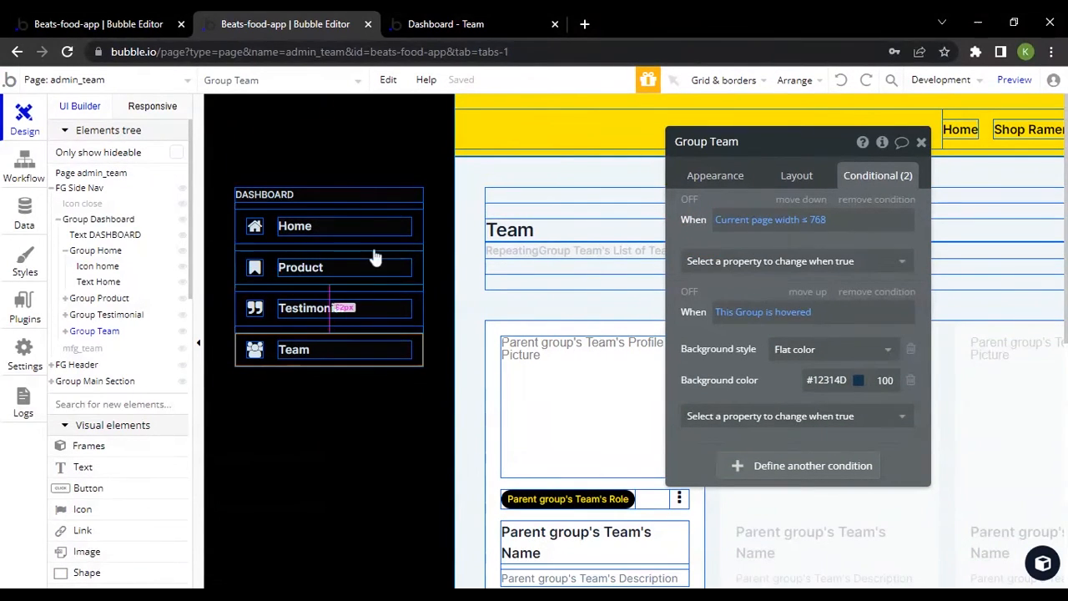
Inspect Group Home's click workflow and its page navigation action's destination, and return to the page design
click(415, 231)
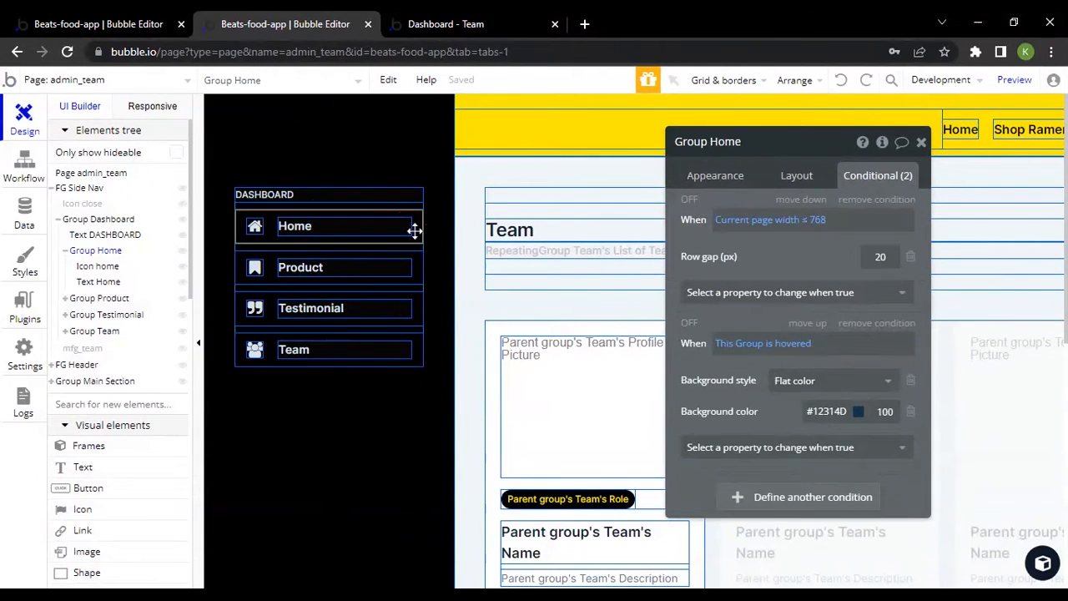
click(714, 182)
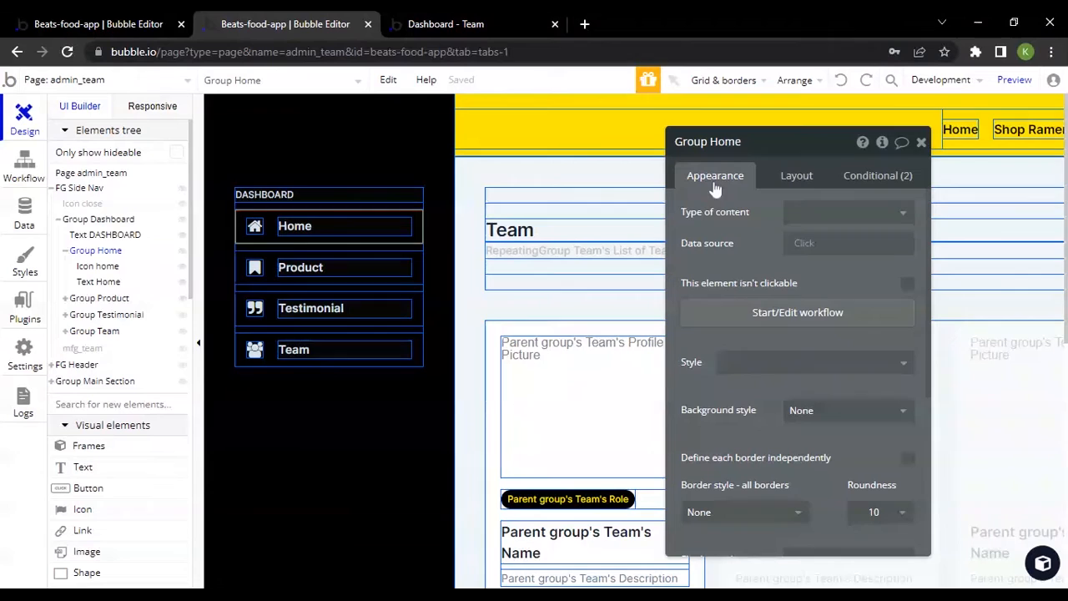
click(812, 322)
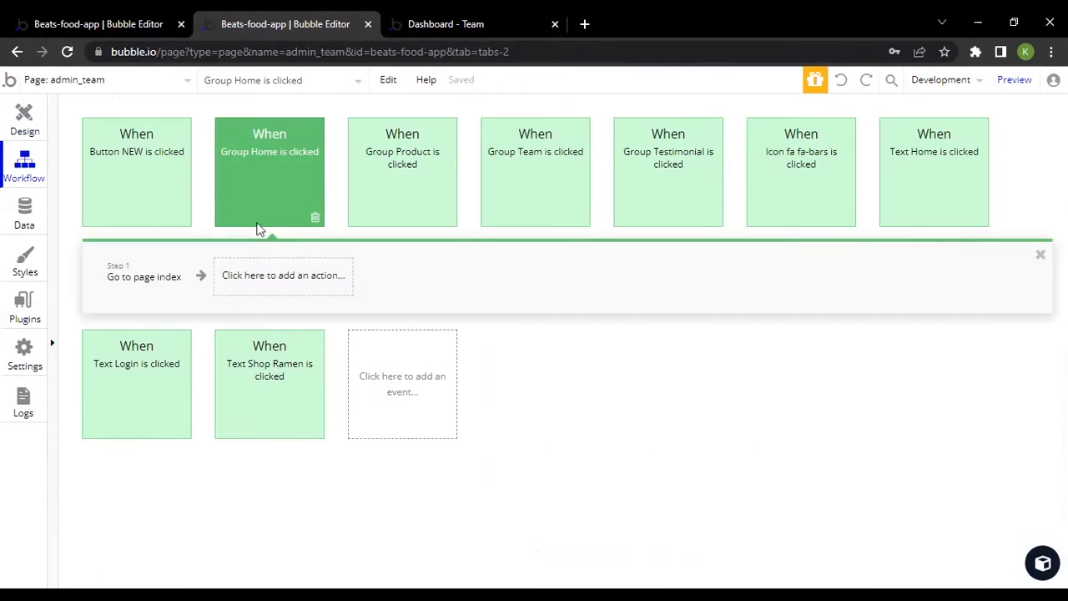
click(139, 283)
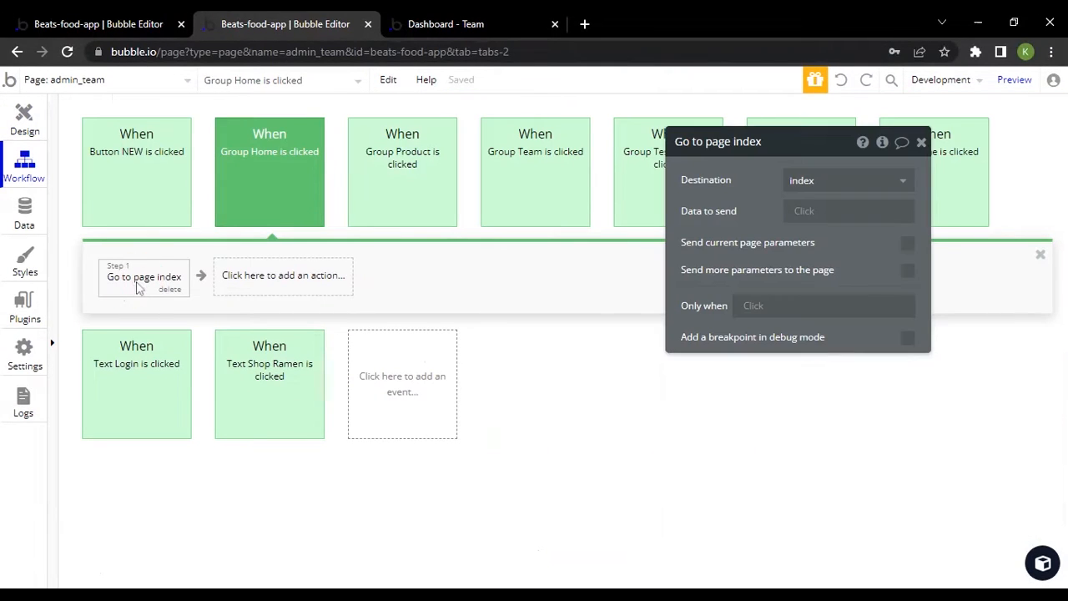
click(23, 121)
Select the title group above the team list in the main section and reveal it in the Elements tree
scroll(572, 214, right, 2)
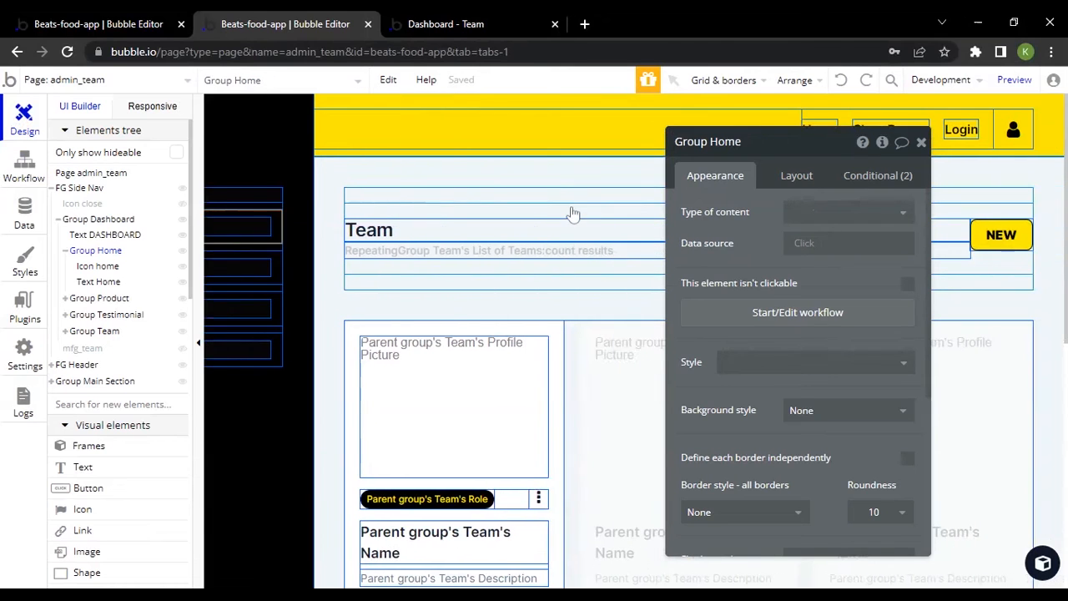
scroll(401, 209, down, 2)
scroll(400, 210, up, 2)
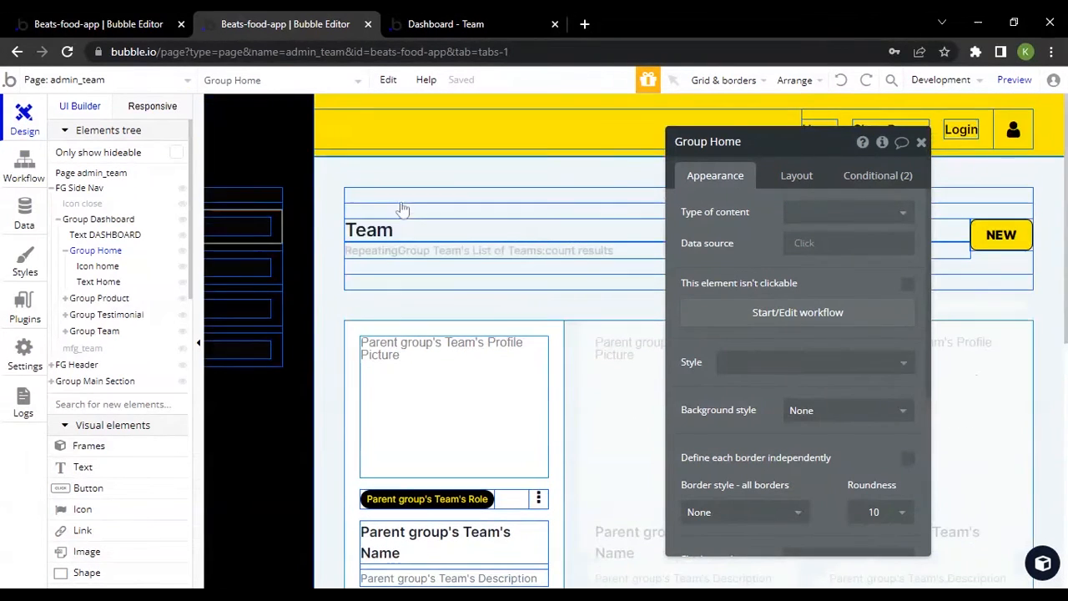
click(589, 197)
scroll(786, 467, down, 1)
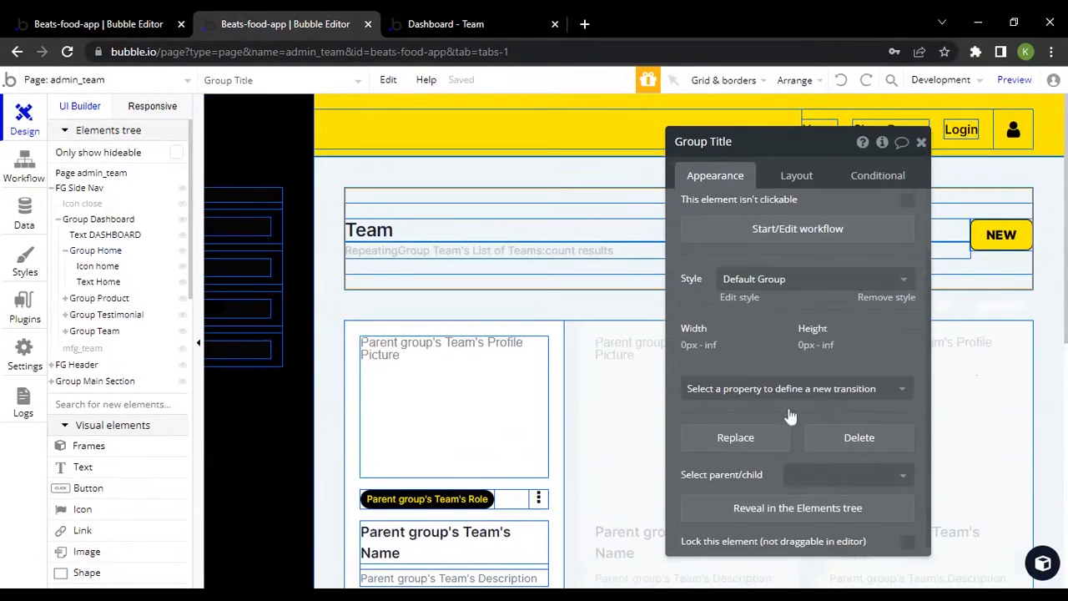
click(787, 510)
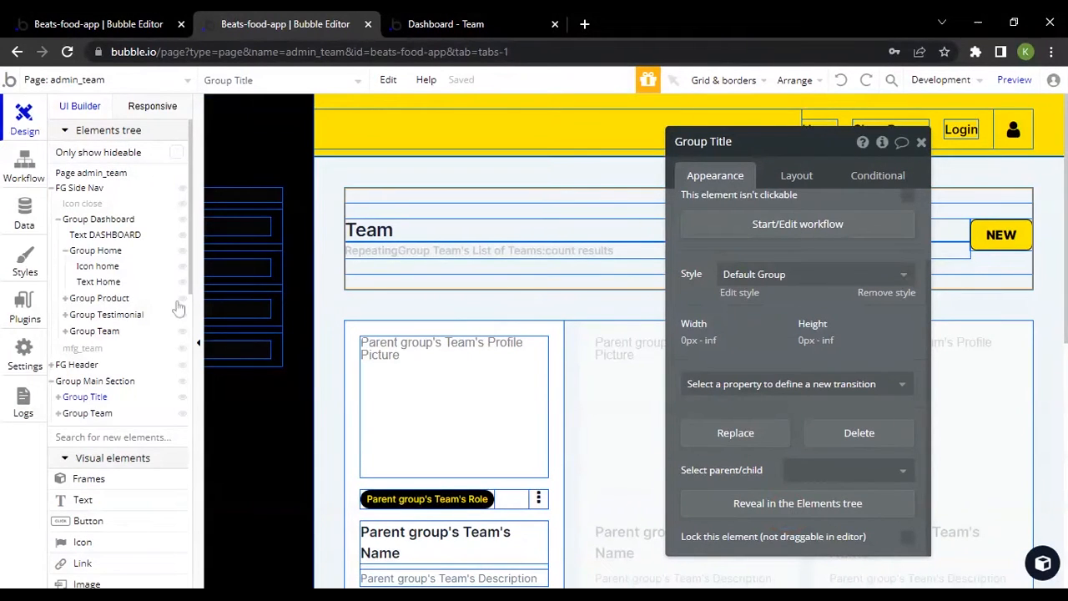
Reveal the Team heading text in the Elements tree and expand Group New Button to show its contents
click(490, 234)
scroll(826, 379, down, 10)
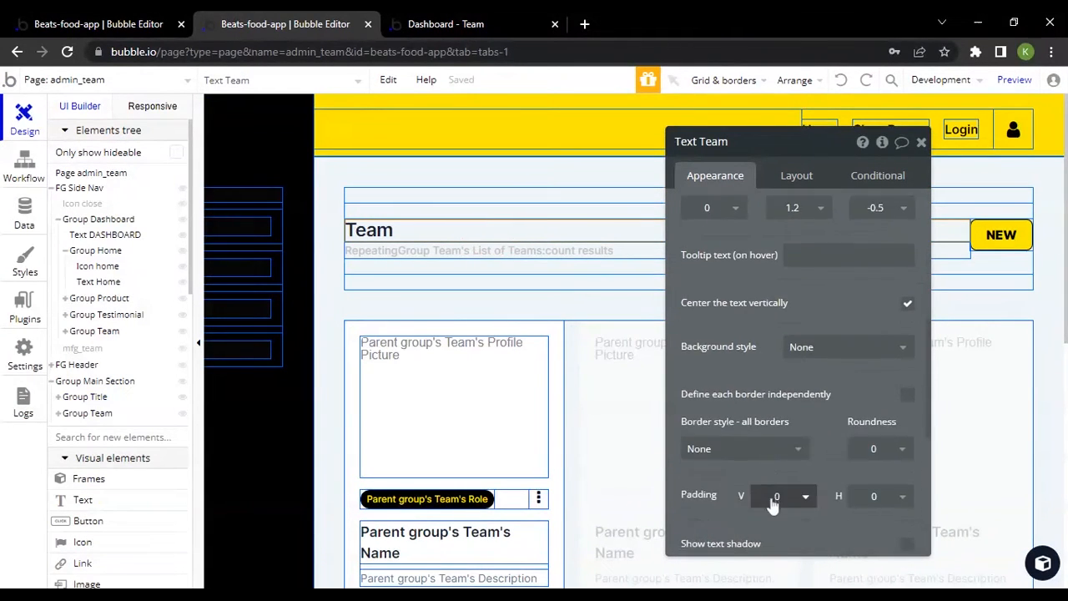
click(774, 505)
scroll(134, 432, down, 5)
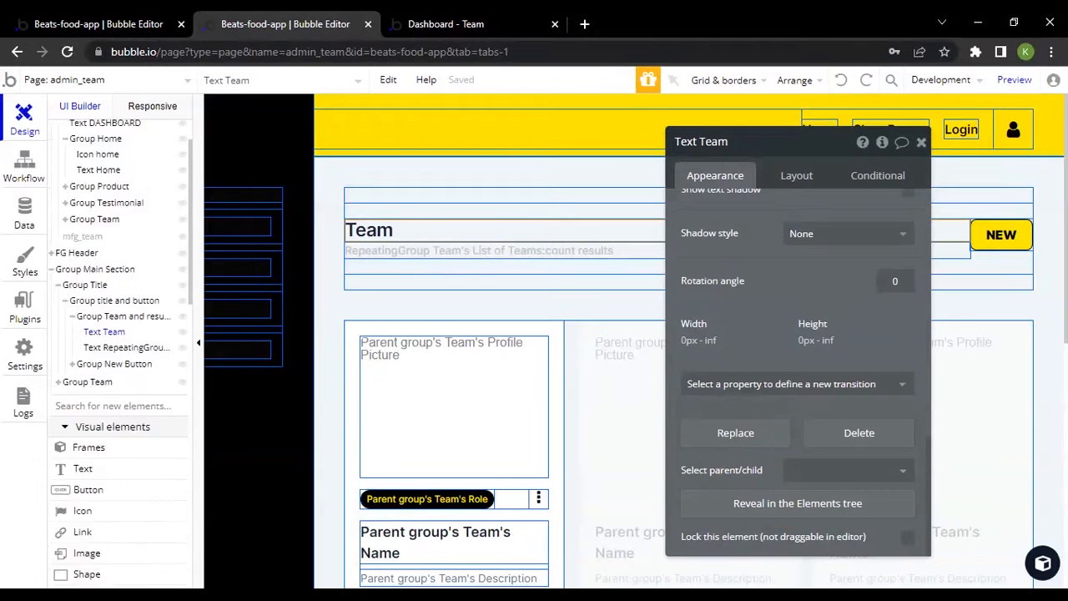
scroll(136, 354, up, 2)
scroll(137, 354, up, 2)
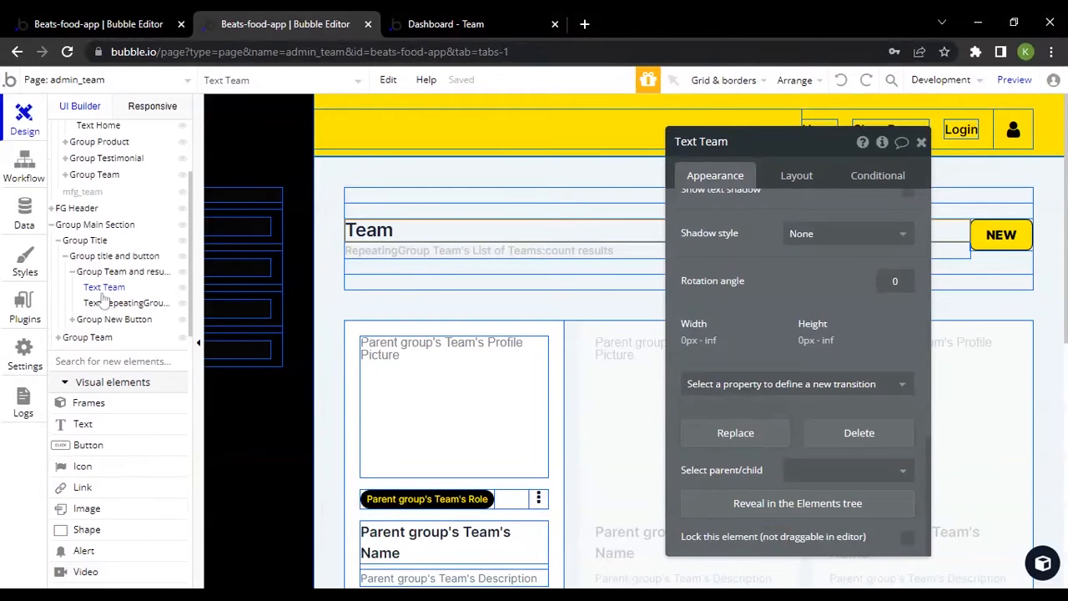
click(72, 320)
Compare the main section's Team heading text with the side navigation's DASHBOARD text
click(407, 237)
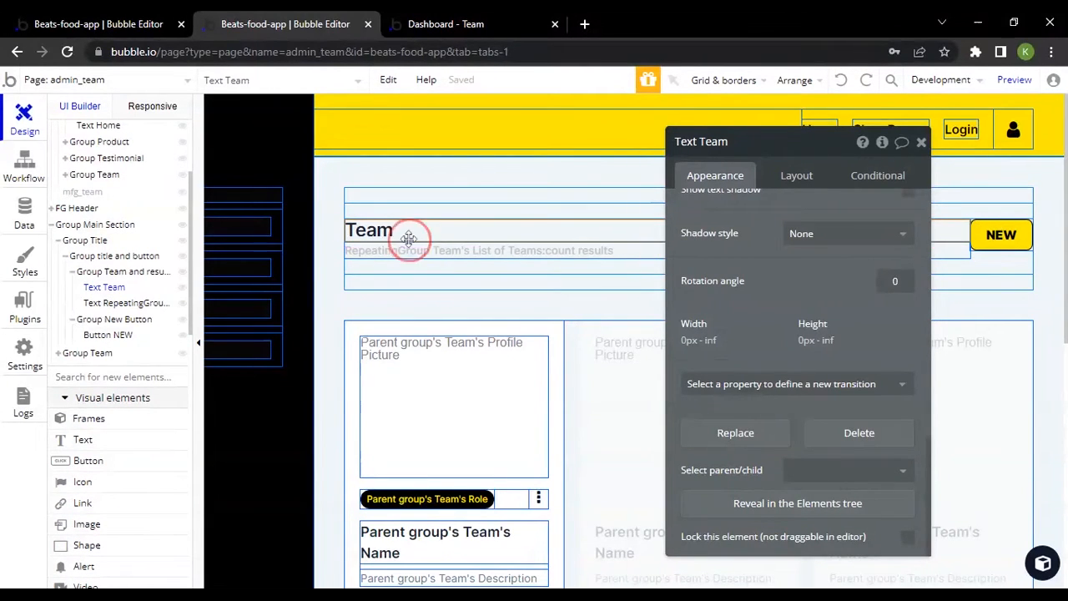
scroll(406, 258, left, 3)
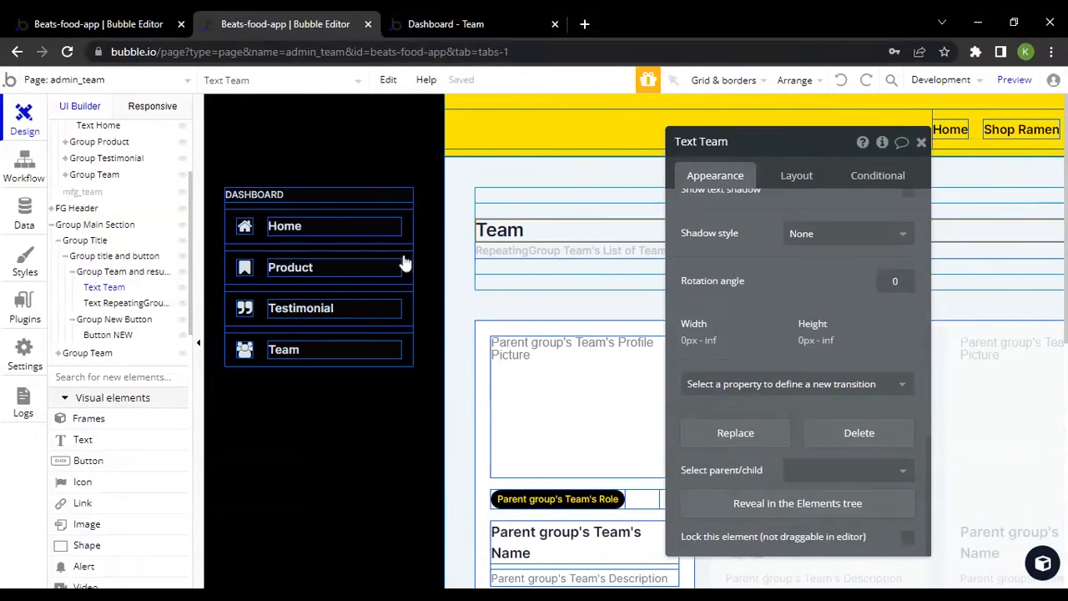
click(280, 196)
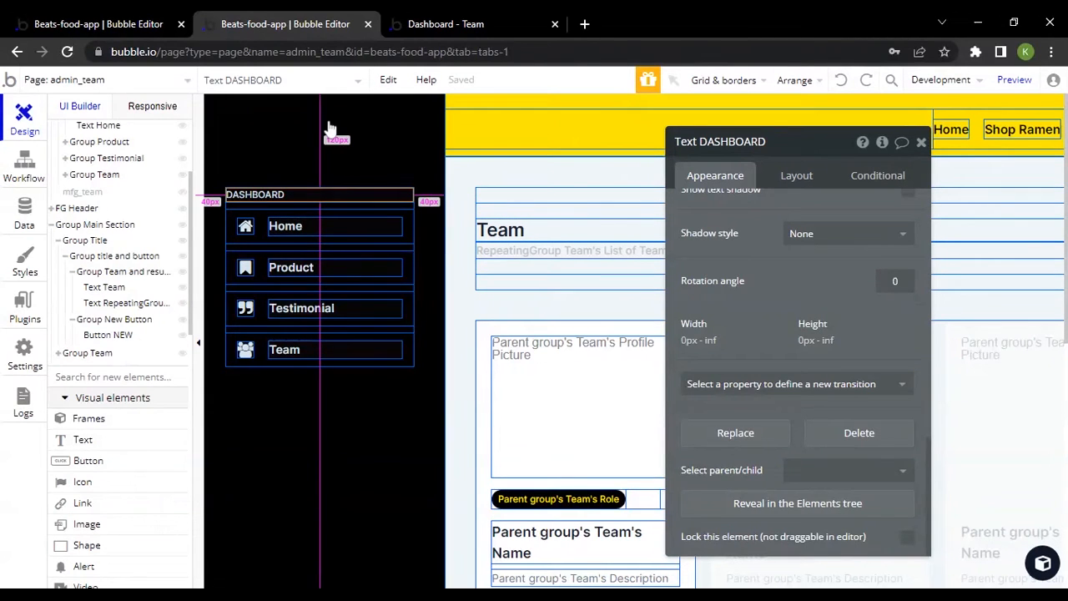
scroll(534, 242, right, 3)
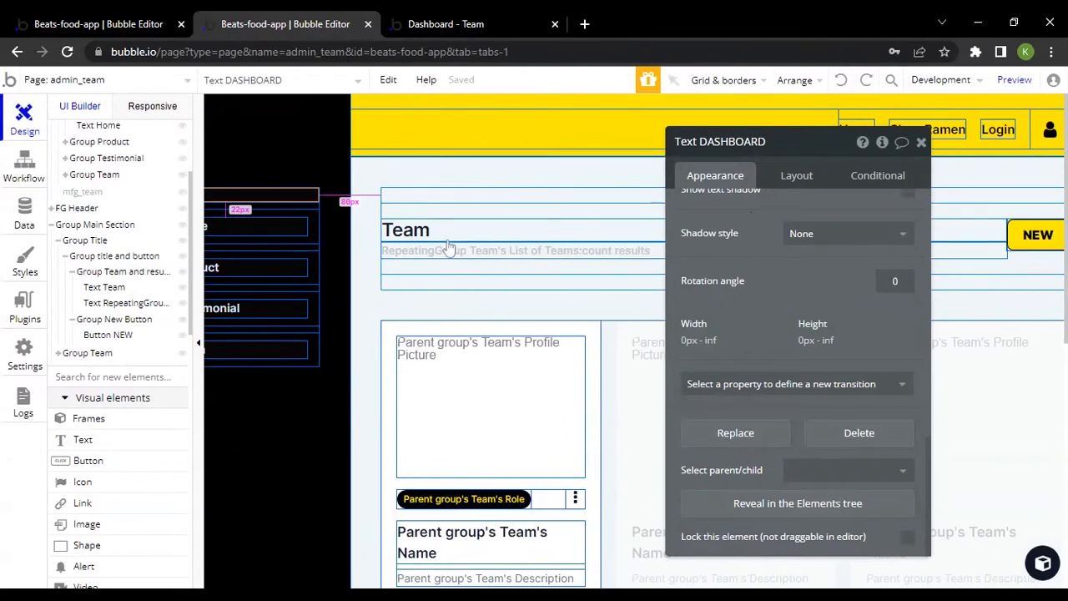
click(444, 236)
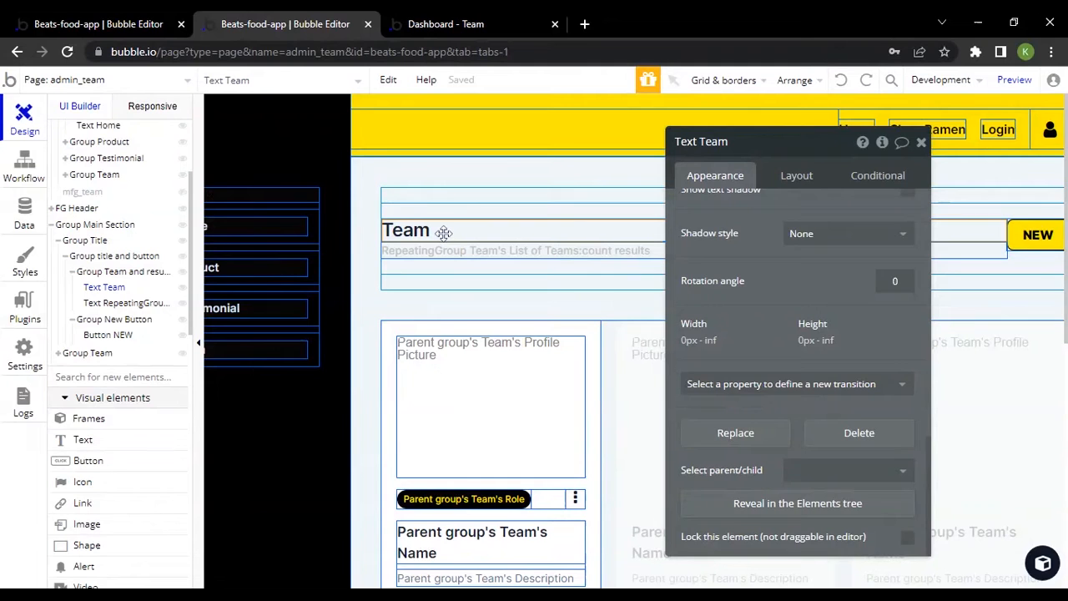
Examine the Team heading's font, size, color and spacing settings alongside the results-count text below it
click(427, 249)
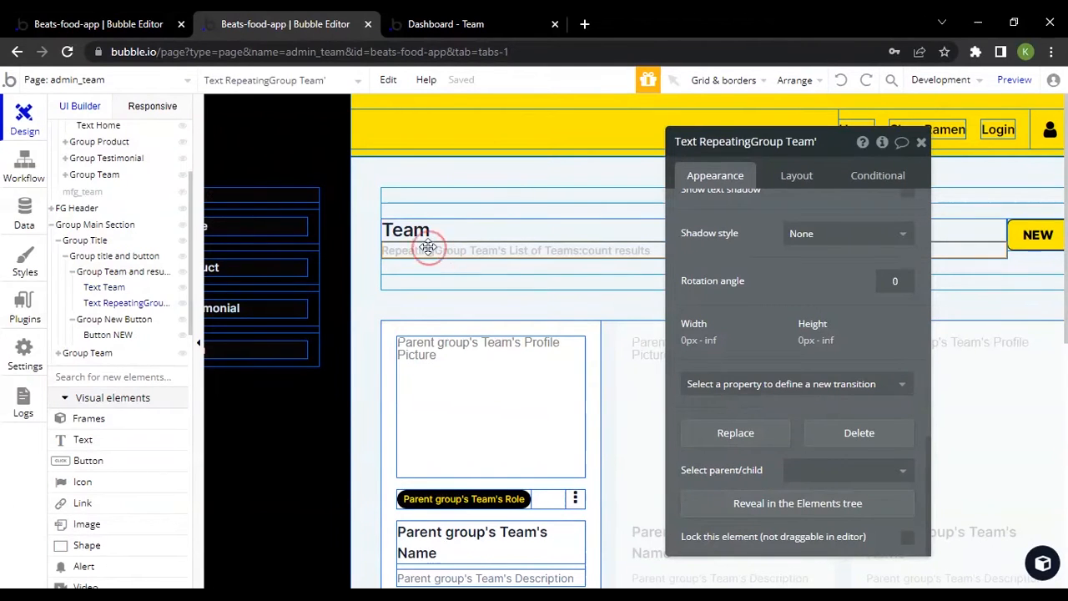
click(490, 237)
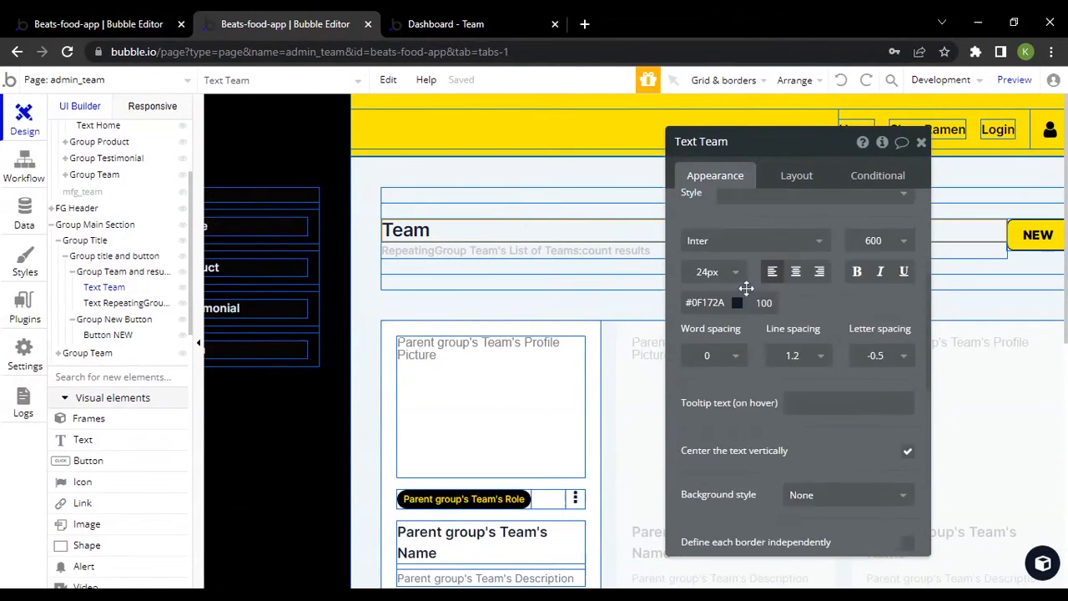
click(434, 249)
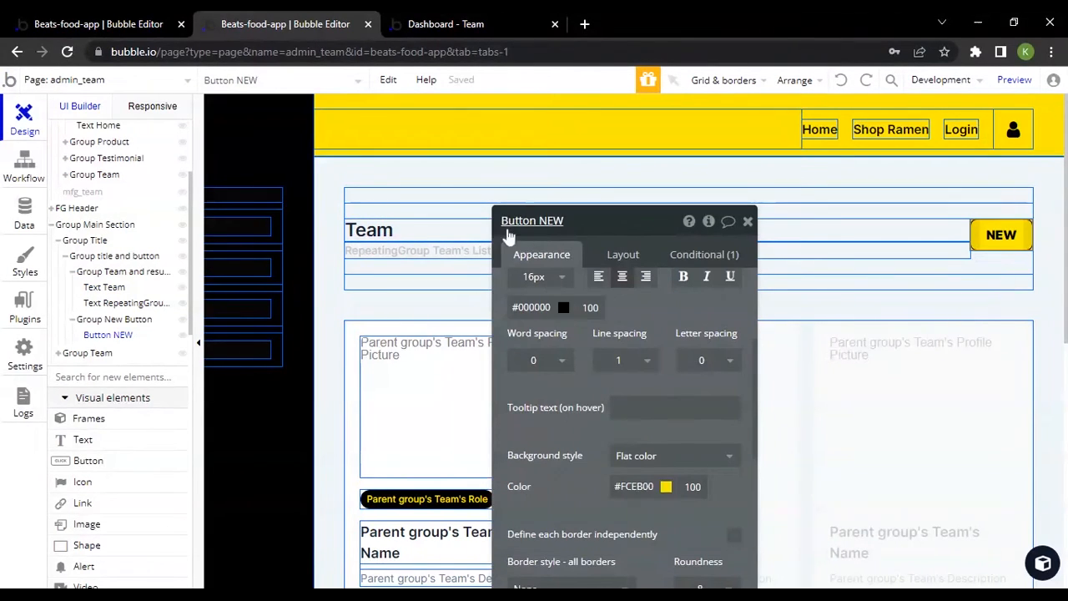
Check the results-count text and NEW button styling, and select the group holding the Team heading and results count
click(409, 228)
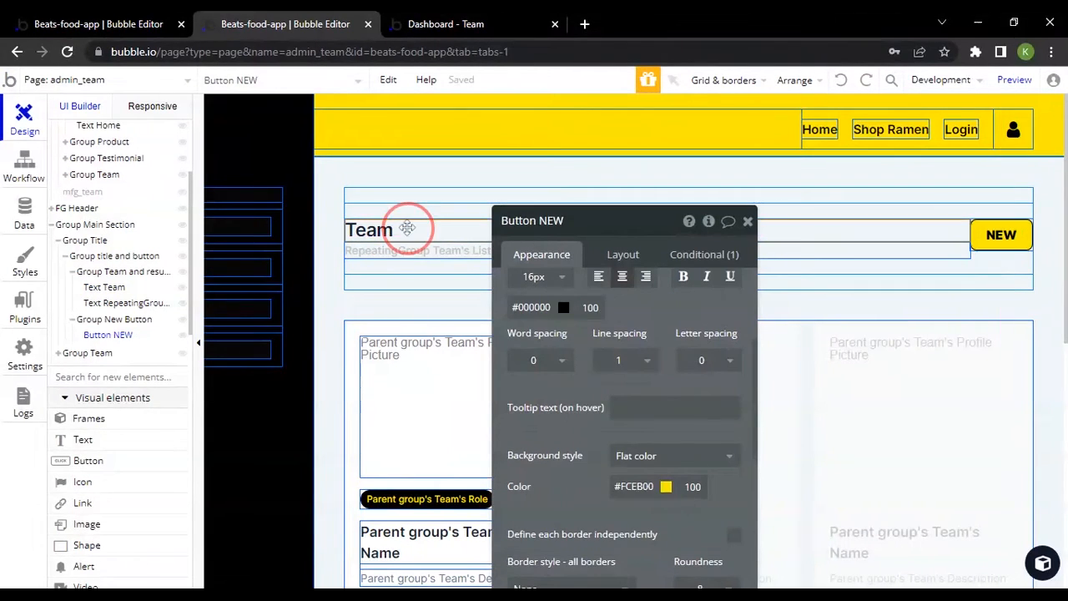
click(374, 249)
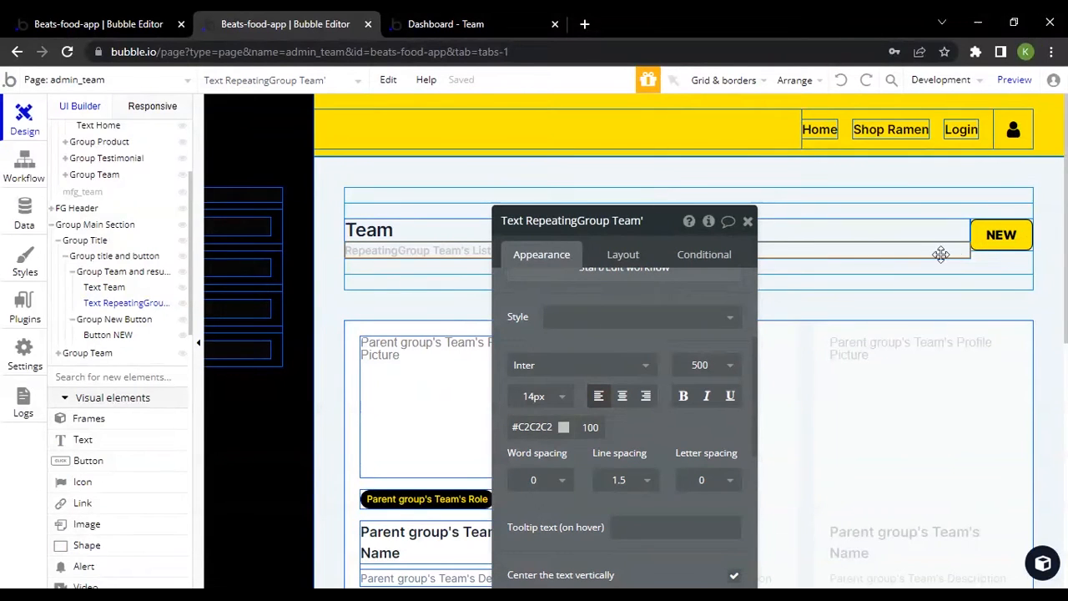
click(1005, 240)
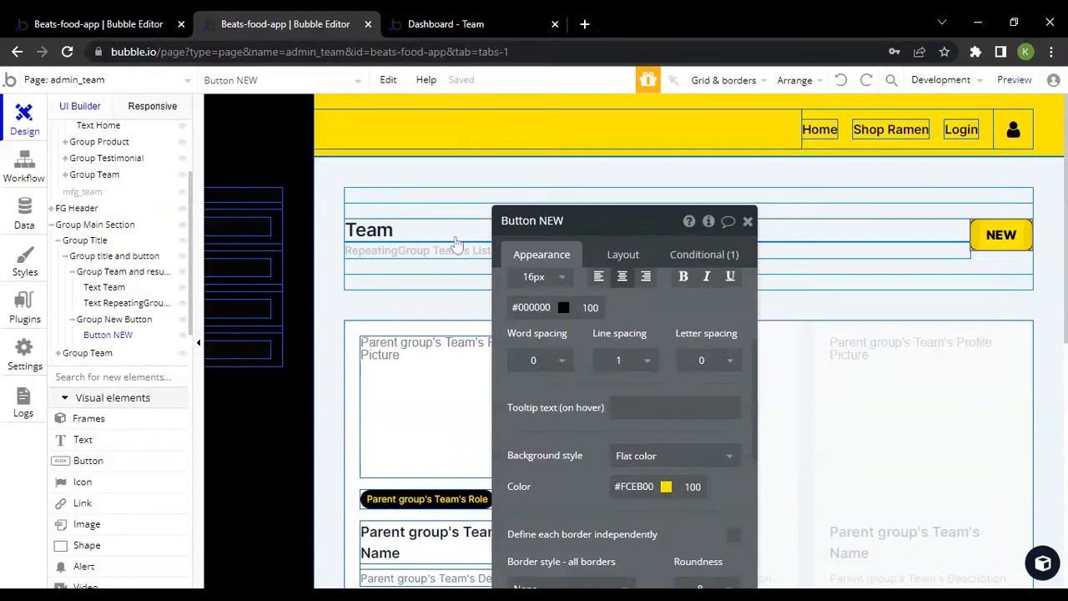
click(124, 272)
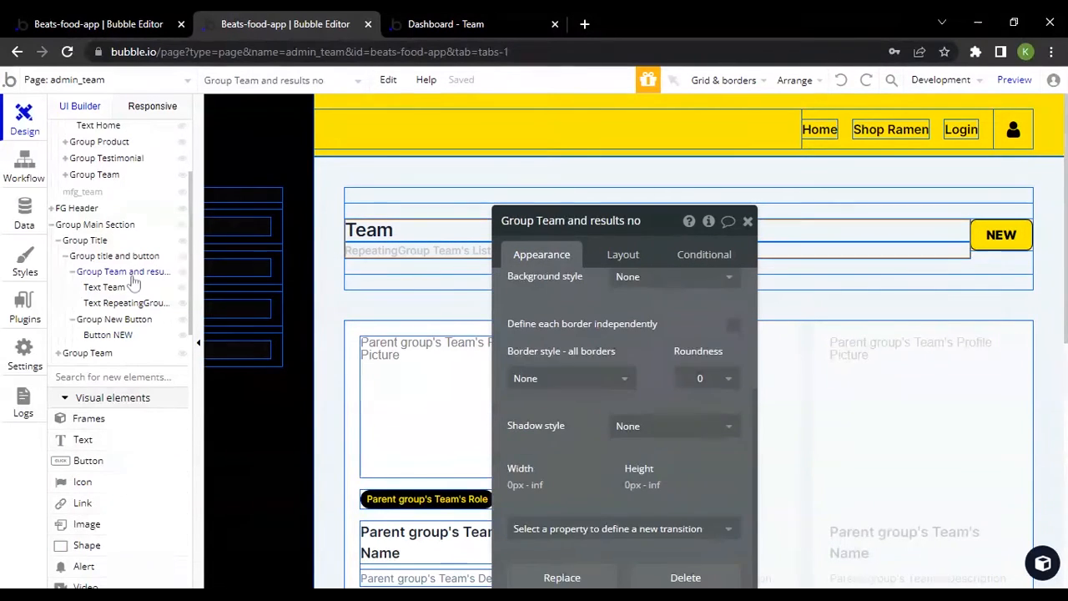
Select Group New Button and the NEW button inside it, and view the Button designs in the component library
click(114, 321)
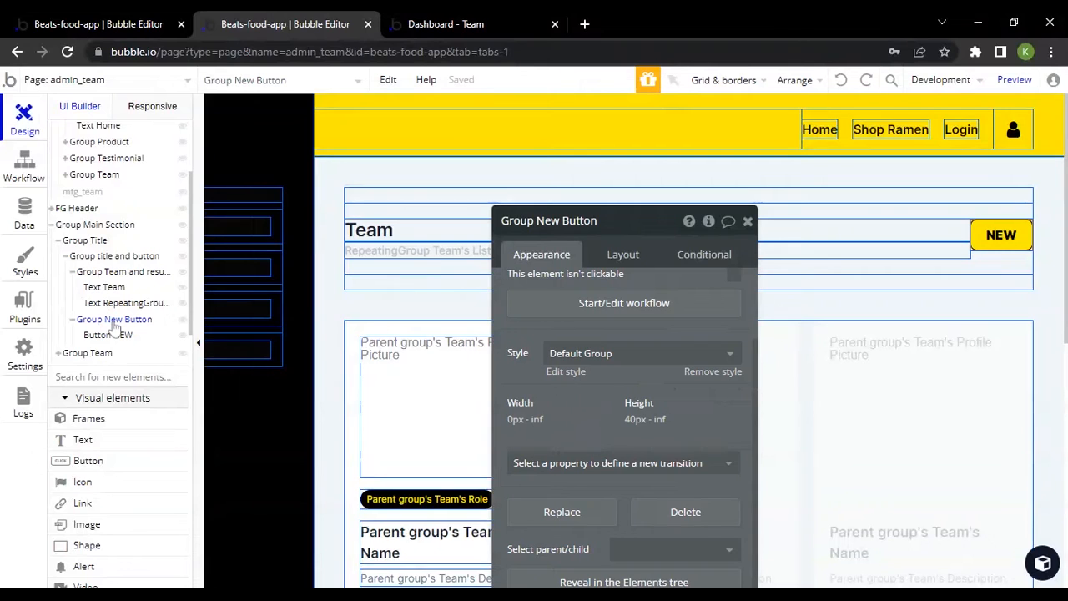
click(108, 336)
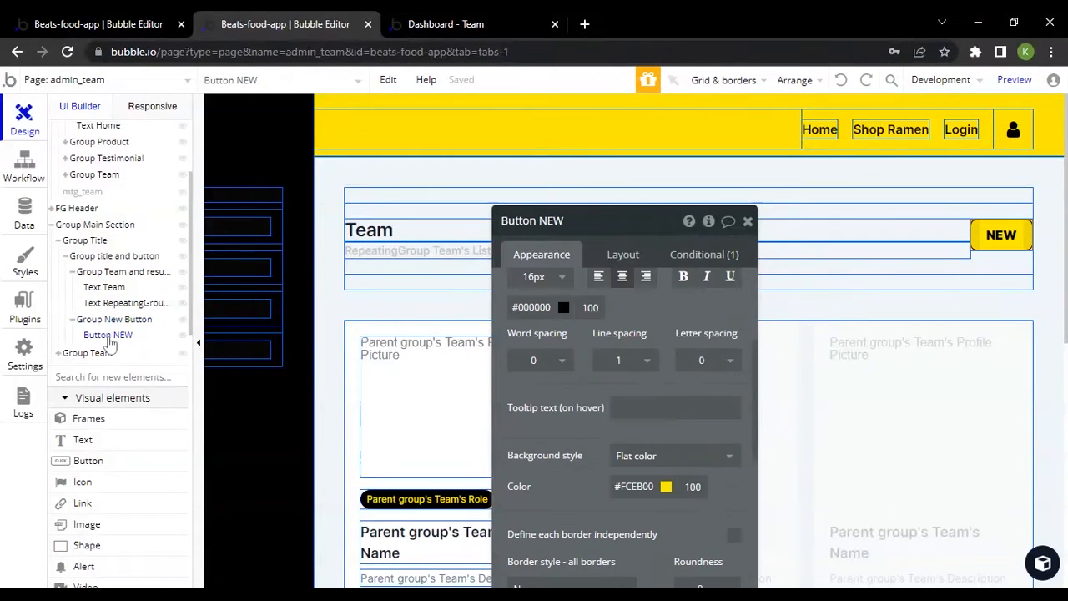
click(1041, 566)
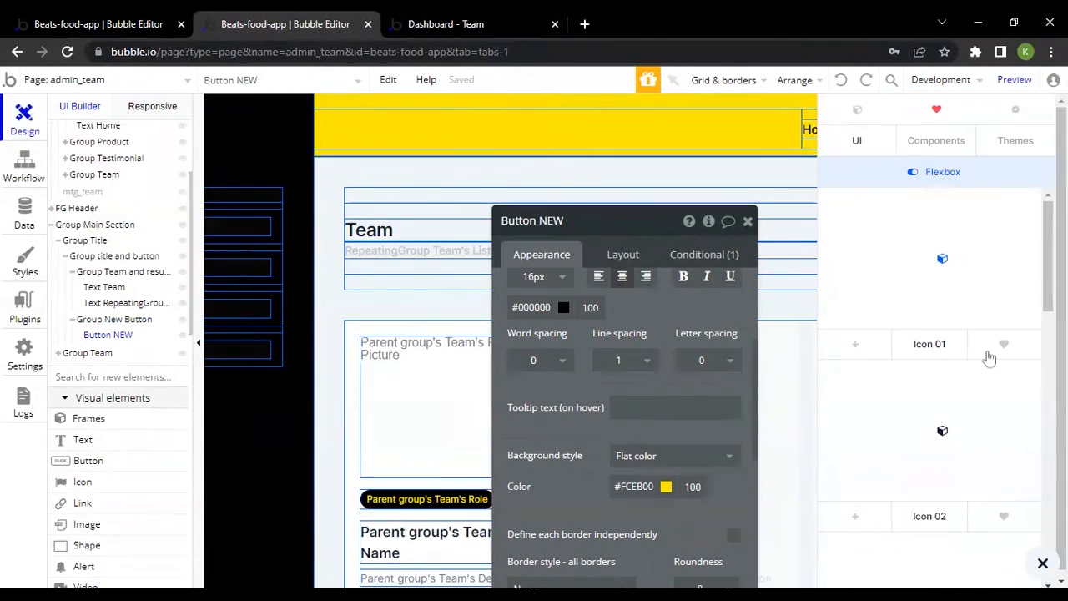
click(855, 140)
scroll(943, 321, down, 2)
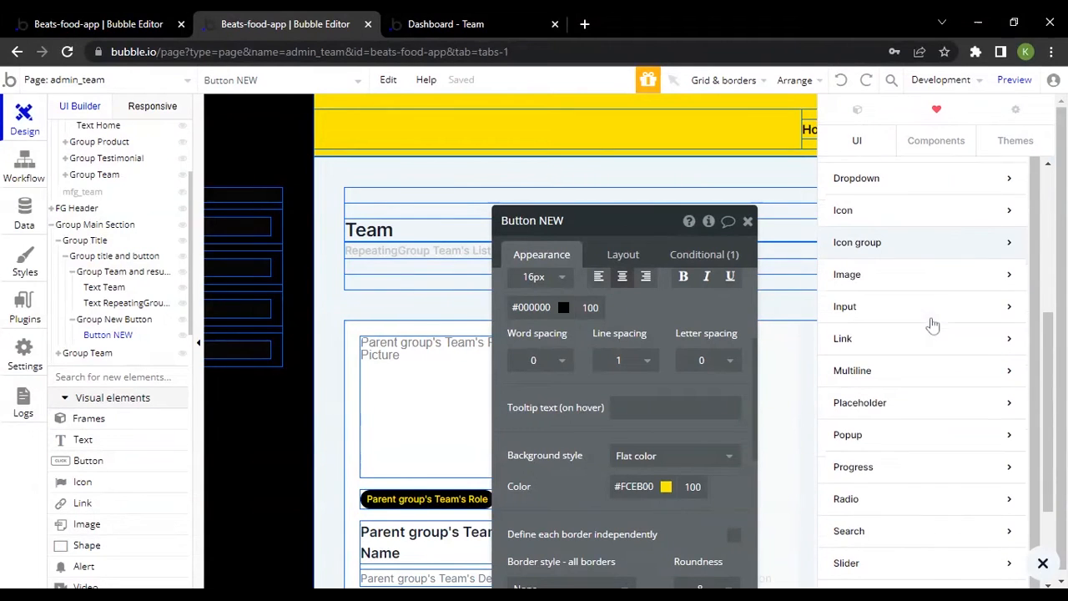
scroll(926, 271, up, 2)
click(928, 263)
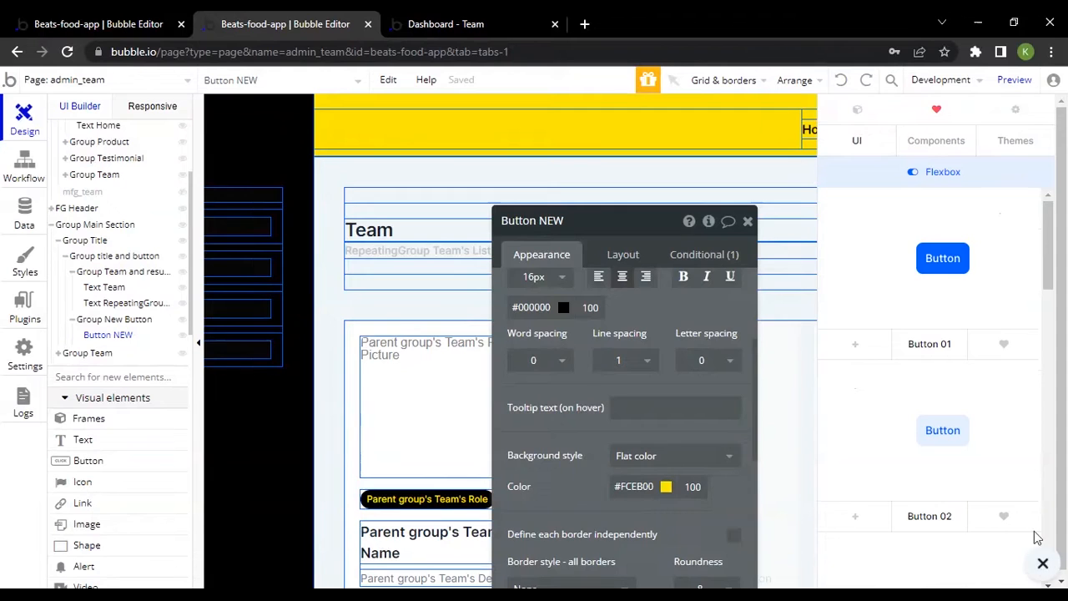
click(1042, 563)
Review the NEW button's layout, appearance and hover condition, and compare the button with the live preview
click(627, 260)
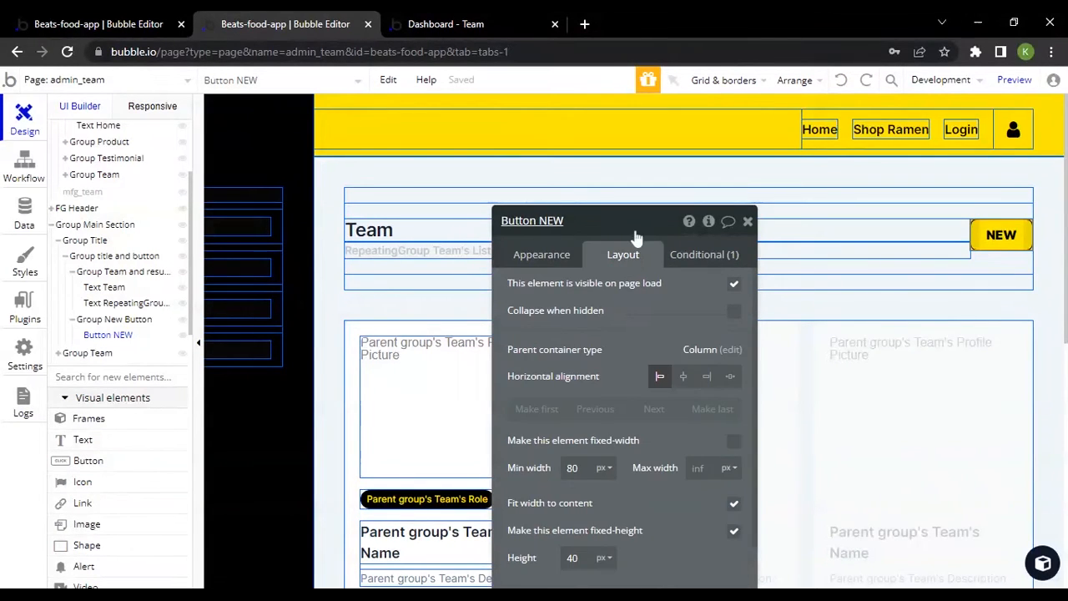
drag(637, 231, 606, 101)
click(528, 130)
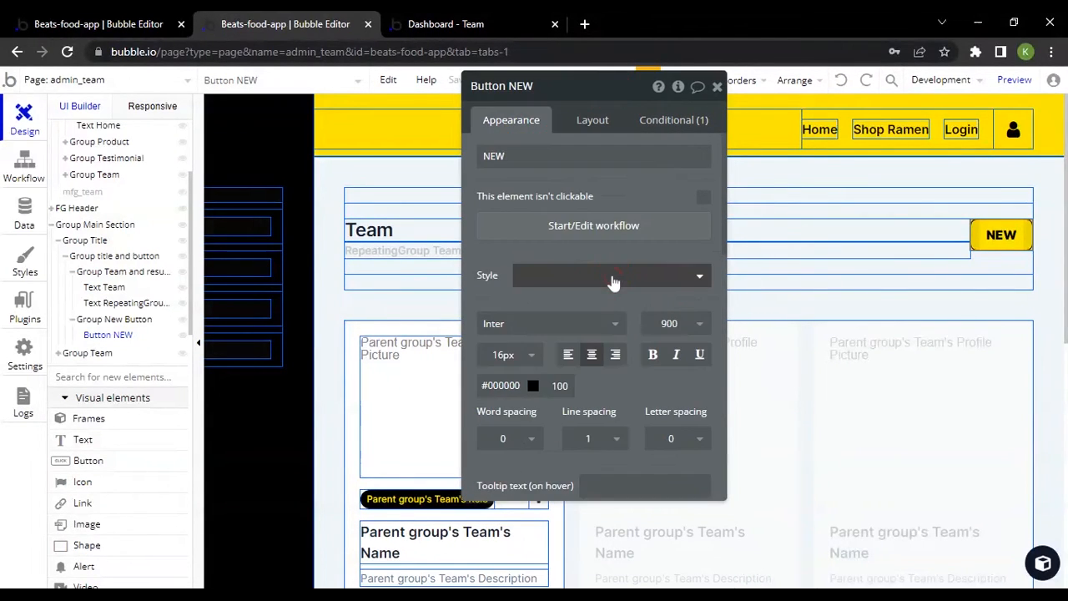
scroll(613, 275, down, 2)
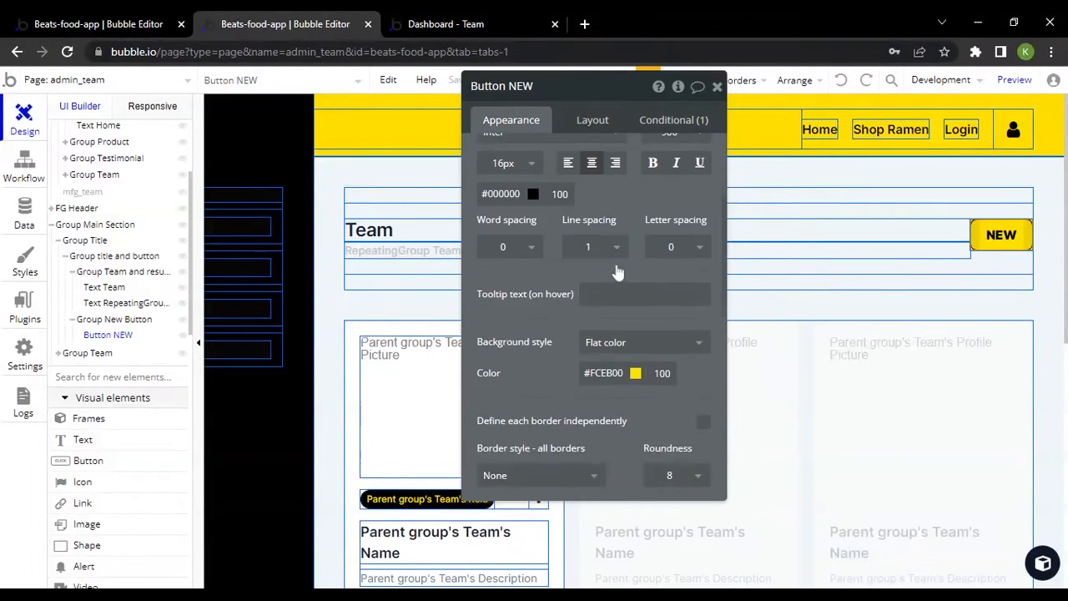
scroll(670, 159, up, 3)
click(697, 124)
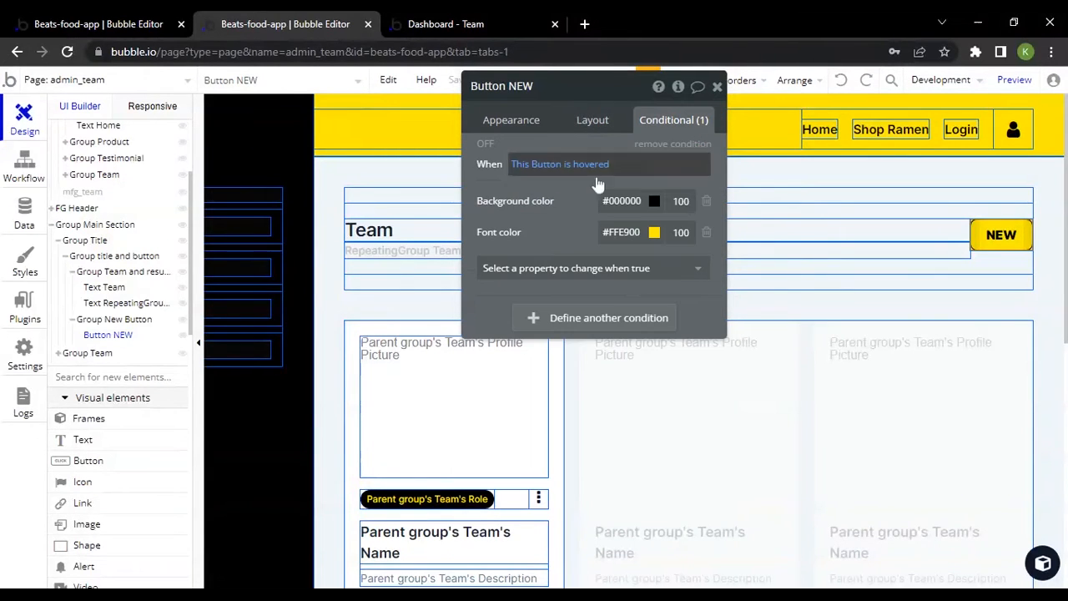
click(500, 24)
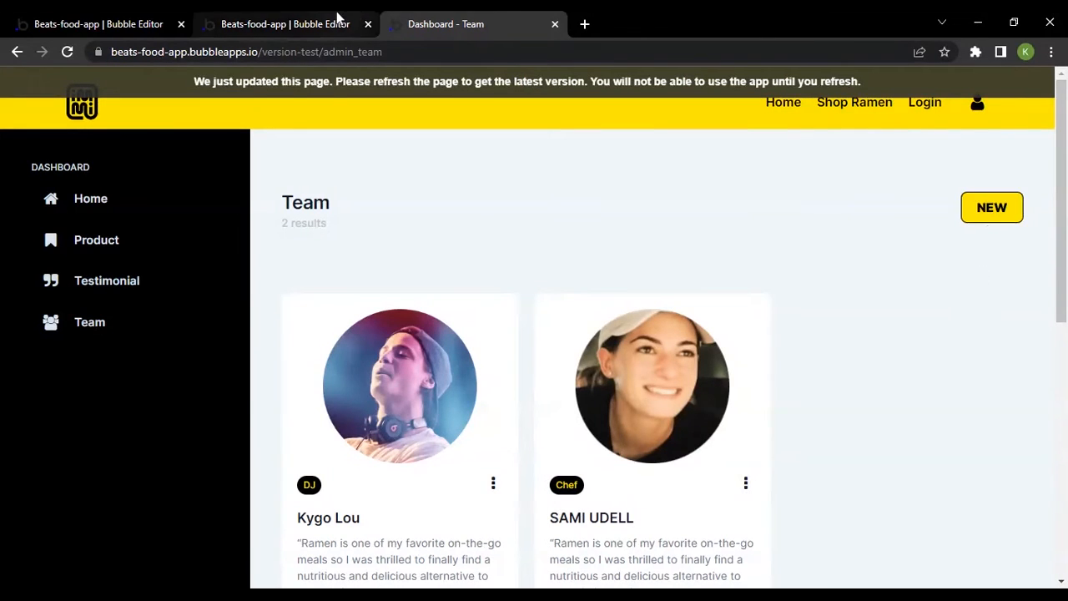
click(300, 23)
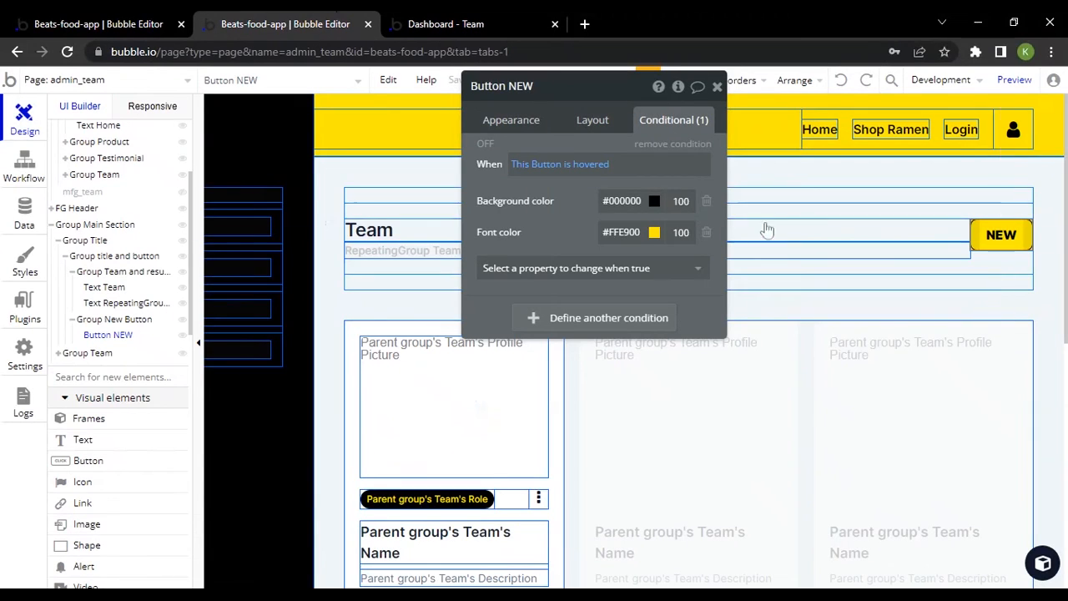
Recheck the NEW button's layout and appearance settings, and open and dismiss its new team member popup in the live preview
click(586, 132)
click(510, 125)
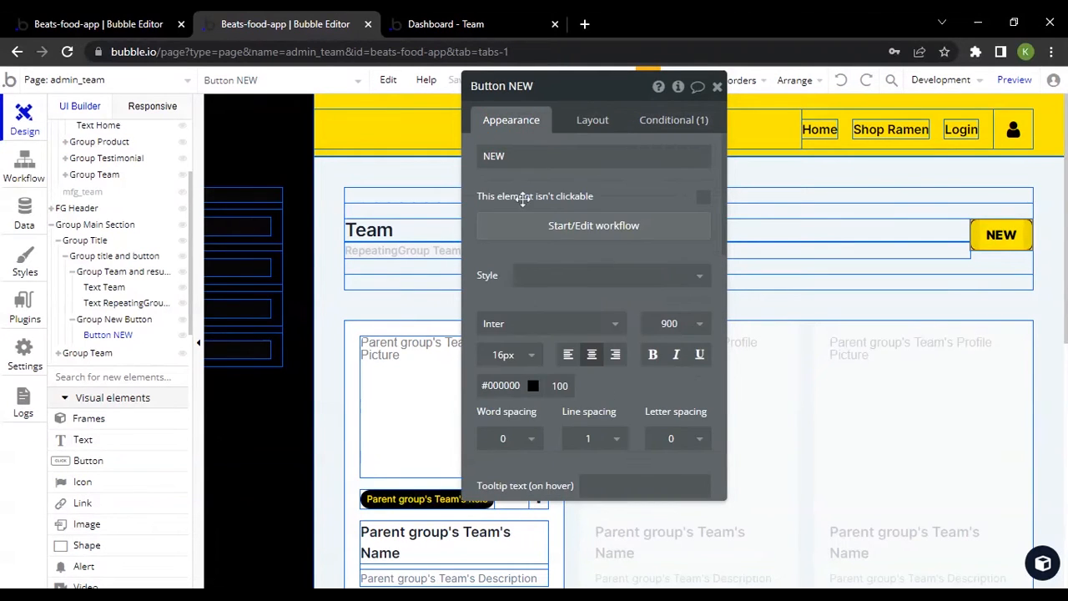
drag(522, 199, 583, 213)
key(ctrl+Tab)
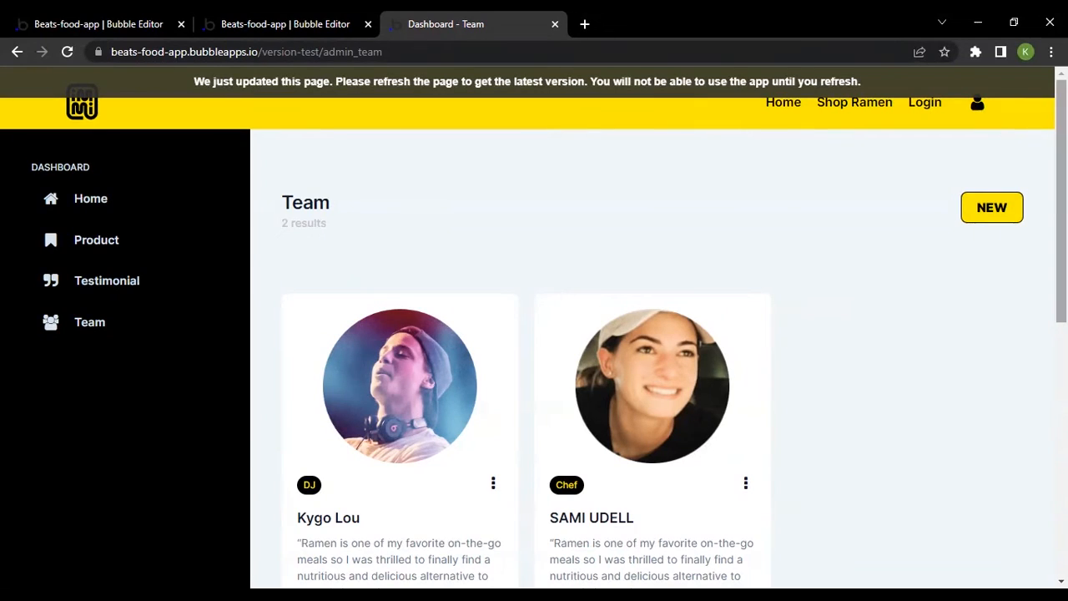
click(997, 206)
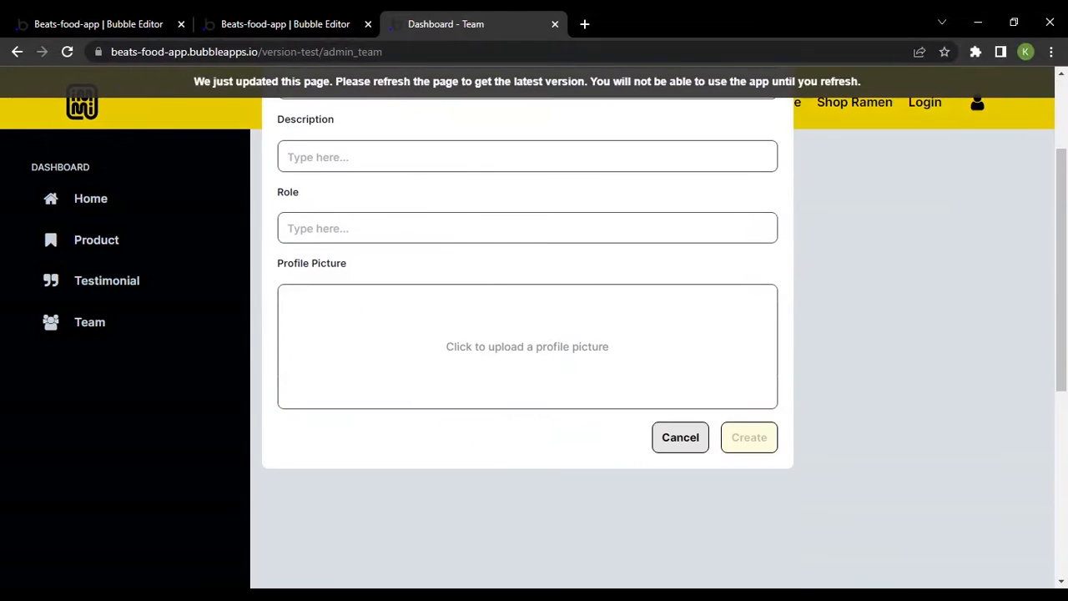
click(769, 131)
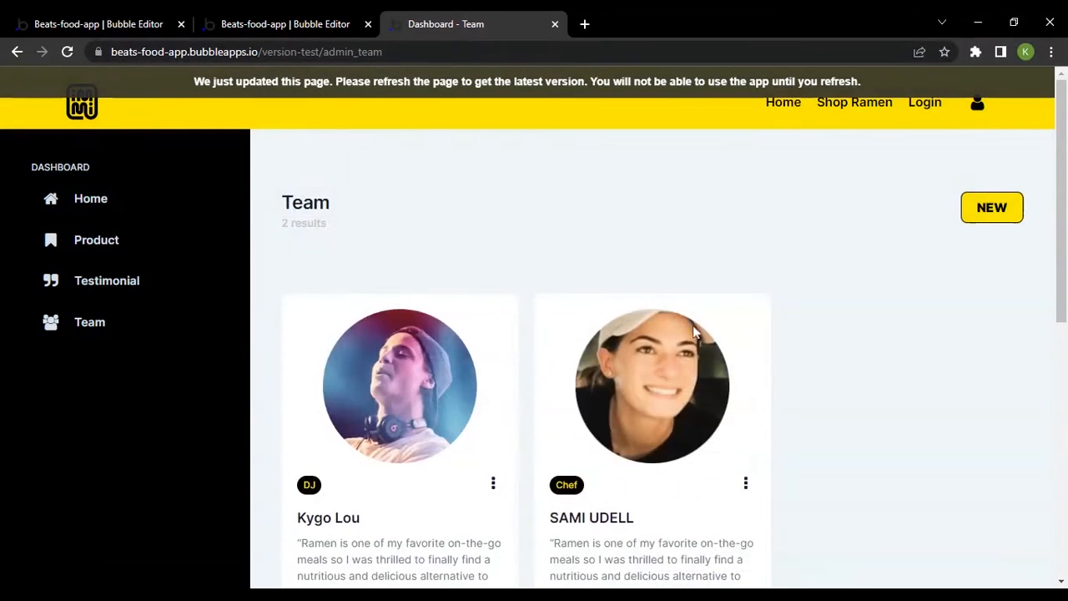
scroll(678, 334, down, 2)
scroll(638, 358, up, 2)
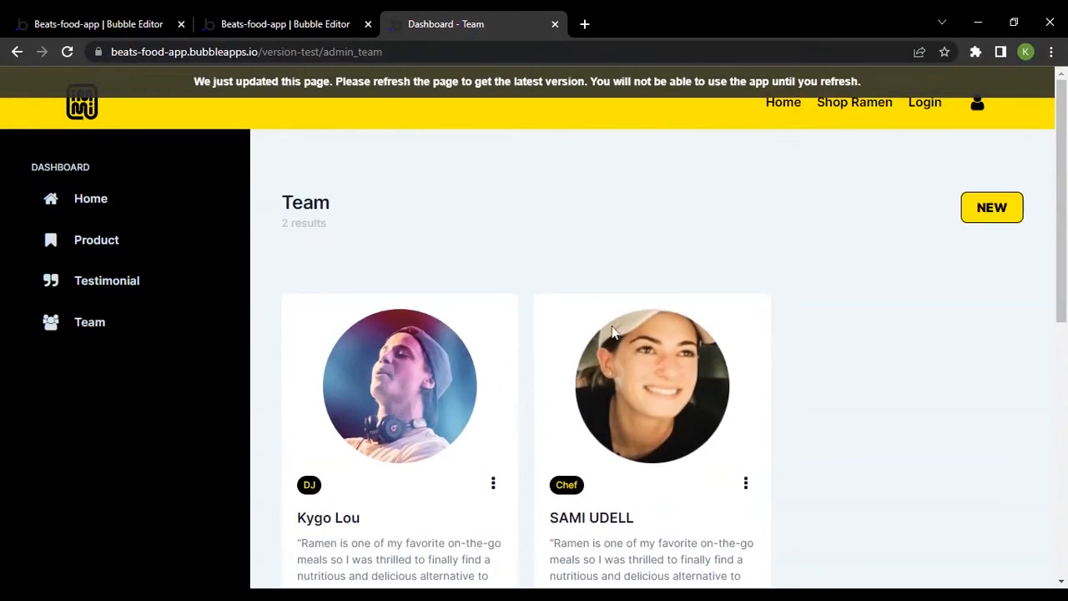
Return to the editor and select RepeatingGroup Team below the title section to view its content settings
click(284, 20)
scroll(624, 261, down, 1)
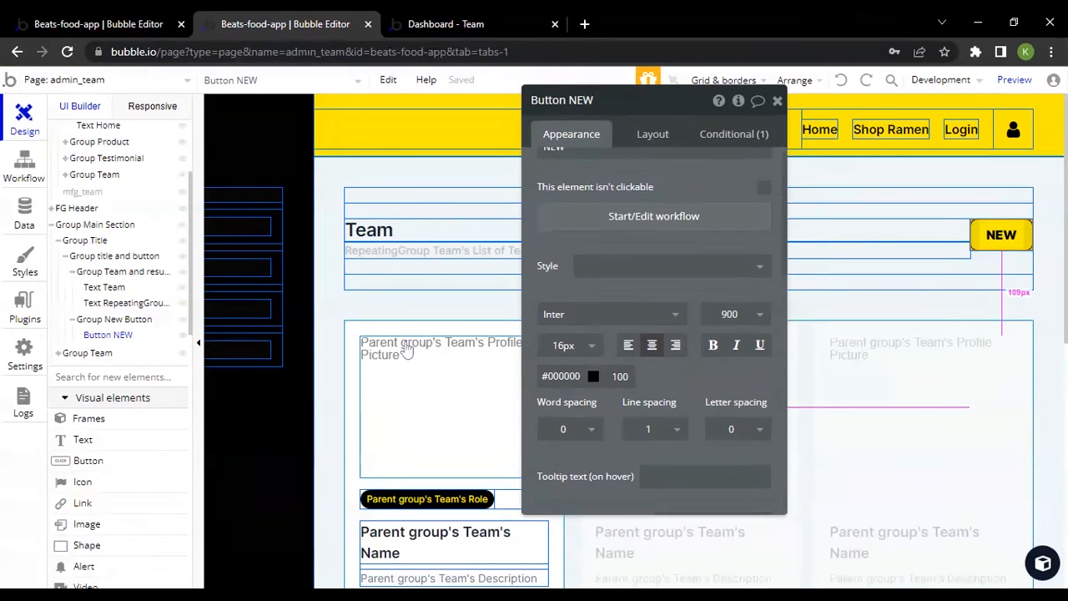
drag(624, 261, 774, 262)
scroll(469, 353, down, 2)
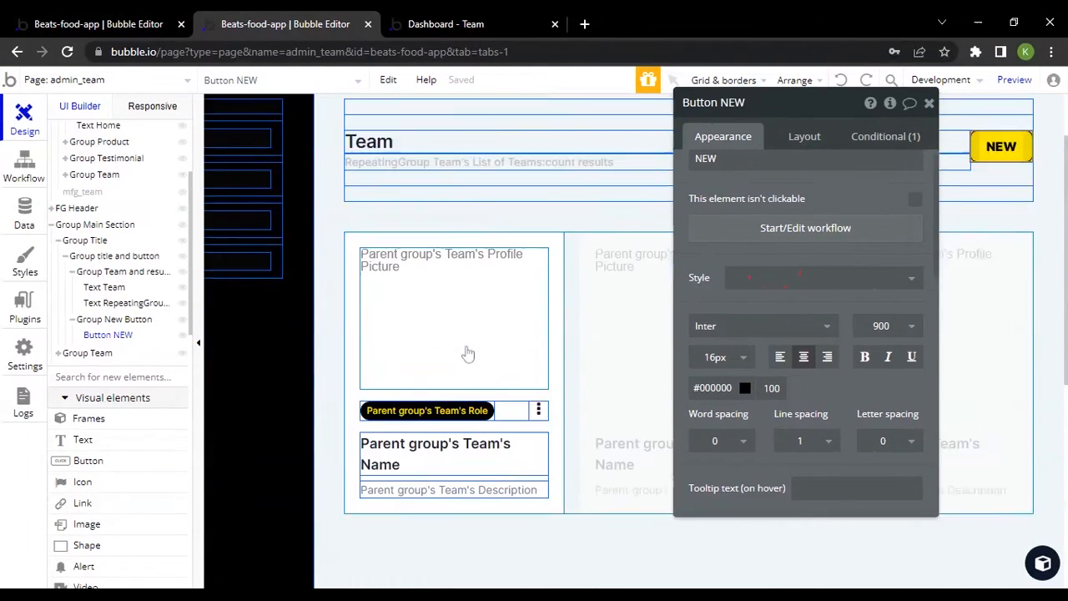
click(610, 327)
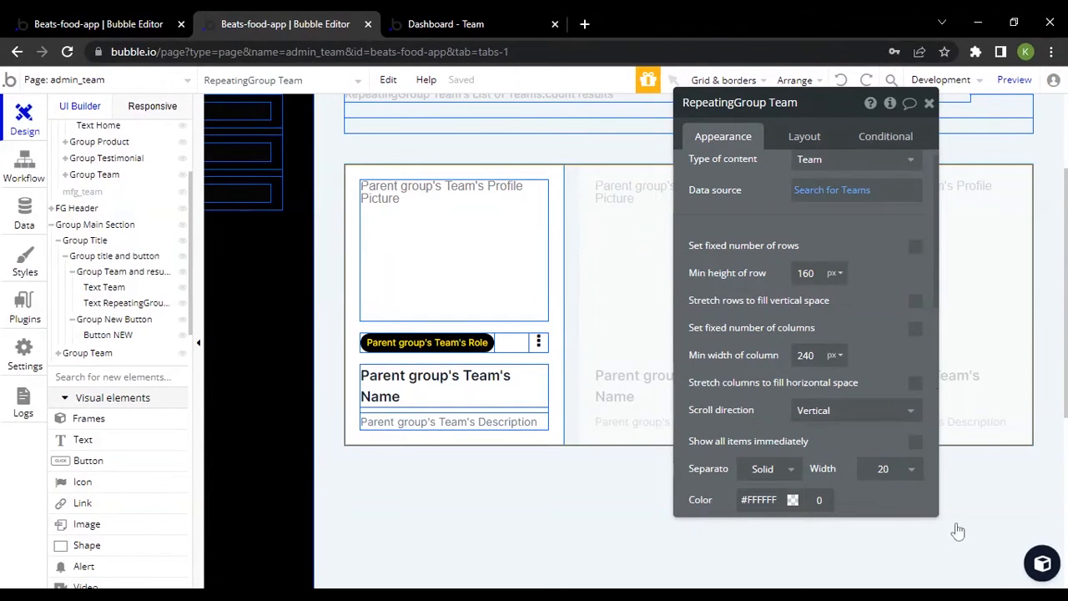
Expand Group Team and its nested groups in the Elements tree to show the profile picture, role, name and description elements
click(59, 354)
click(68, 371)
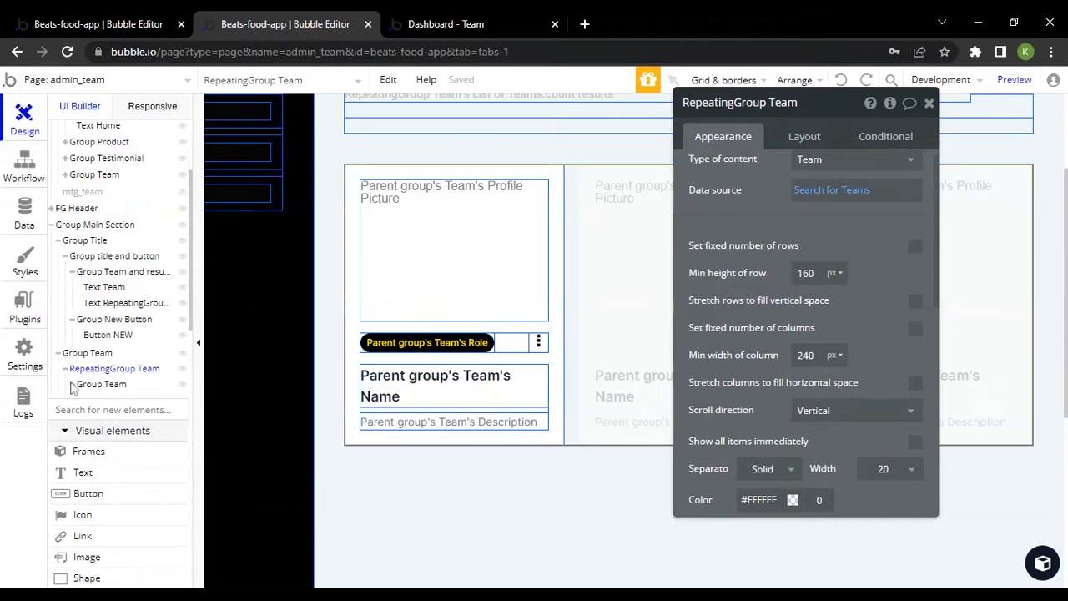
click(71, 384)
click(80, 416)
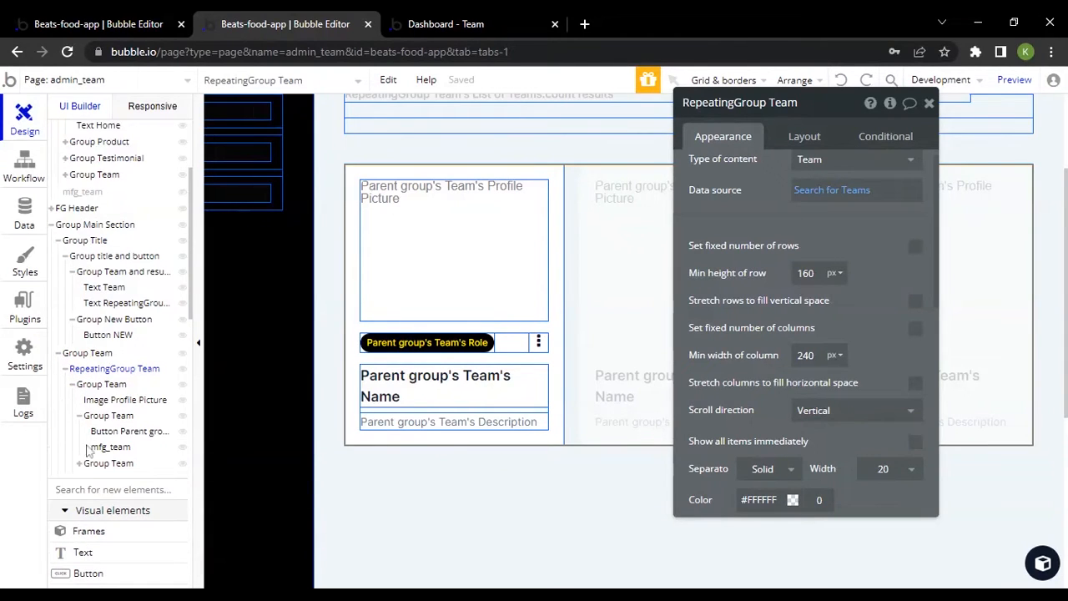
click(80, 463)
scroll(123, 400, down, 2)
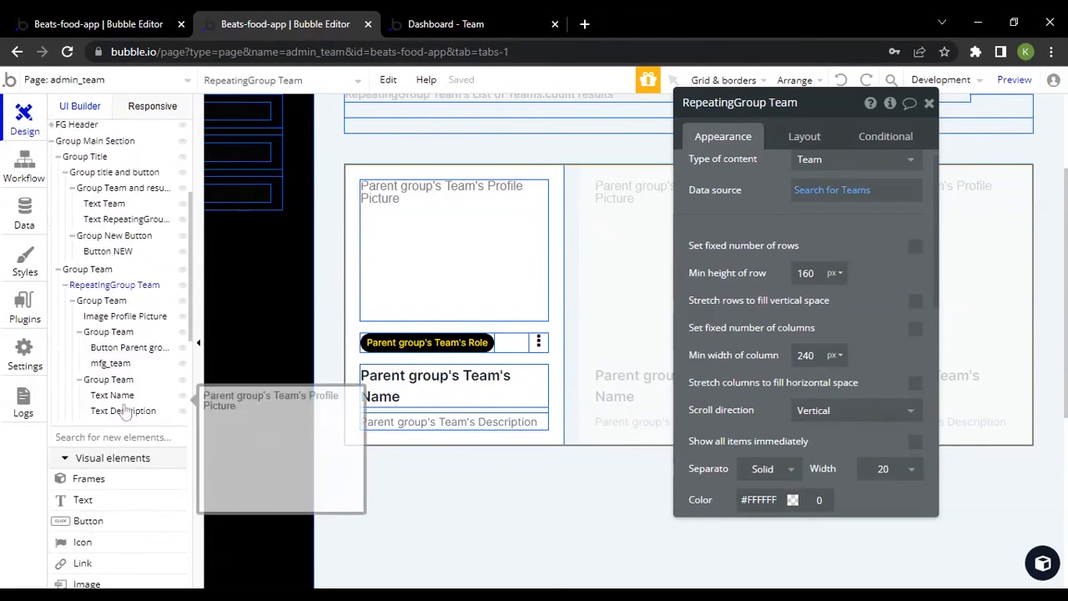
Browse the Components and UI categories in the component library
click(1042, 563)
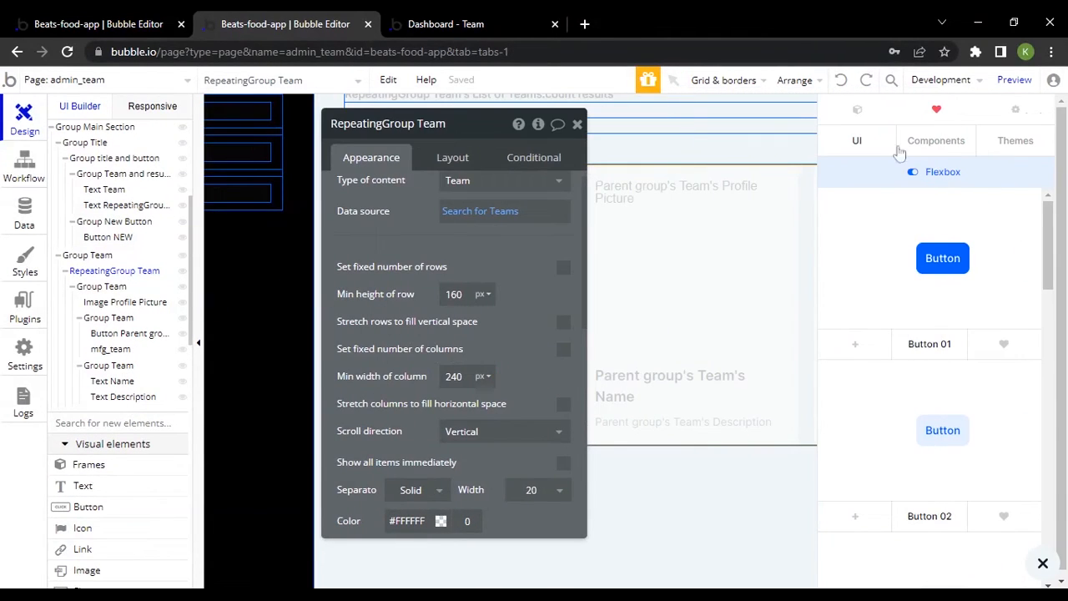
click(924, 142)
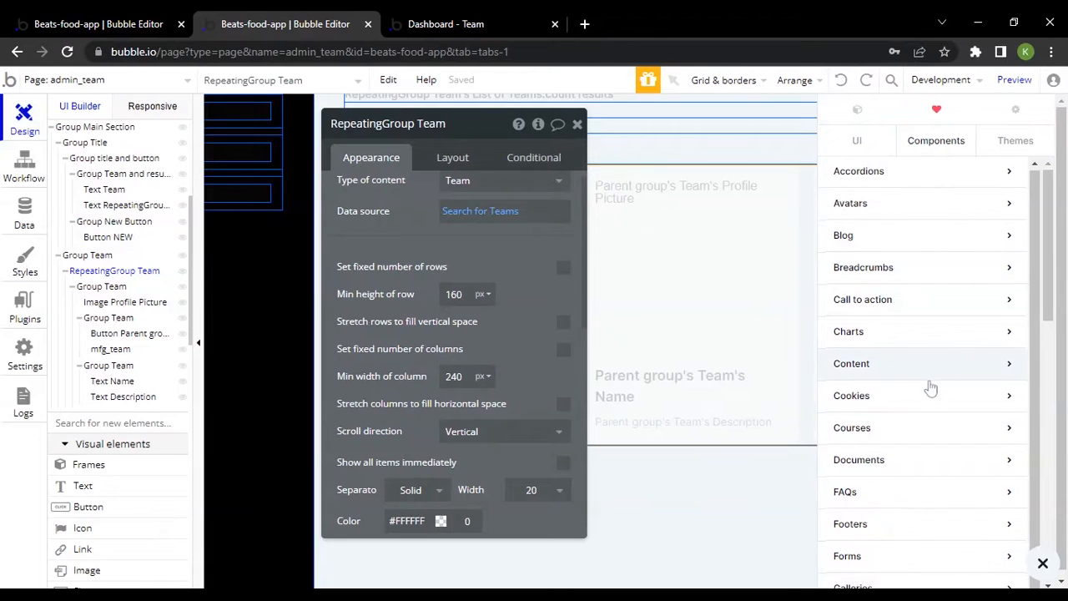
scroll(933, 384, down, 5)
scroll(931, 384, down, 3)
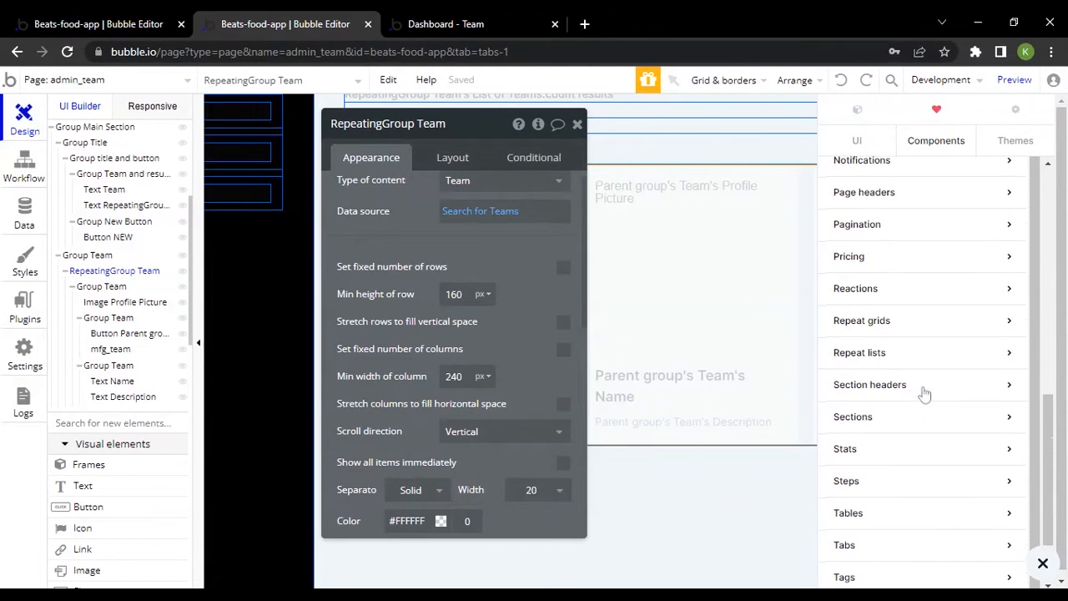
scroll(905, 242, up, 10)
click(867, 142)
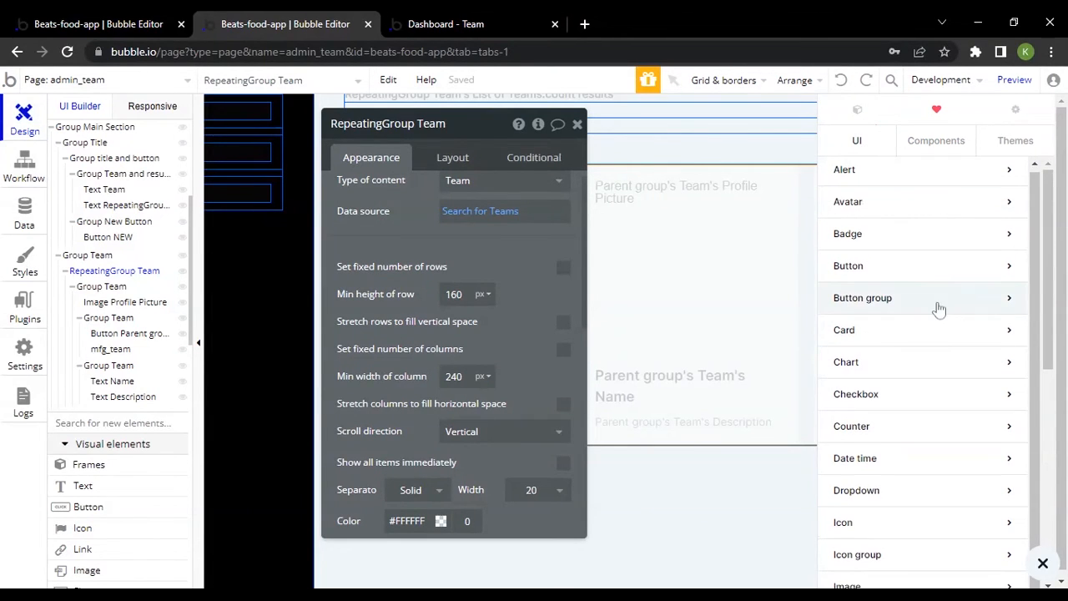
scroll(938, 319, down, 5)
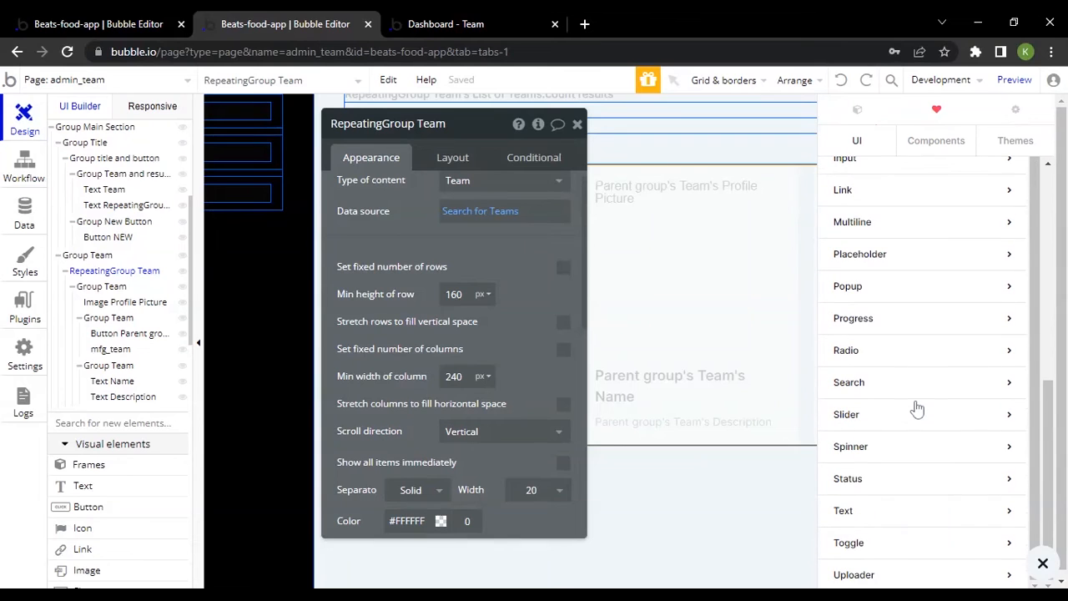
scroll(968, 201, up, 5)
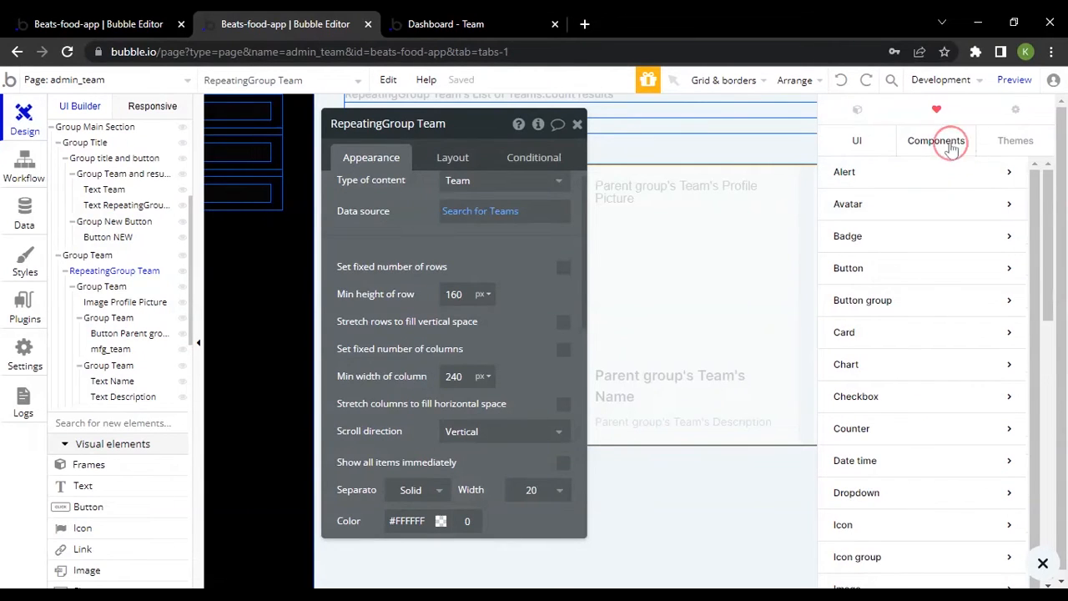
Examine the Repeat grids designs under Components in the component library alongside RepeatingGroup Team's settings
click(947, 140)
scroll(918, 405, down, 9)
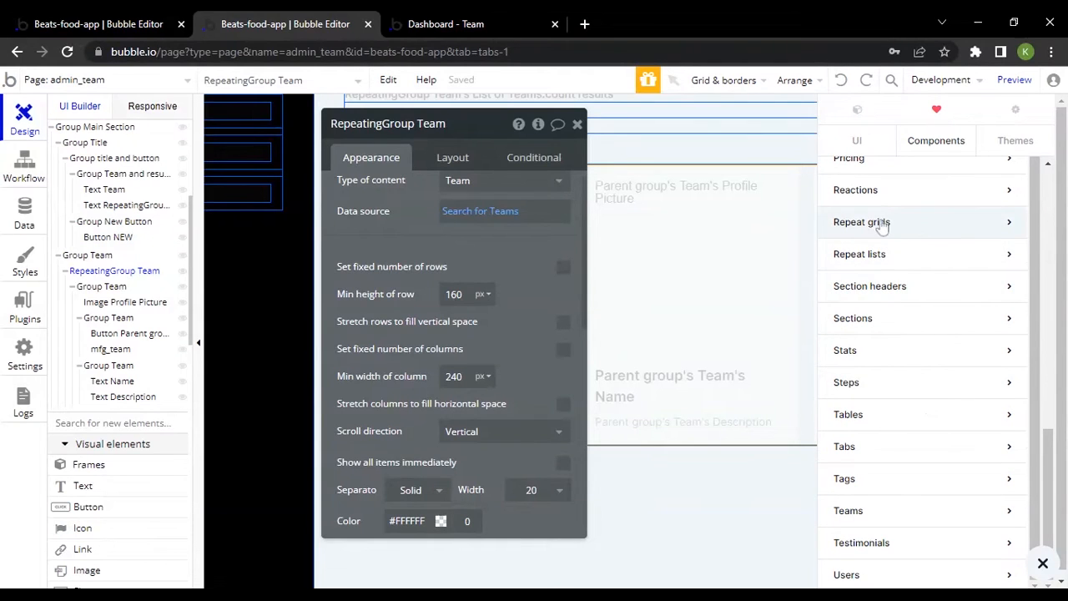
click(909, 226)
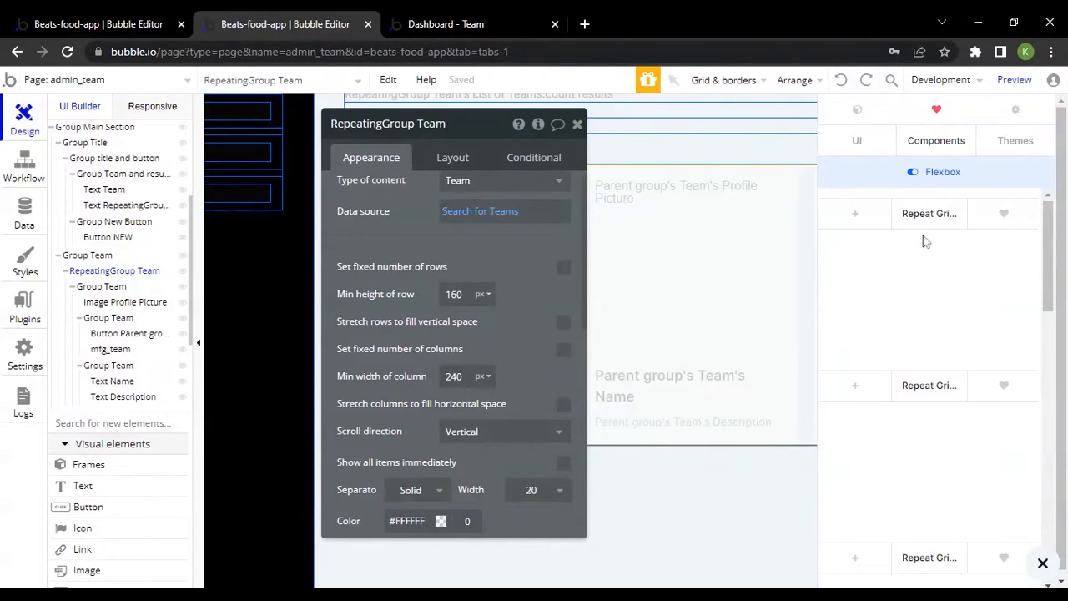
scroll(944, 303, down, 3)
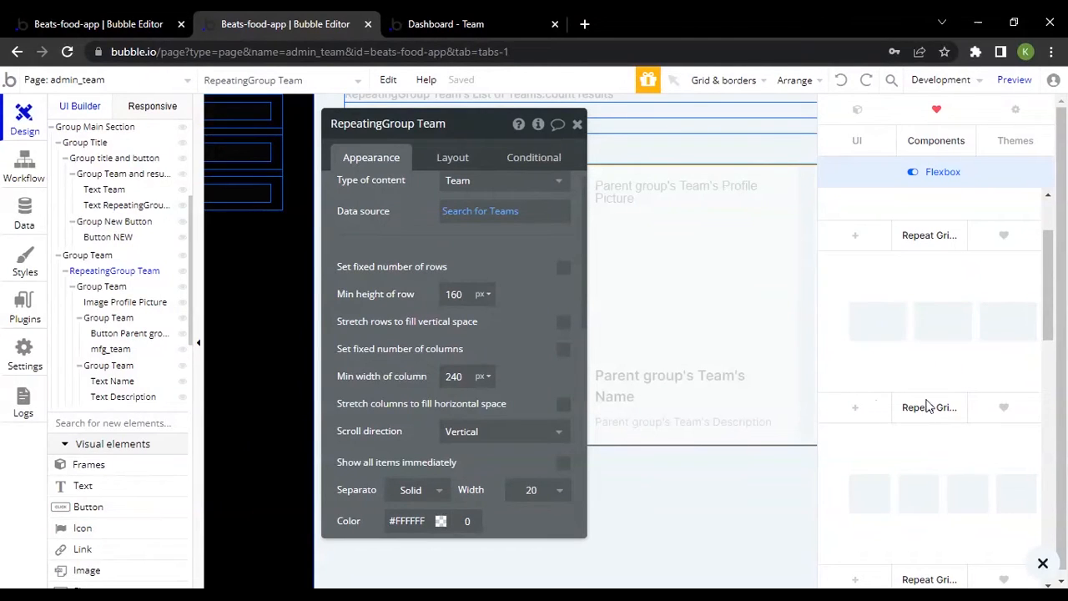
scroll(928, 406, up, 3)
scroll(929, 406, down, 3)
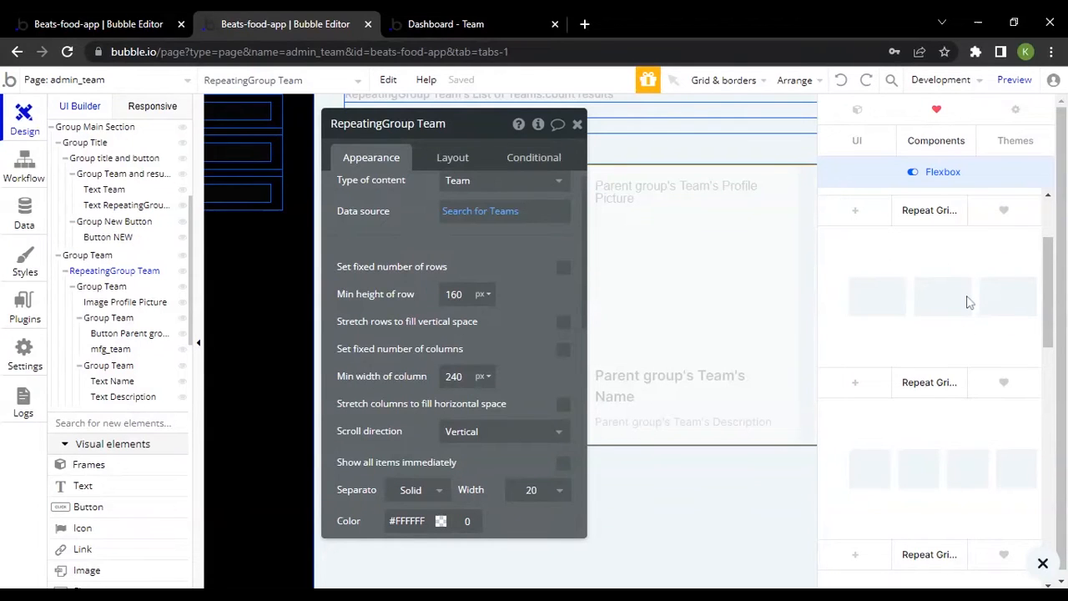
click(1041, 563)
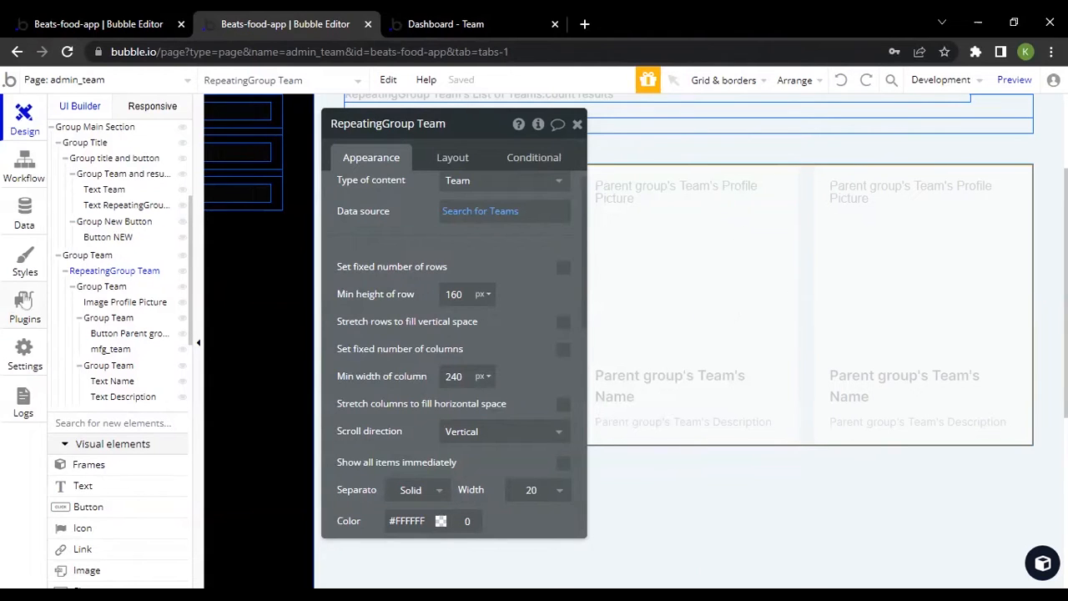
drag(417, 241, 728, 257)
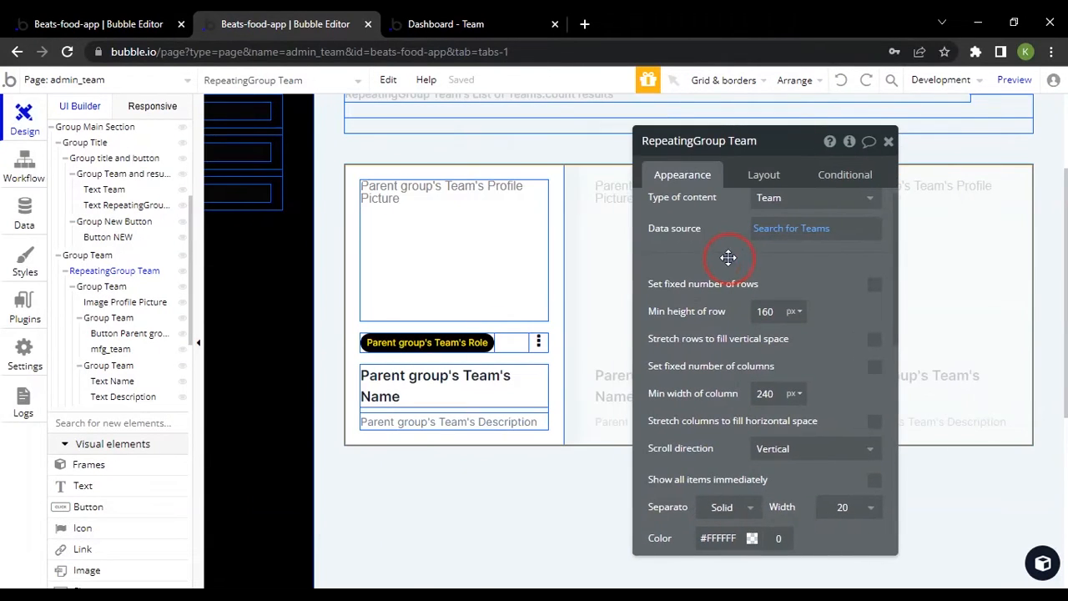
click(1042, 563)
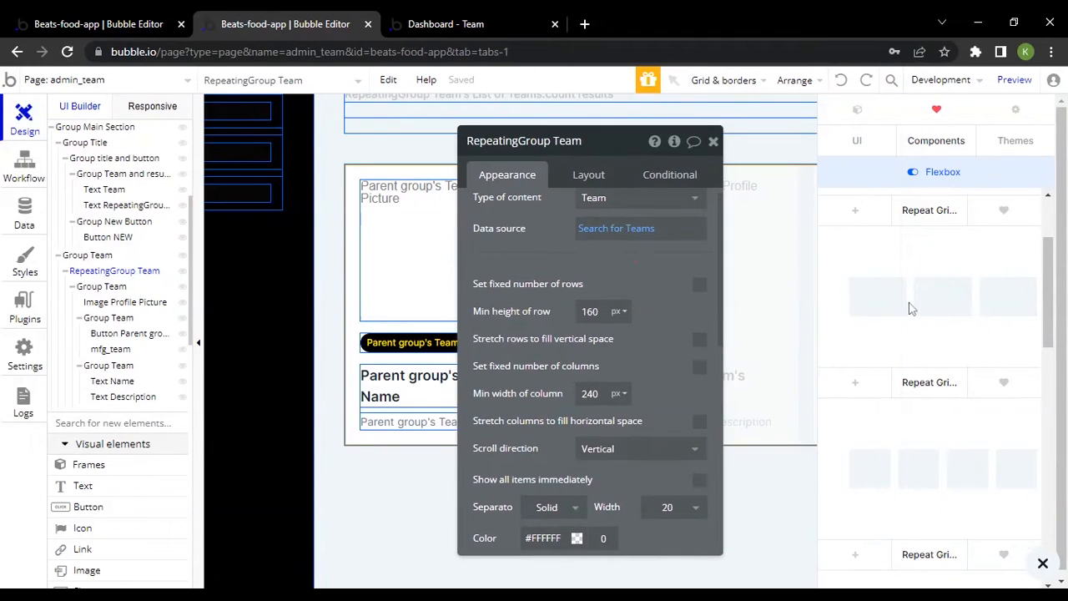
Browse the component categories and examine the Blog card designs down to Blog 06, with the property editor moved aside, then close the library
scroll(911, 309, up, 2)
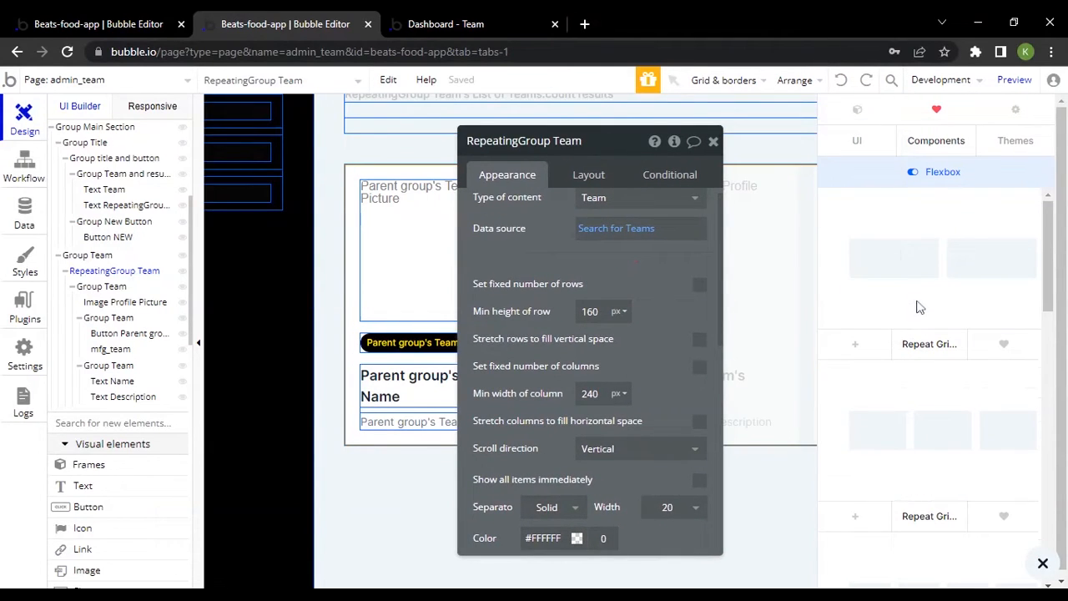
click(937, 153)
scroll(939, 325, up, 4)
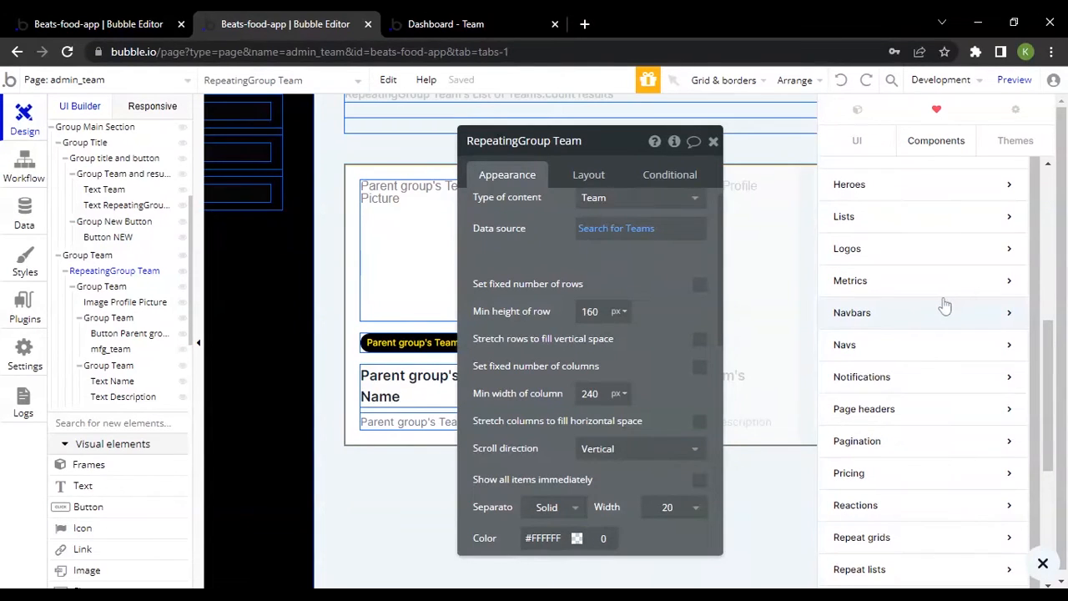
scroll(921, 308, up, 3)
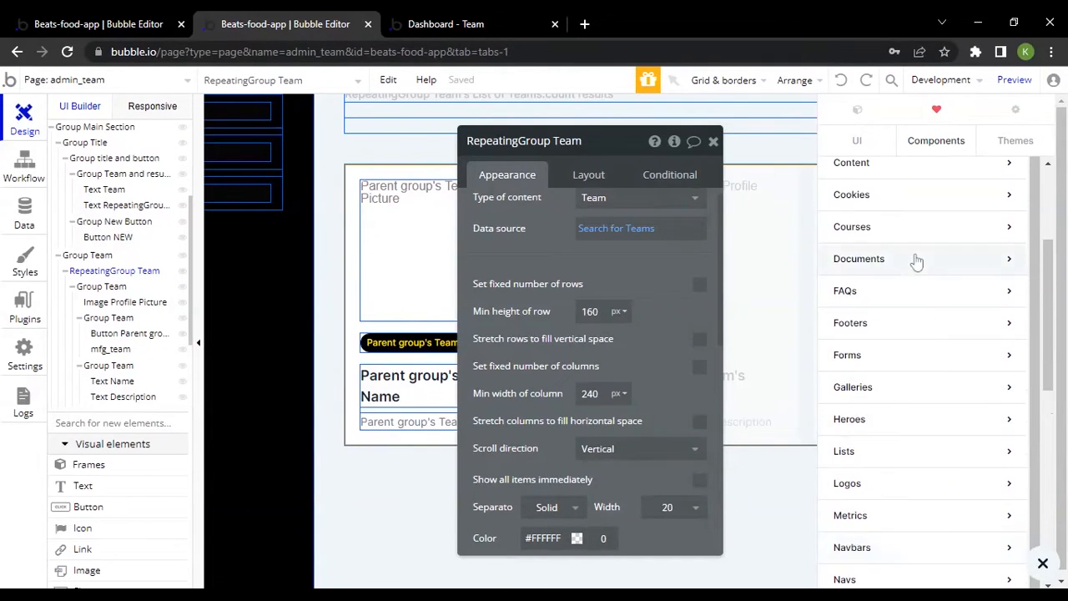
scroll(917, 267, up, 3)
click(889, 240)
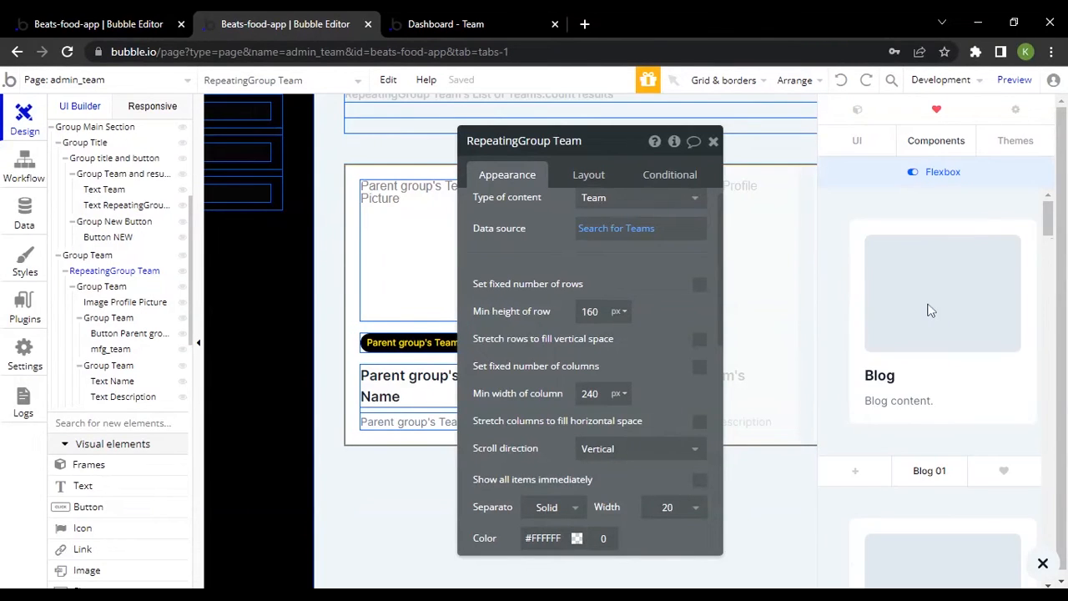
drag(541, 341, 659, 342)
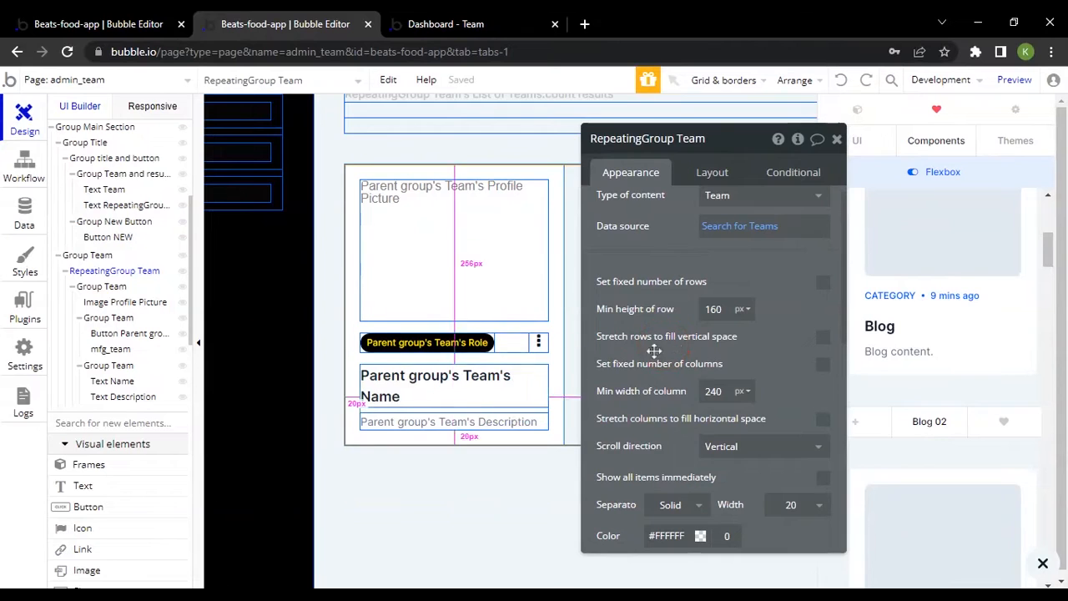
scroll(959, 296, down, 9)
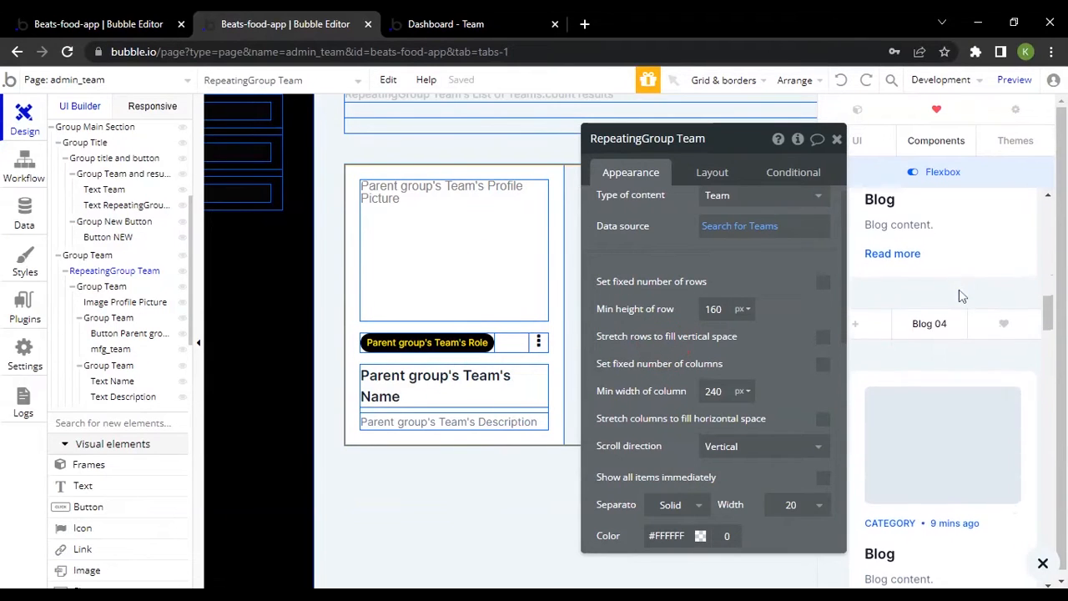
scroll(960, 297, down, 7)
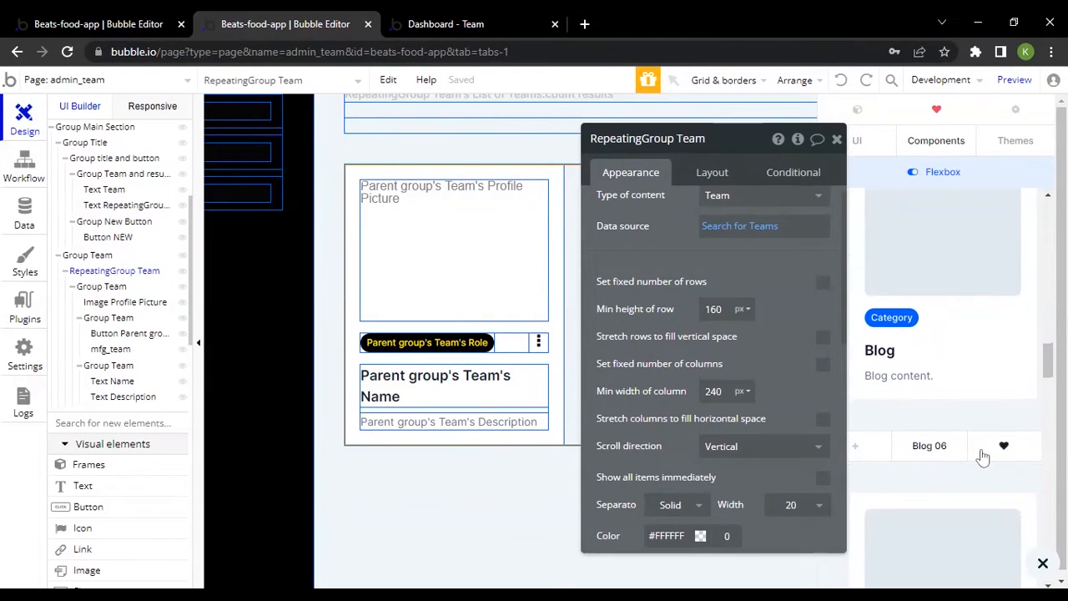
scroll(923, 337, up, 1)
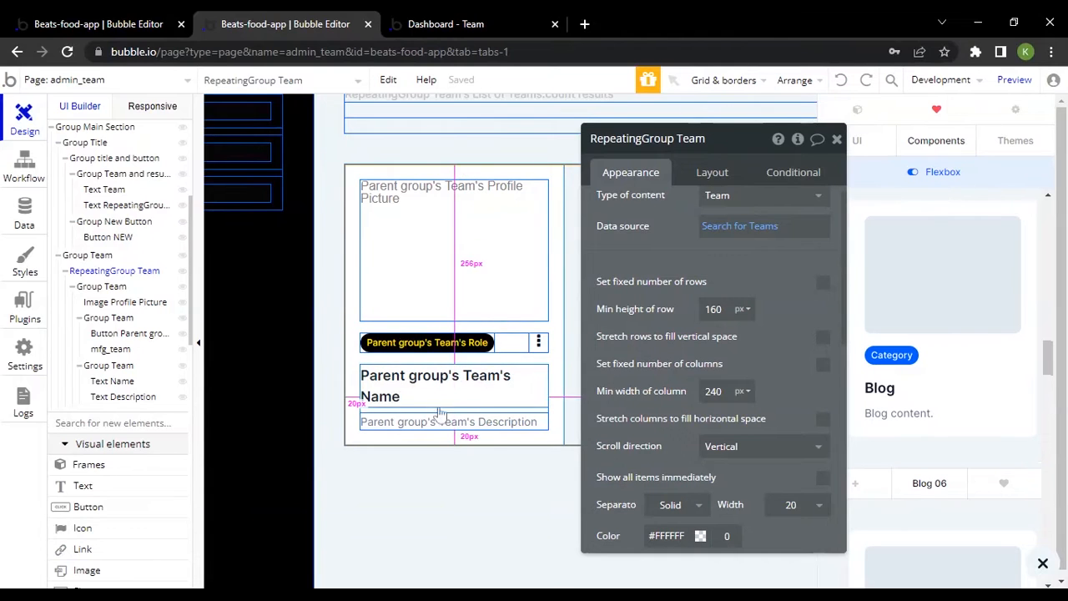
click(1053, 569)
Inspect the nested Group Team, the role button, and the name and description texts inside the team card
click(433, 409)
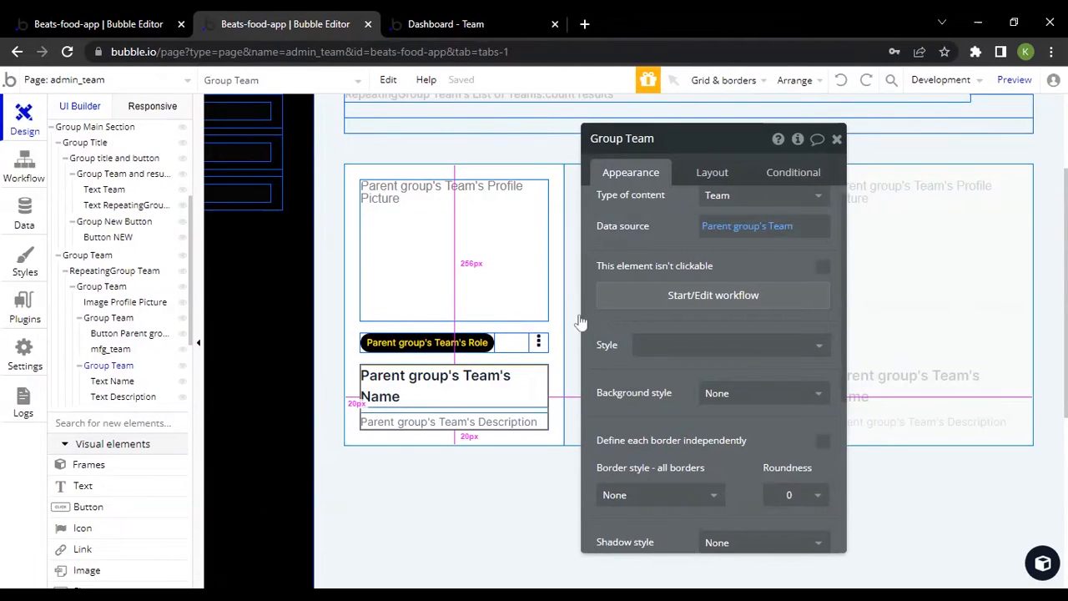
scroll(520, 322, up, 2)
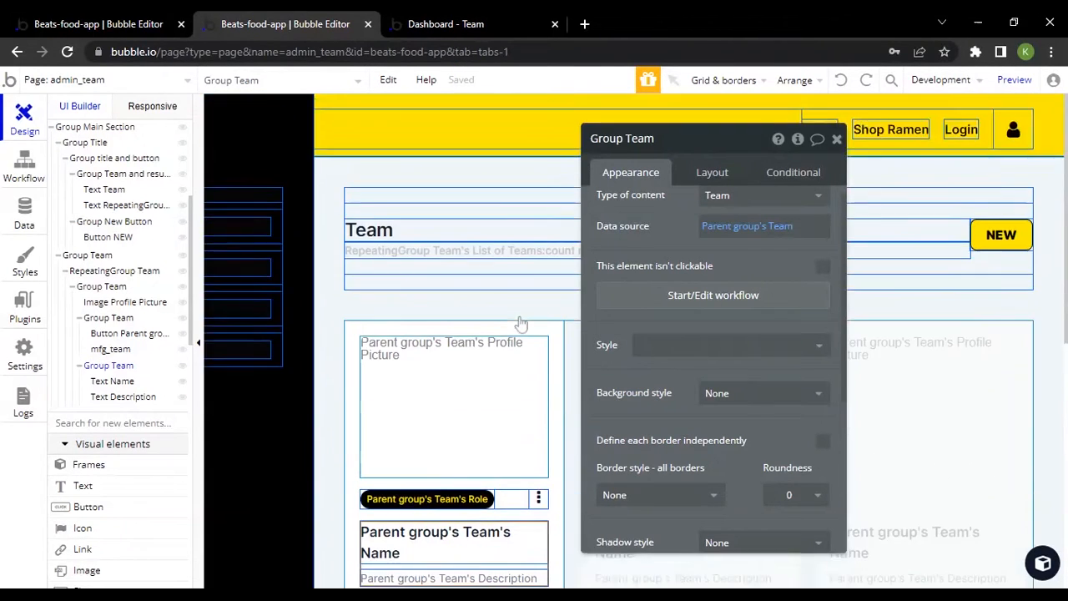
scroll(521, 322, down, 3)
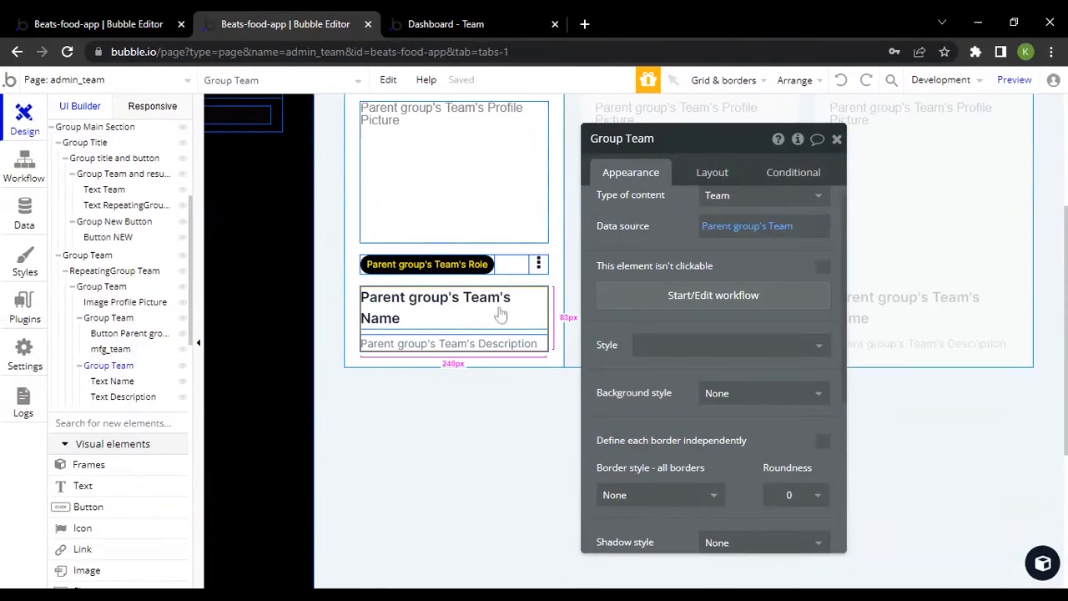
click(401, 267)
click(434, 315)
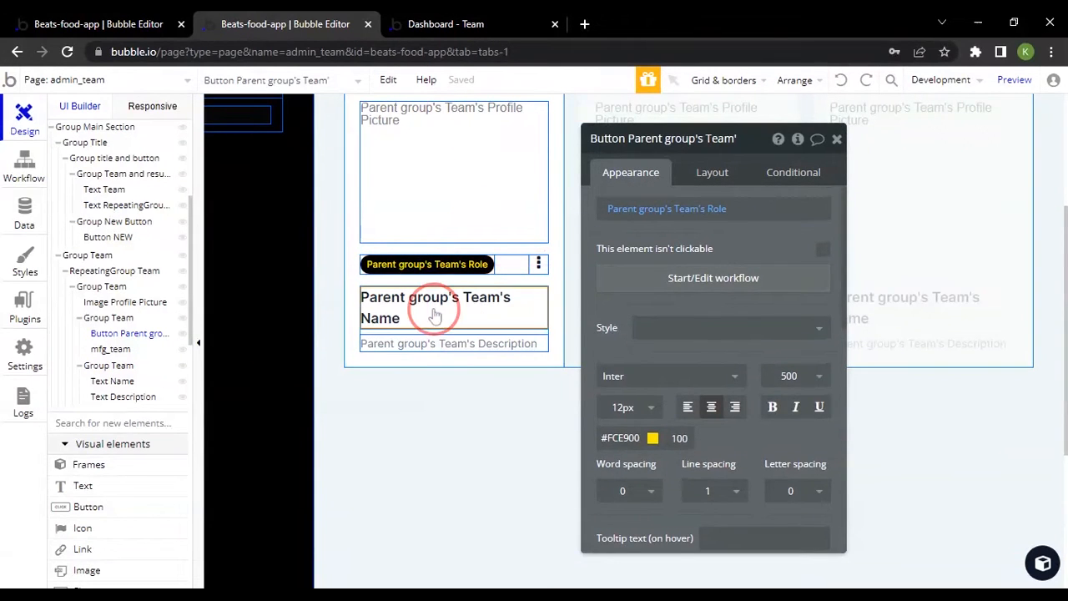
click(412, 345)
Examine RepeatingGroup Team's data source, row, column, separator and border settings, and refresh the live Team page to compare
click(347, 233)
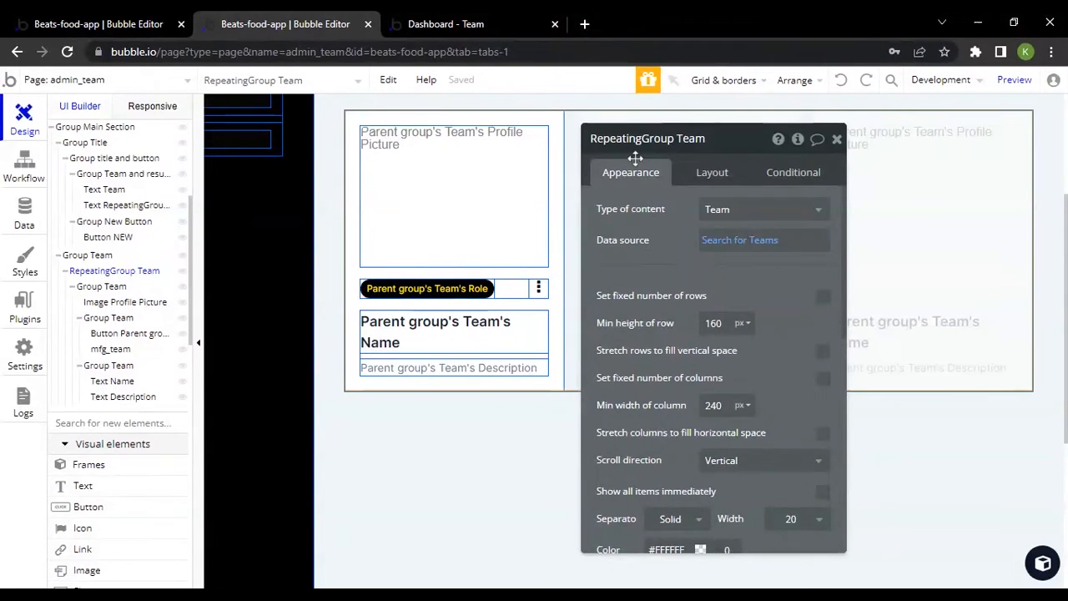
scroll(663, 334, down, 5)
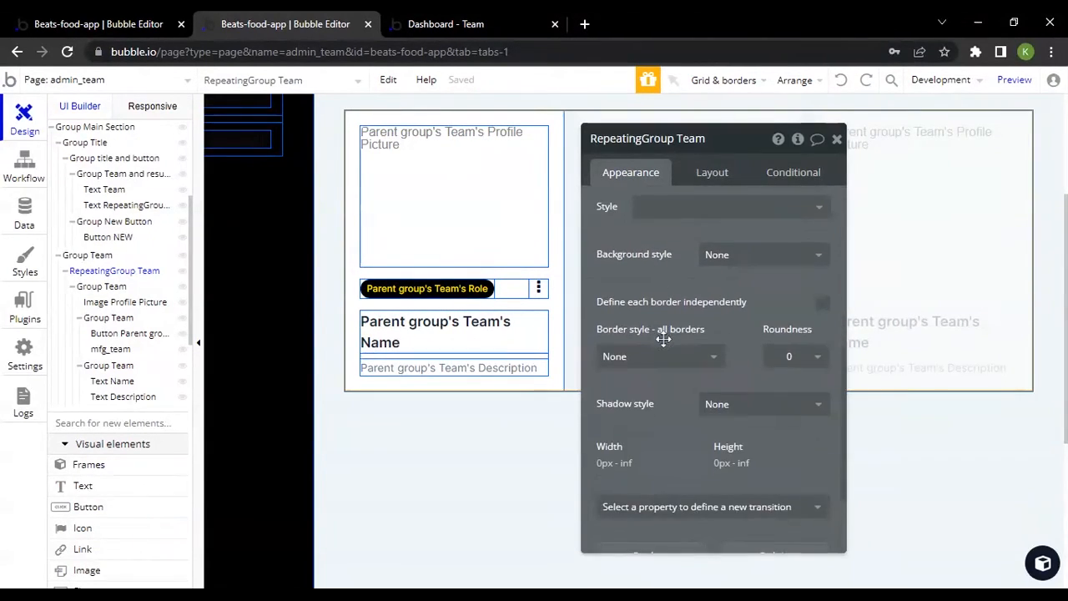
scroll(662, 336, up, 5)
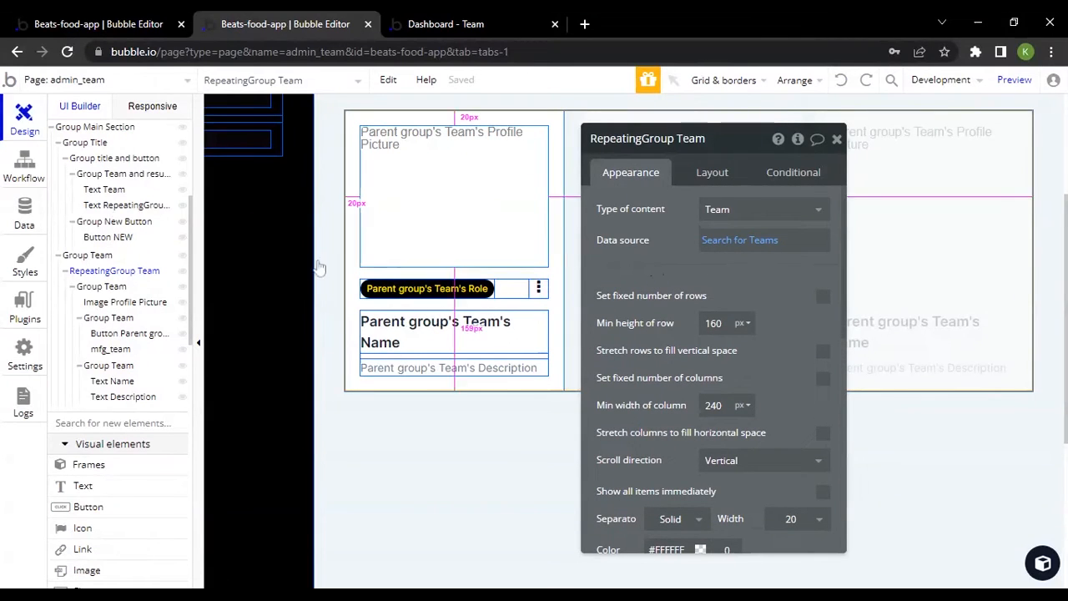
scroll(798, 337, down, 3)
scroll(798, 336, up, 1)
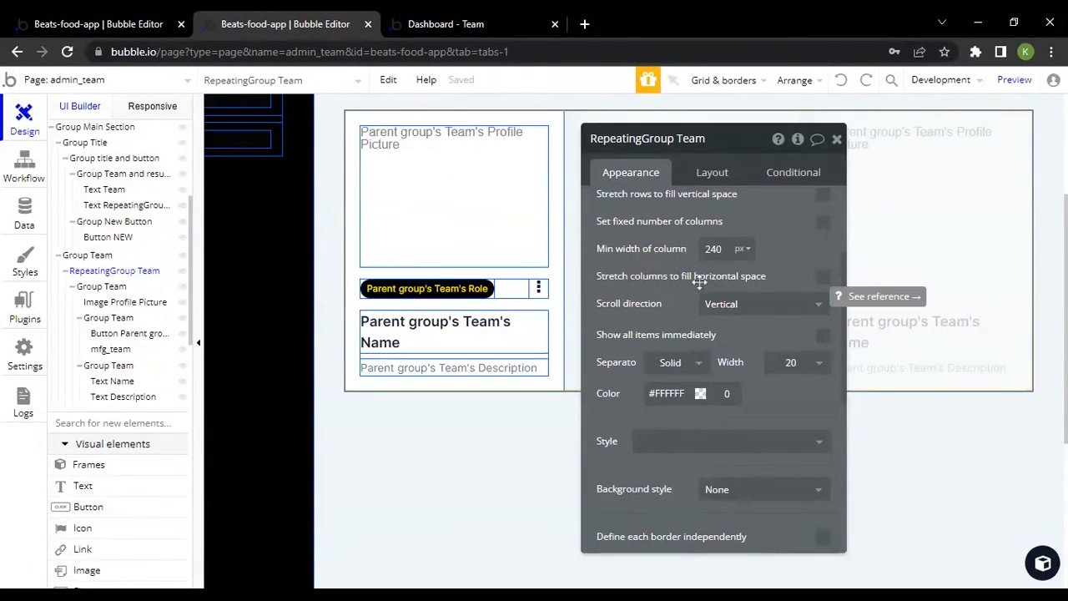
click(427, 24)
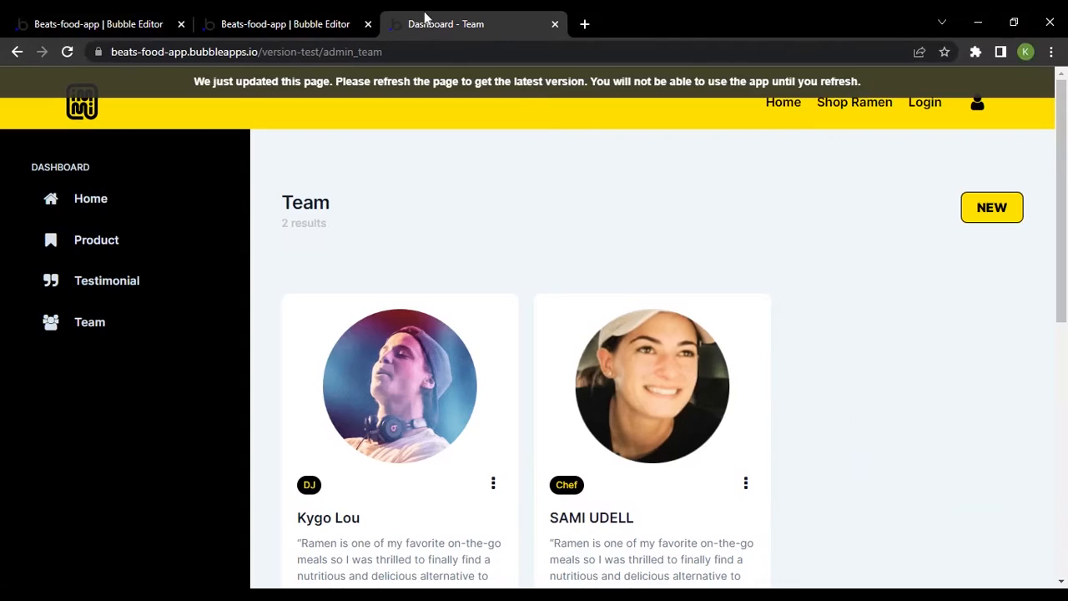
click(549, 86)
Enable "Stretch columns to fill horizontal space" on RepeatingGroup Team and reload the live Team page to check the card spacing
click(284, 23)
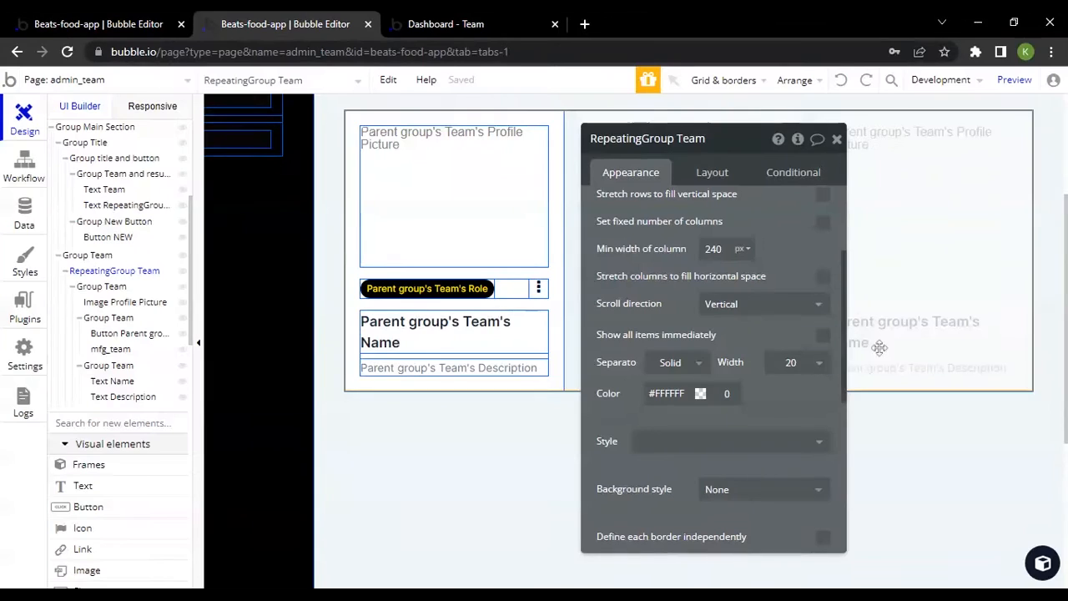
click(822, 276)
click(454, 20)
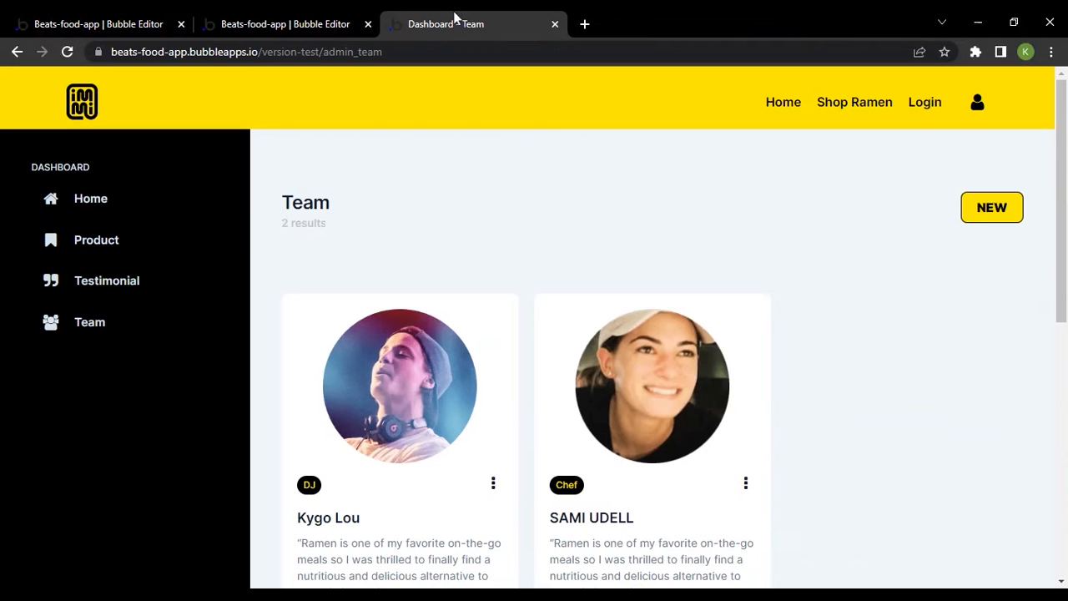
key(F5)
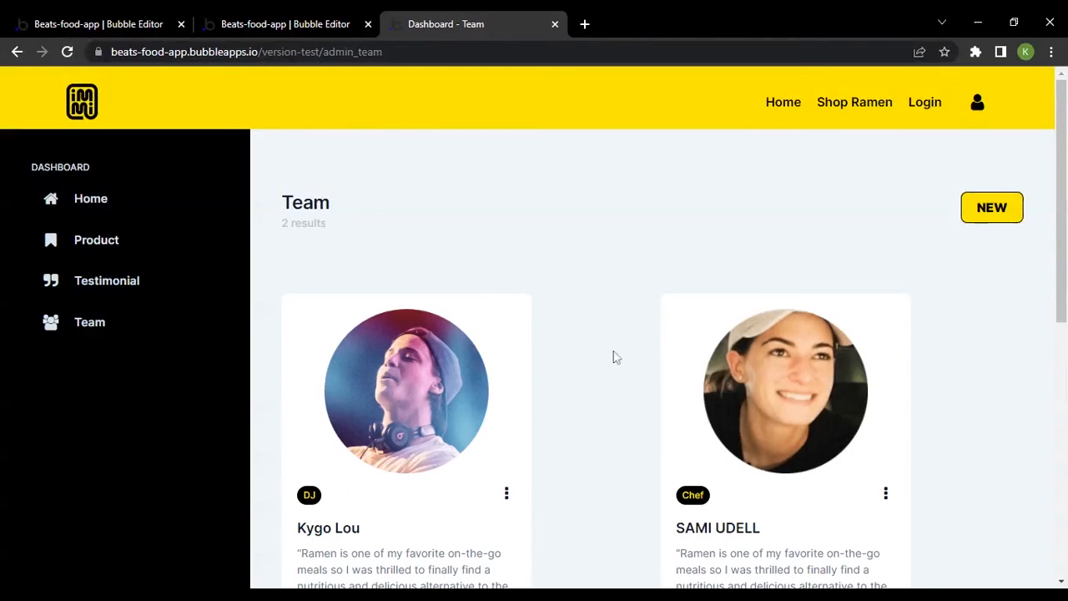
scroll(583, 333, down, 3)
scroll(692, 250, up, 2)
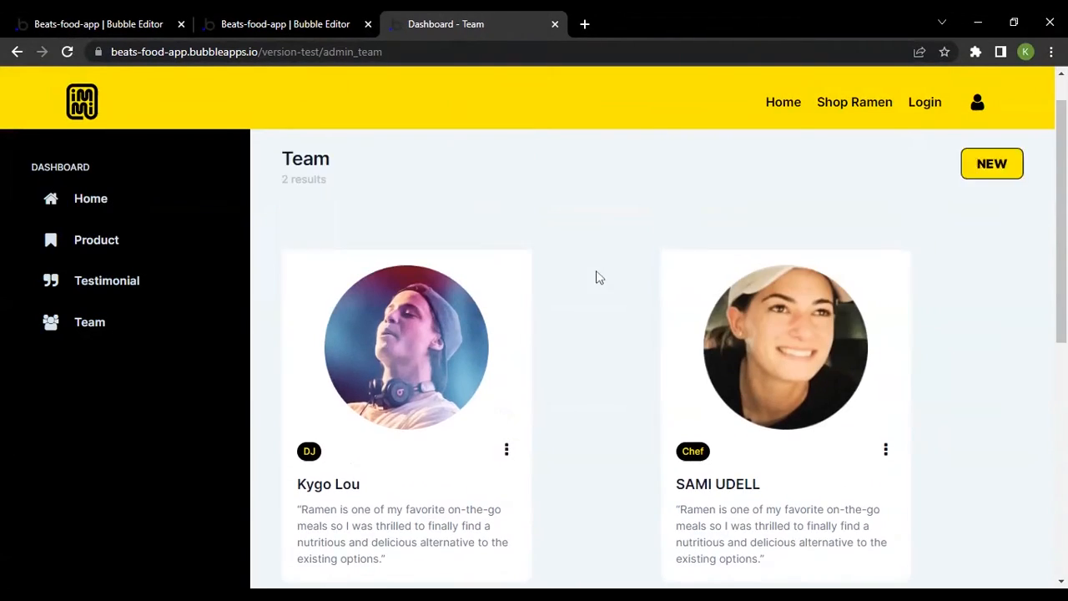
Disable "Stretch columns to fill horizontal space" on RepeatingGroup Team and check the team cards on the refreshed live page
click(288, 23)
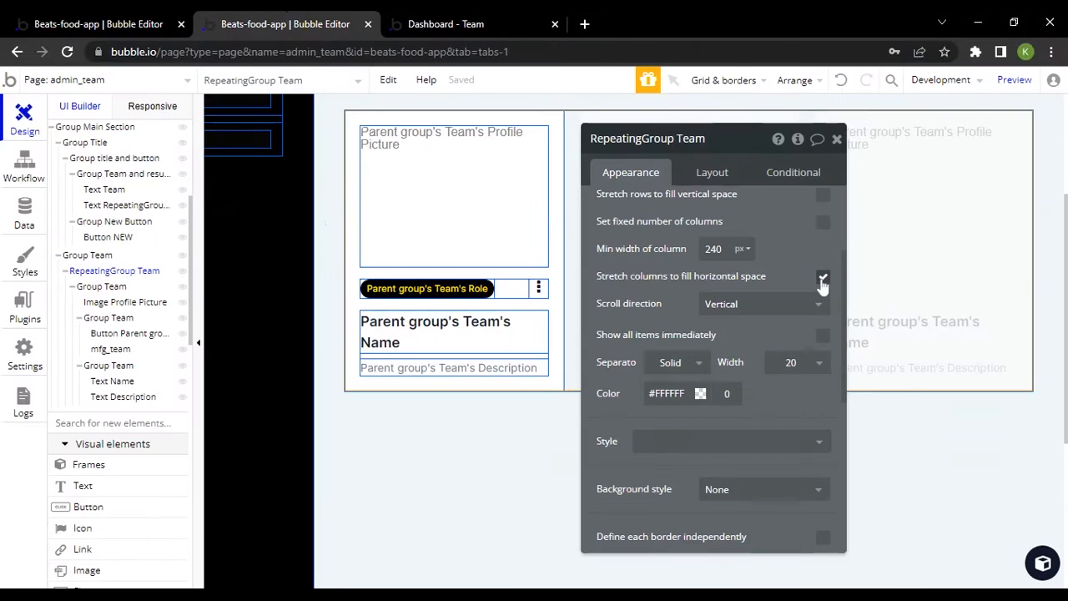
click(483, 18)
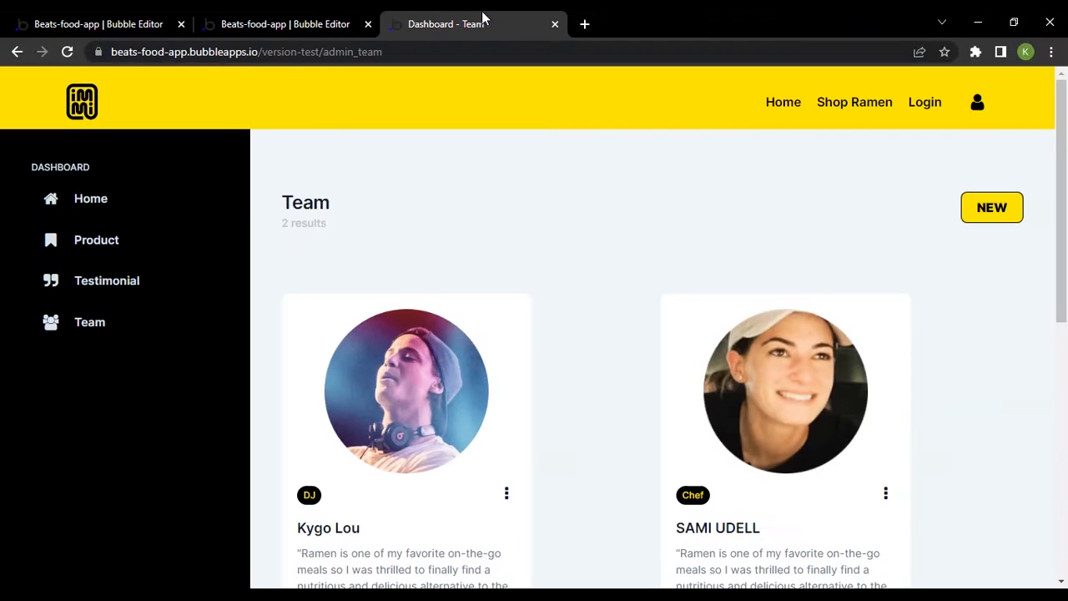
click(531, 95)
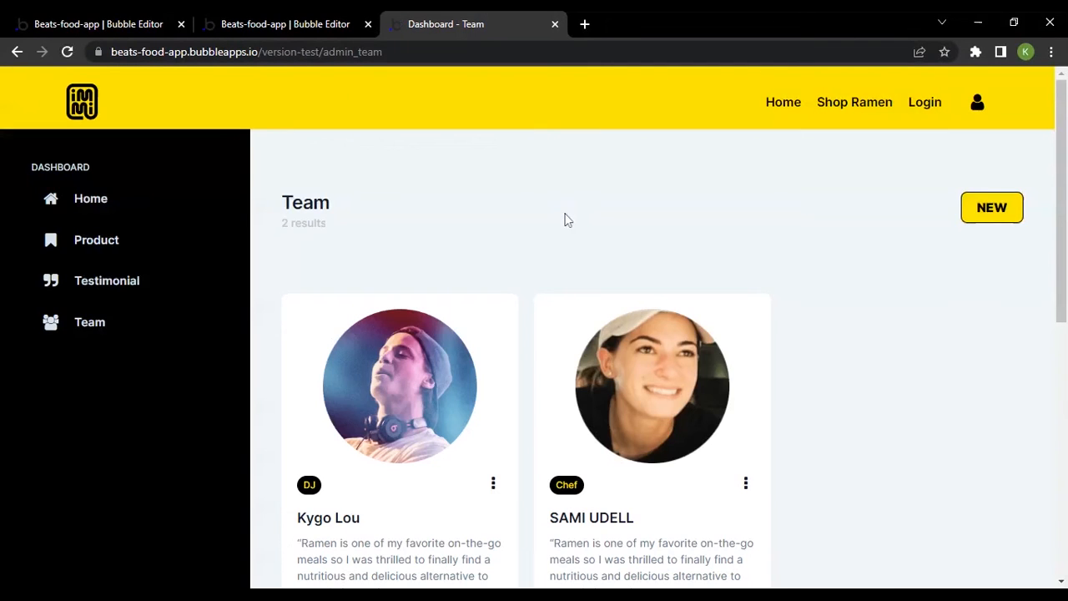
scroll(546, 313, down, 1)
scroll(546, 312, up, 1)
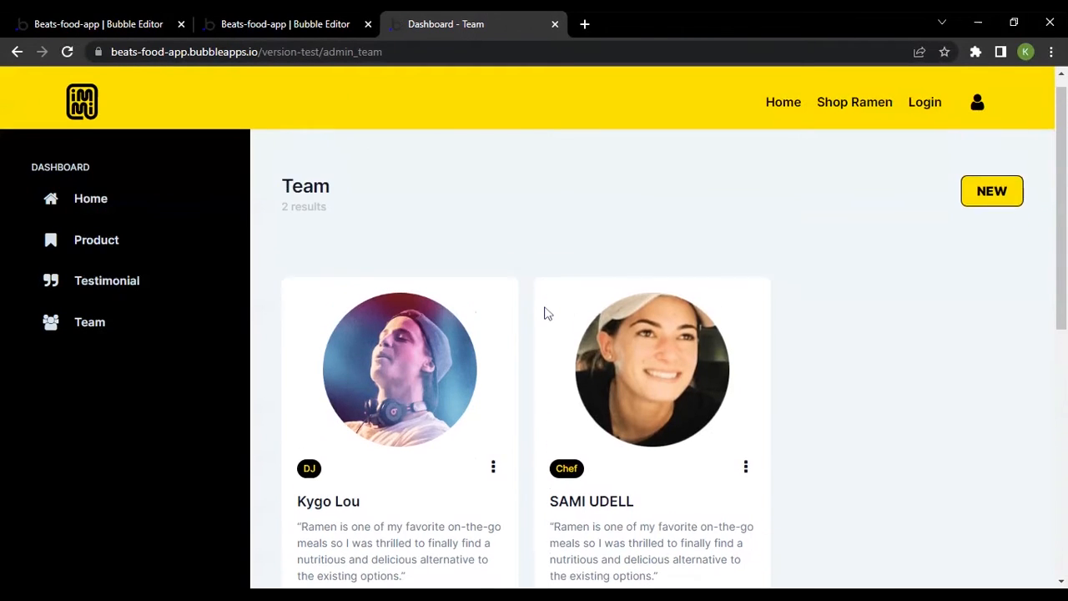
scroll(641, 237, down, 1)
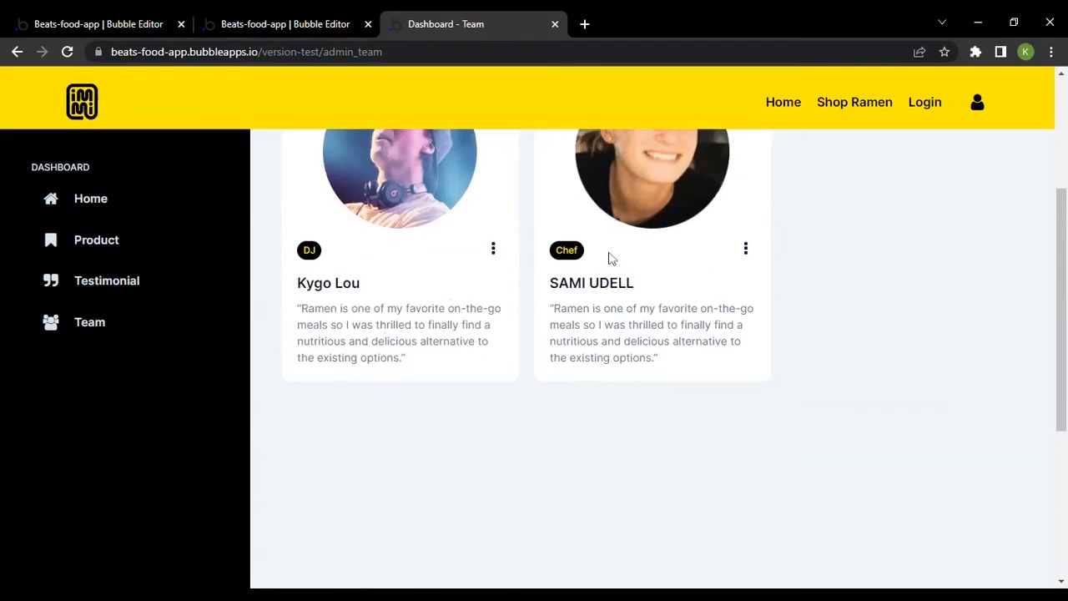
scroll(609, 258, up, 1)
Return to the admin_team editor and select the mfg_team menu element beside the role button to view its settings
click(361, 20)
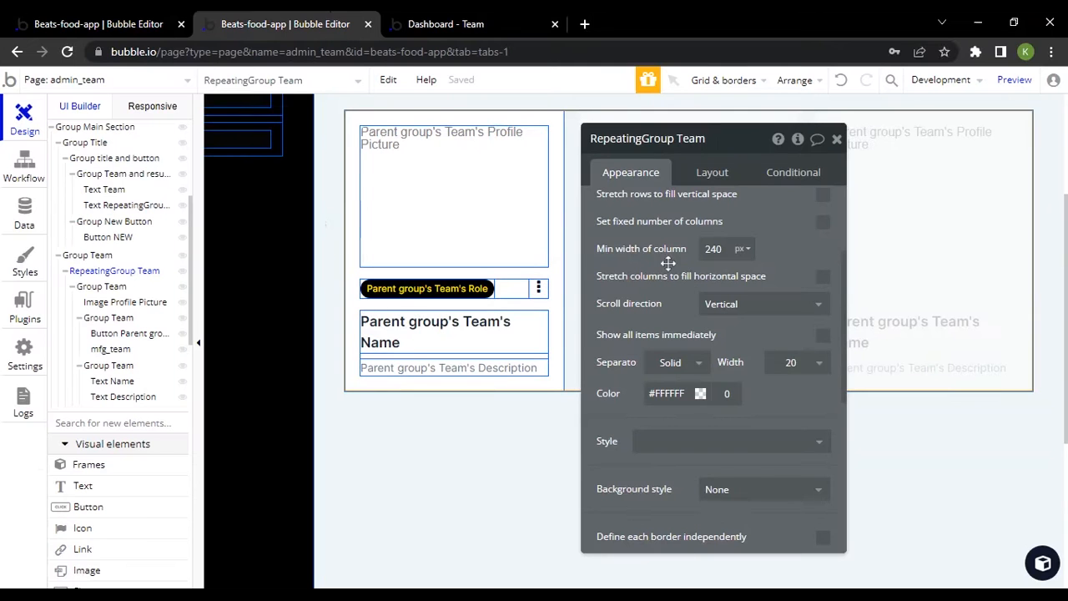
scroll(530, 376, up, 3)
scroll(533, 367, down, 3)
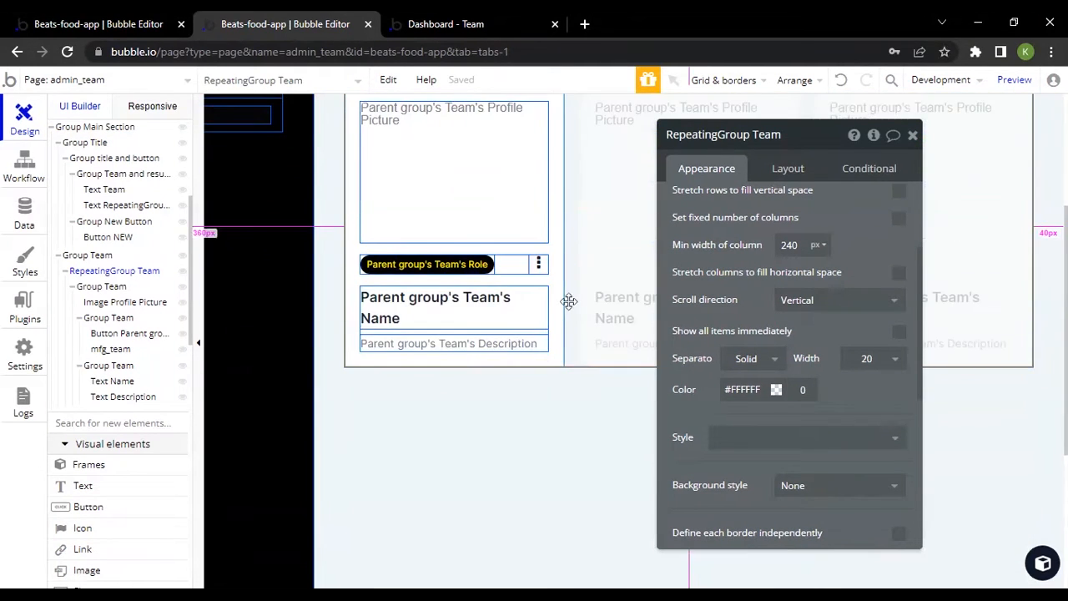
click(538, 264)
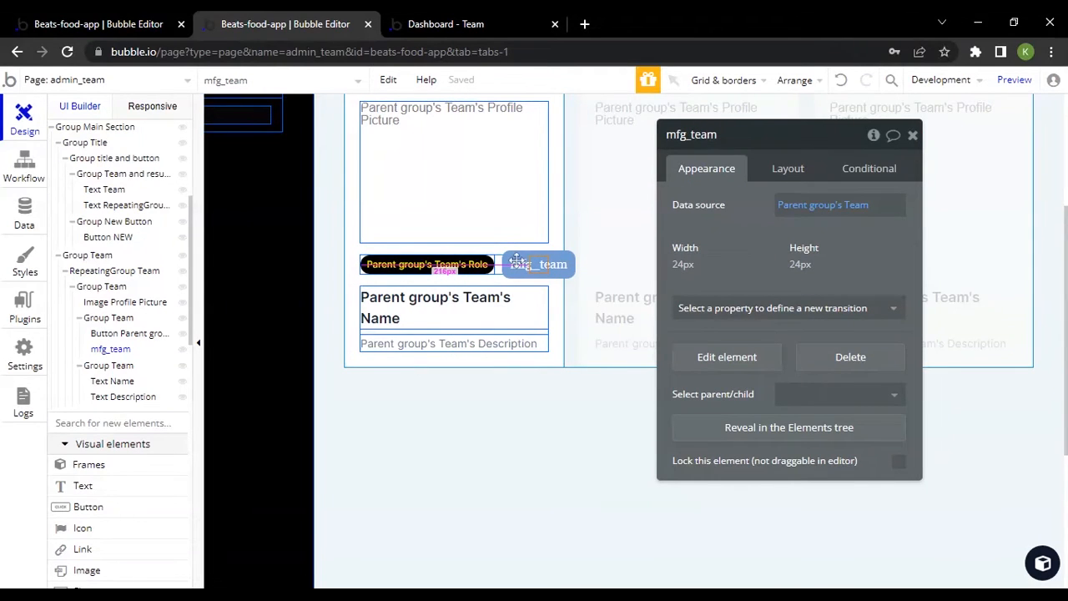
Open the Create Team popup on the live Team page, review its form fields, and close it
click(472, 18)
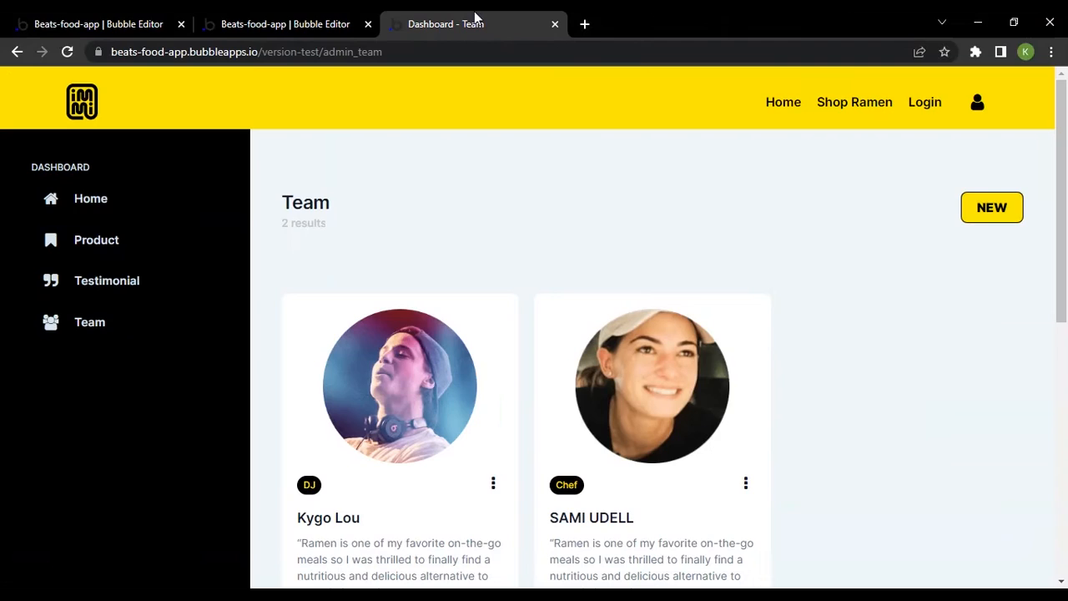
click(1003, 212)
scroll(517, 289, down, 4)
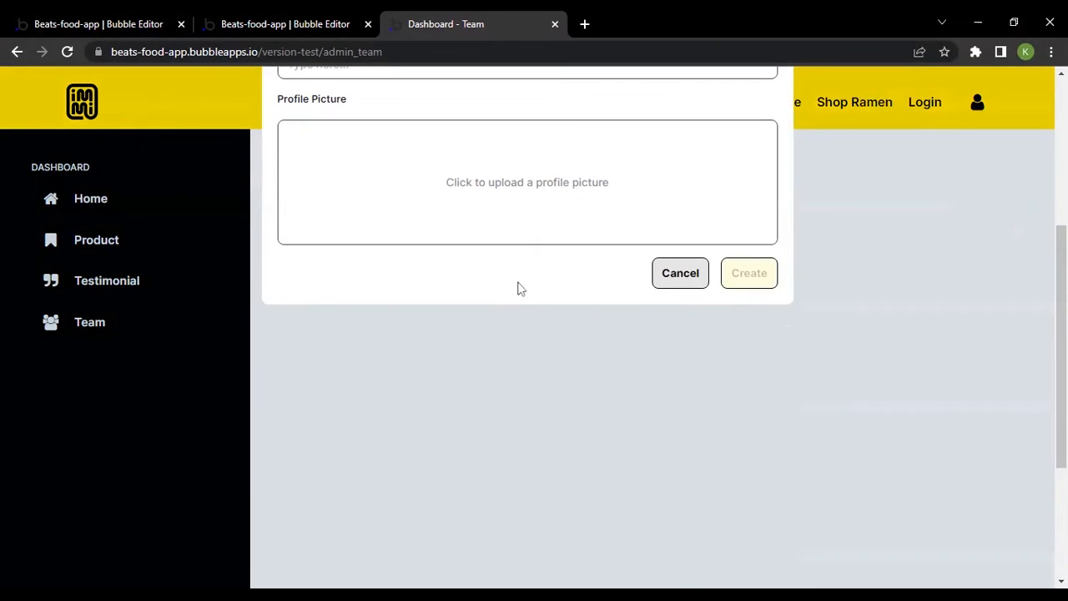
scroll(574, 322, up, 4)
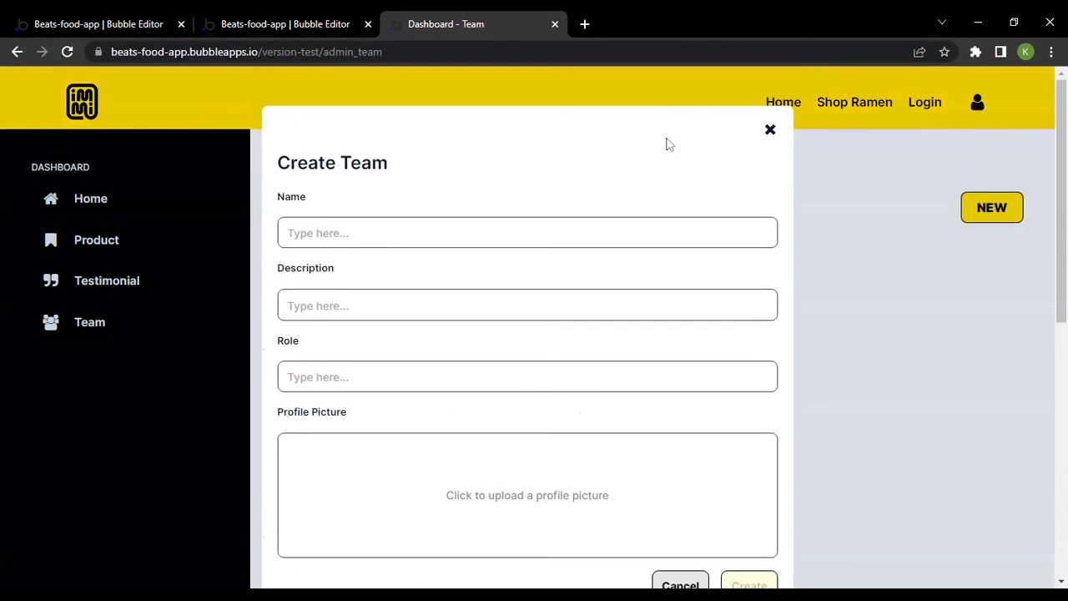
click(770, 130)
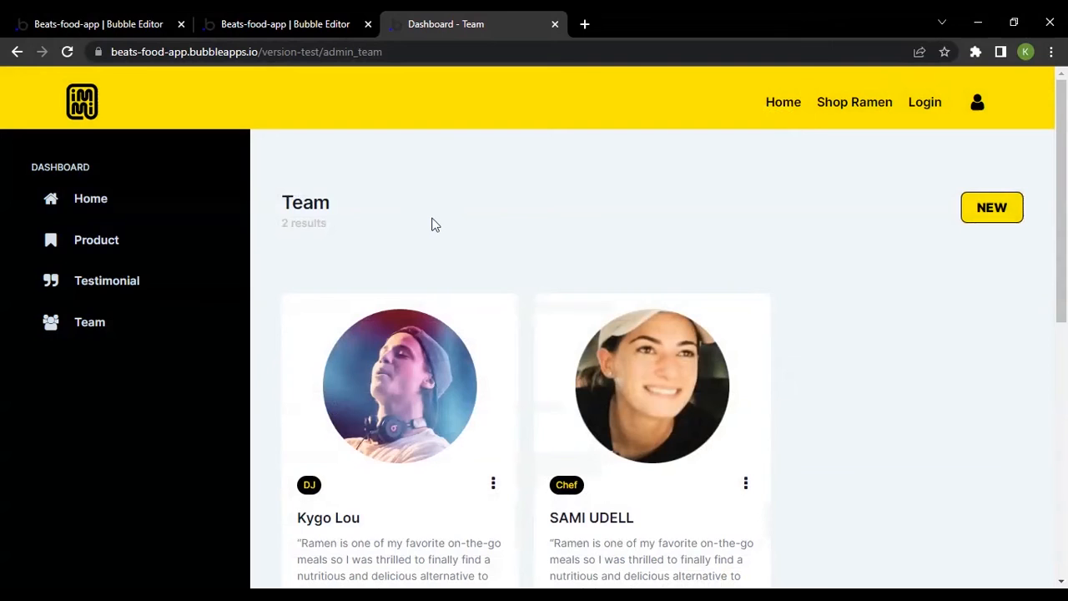
Switch to the editor tab holding the reusable element mfg_team
click(209, 18)
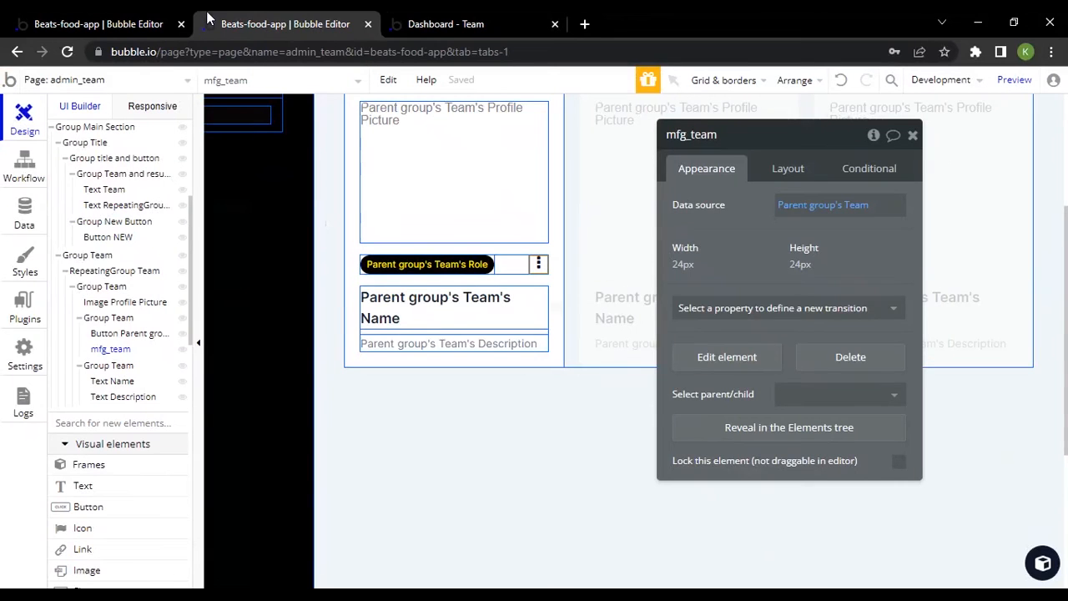
click(146, 16)
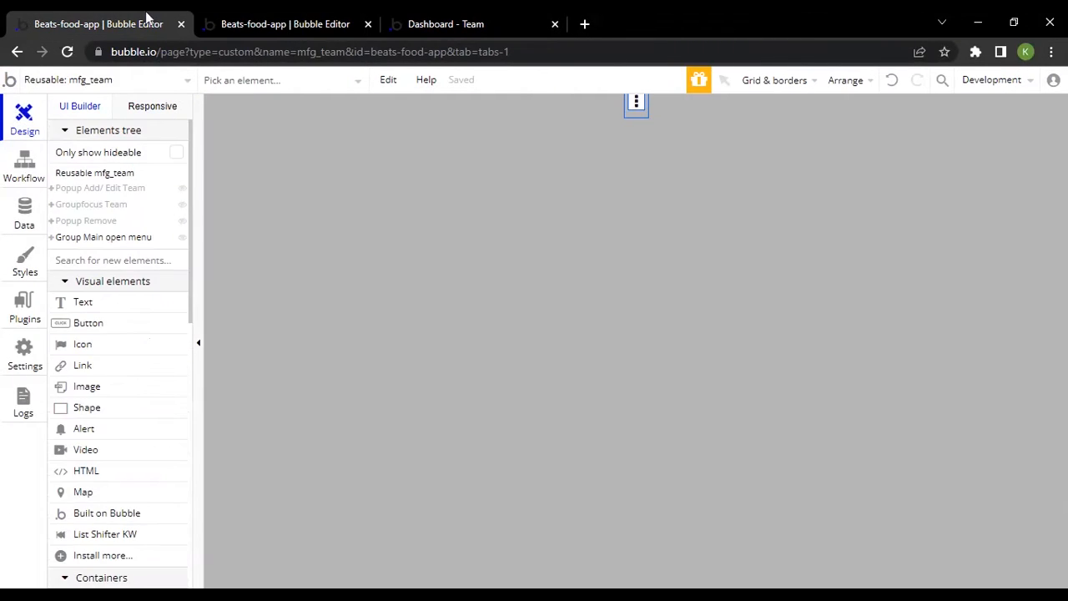
Open the form for adding a new reusable element, view its name and clone fields, and cancel it
click(108, 178)
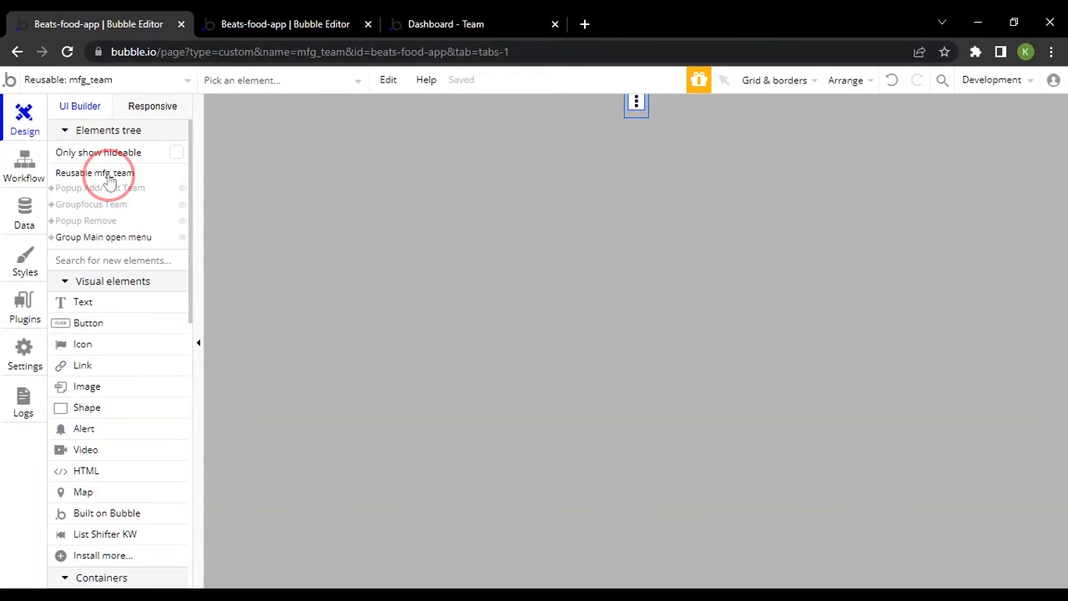
click(185, 84)
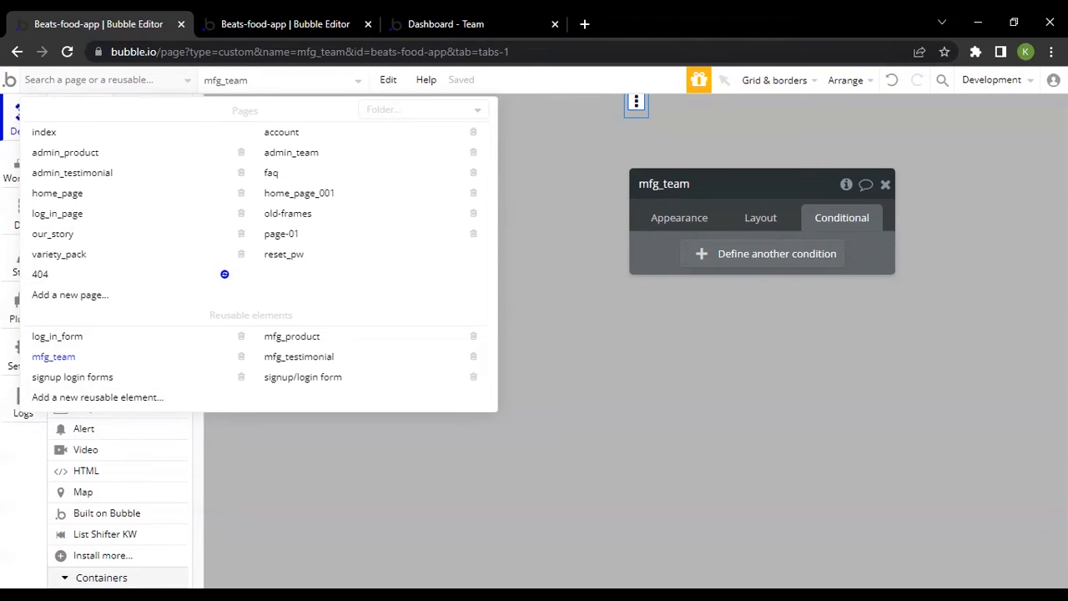
click(184, 83)
click(184, 84)
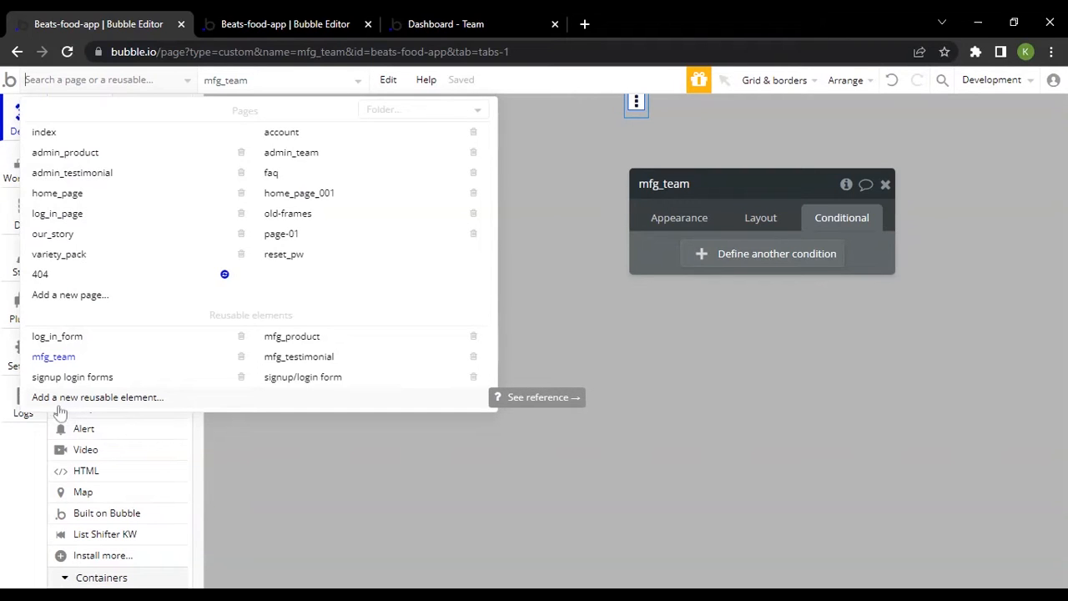
click(273, 404)
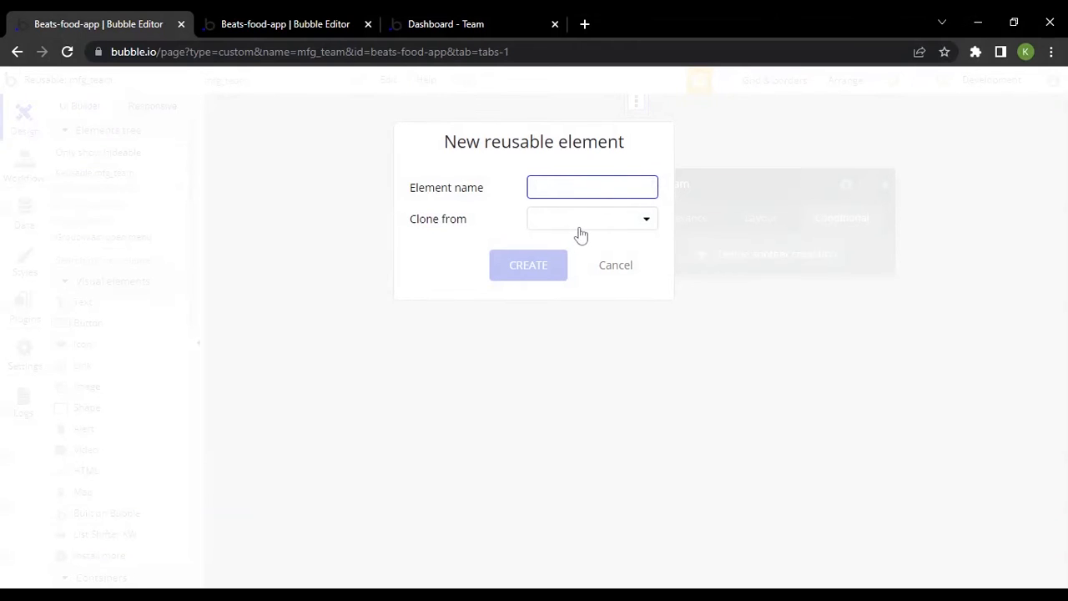
click(610, 267)
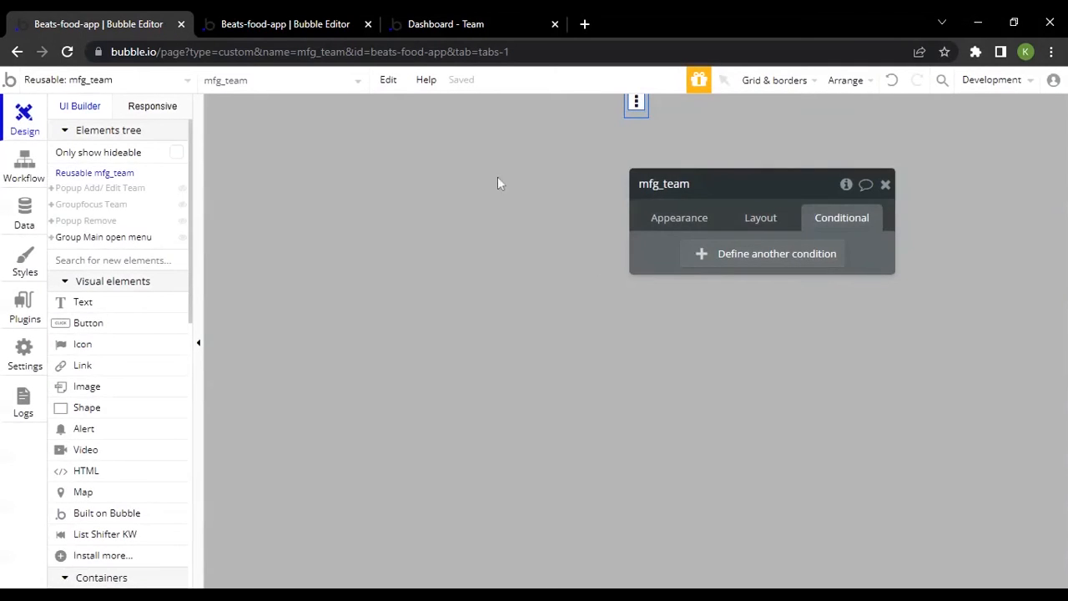
View the reusable mfg_team element's appearance settings and compare them with its instance on the admin_team page
click(692, 222)
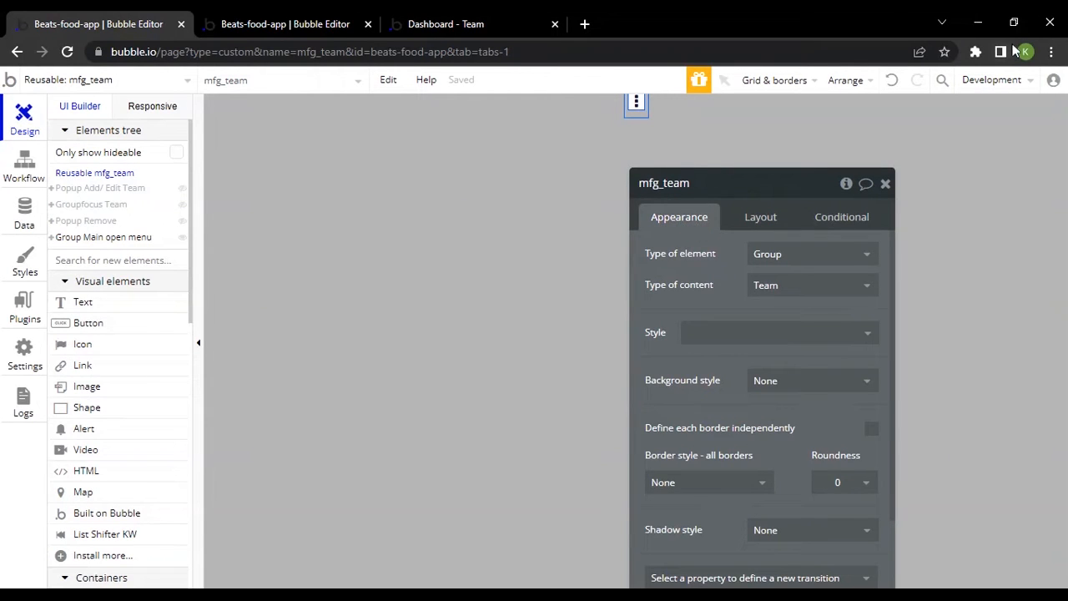
click(355, 22)
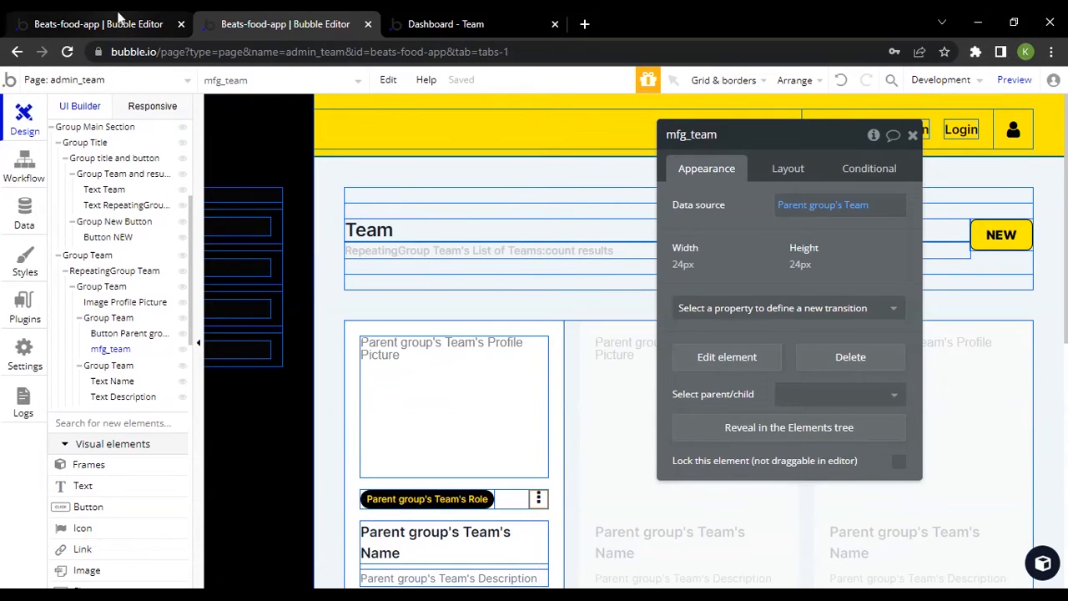
click(119, 18)
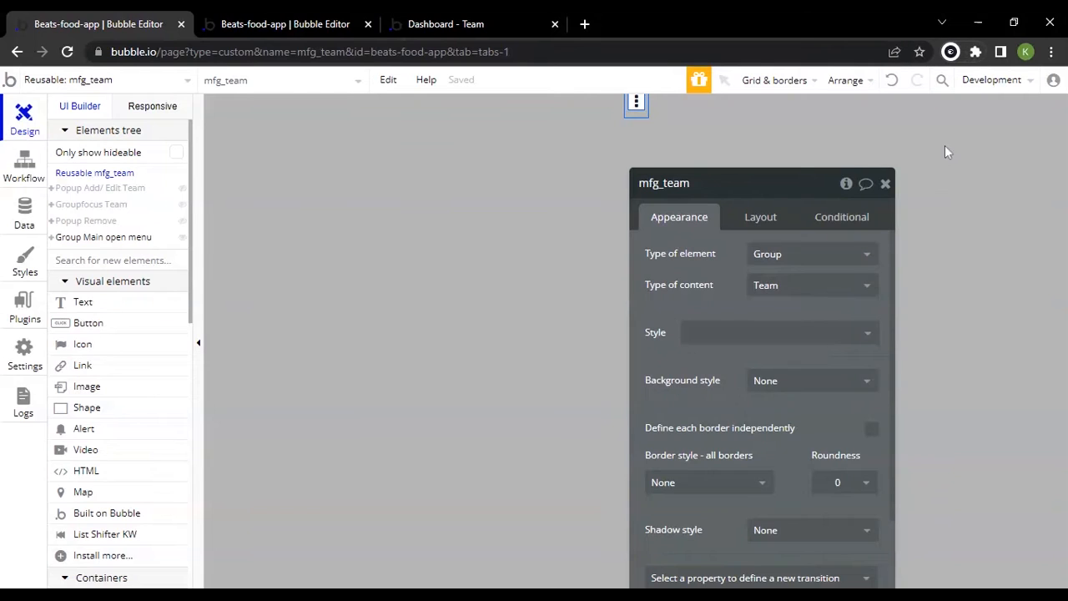
Reload the mfg_team editor and show Popup Add/ Edit Team from the elements tree to review its form fields
key(F5)
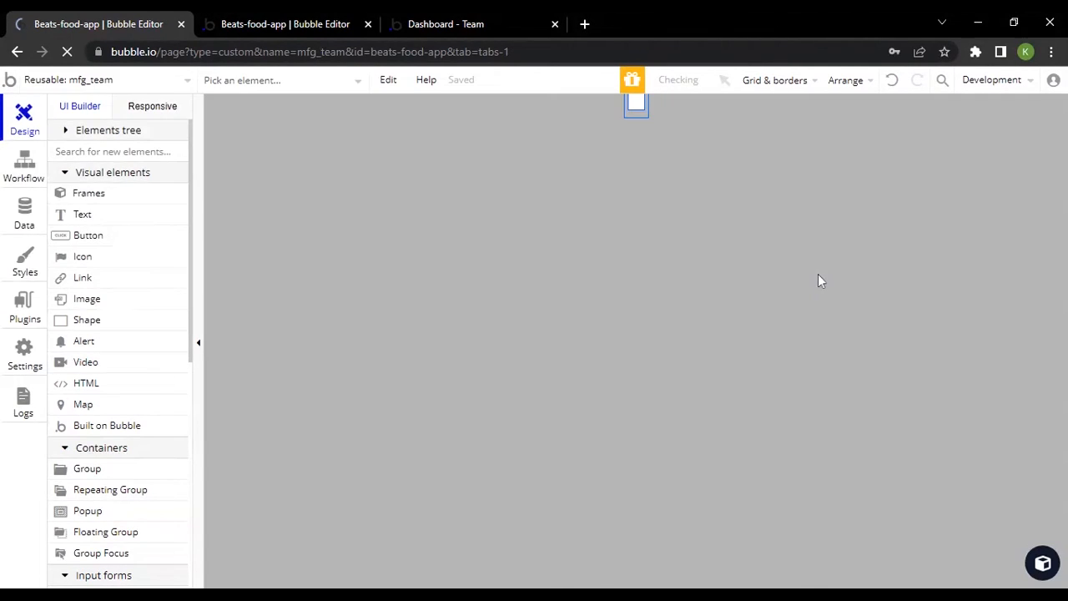
click(79, 131)
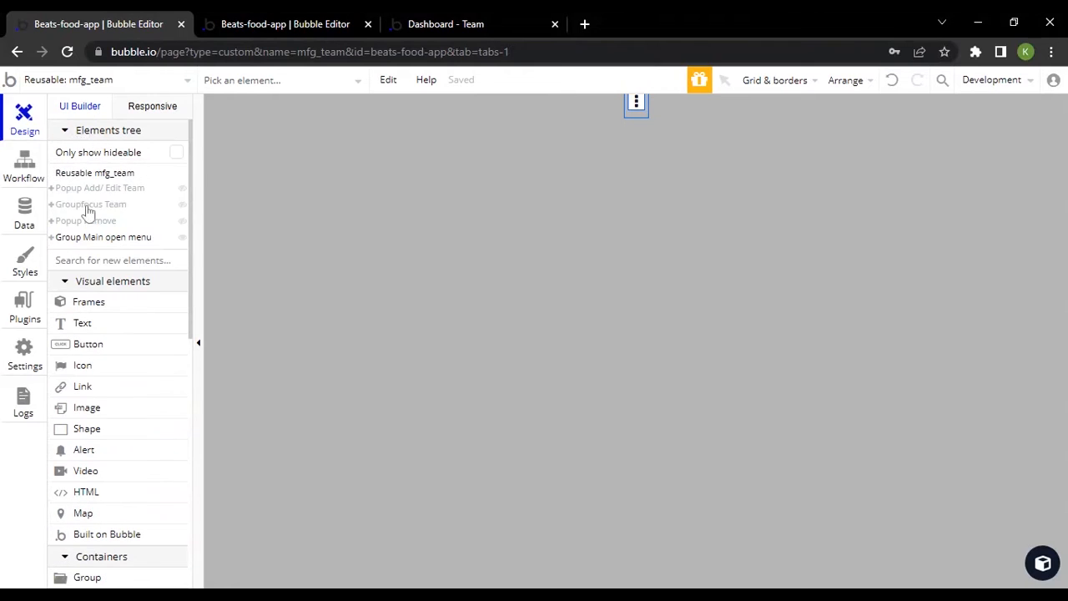
mouse_move(112, 195)
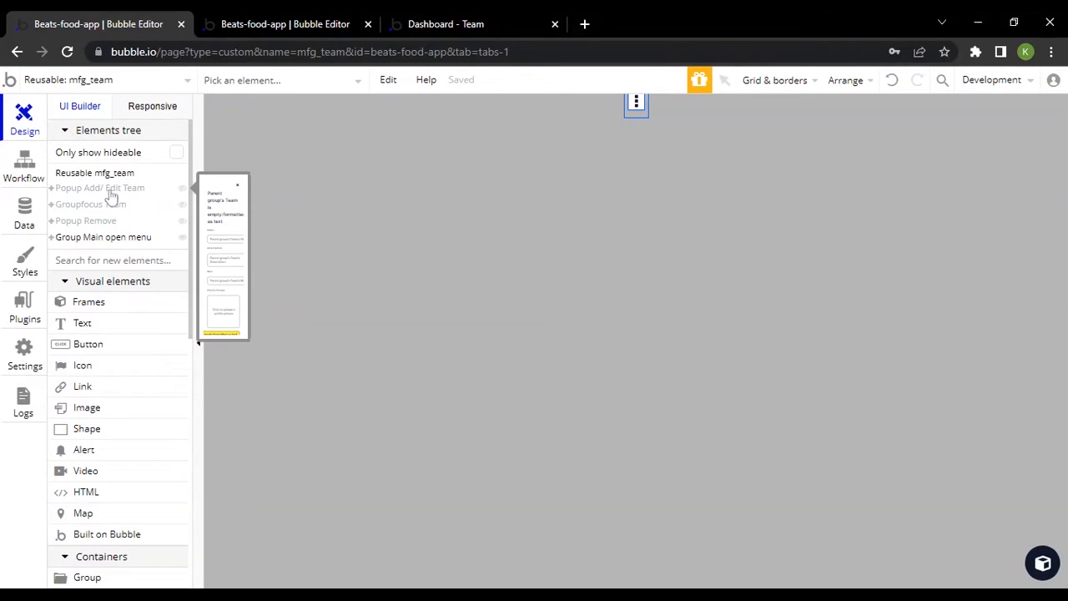
click(111, 190)
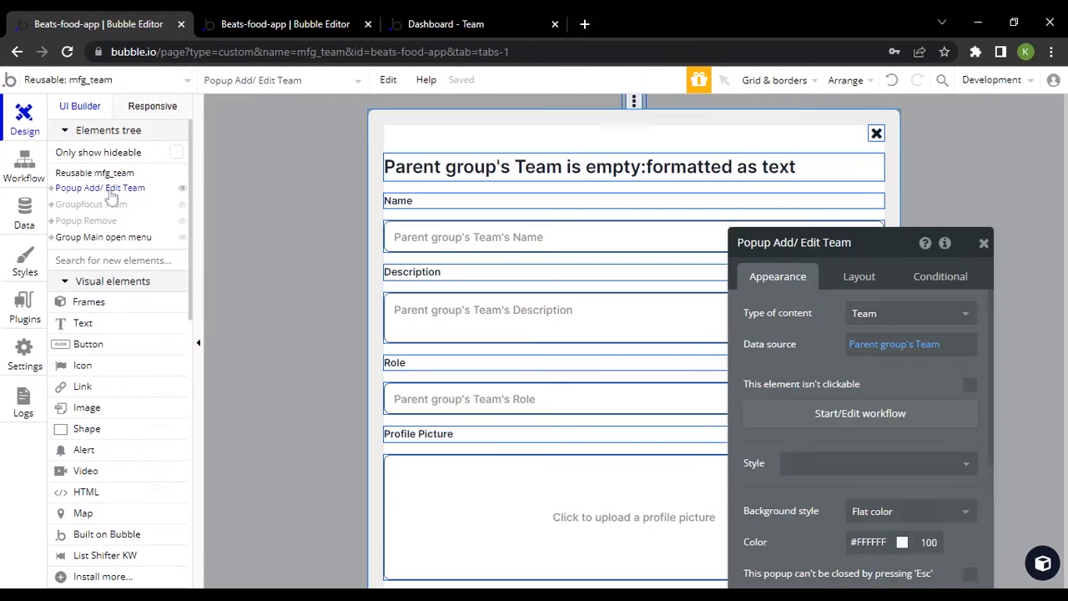
scroll(453, 322, down, 1)
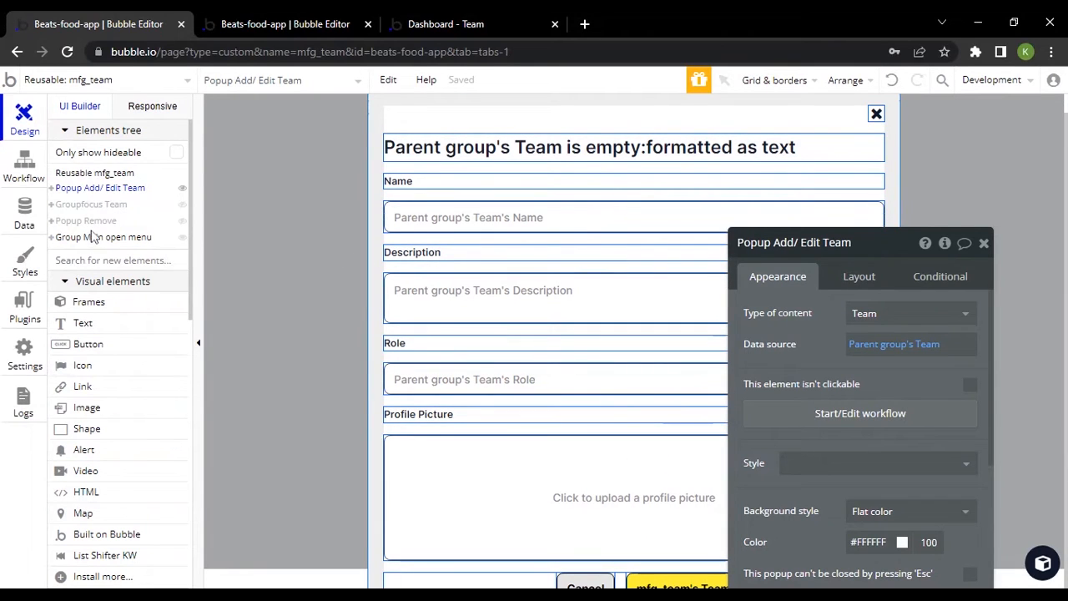
scroll(579, 237, up, 1)
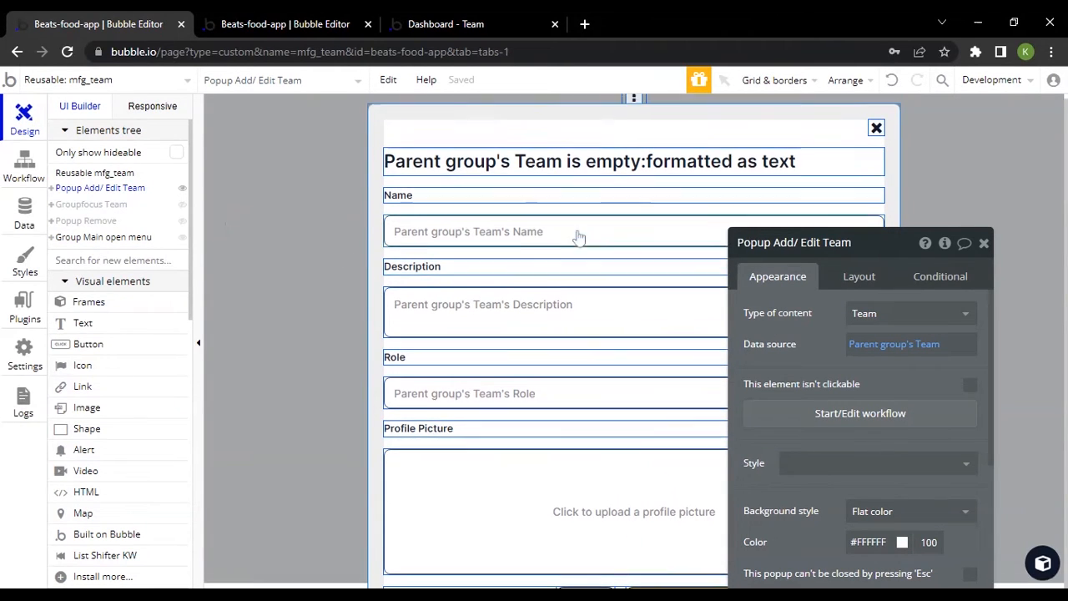
scroll(579, 238, up, 1)
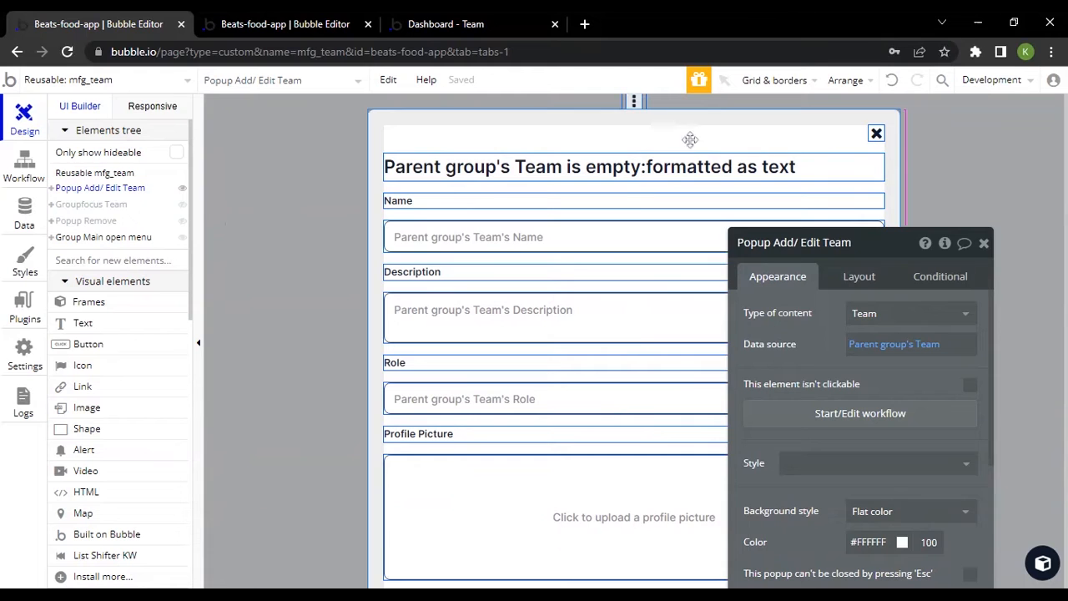
Browse the Popup templates in the component library and close the library without adding one
drag(799, 266, 769, 172)
click(1042, 560)
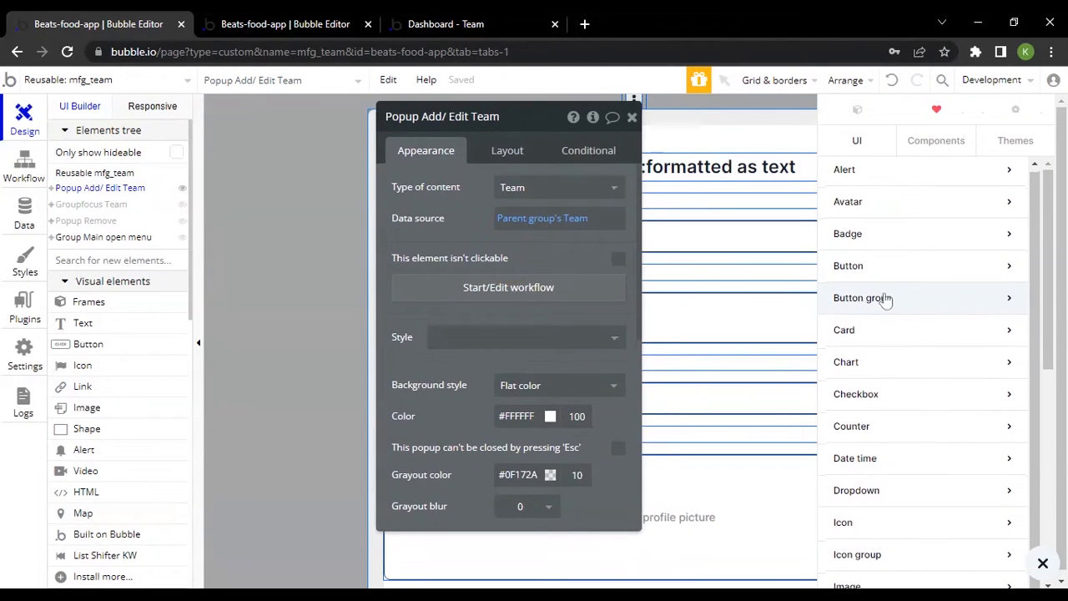
scroll(889, 311, down, 5)
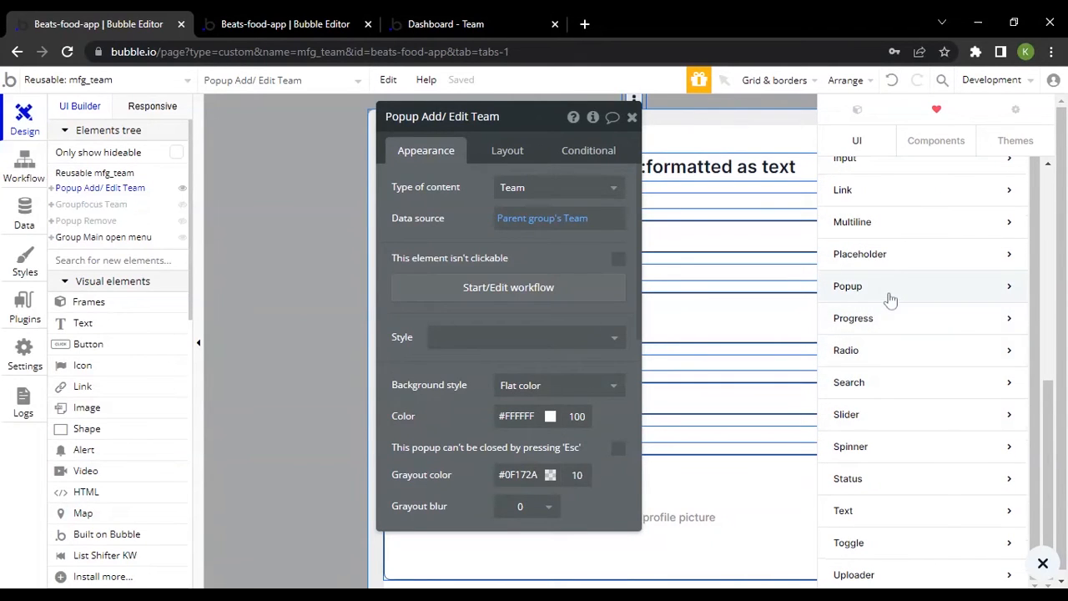
click(889, 298)
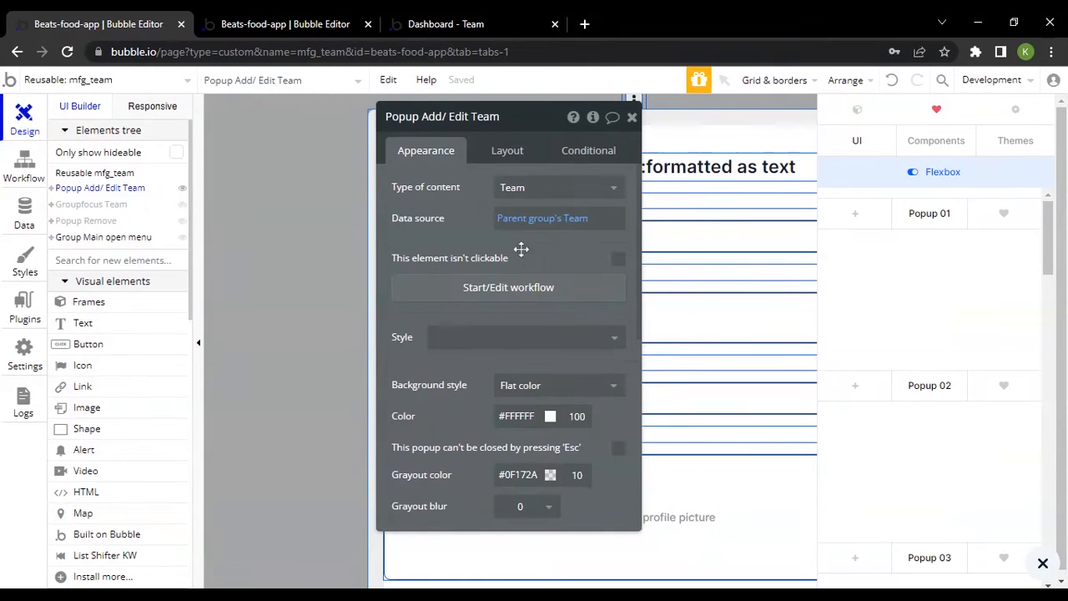
drag(635, 232, 461, 225)
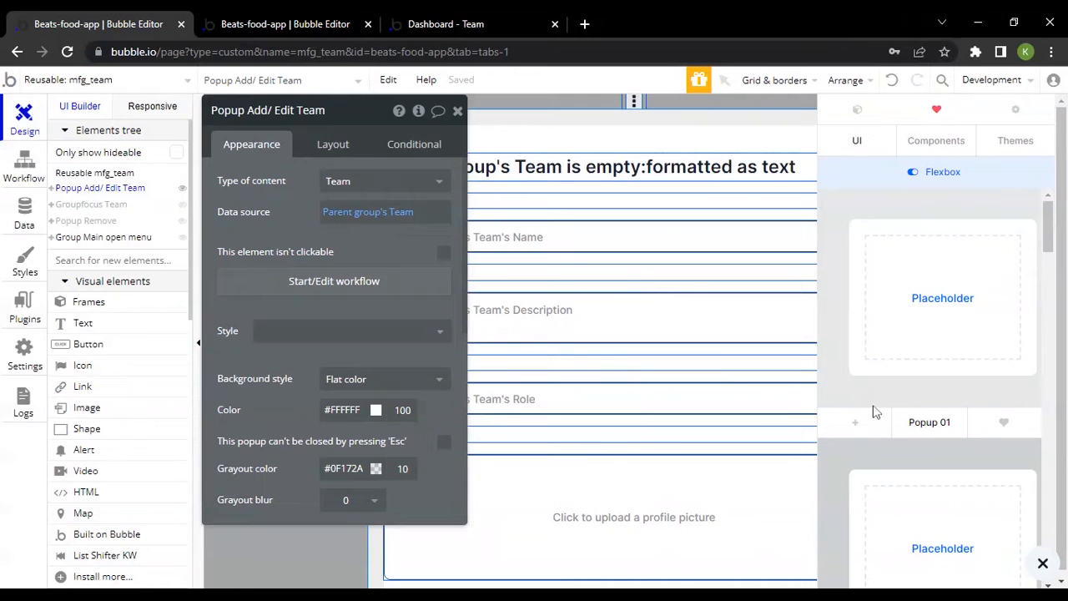
click(1042, 563)
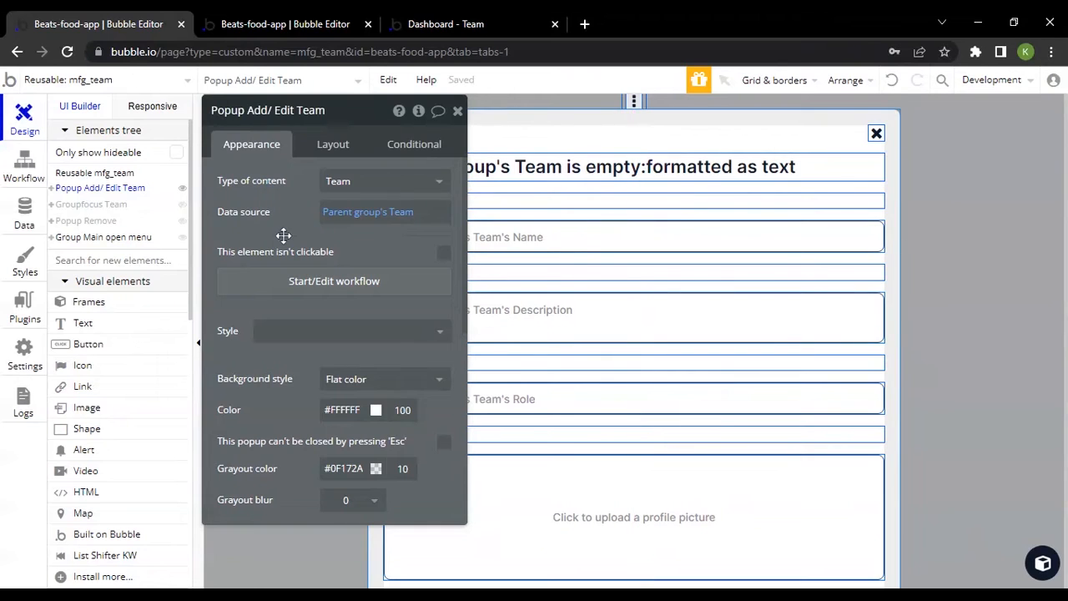
Review the appearance and layout settings of Popup Add/ Edit Team, including its content type and data source
drag(281, 233, 253, 276)
scroll(298, 341, down, 4)
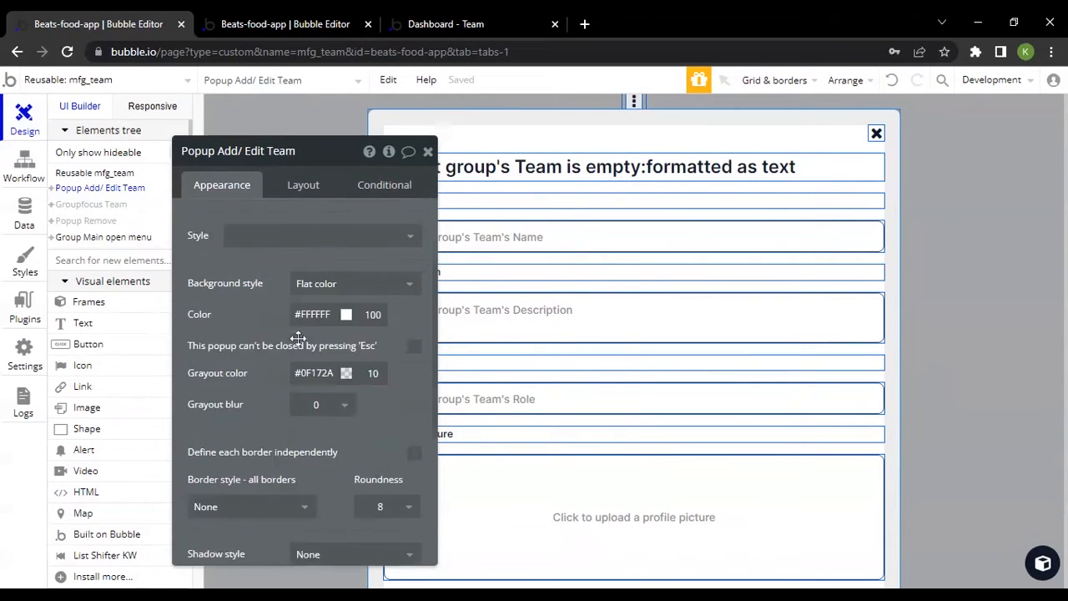
scroll(380, 309, up, 2)
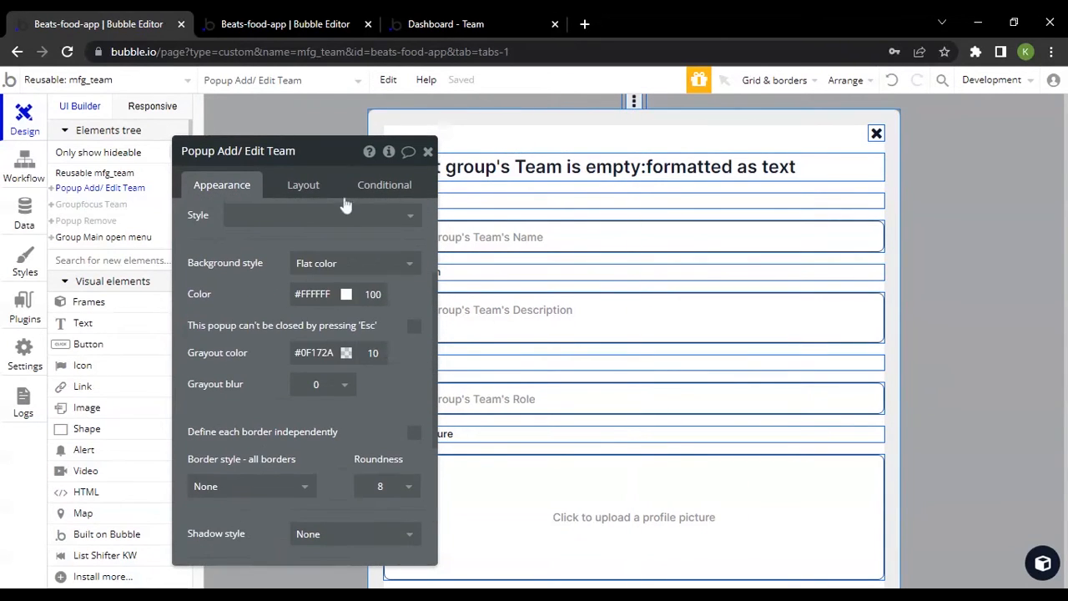
click(319, 188)
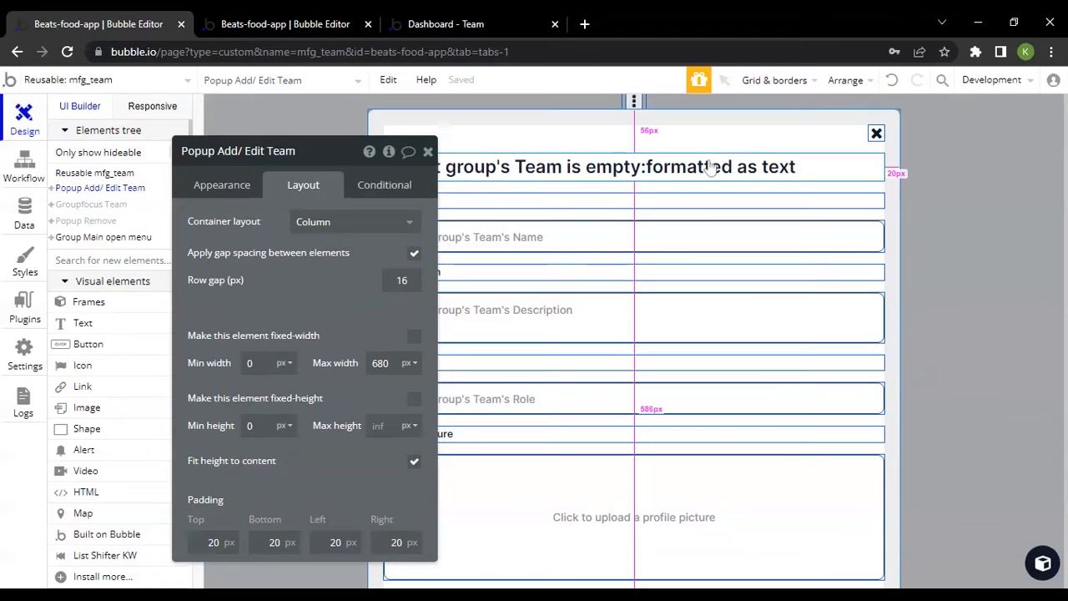
click(634, 137)
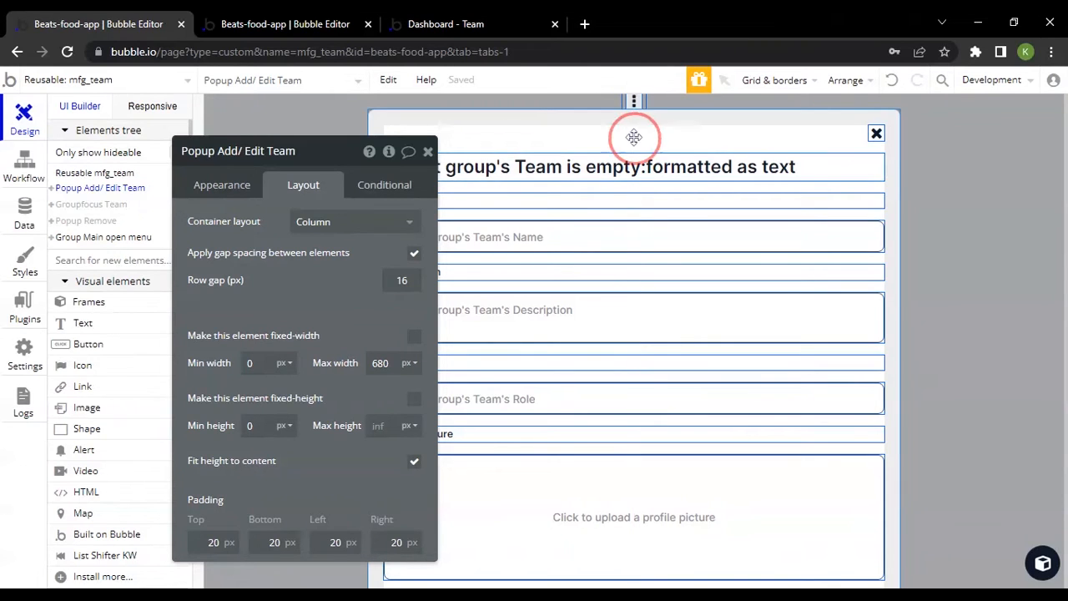
click(222, 185)
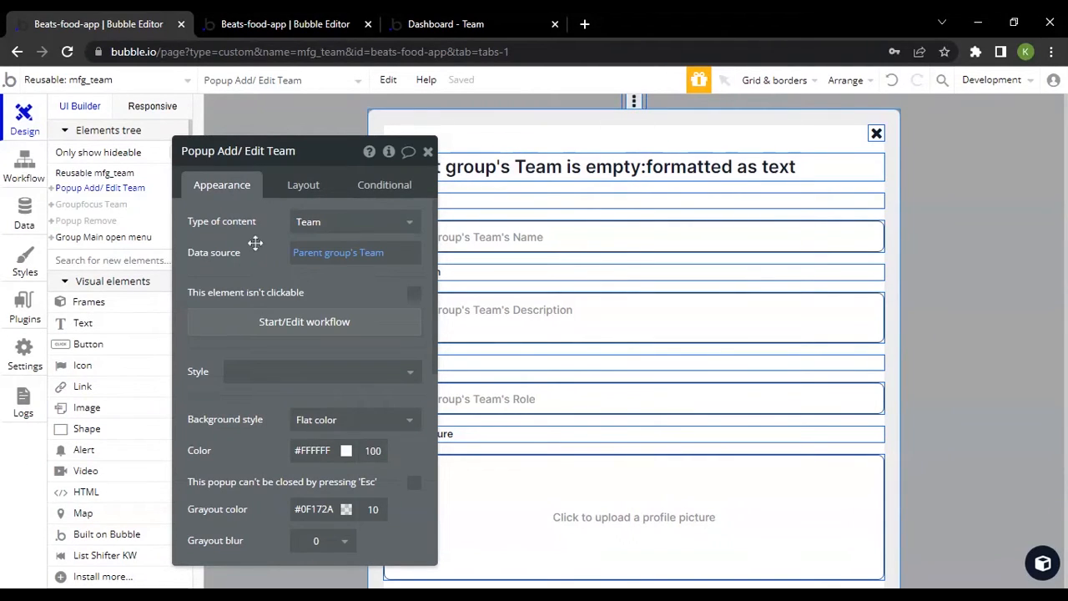
Select the Team heading on the admin_team page for reference and return to the mfg_team editor
click(284, 23)
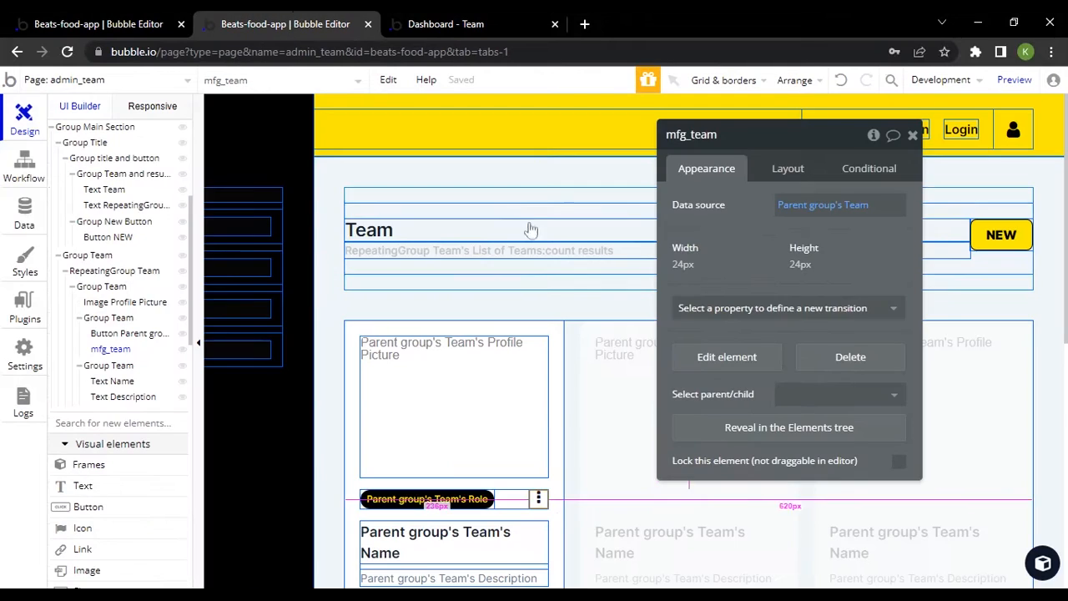
click(377, 231)
click(125, 24)
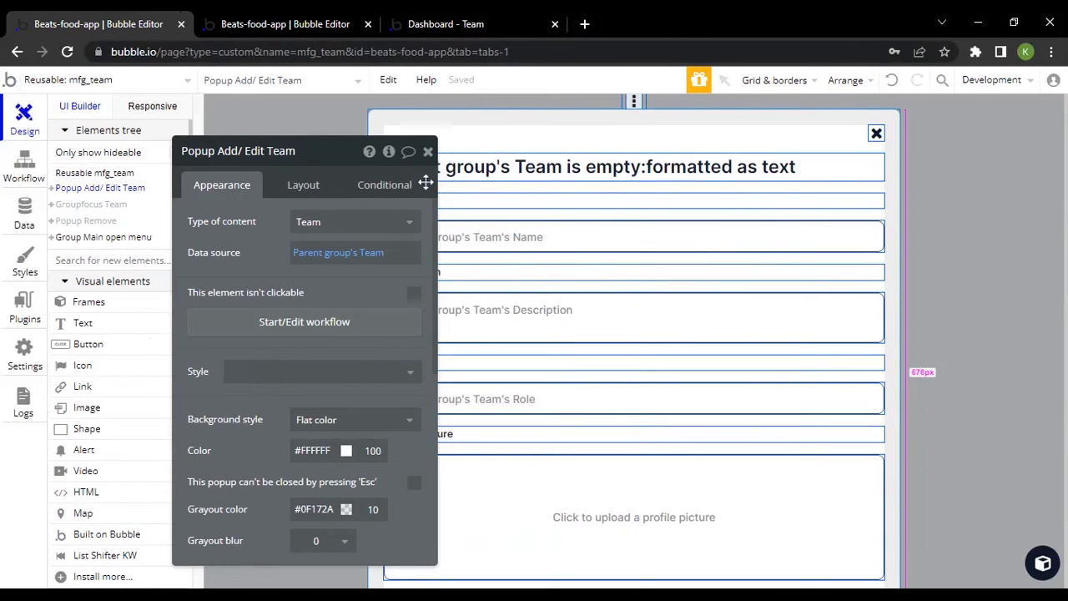
Select the Name input in Popup Add/ Edit Team and reveal it in the elements tree
drag(252, 261, 203, 261)
click(526, 238)
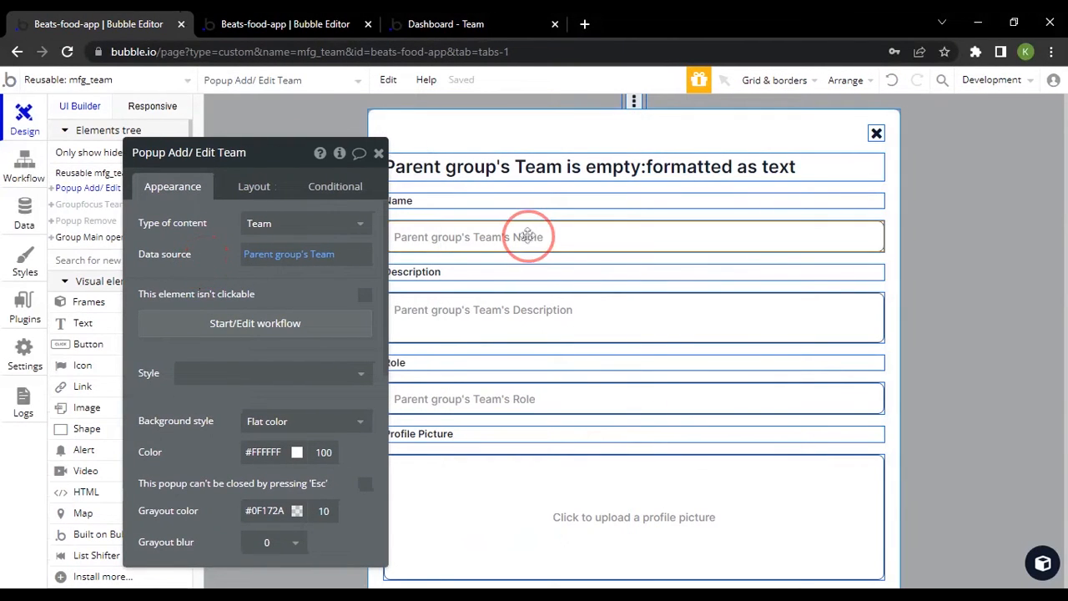
scroll(259, 504, down, 10)
scroll(261, 515, down, 2)
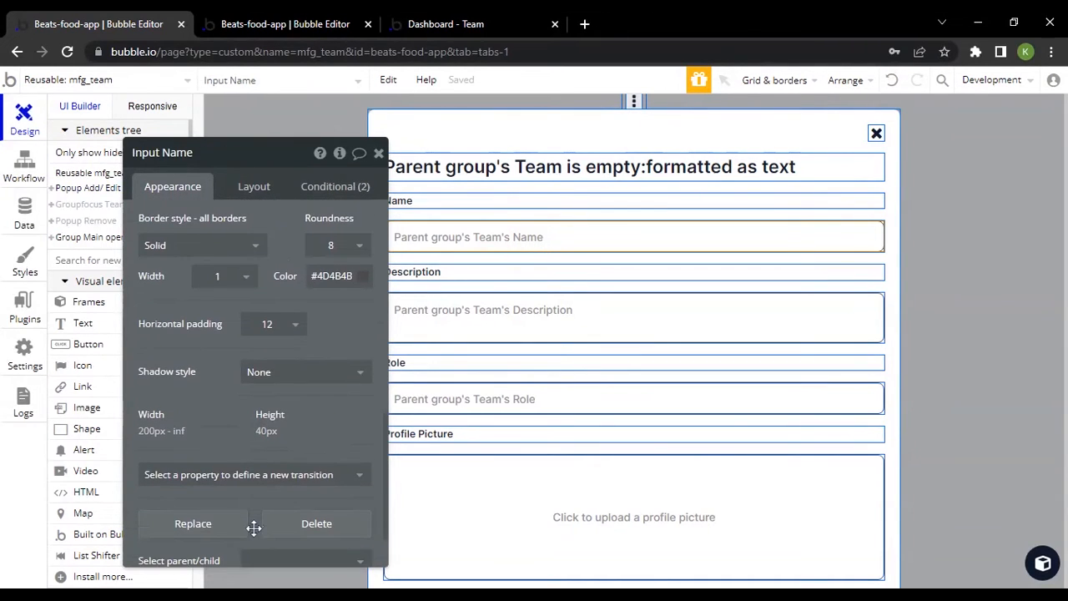
scroll(223, 565, down, 2)
click(242, 517)
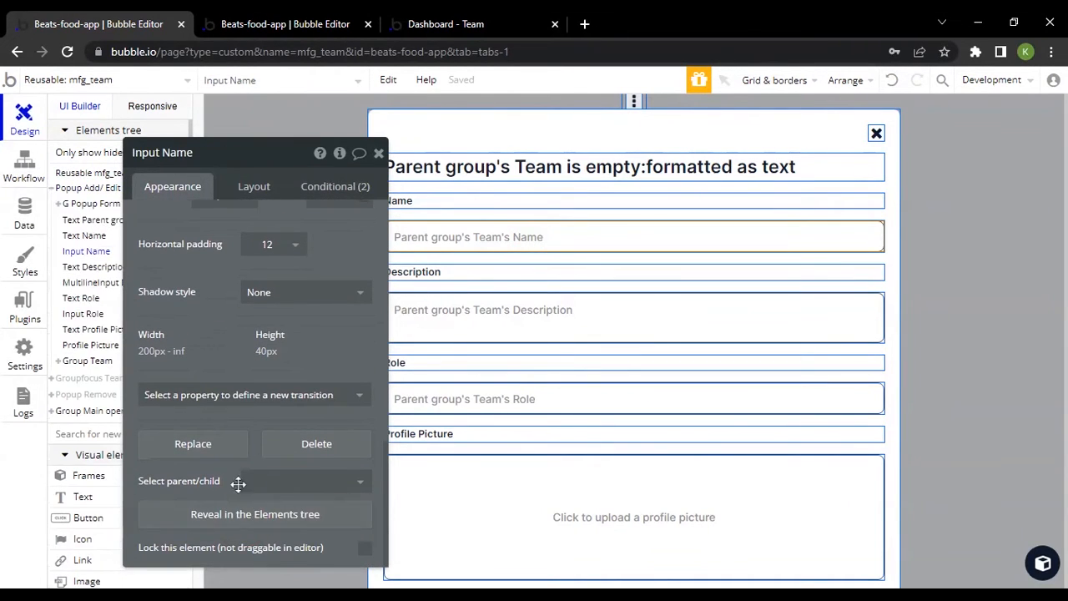
Expand Group Team and Group Create and Cancel in the elements tree to view the popup's buttons
drag(205, 295, 308, 306)
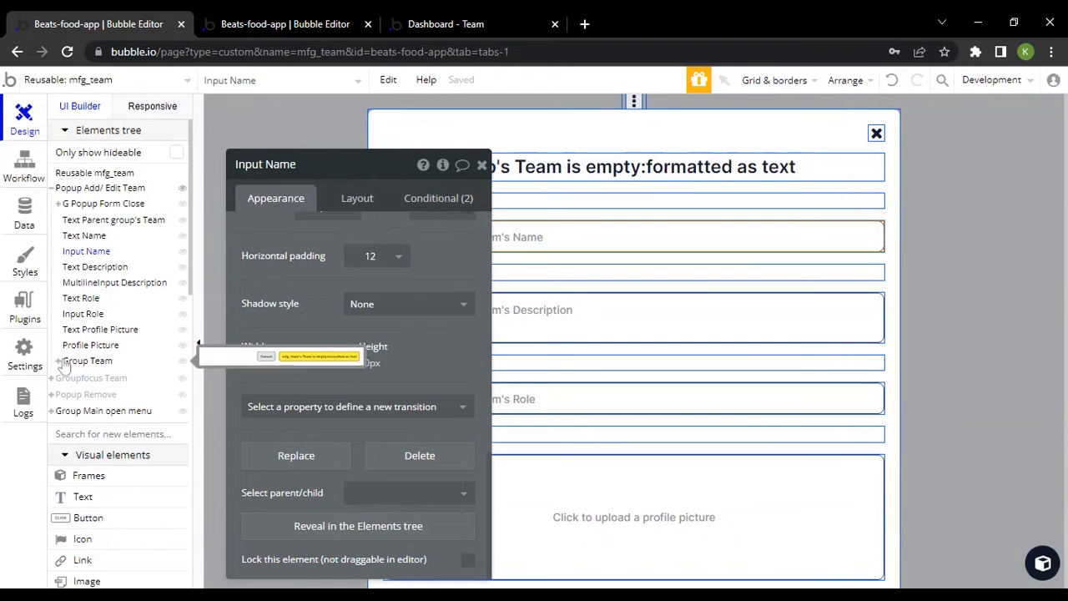
click(71, 361)
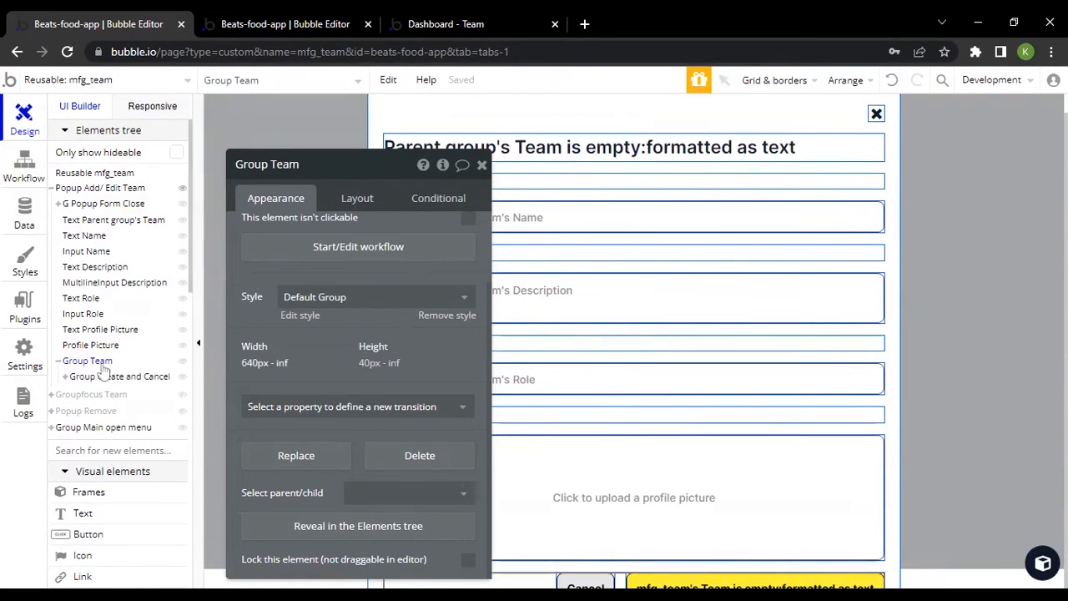
click(66, 376)
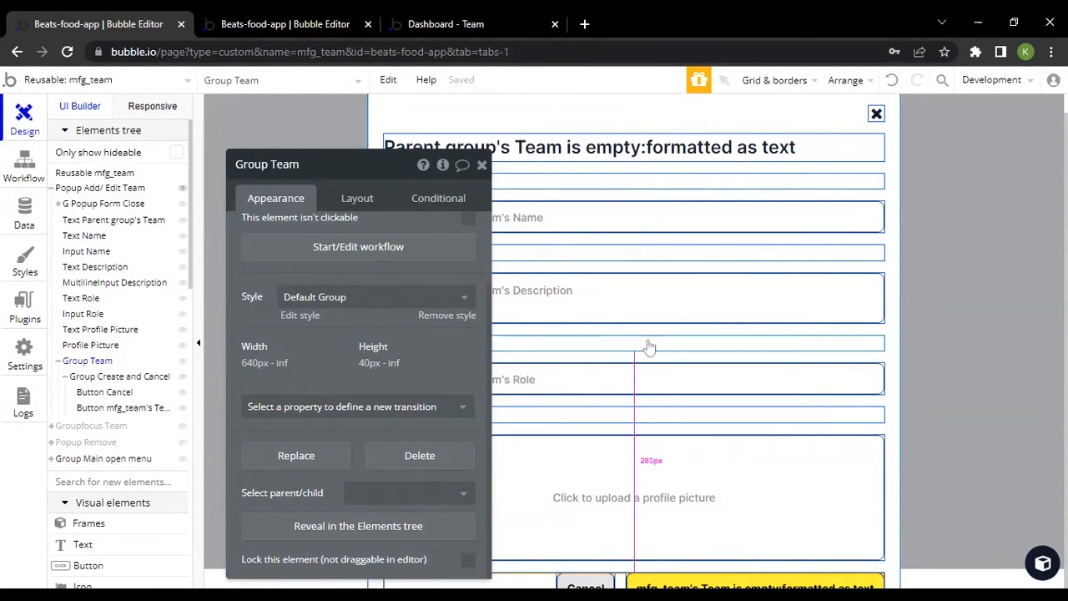
Switch to the admin_team editor and view the settings of the Text Team heading
key(ctrl+Tab)
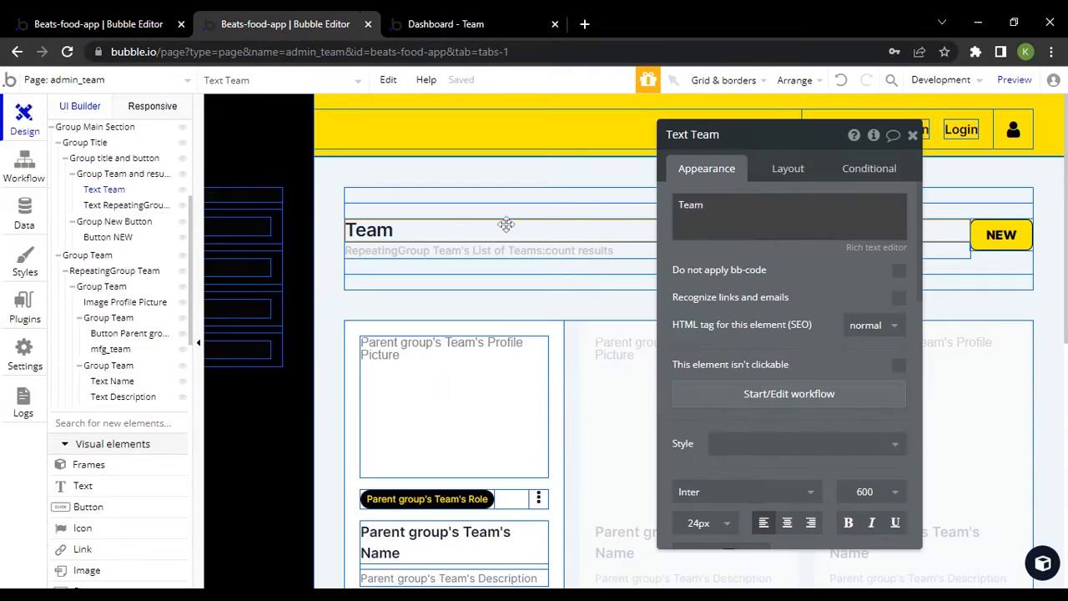
click(422, 250)
click(406, 238)
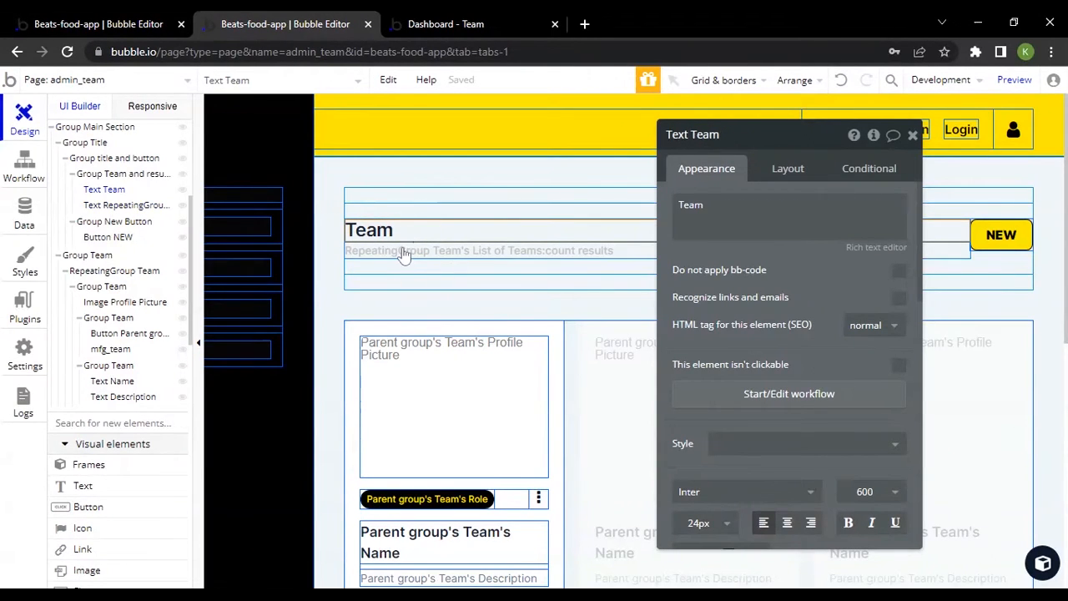
View the settings of the results-count text and the NEW button on admin_team, and return to the mfg_team editor
click(403, 249)
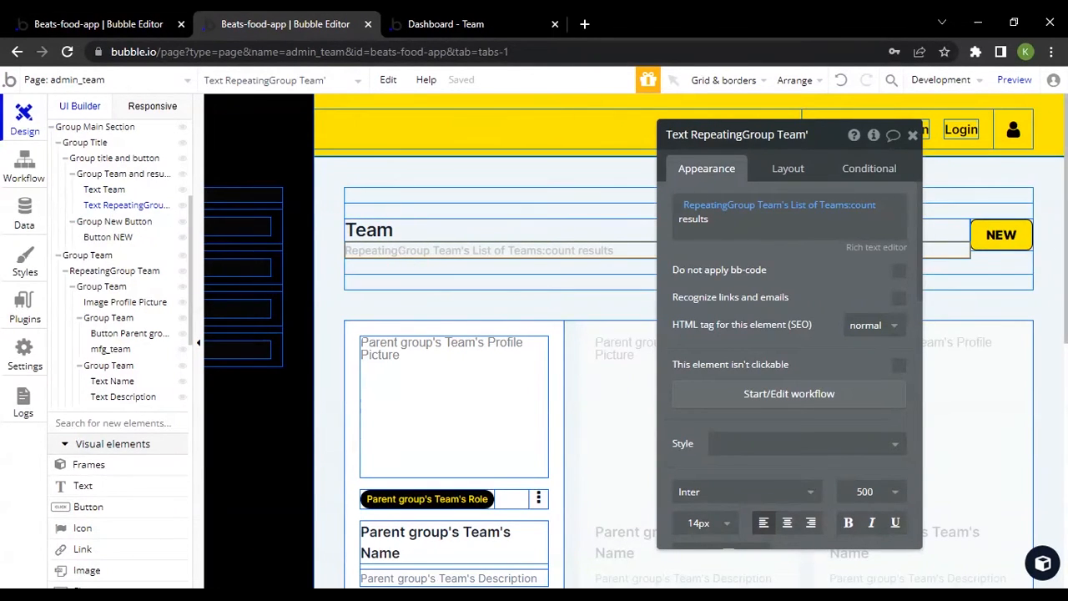
click(1007, 237)
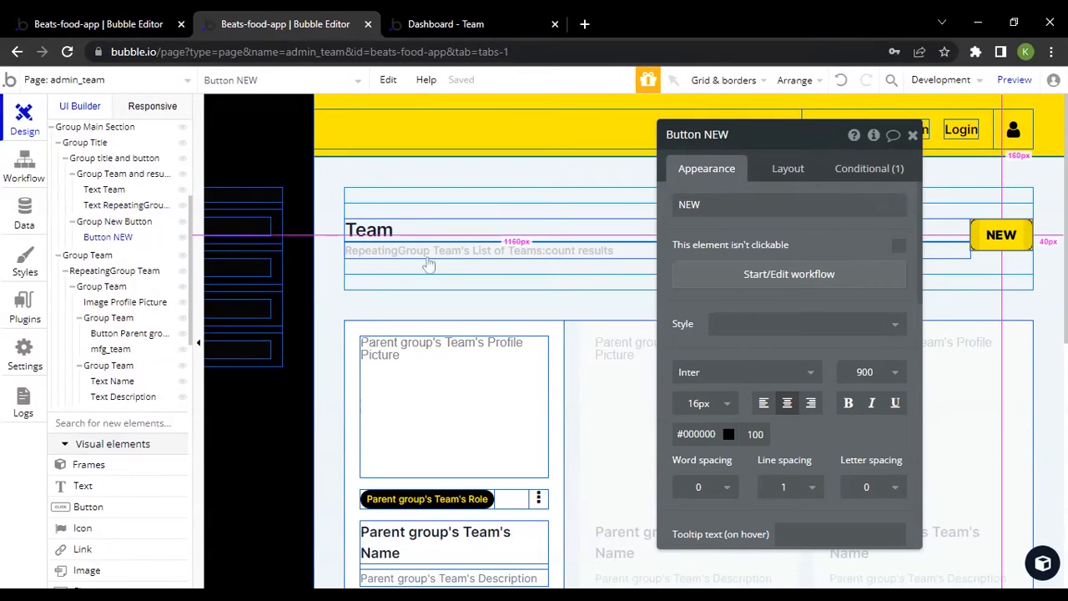
click(125, 24)
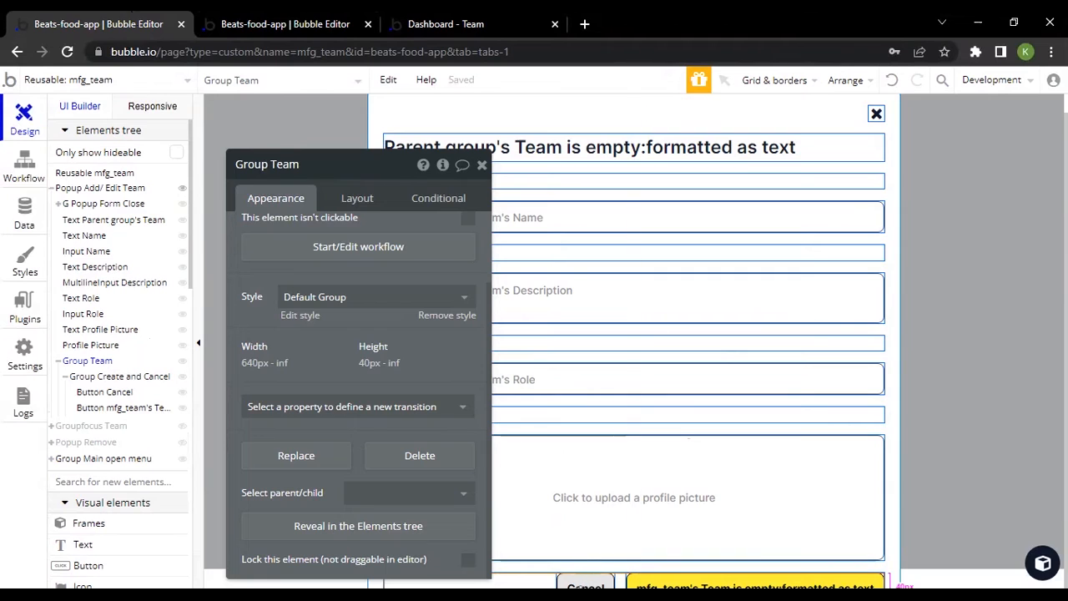
Select the popup's Cancel and create buttons together, check their container grouping options, and locate Group Create and Cancel in the elements tree
click(582, 583)
shift+click(689, 581)
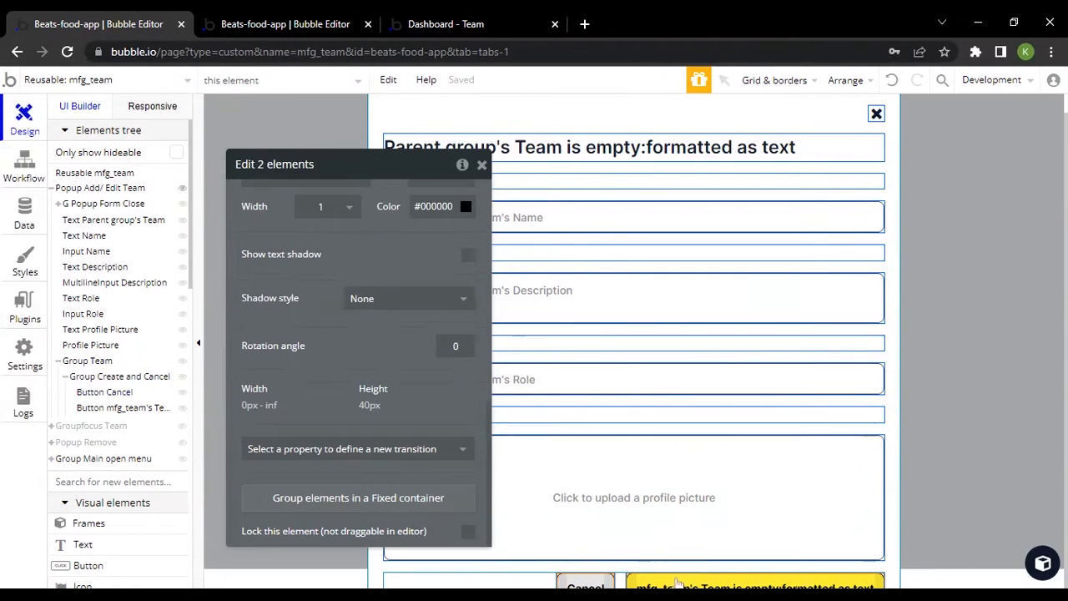
right_click(659, 584)
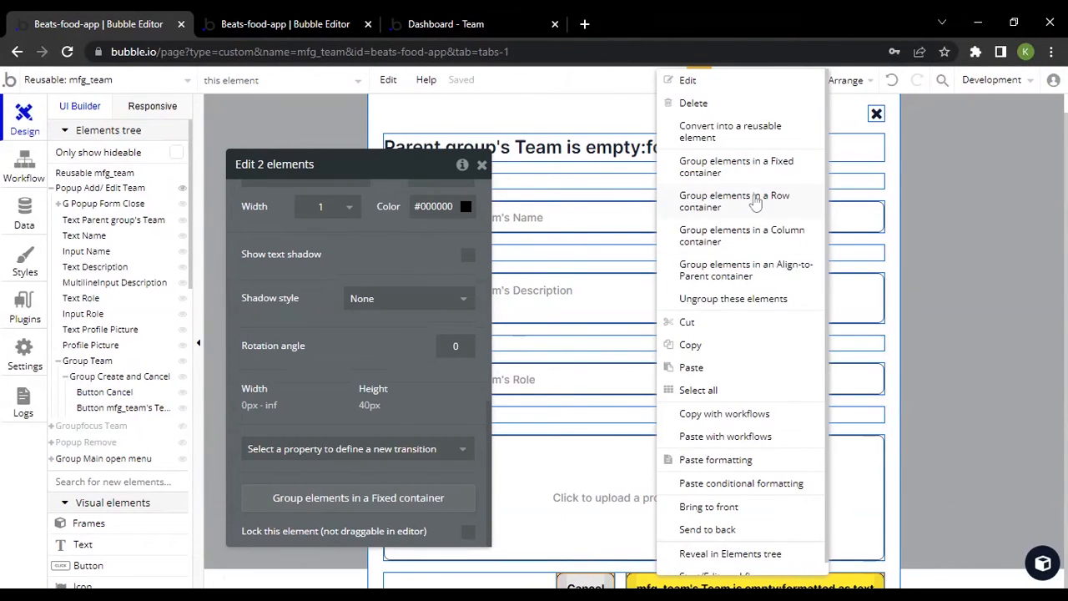
click(306, 250)
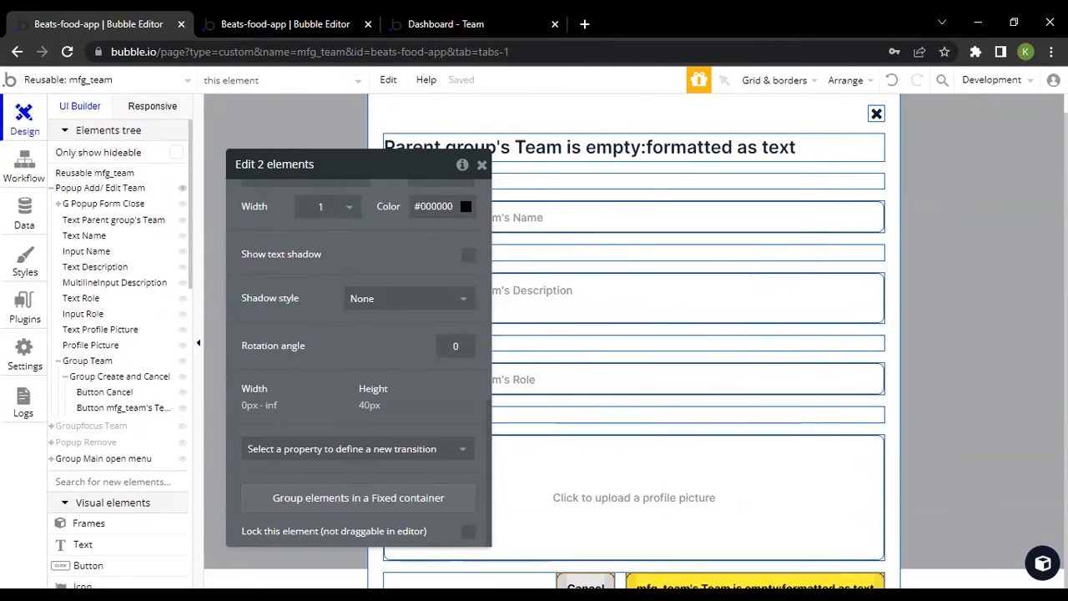
click(102, 378)
View the Name input's appearance settings and its conditions for the invalid and focused states
click(556, 220)
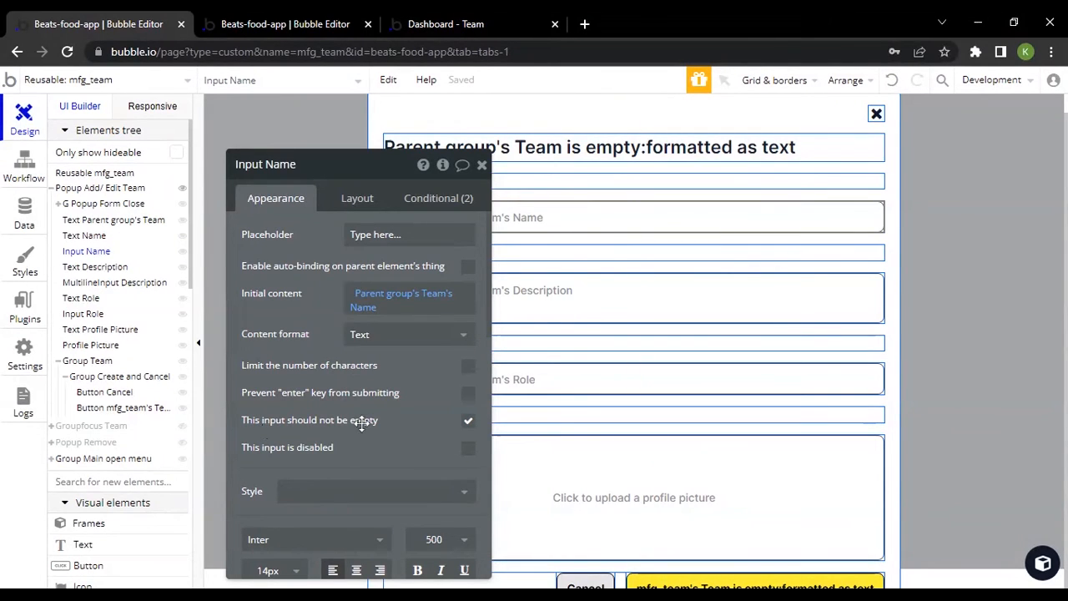
click(441, 201)
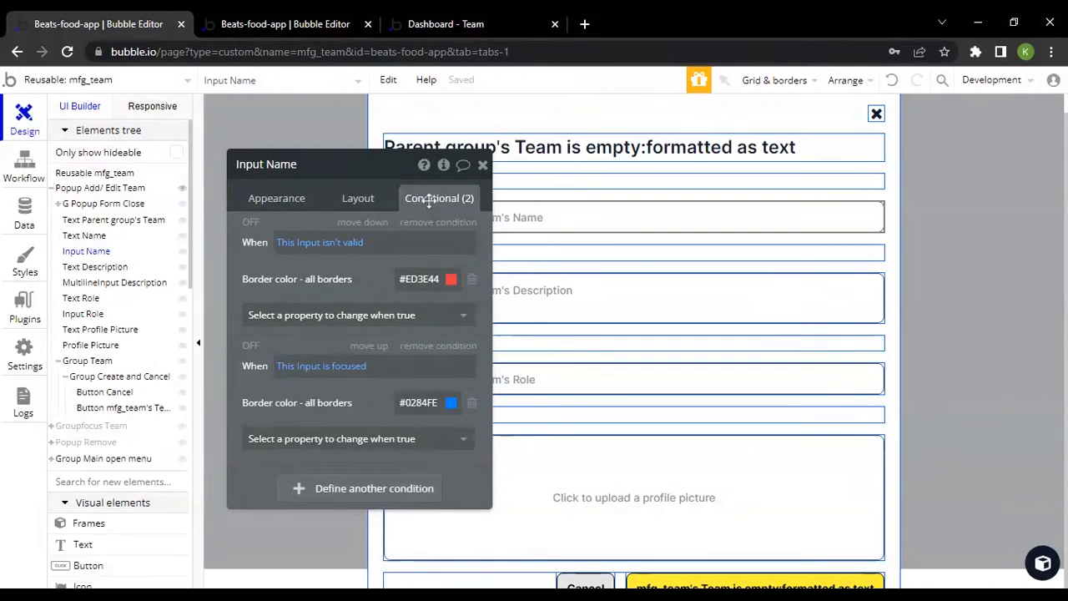
drag(359, 279, 360, 266)
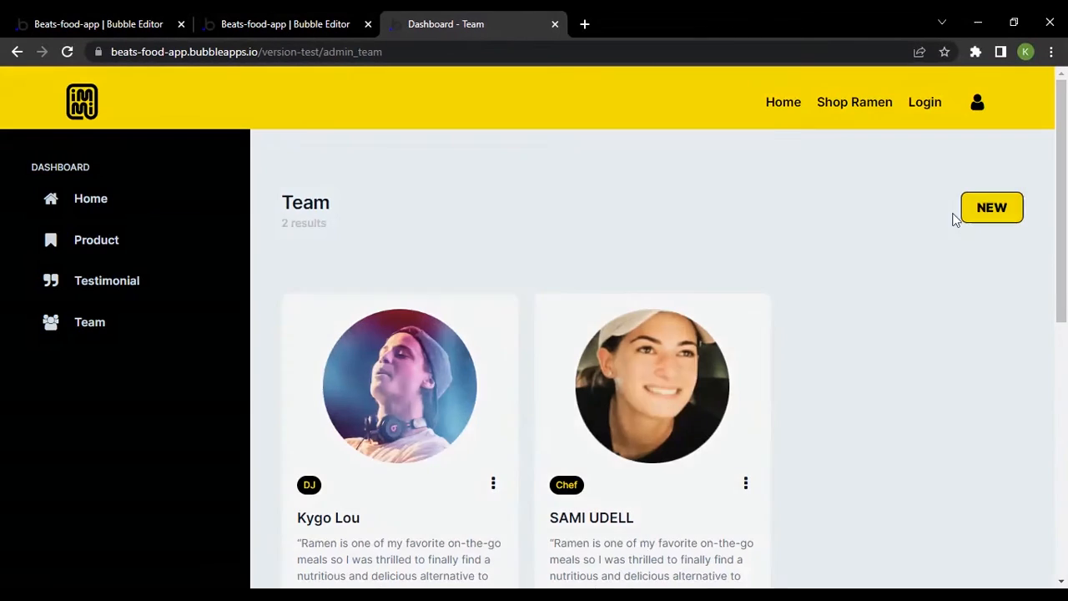
Open the Create Team popup in the live preview, focus its Name field to check the border, and return to the mfg_team editor
click(964, 214)
click(382, 232)
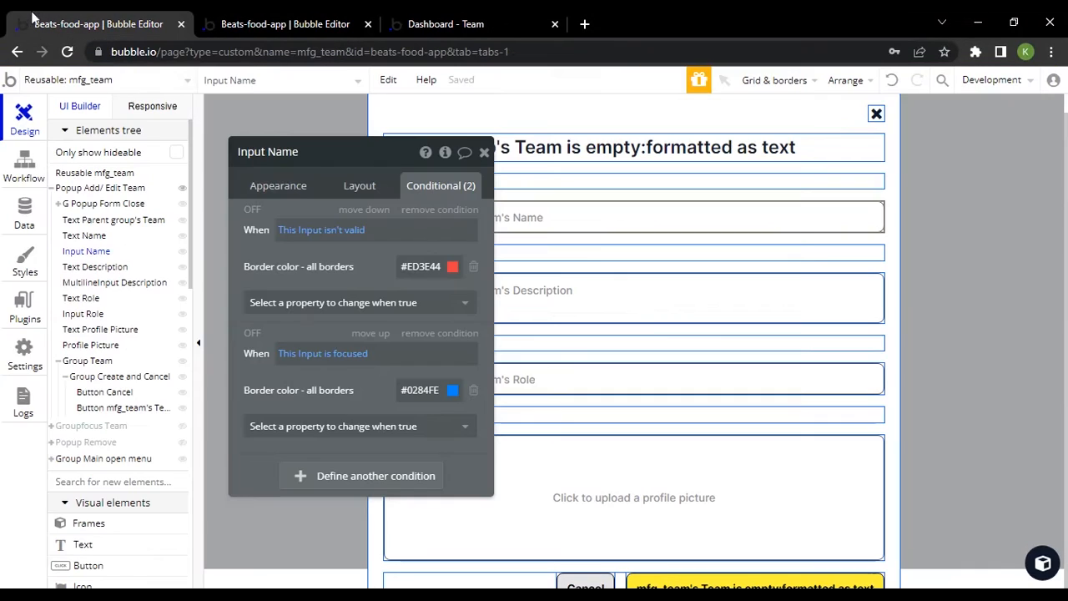
click(102, 24)
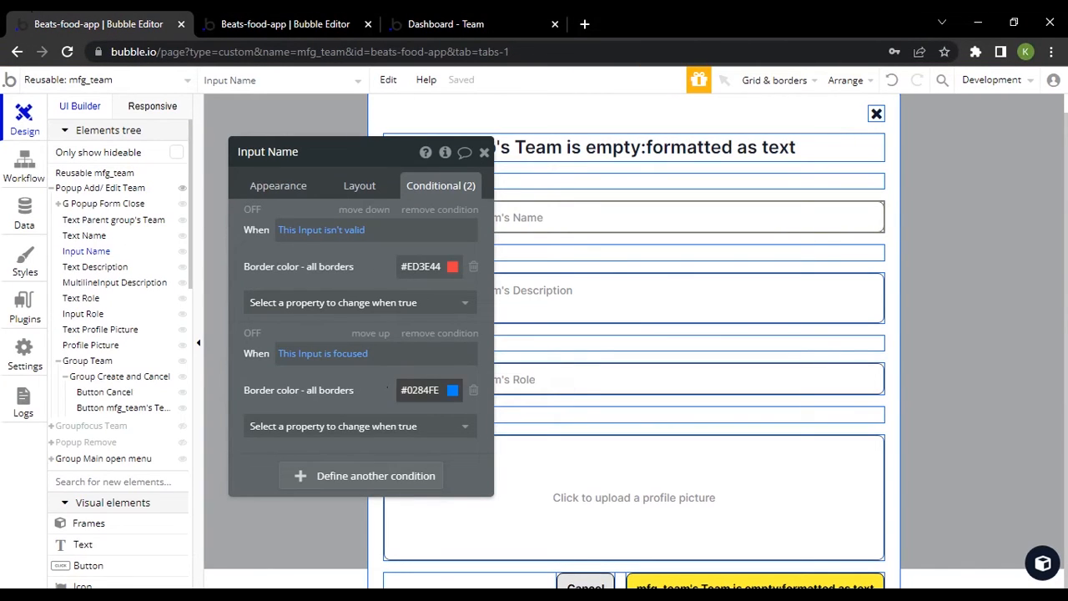
Select the popup's yellow create button and look through its conditions
click(648, 584)
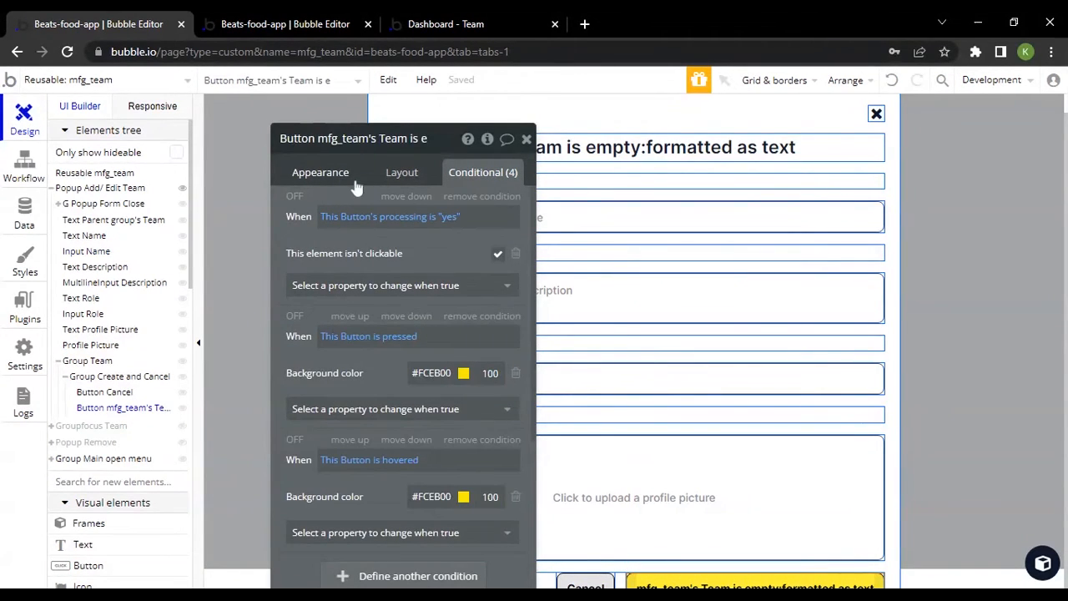
scroll(428, 351, down, 2)
scroll(417, 350, up, 2)
scroll(393, 350, down, 2)
scroll(393, 350, up, 2)
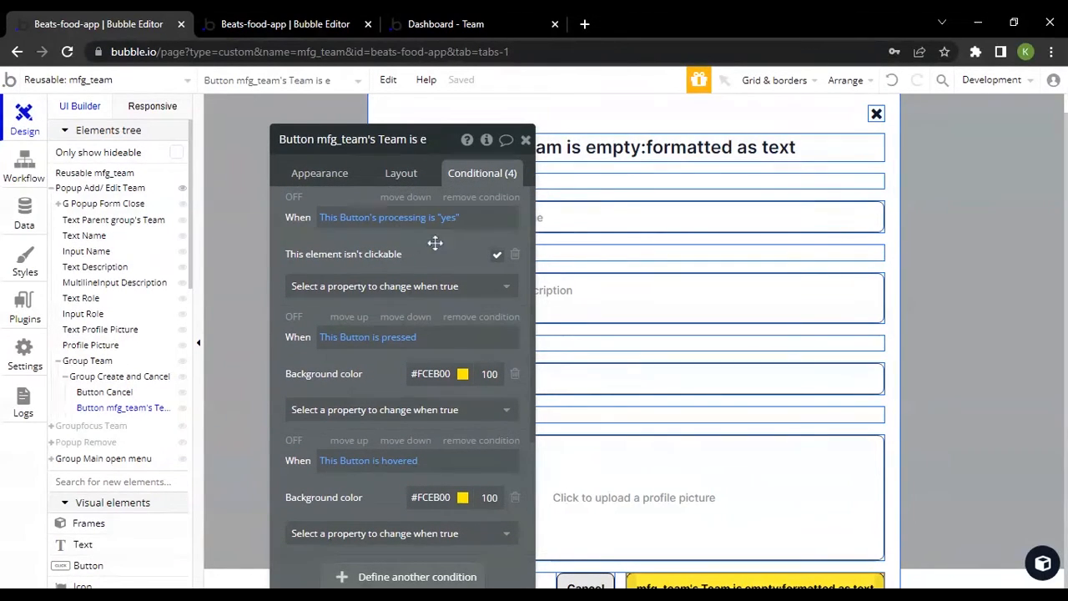
Inspect the create button's processing custom state in the element inspector and close the inspector
click(486, 141)
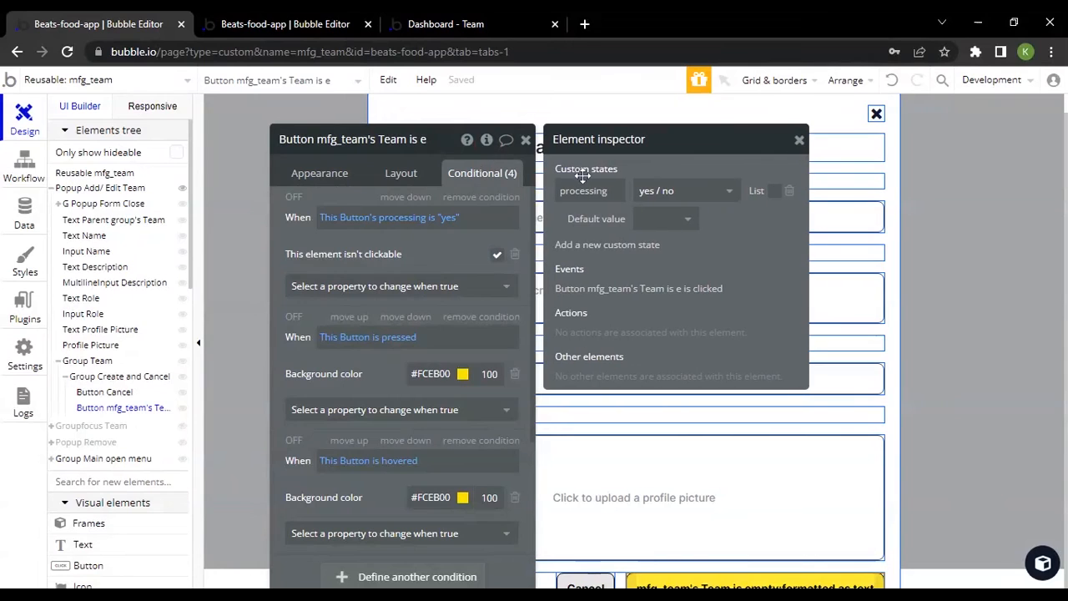
click(595, 191)
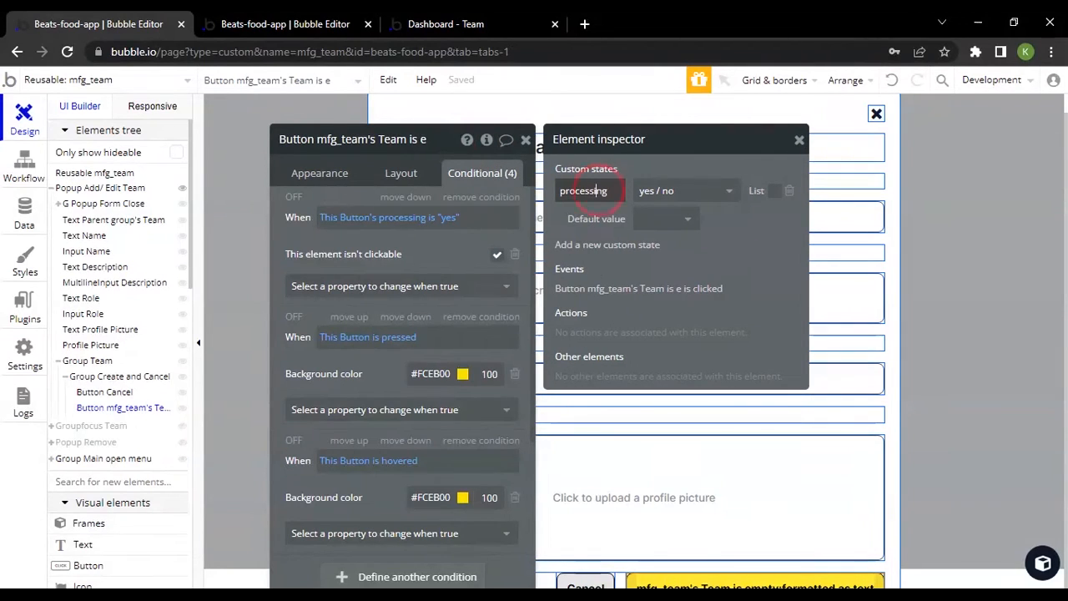
click(798, 145)
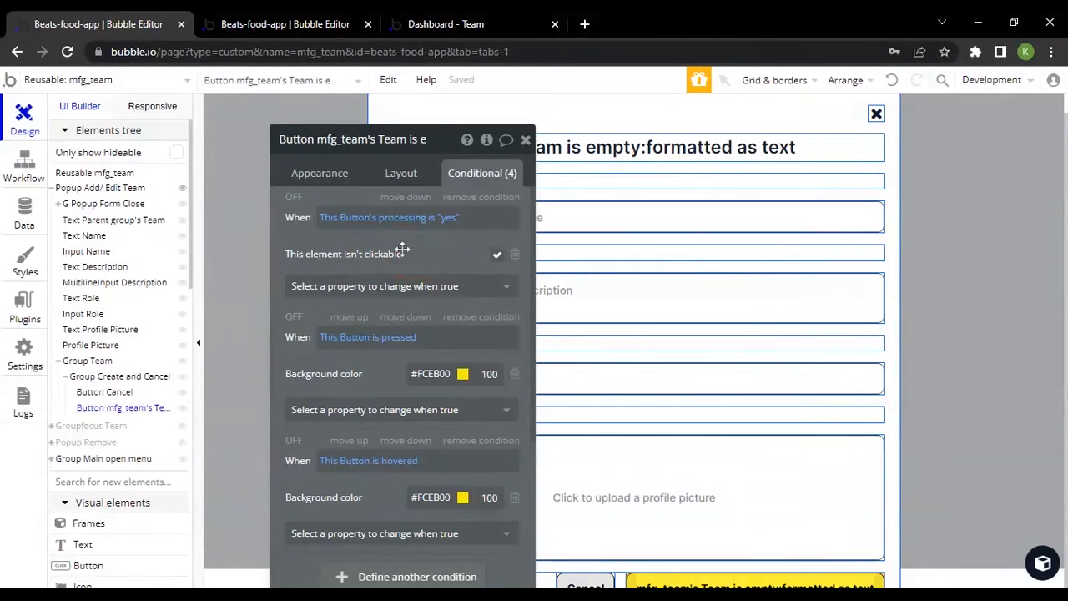
Examine the create button's pressed, hovered and isn't clickable conditions, including the background color used when it isn't clickable
drag(400, 249, 400, 184)
scroll(401, 183, down, 3)
scroll(383, 269, up, 3)
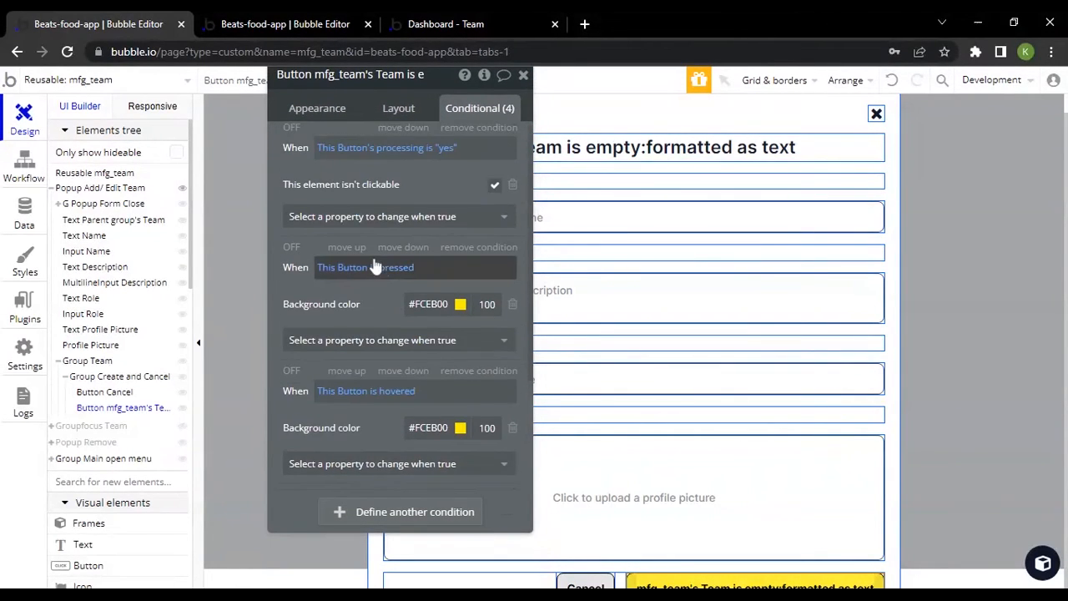
scroll(376, 252, down, 3)
scroll(375, 252, up, 2)
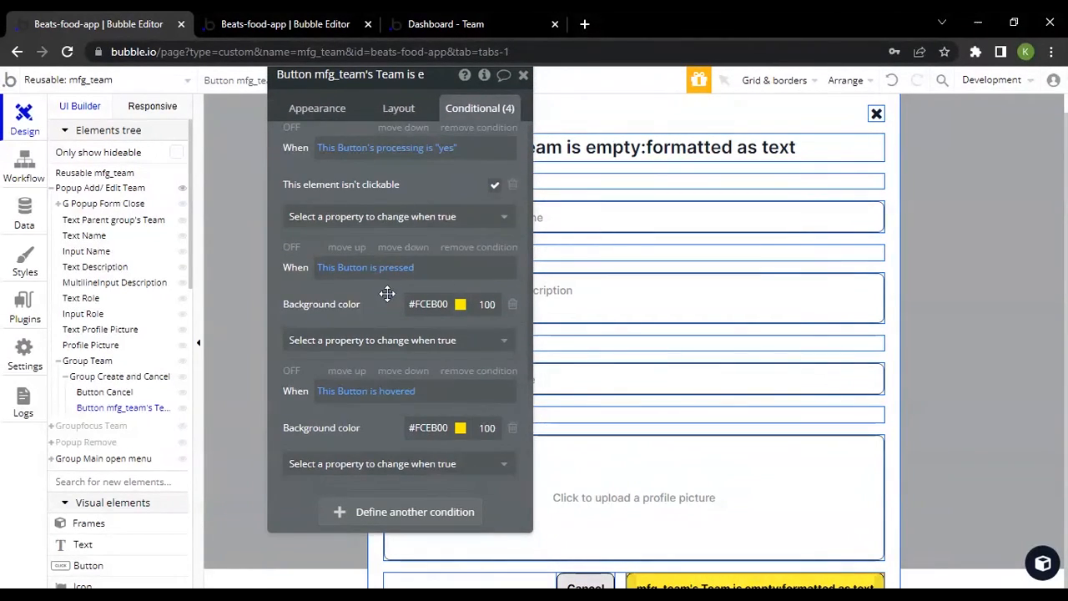
scroll(389, 281, down, 2)
scroll(424, 209, up, 1)
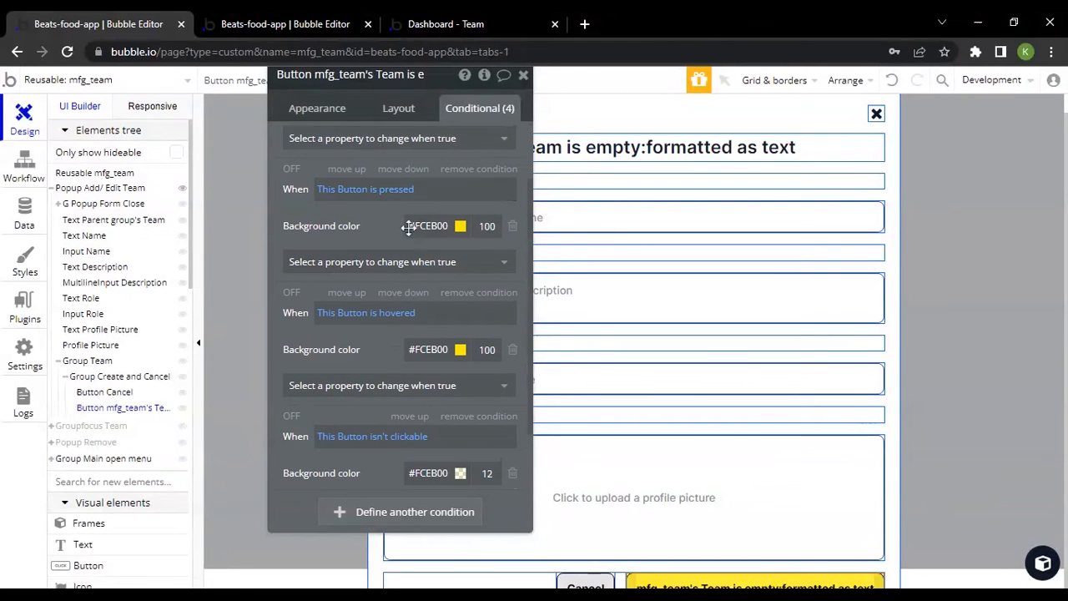
scroll(387, 371, down, 1)
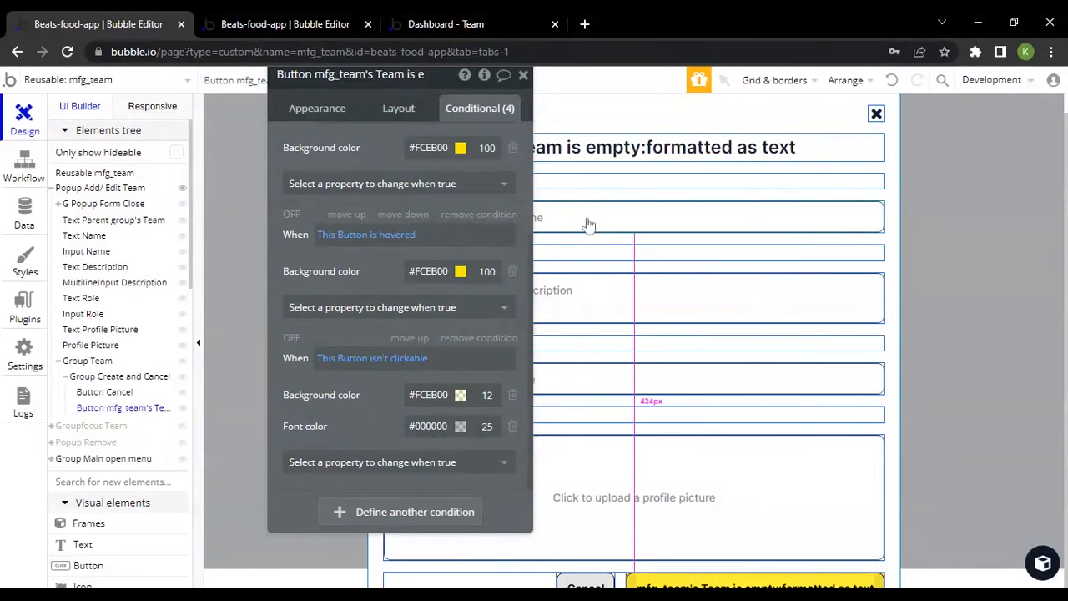
click(402, 395)
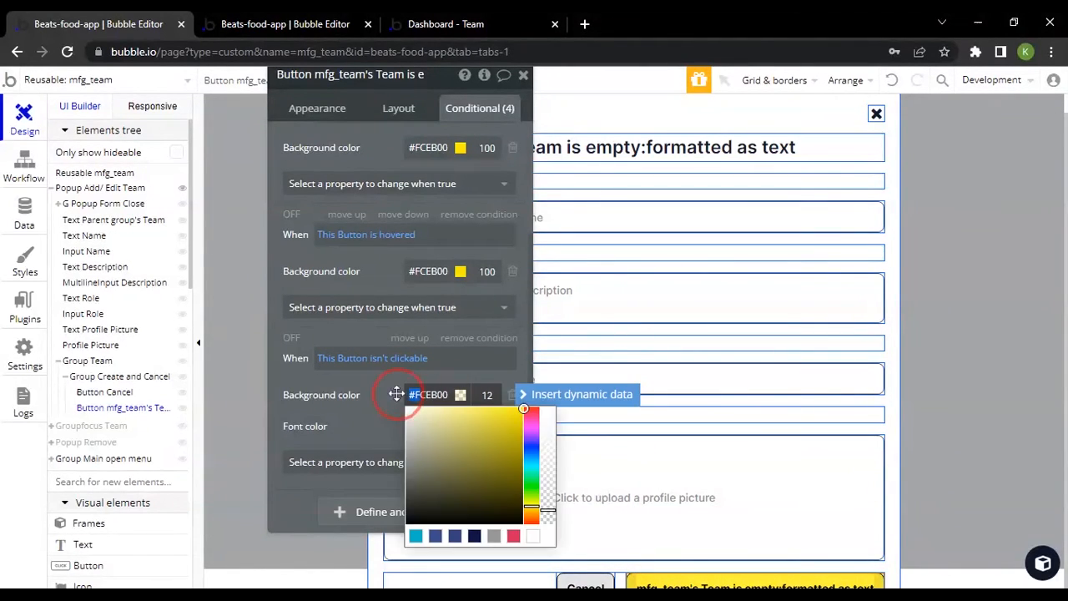
click(367, 406)
scroll(369, 382, up, 2)
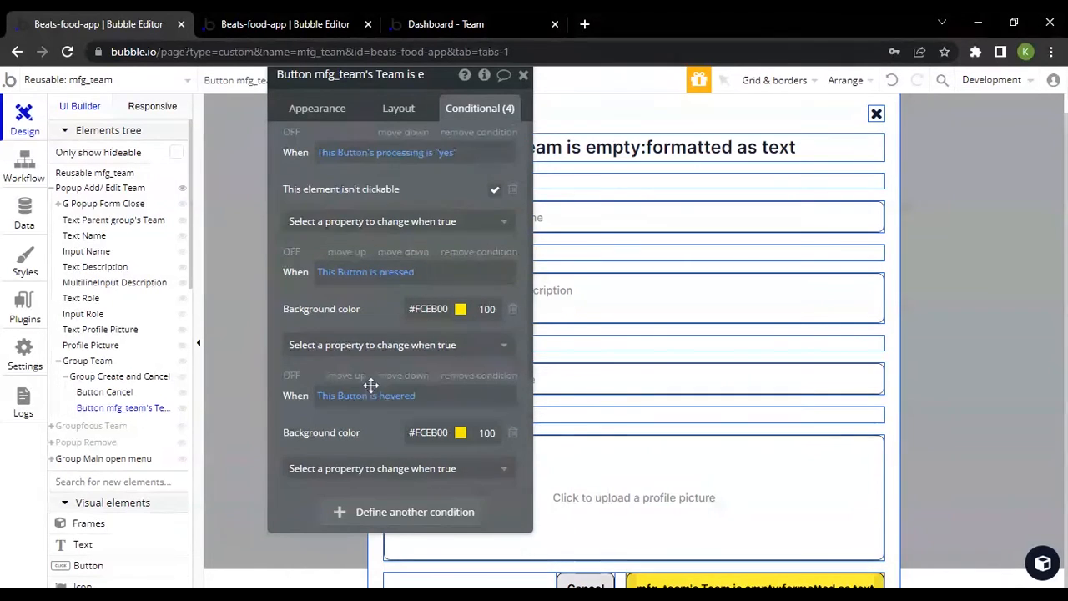
View the create button's appearance settings with its dynamic label expression
click(321, 112)
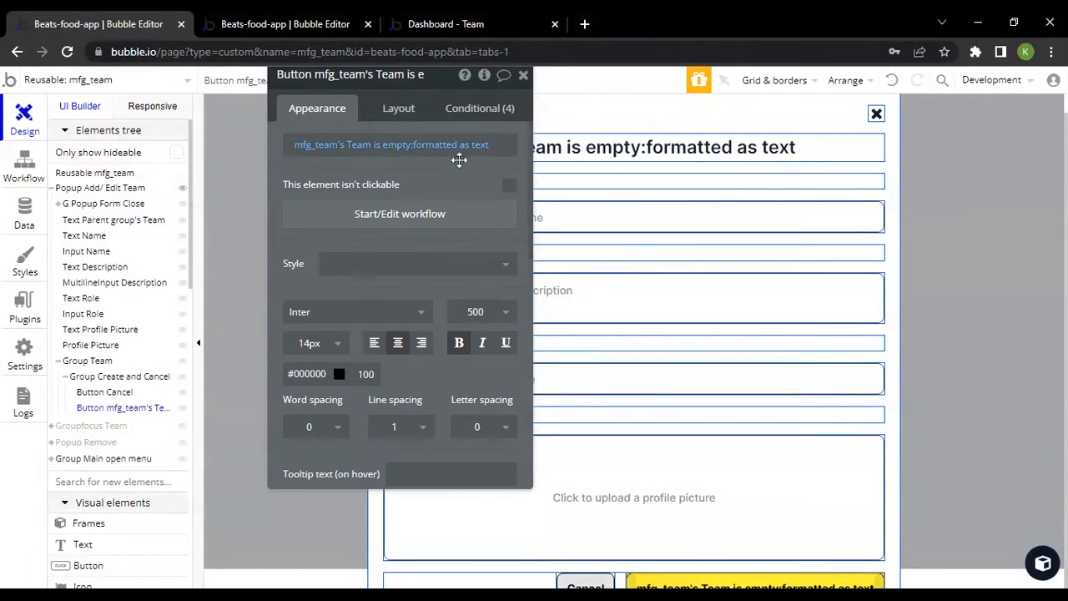
drag(338, 172, 338, 195)
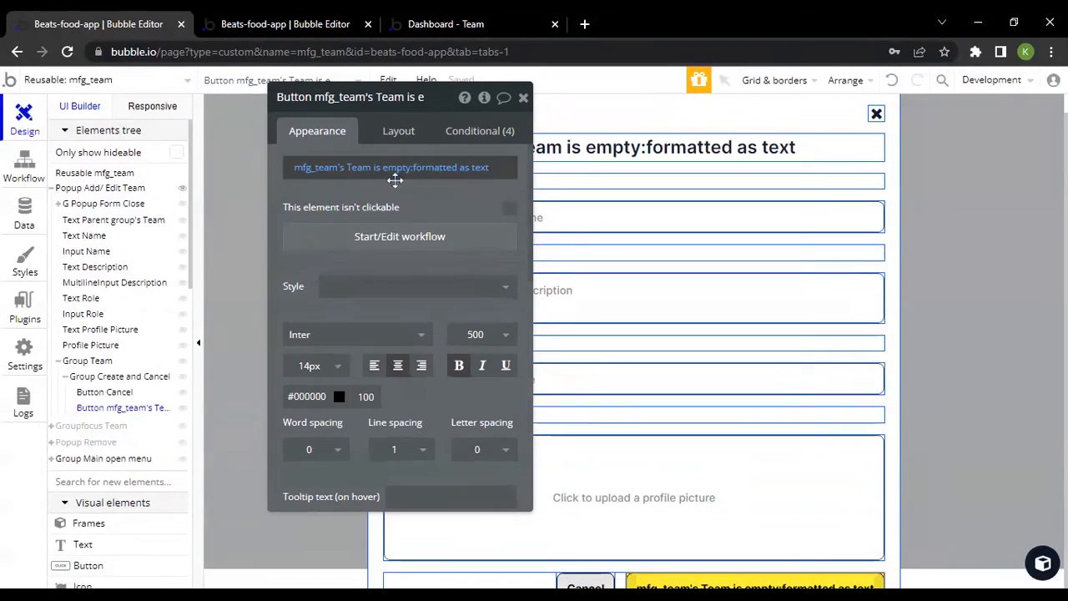
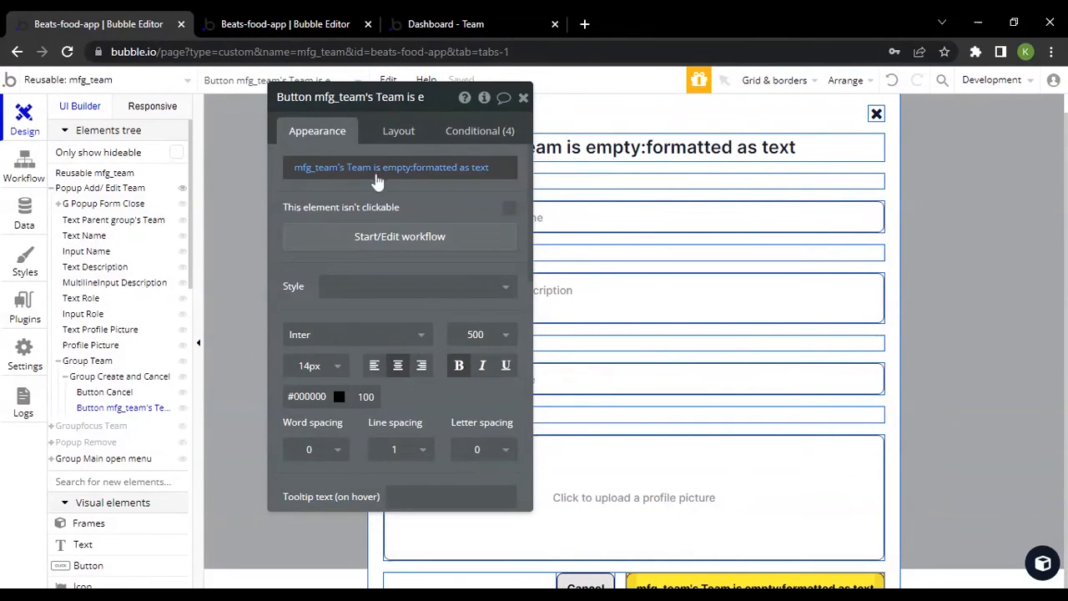
Inspect the Boolean formatting of the create button's label, with its yes text Create and no text Save
click(450, 171)
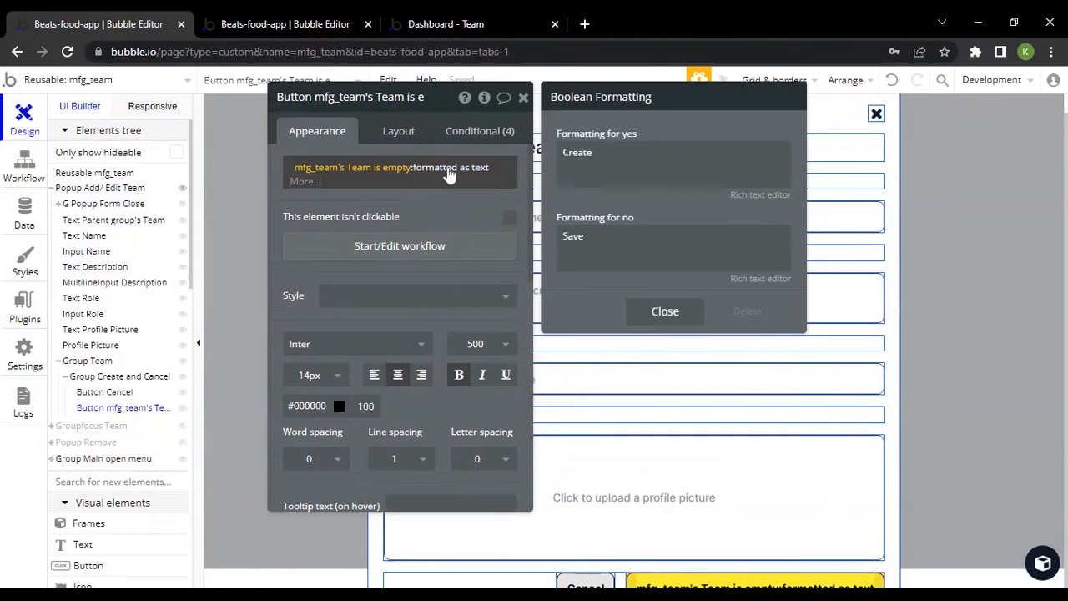
drag(607, 156, 550, 153)
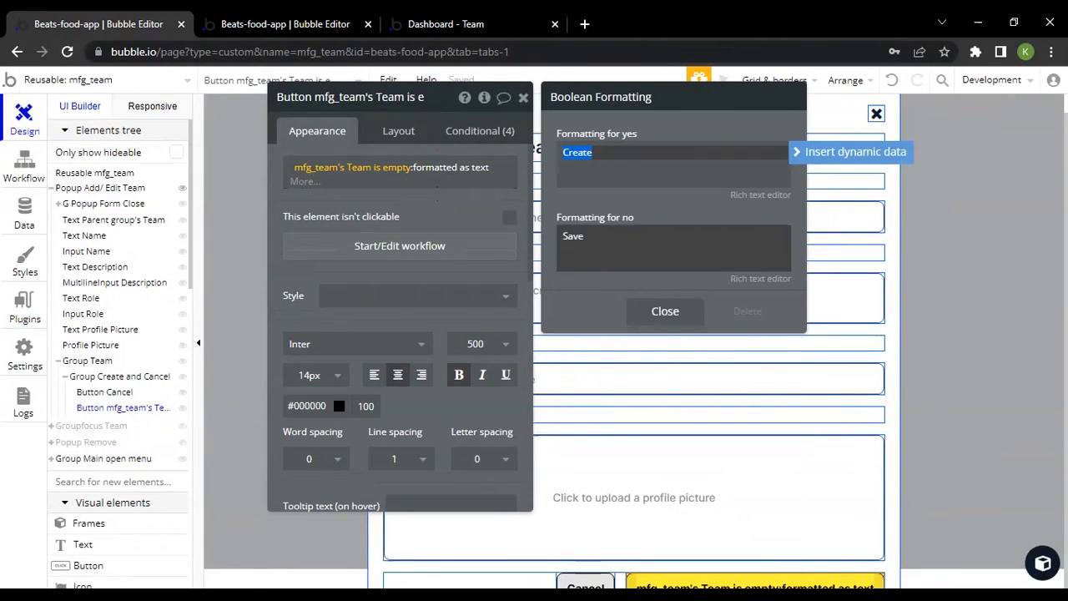
drag(609, 242, 526, 225)
click(526, 223)
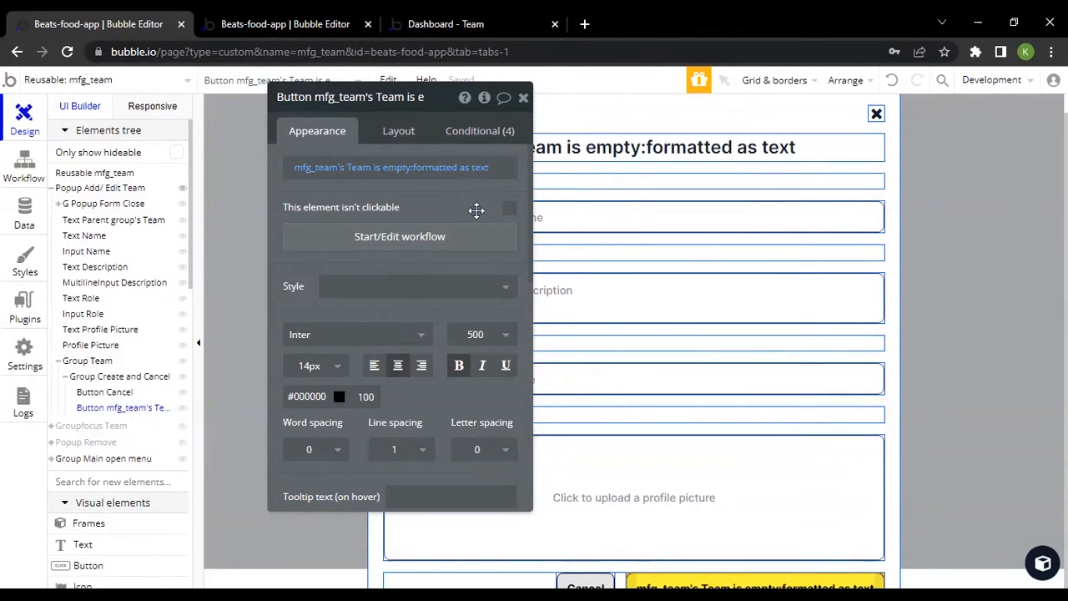
Compare the Edit Team popup of the DJ member with the Create Team popup in the live preview, closing each one
click(462, 23)
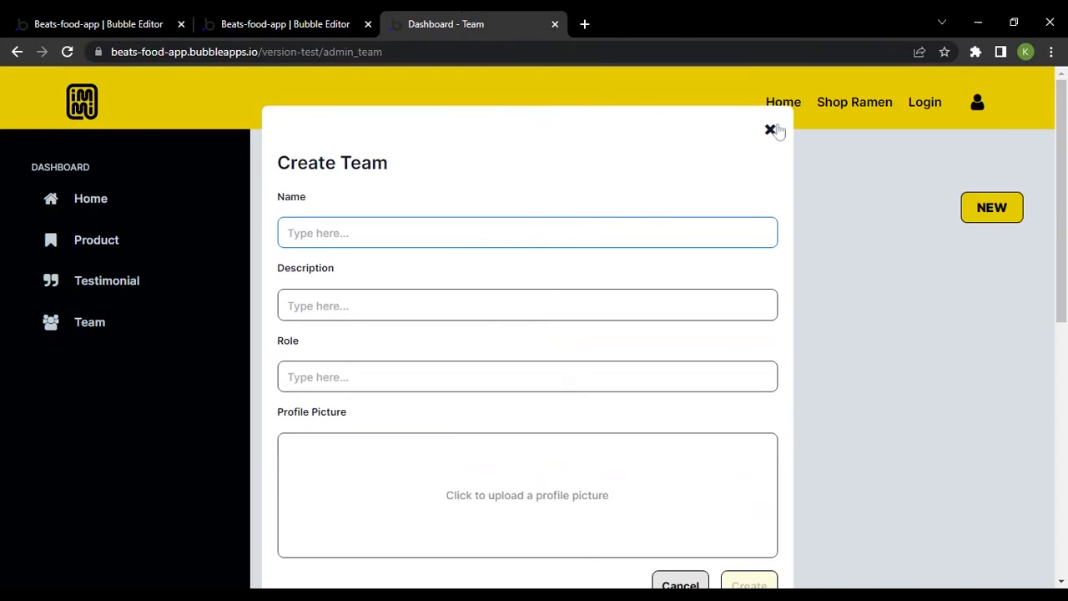
click(770, 131)
click(493, 484)
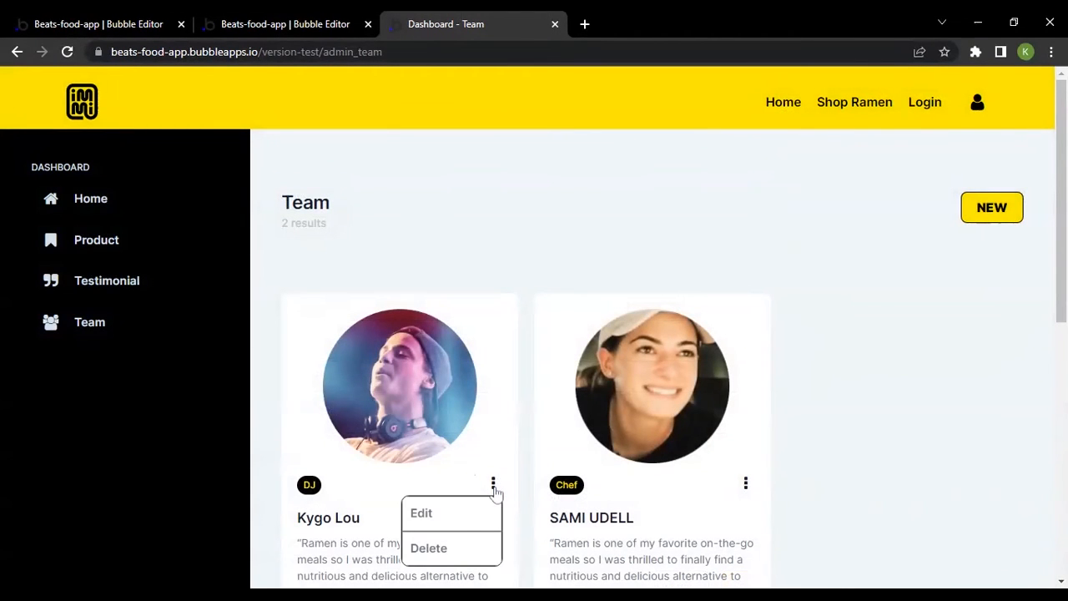
click(447, 516)
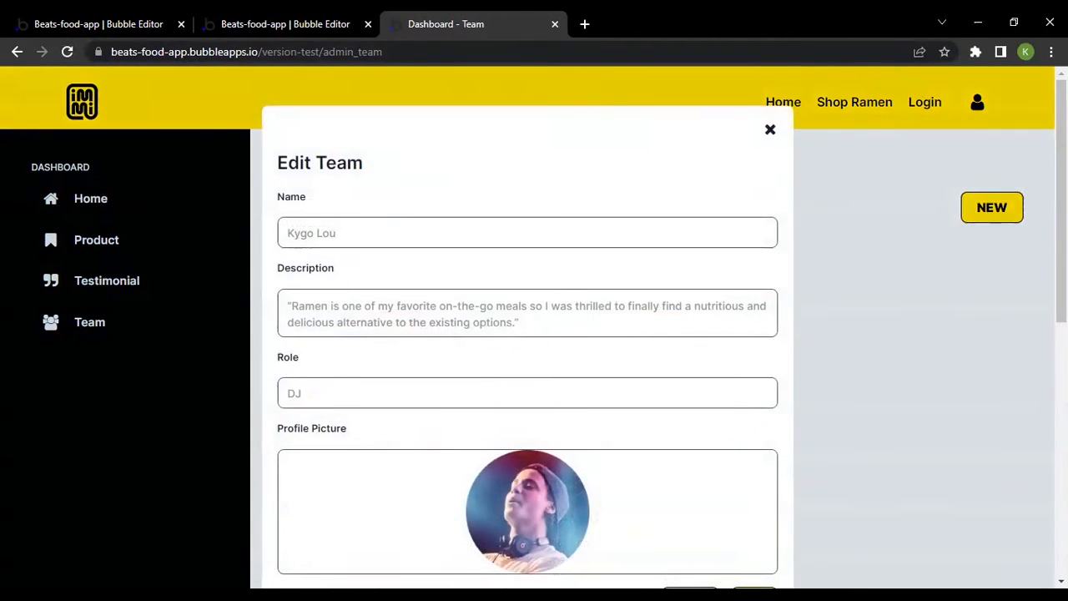
click(769, 132)
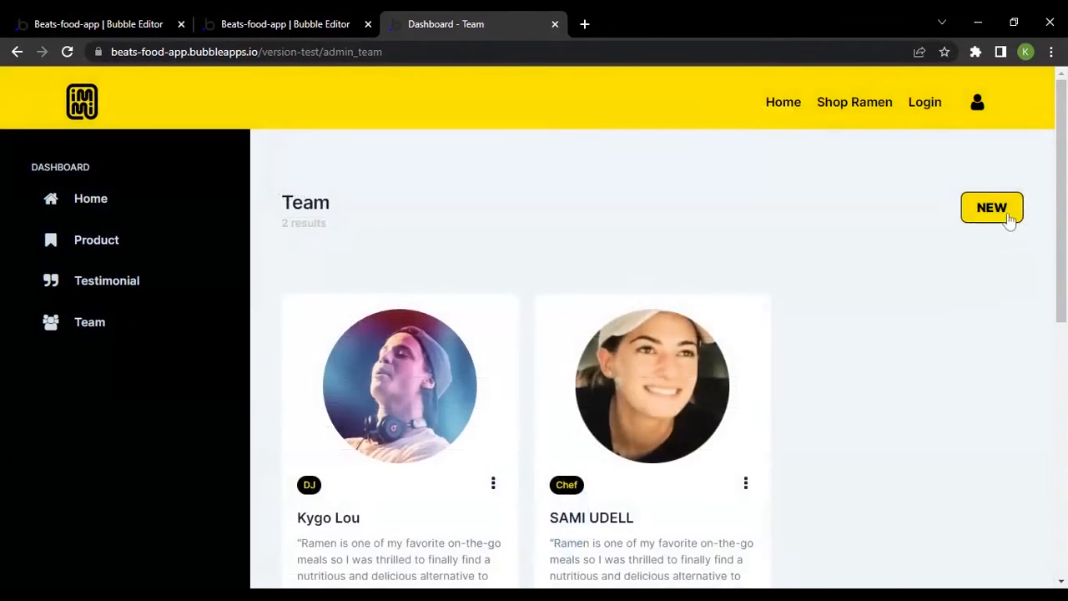
click(992, 209)
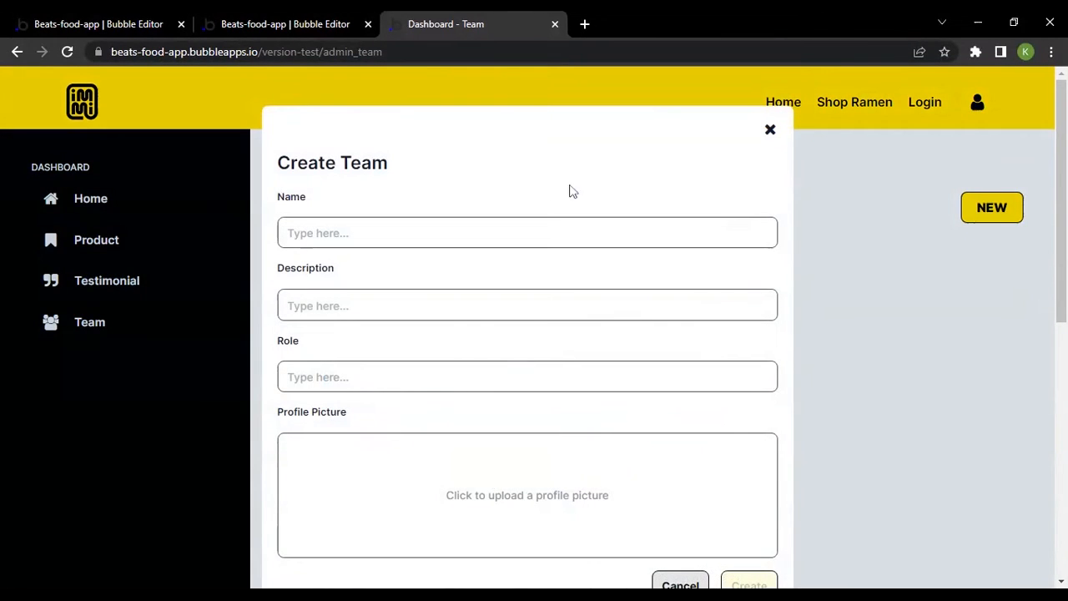
click(769, 130)
Check the popup title text's properties in the editor and open the workflow of the yellow create button
click(71, 20)
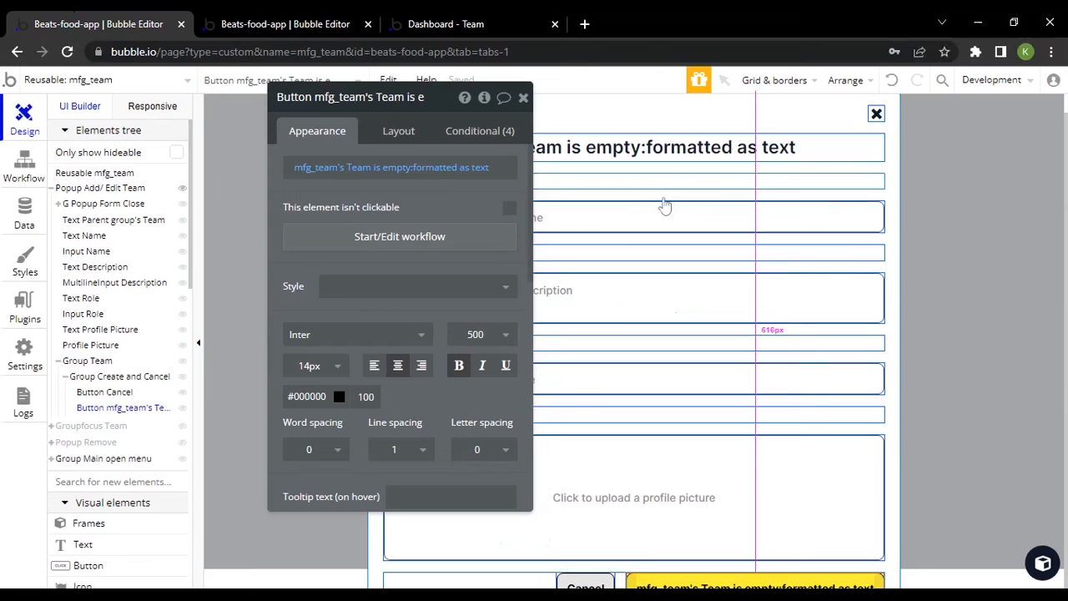
click(652, 157)
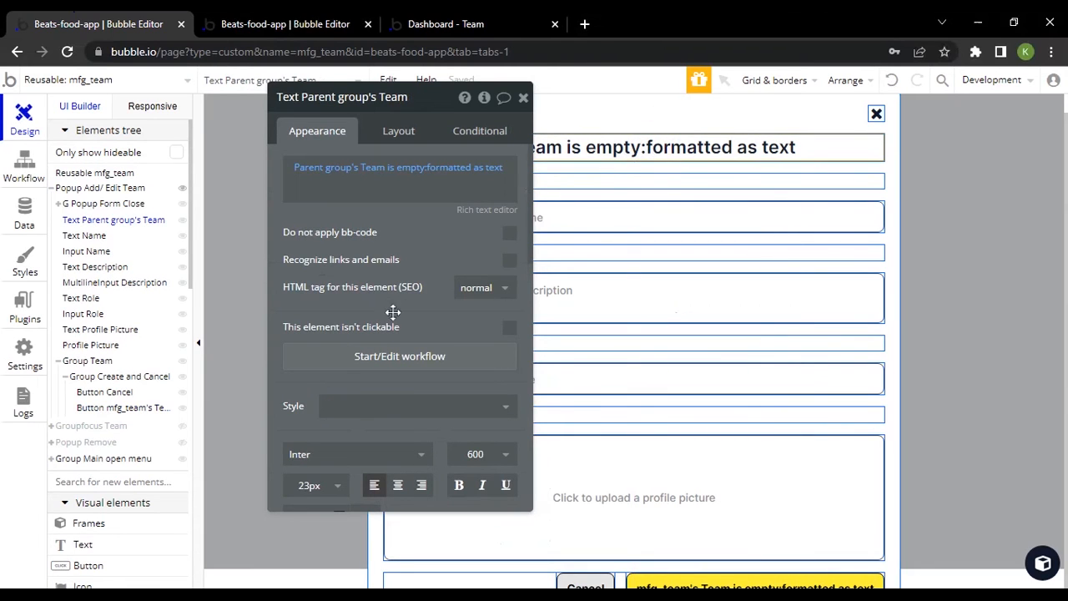
scroll(393, 311, down, 4)
scroll(409, 306, up, 4)
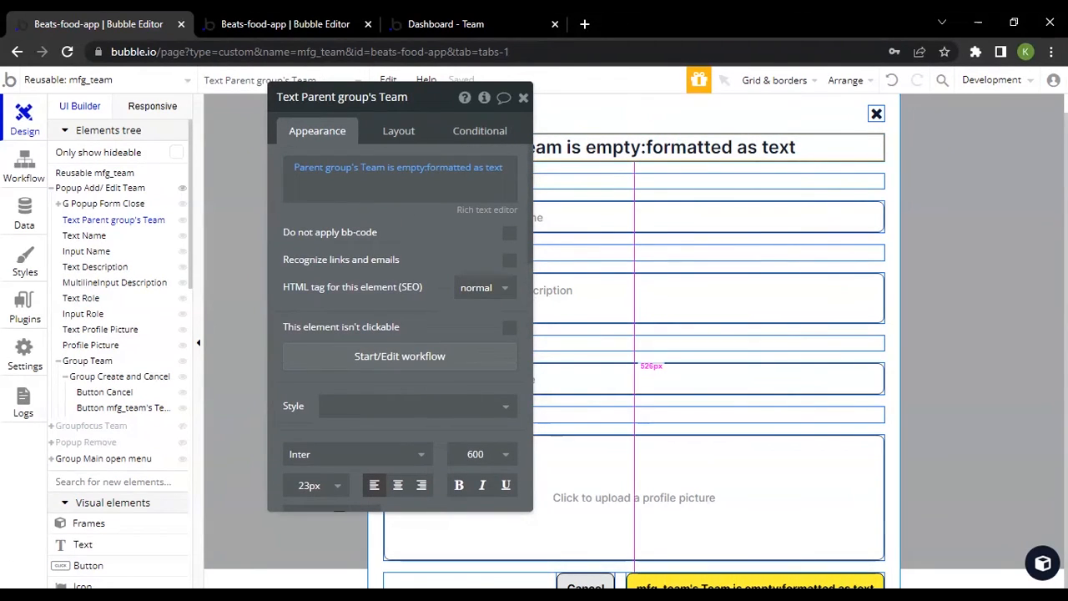
click(677, 586)
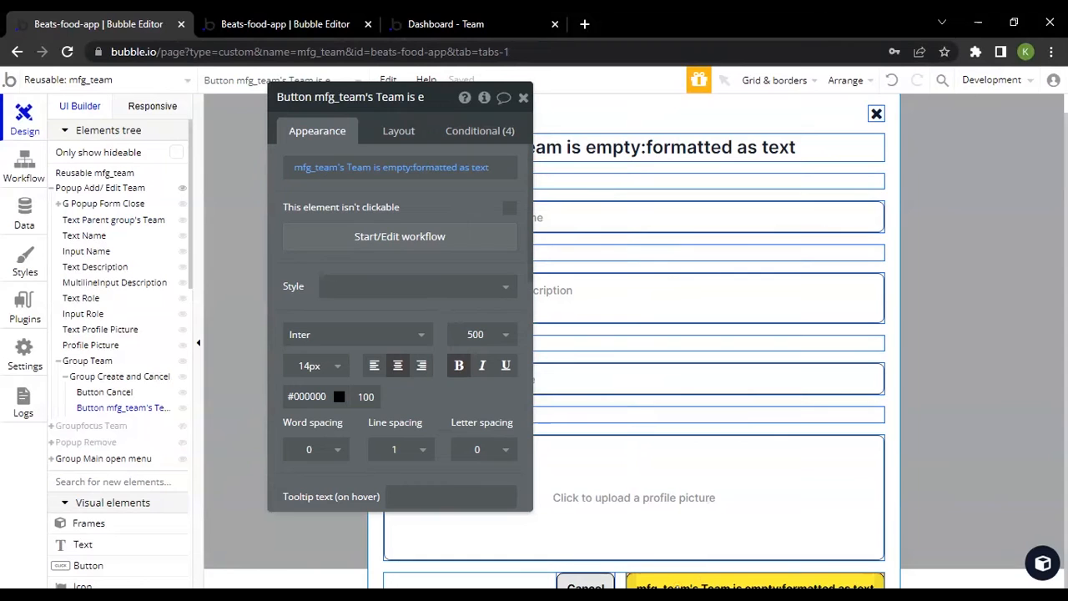
click(404, 240)
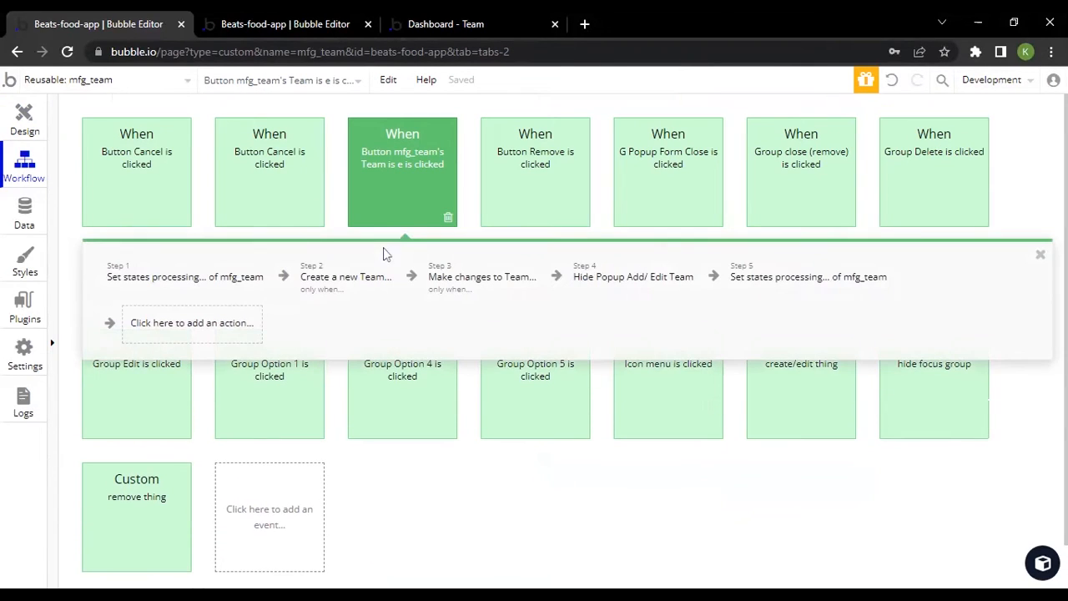
Review the Description, Name, Profile Picture and Role fields of the Team data type
click(19, 215)
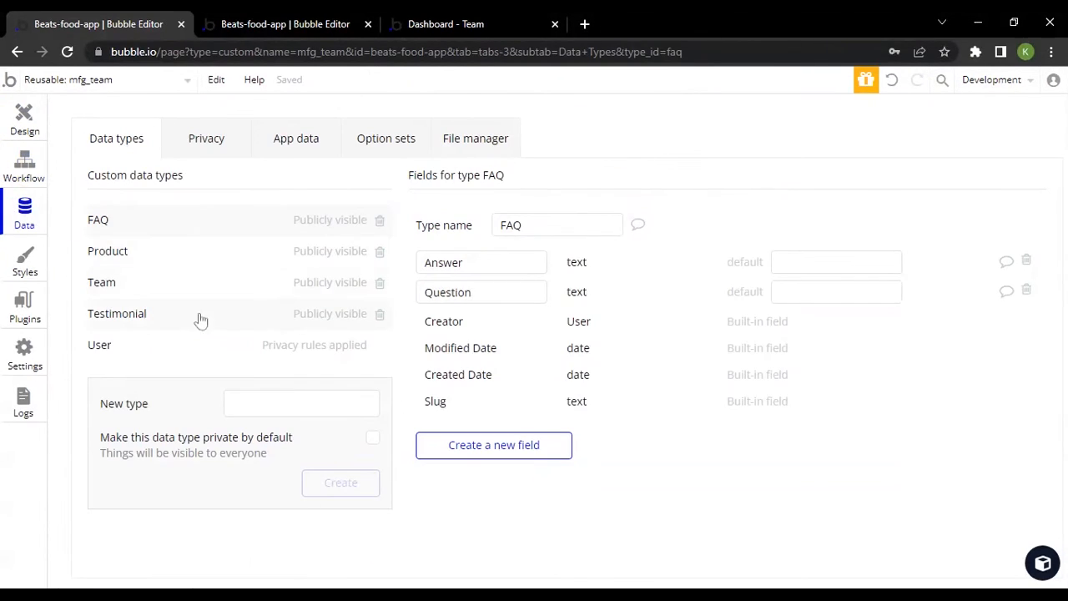
click(159, 289)
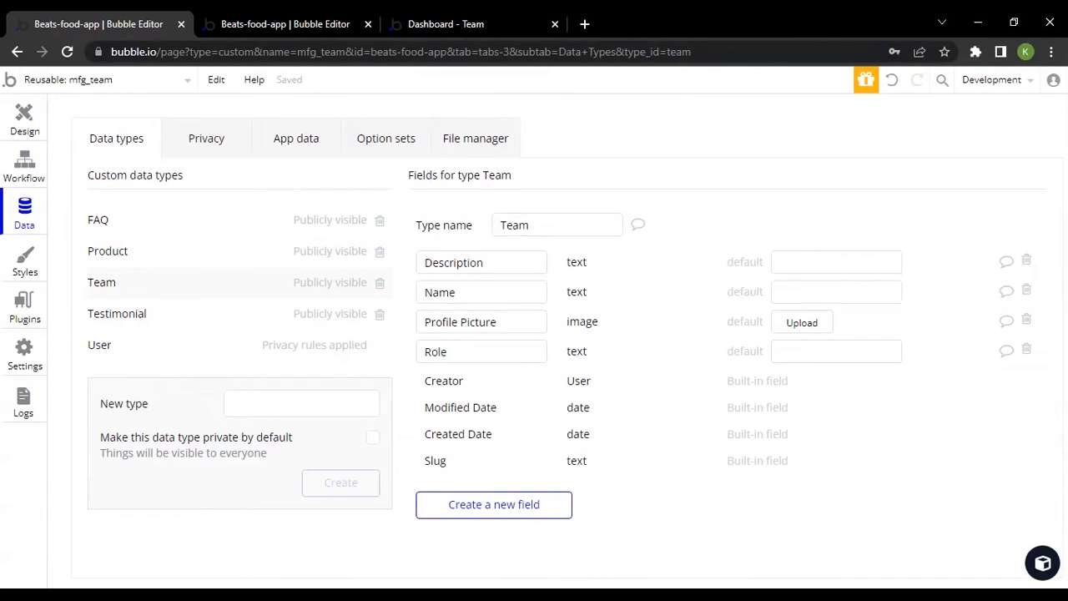
click(491, 263)
double_click(453, 262)
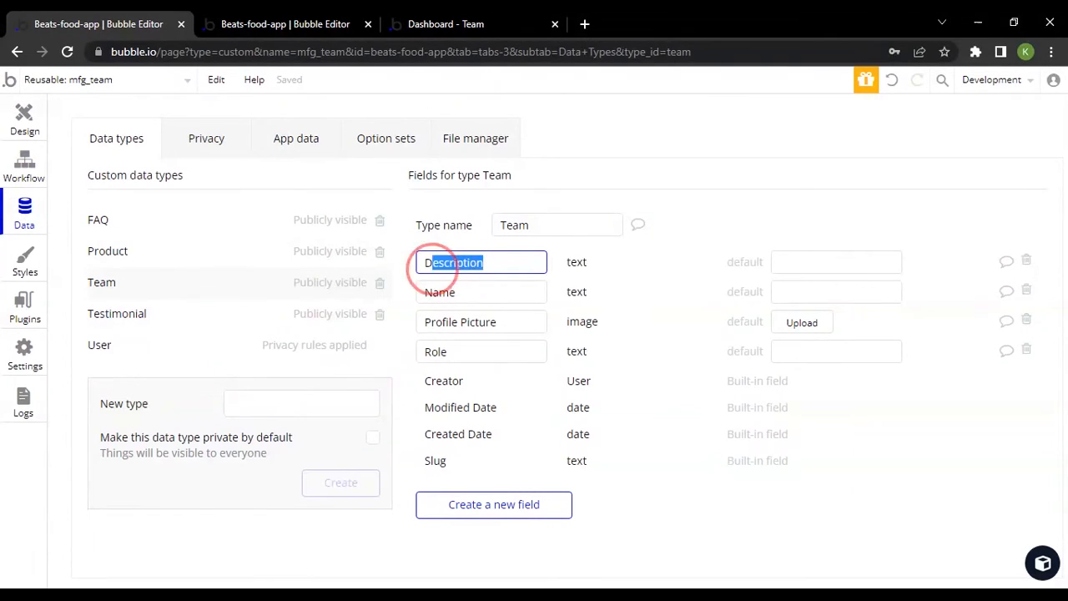
click(472, 292)
click(493, 348)
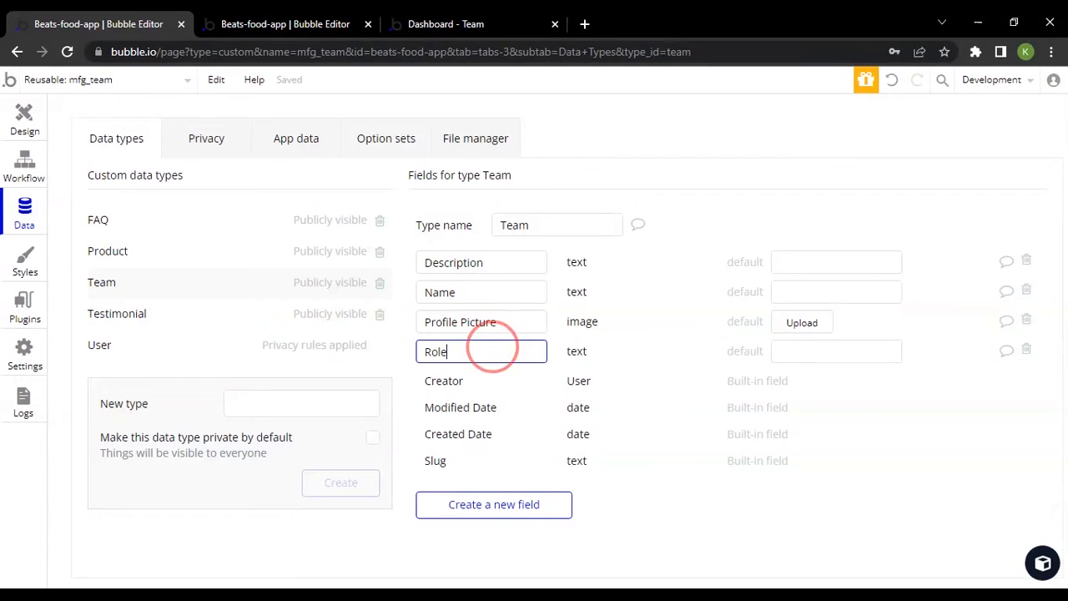
Return to the create button's workflow and examine its first Set state action and its Create a new Team action
click(20, 117)
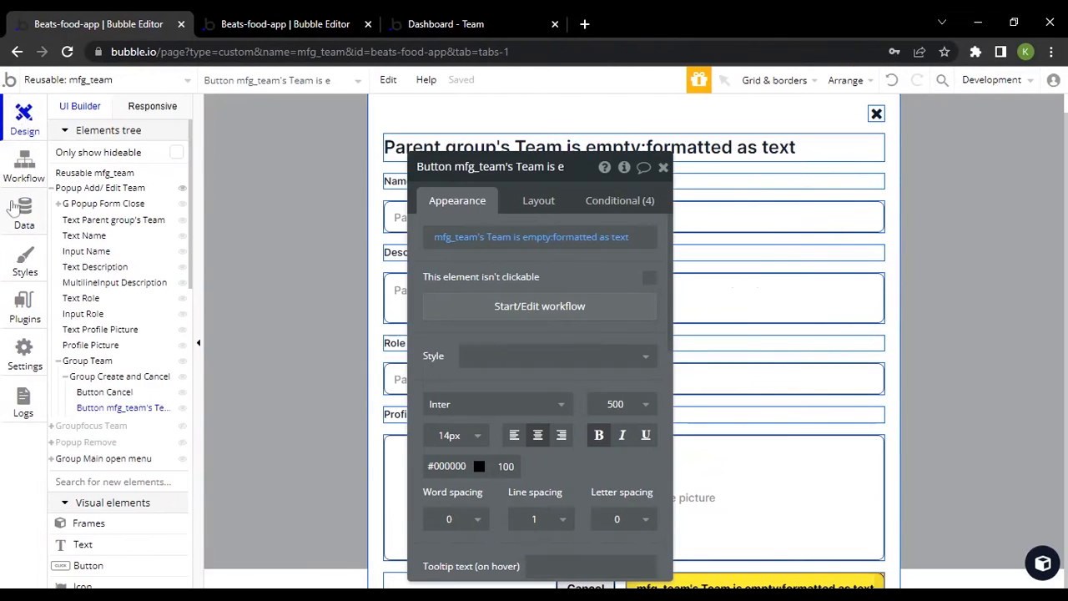
click(25, 164)
click(212, 278)
click(176, 279)
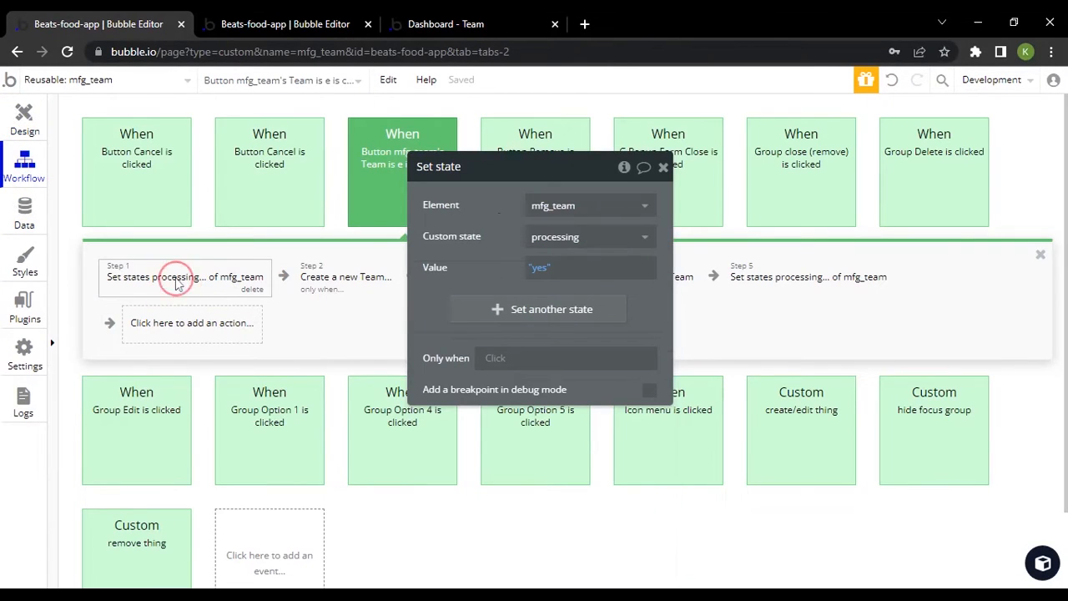
drag(472, 258, 488, 386)
click(370, 284)
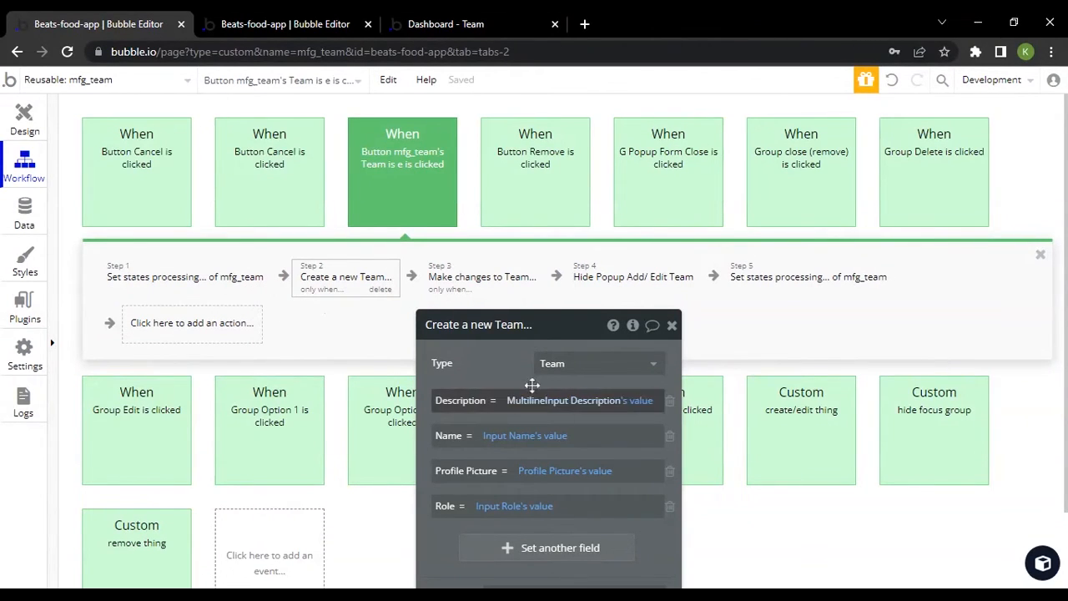
drag(503, 357, 614, 213)
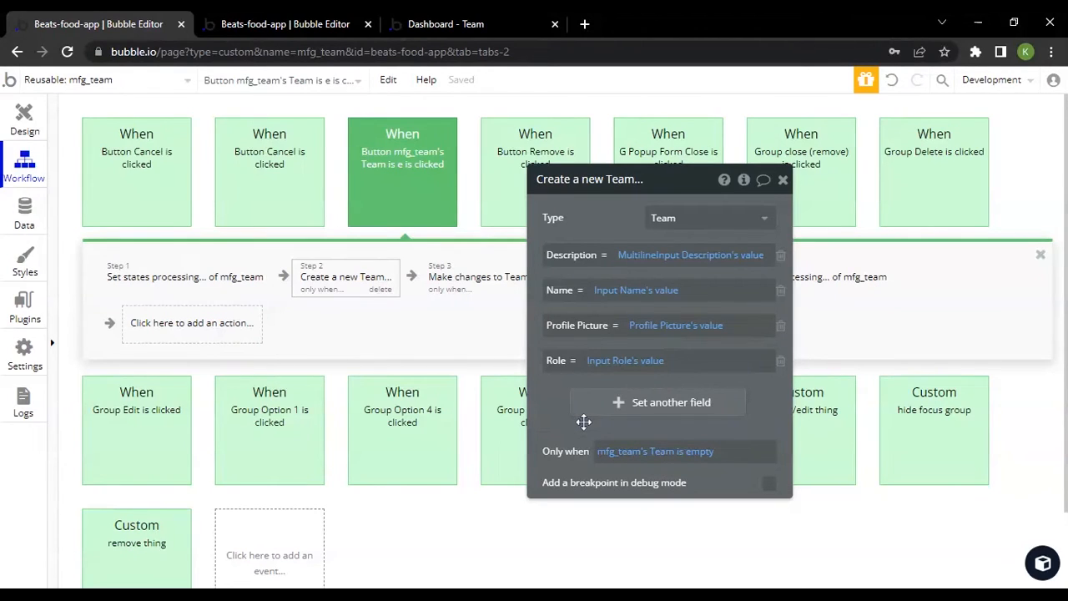
Examine the workflow's remaining actions, from Make changes to Team through the final Set state of processing
click(459, 283)
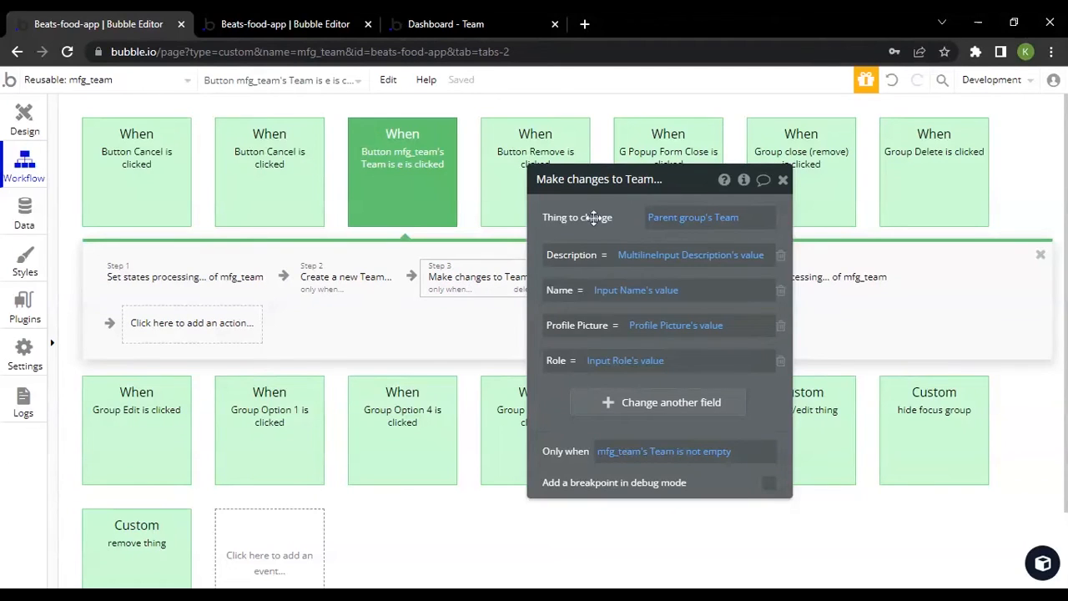
drag(591, 219, 618, 226)
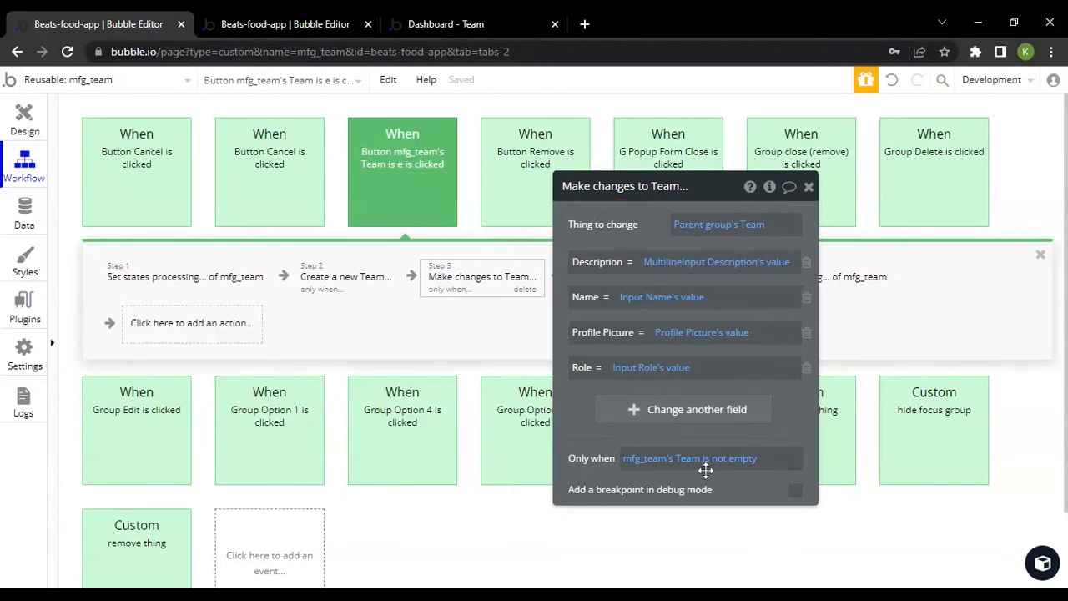
drag(706, 463, 414, 456)
click(623, 271)
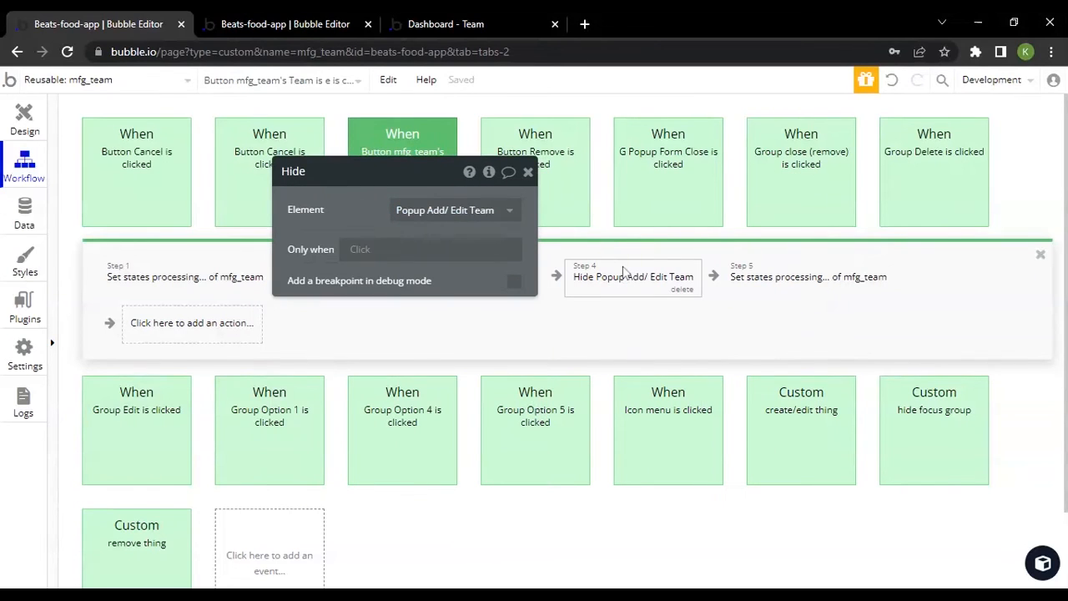
click(787, 279)
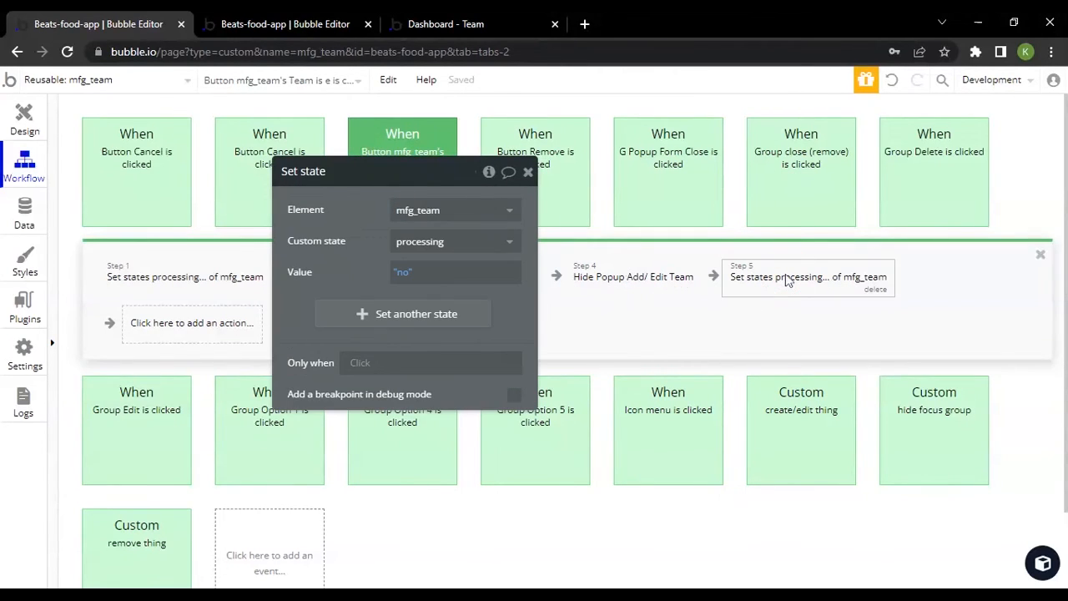
View the Cancel button's conditions and compare them with the button in the live preview's Create Team popup
click(18, 129)
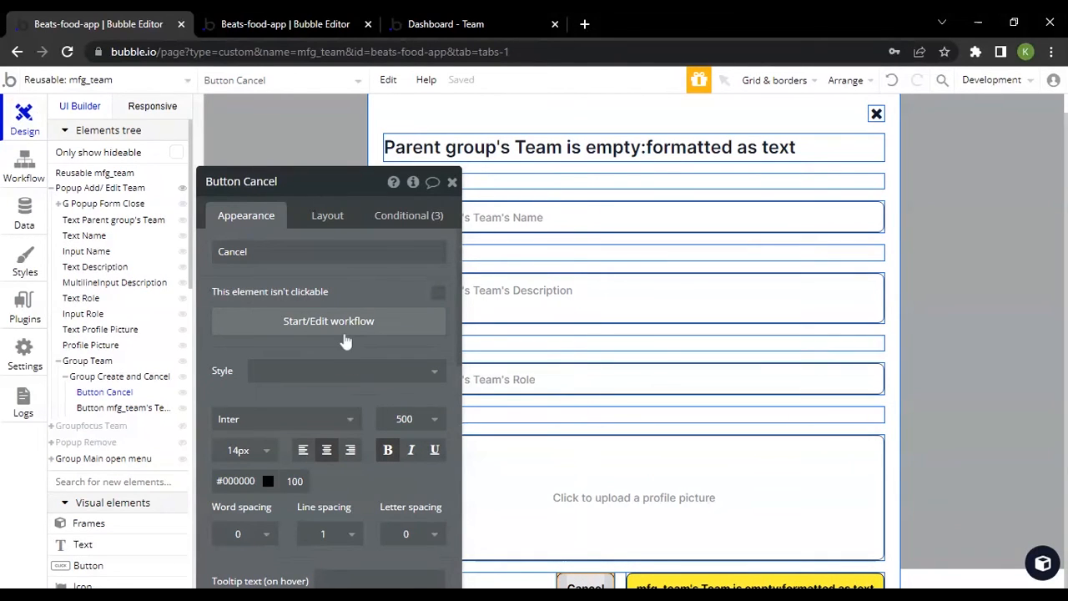
click(414, 216)
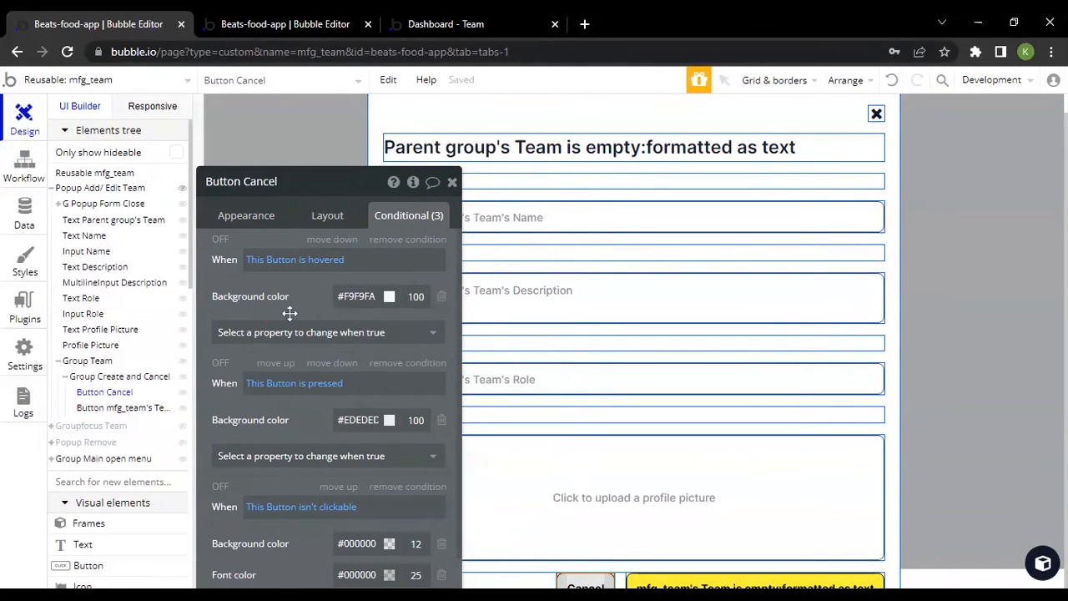
click(447, 15)
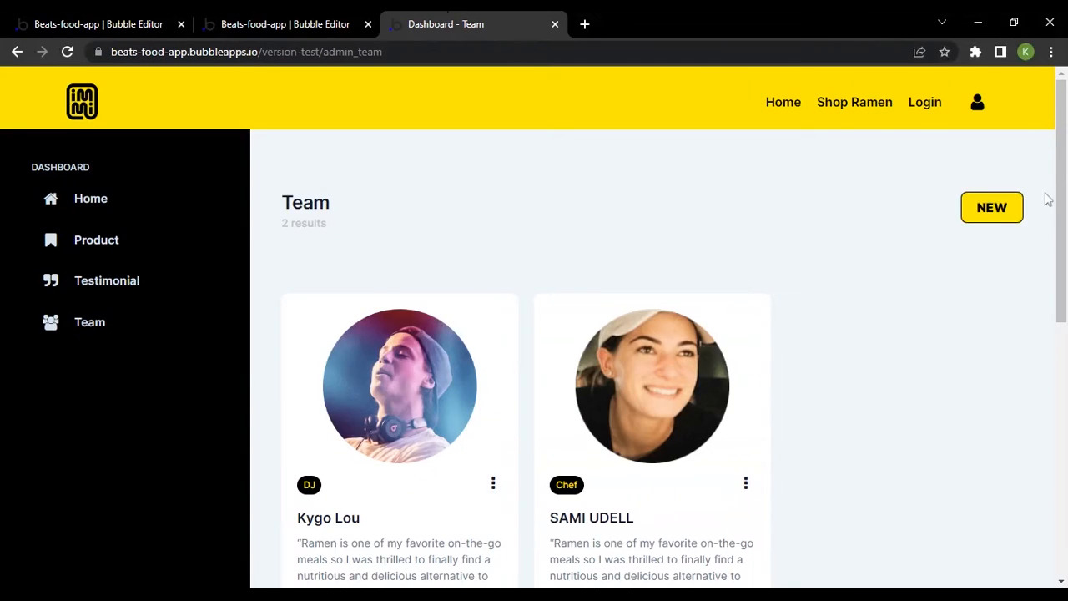
click(987, 207)
scroll(692, 582, down, 2)
scroll(691, 583, down, 1)
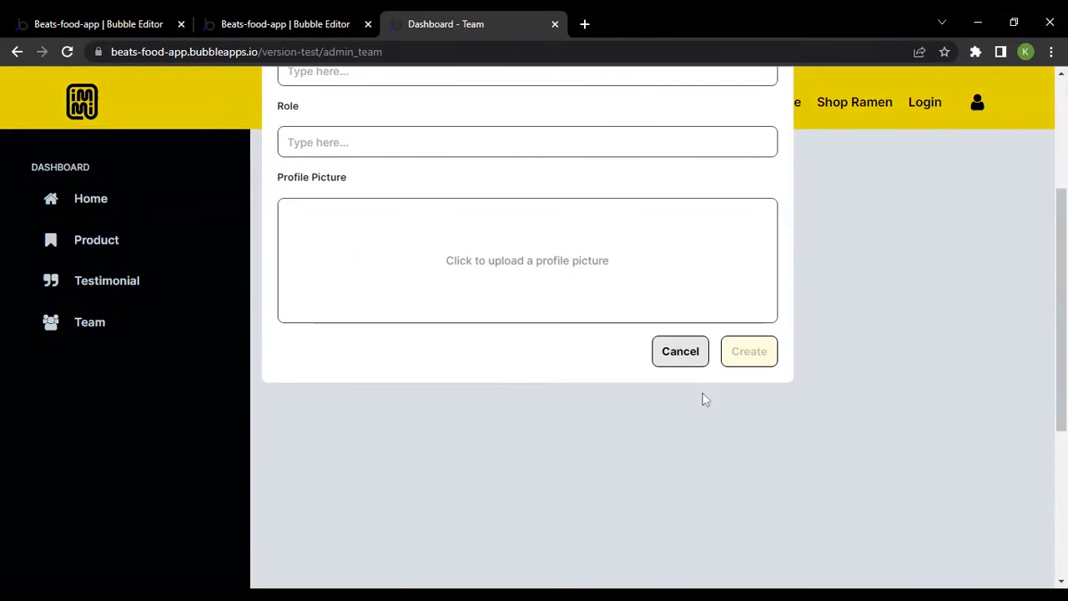
Examine the Cancel button's hovered, pressed and isn't clickable conditions in the editor and open its workflow
click(98, 23)
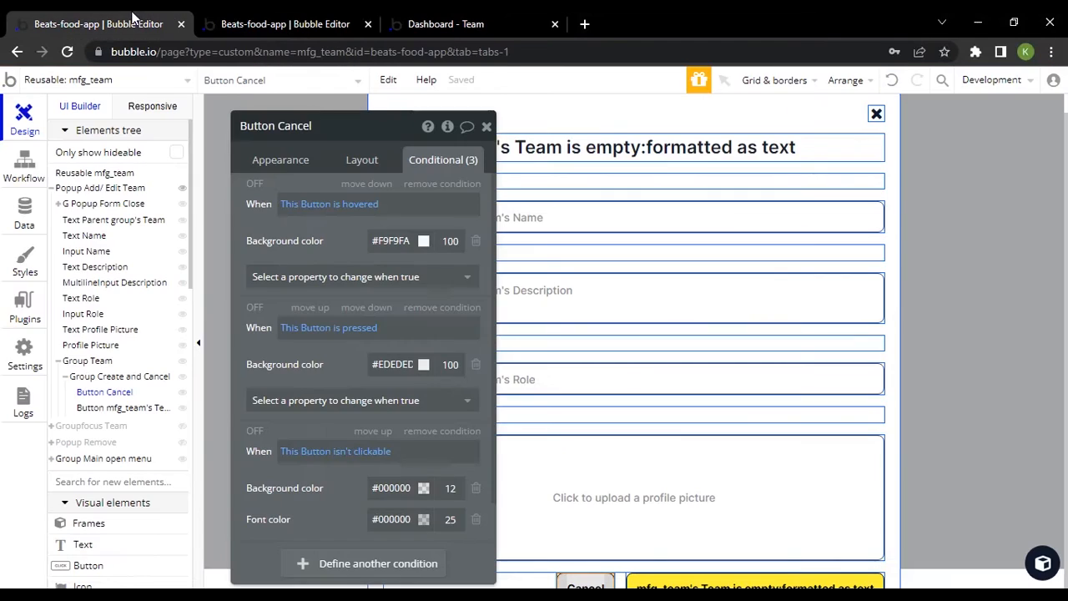
scroll(334, 377, down, 1)
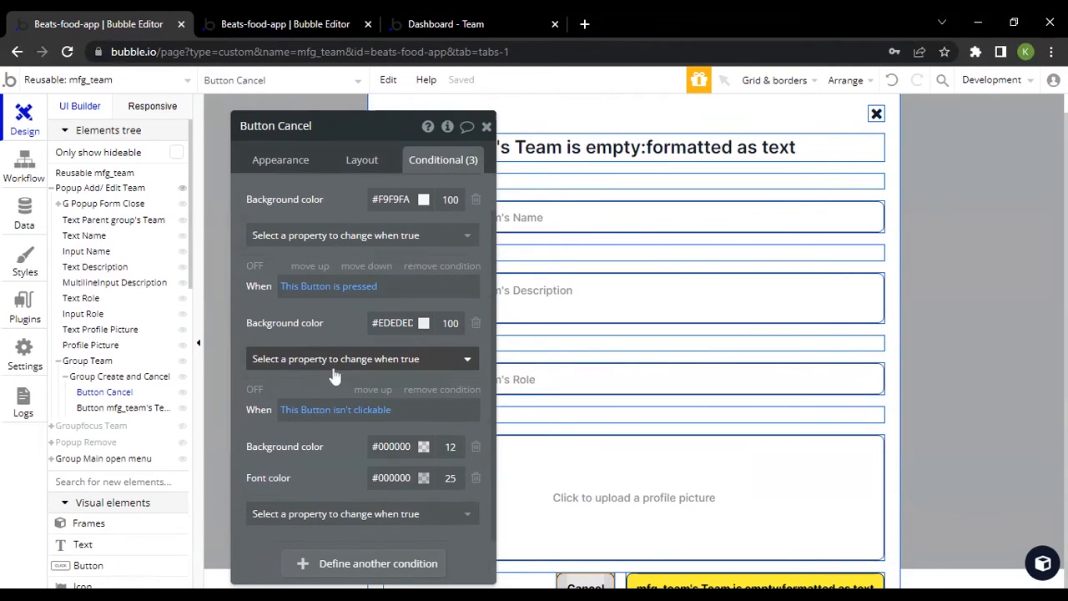
scroll(333, 376, up, 1)
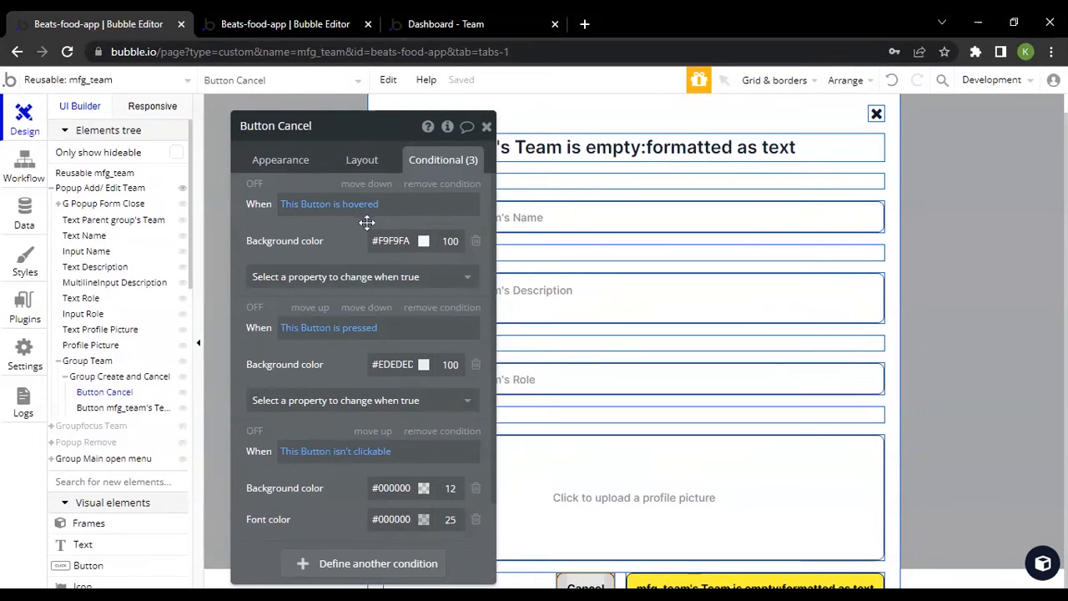
scroll(373, 434, down, 1)
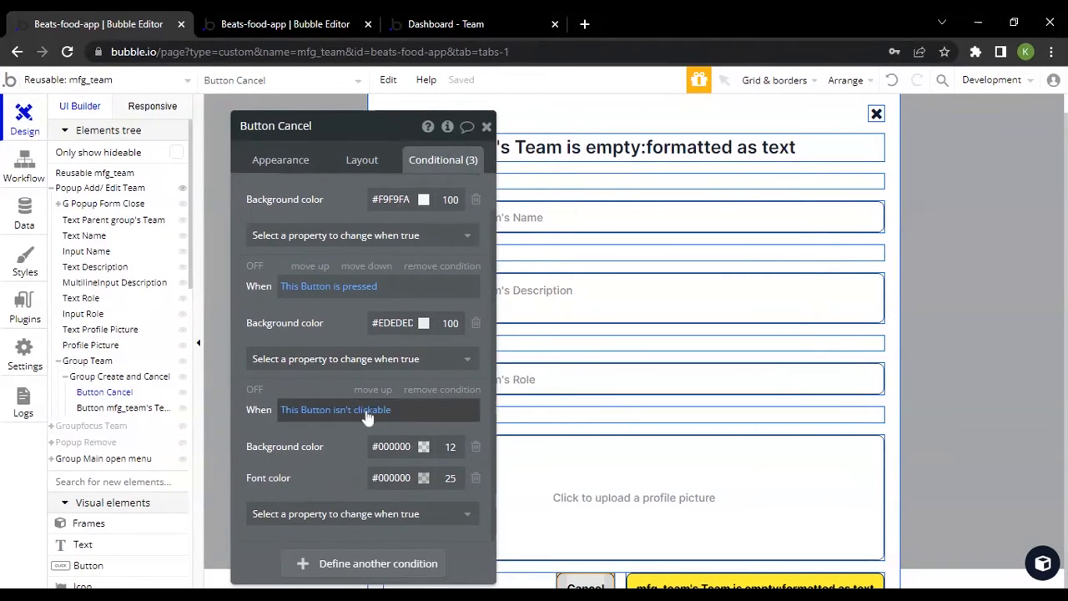
scroll(353, 264, up, 1)
click(308, 172)
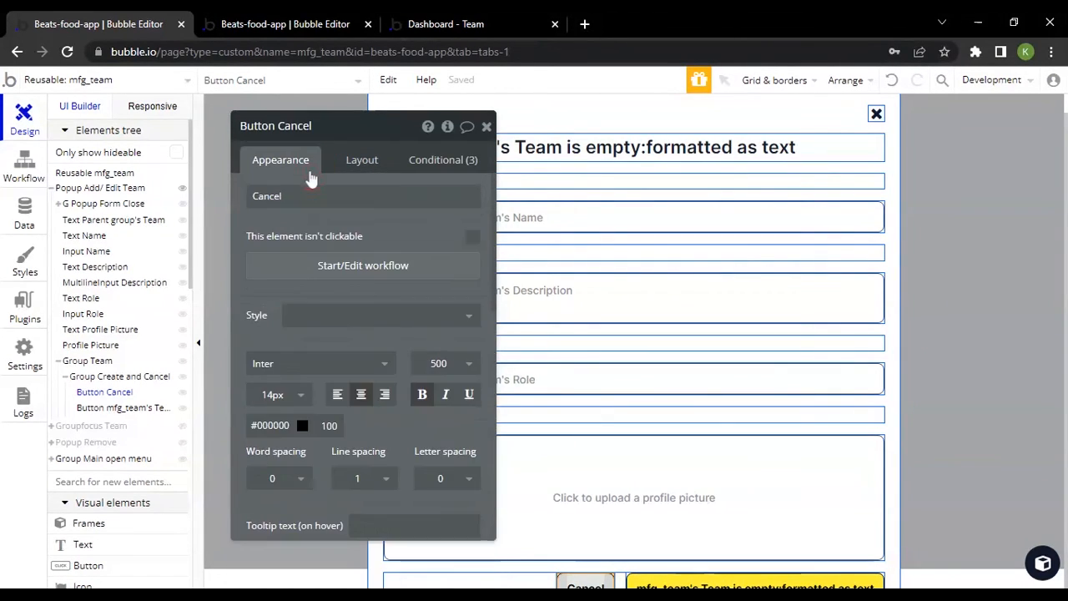
click(361, 269)
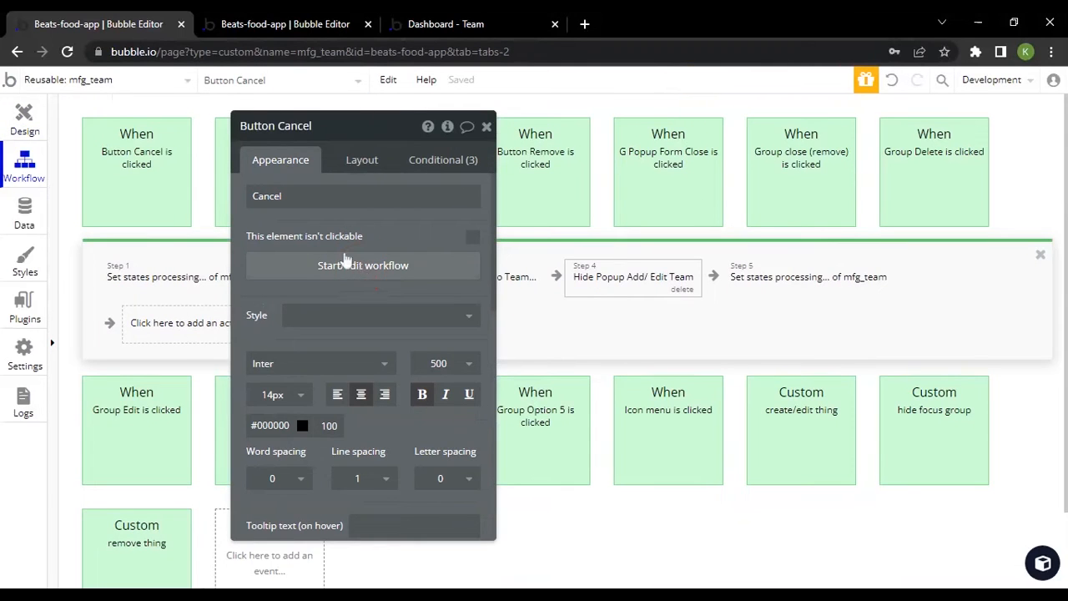
Inspect the Cancel workflow's Hide action for Popup Add/ Edit Team, and test cancelling the Create Team popup in the live preview
click(145, 288)
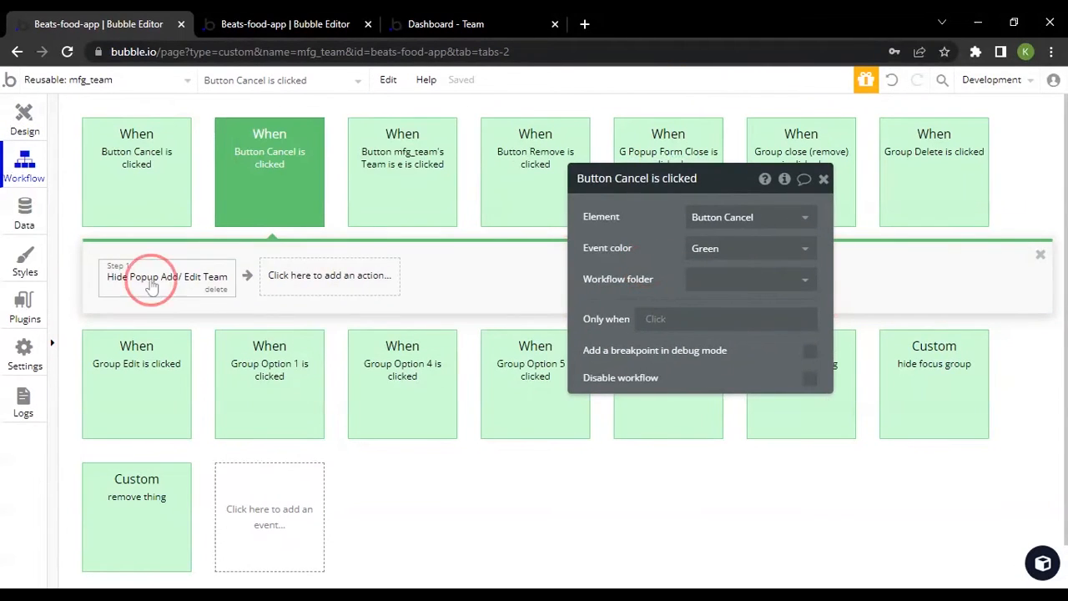
click(473, 18)
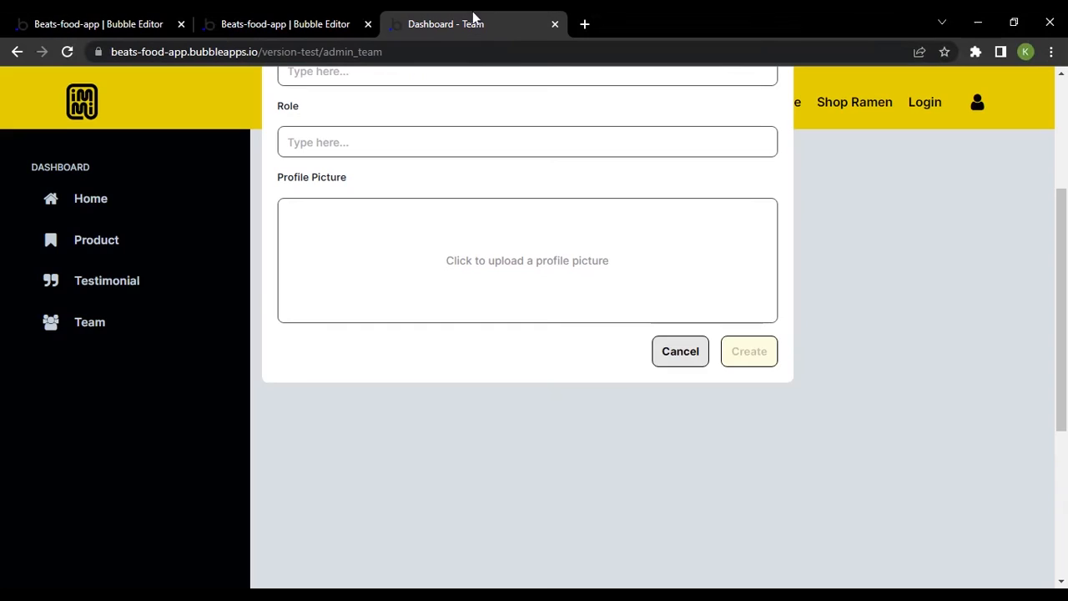
click(692, 368)
scroll(751, 358, up, 2)
click(997, 213)
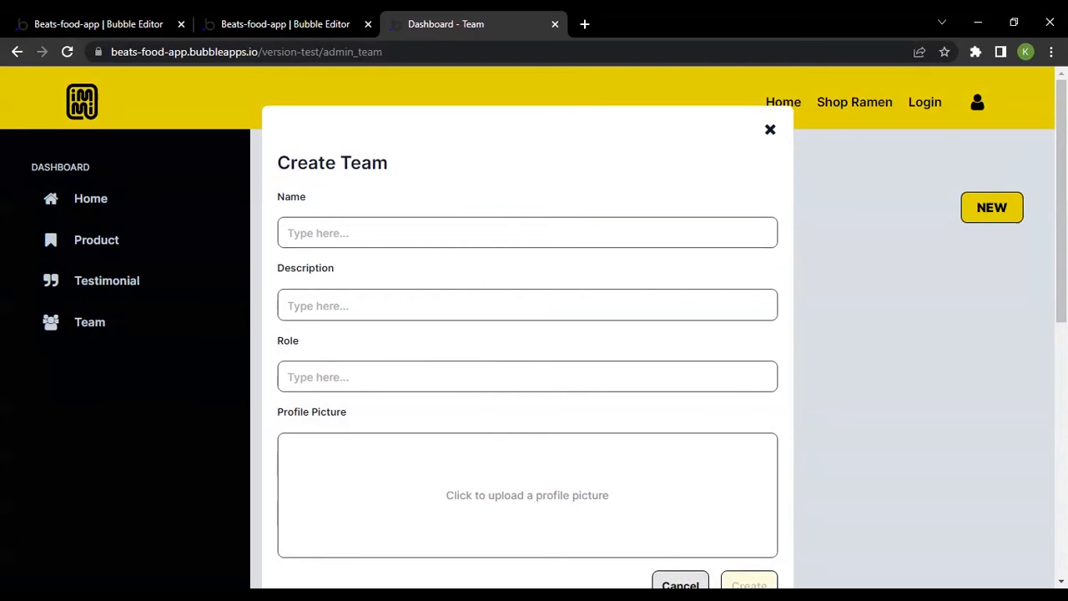
scroll(542, 397, down, 3)
click(689, 367)
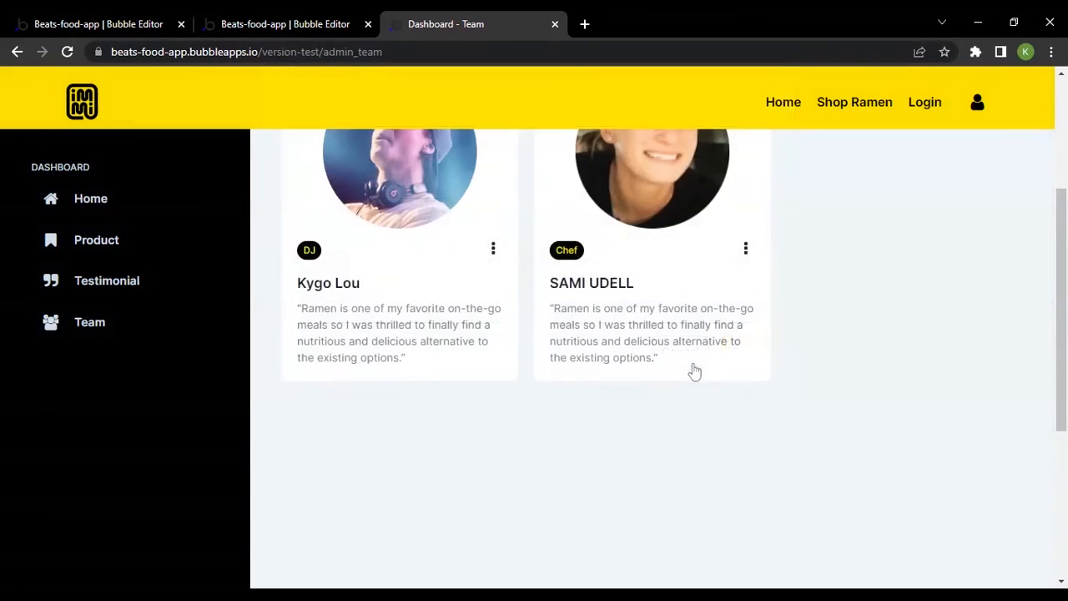
click(35, 20)
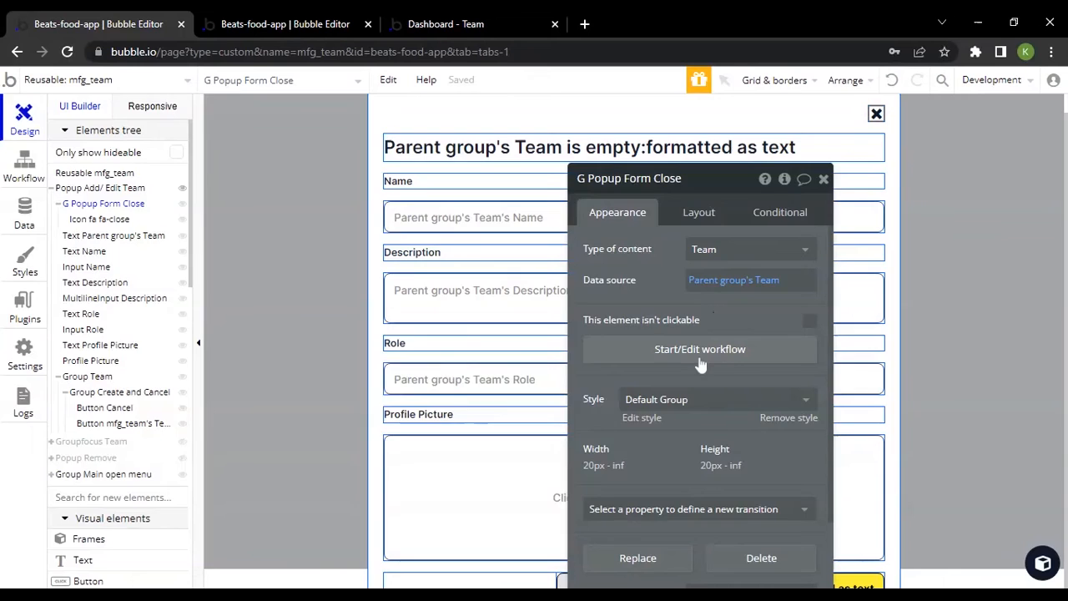
Examine the G Popup Form Close workflow and its Hide action for Popup Add/ Edit Team
click(699, 350)
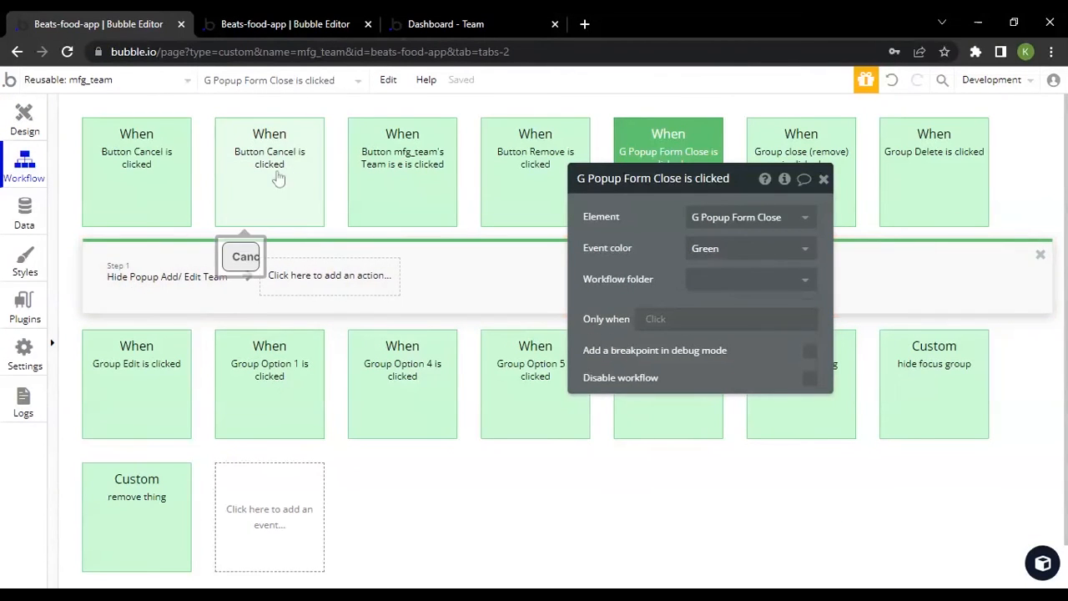
click(153, 276)
click(449, 20)
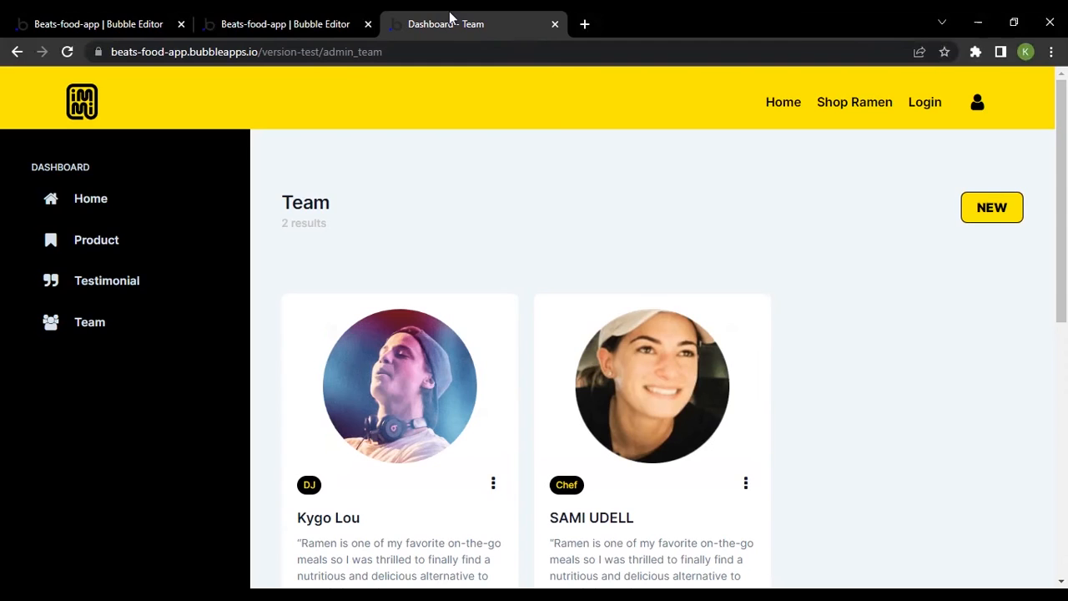
click(326, 23)
click(133, 23)
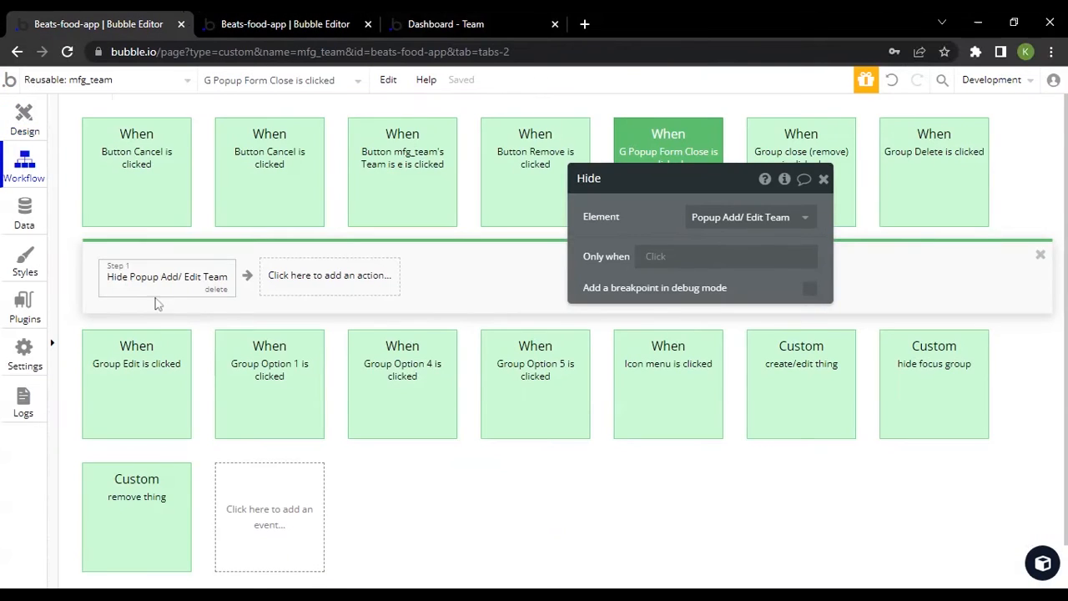
drag(627, 200, 613, 284)
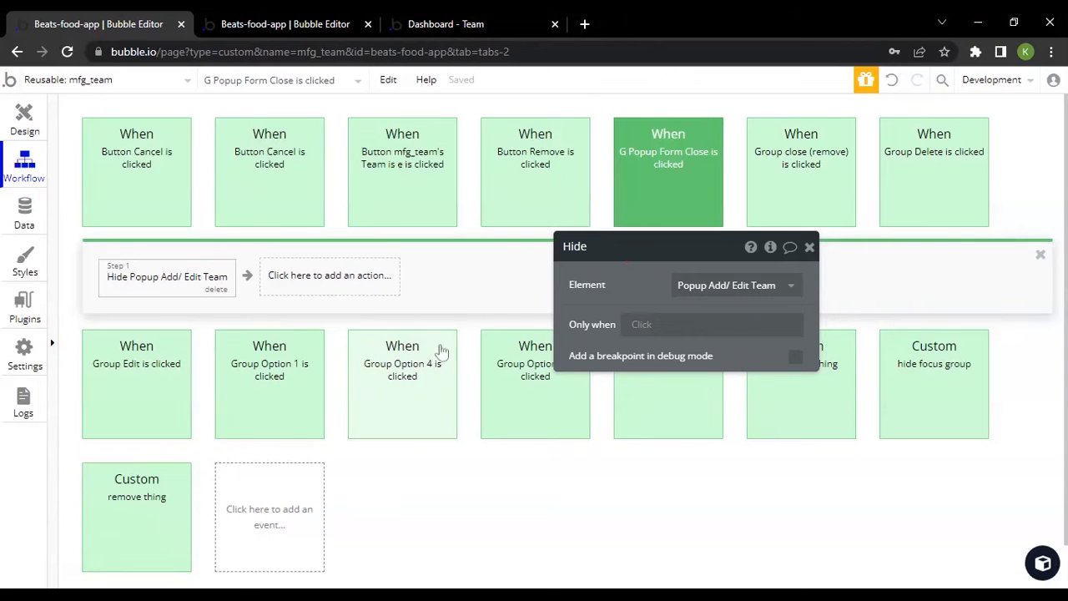
Return to the mfg_team design, display Groupfocus Team on the canvas and expand its child groups
click(24, 116)
click(52, 189)
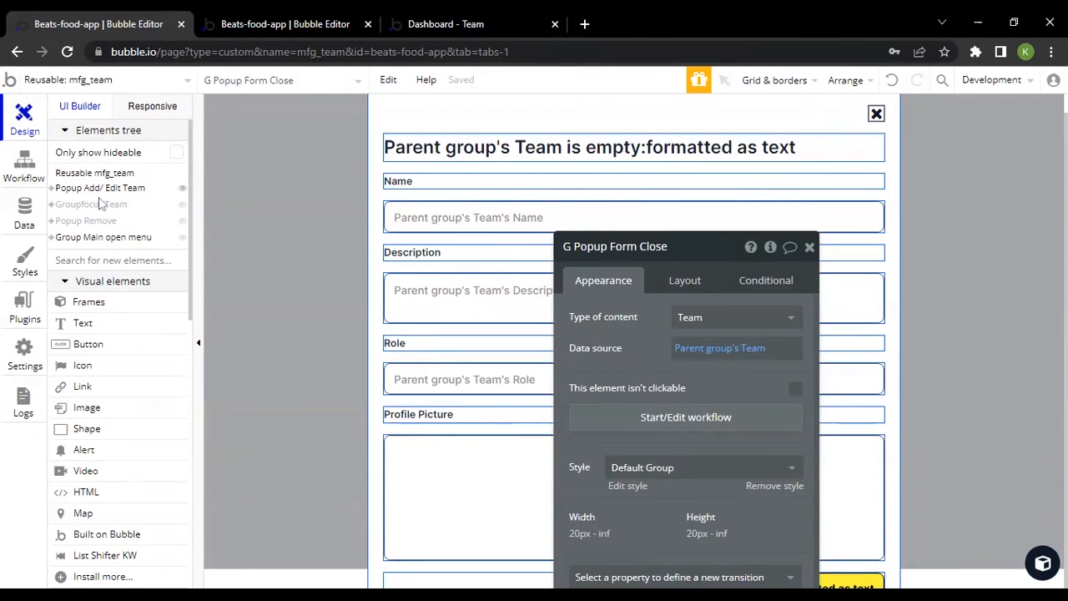
click(92, 205)
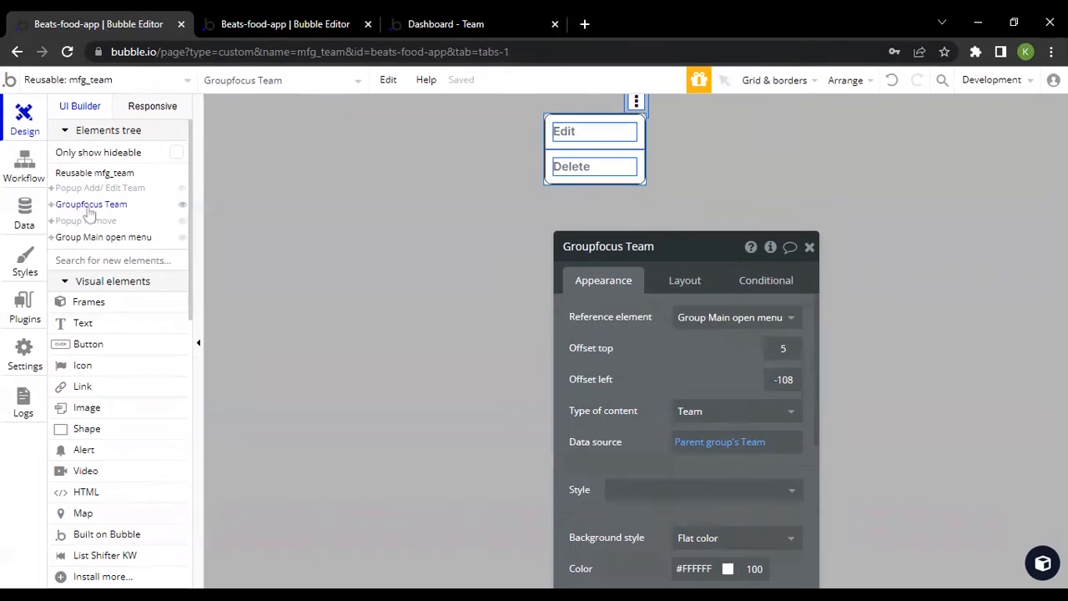
click(55, 205)
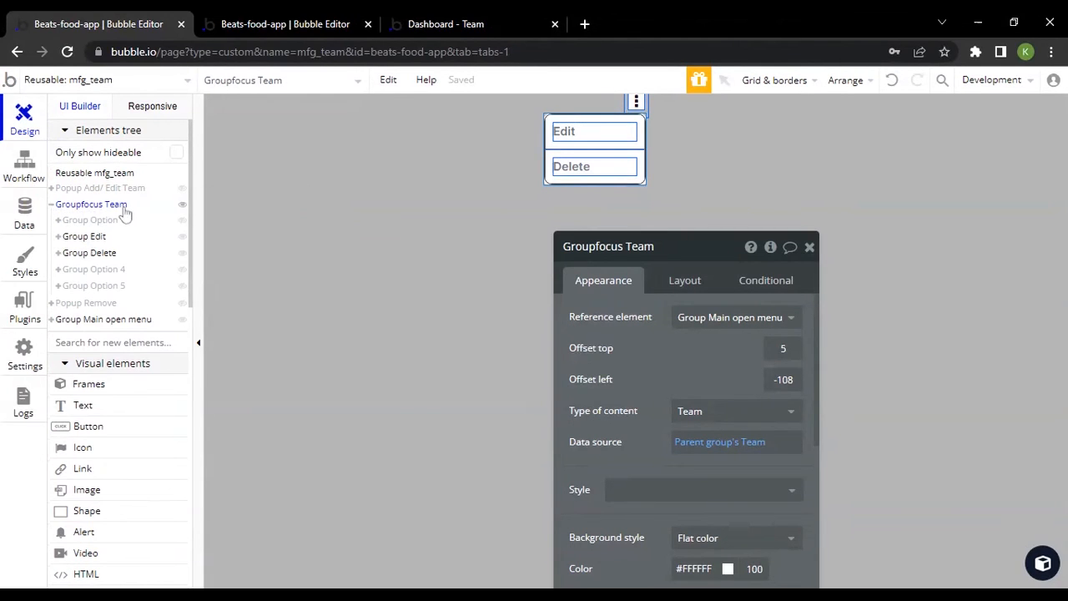
drag(625, 322, 770, 264)
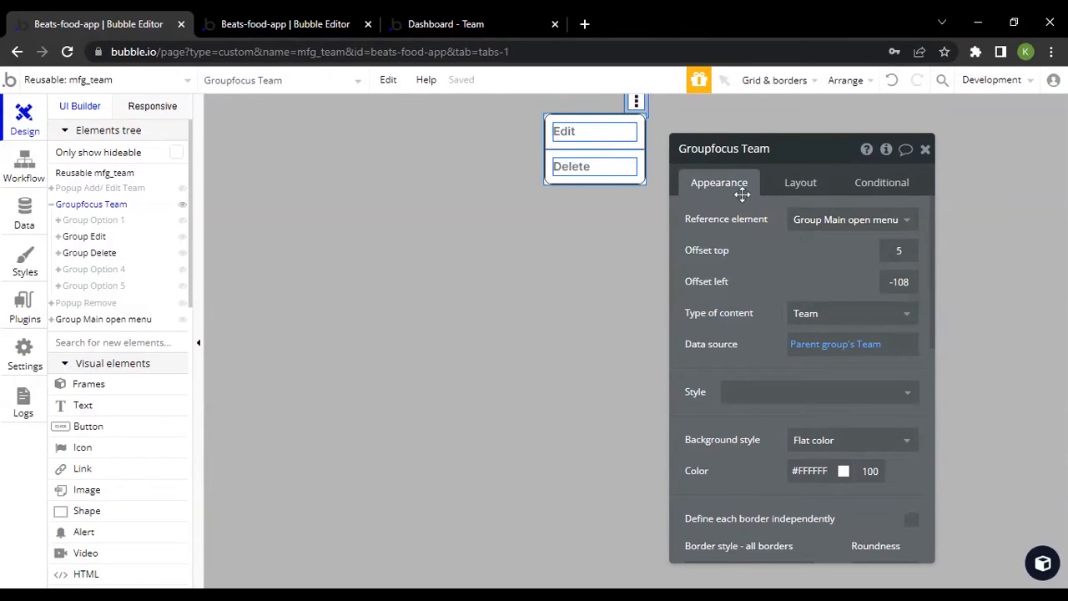
Look through the component library's categories, and close the library to return to Groupfocus Team's properties
click(1050, 567)
drag(758, 255, 471, 309)
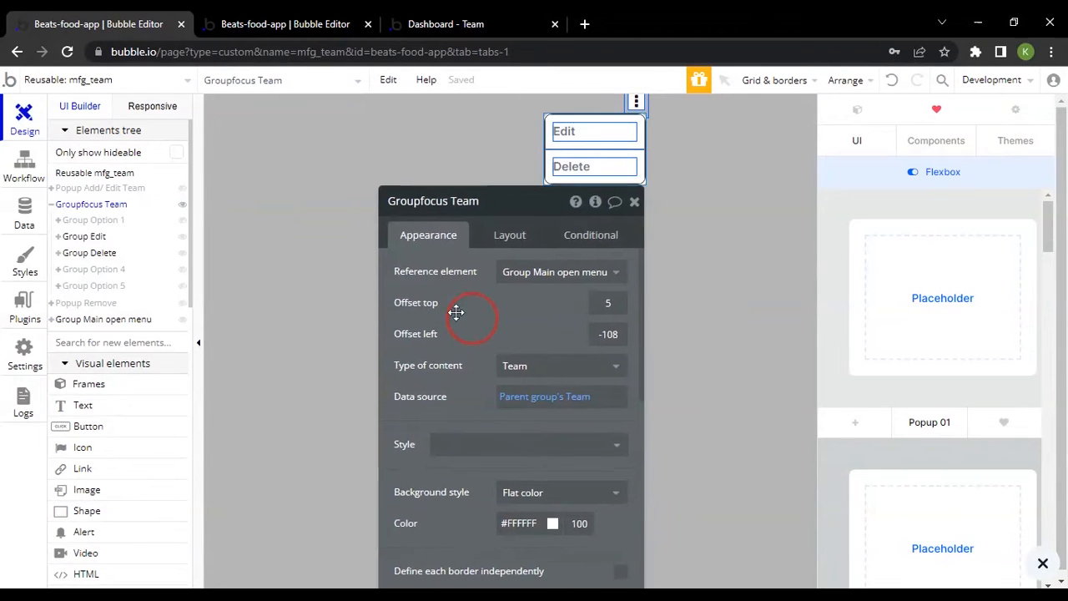
drag(453, 310, 385, 226)
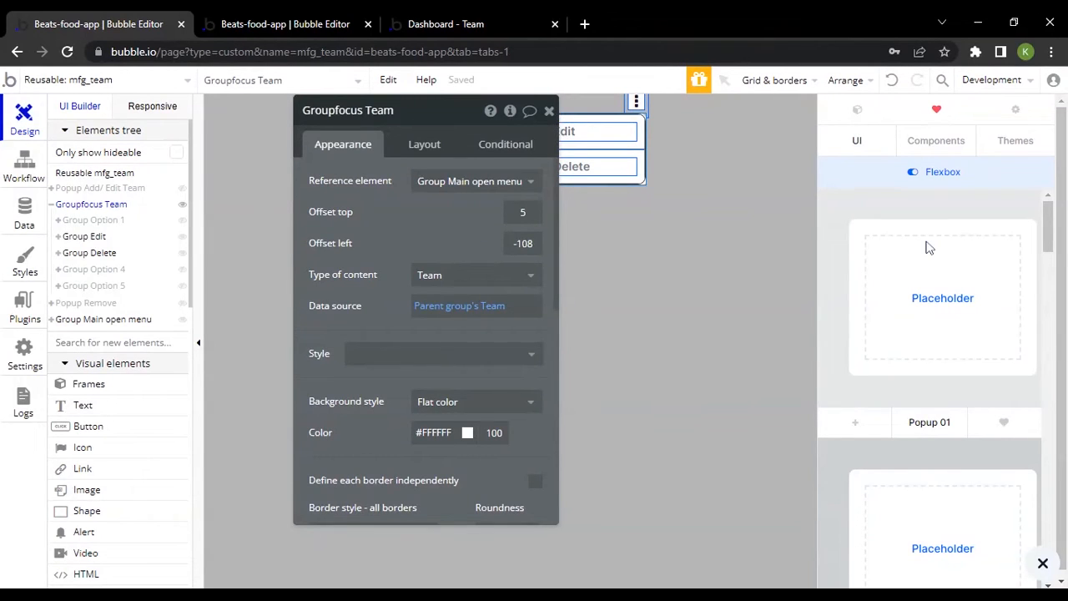
click(916, 148)
scroll(937, 350, up, 3)
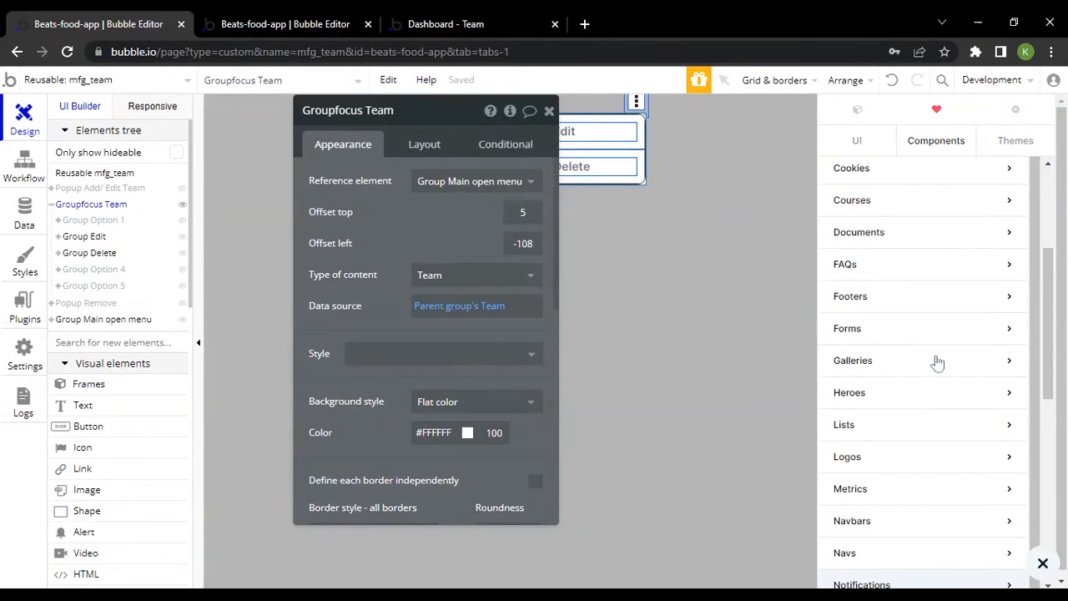
scroll(930, 367, down, 3)
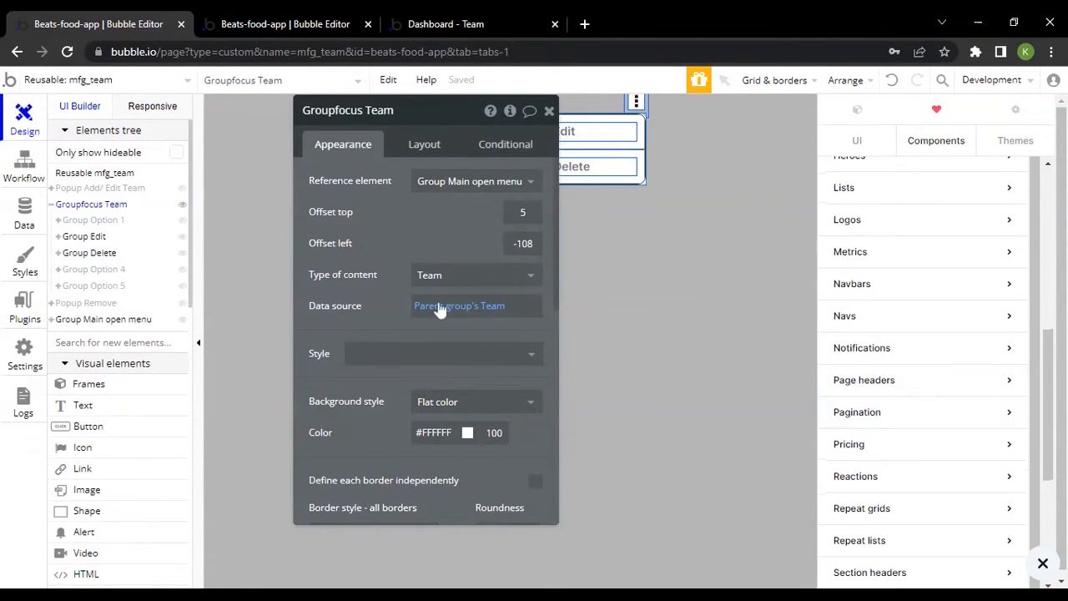
drag(427, 246, 795, 240)
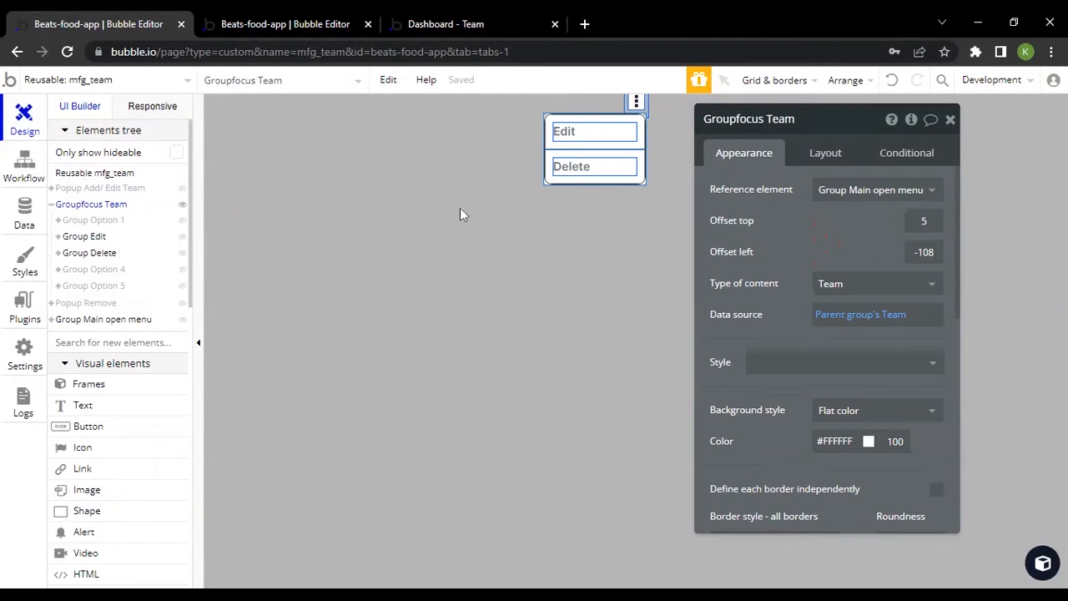
View the element types that can replace Group Edit, and cancel the replacement
right_click(604, 125)
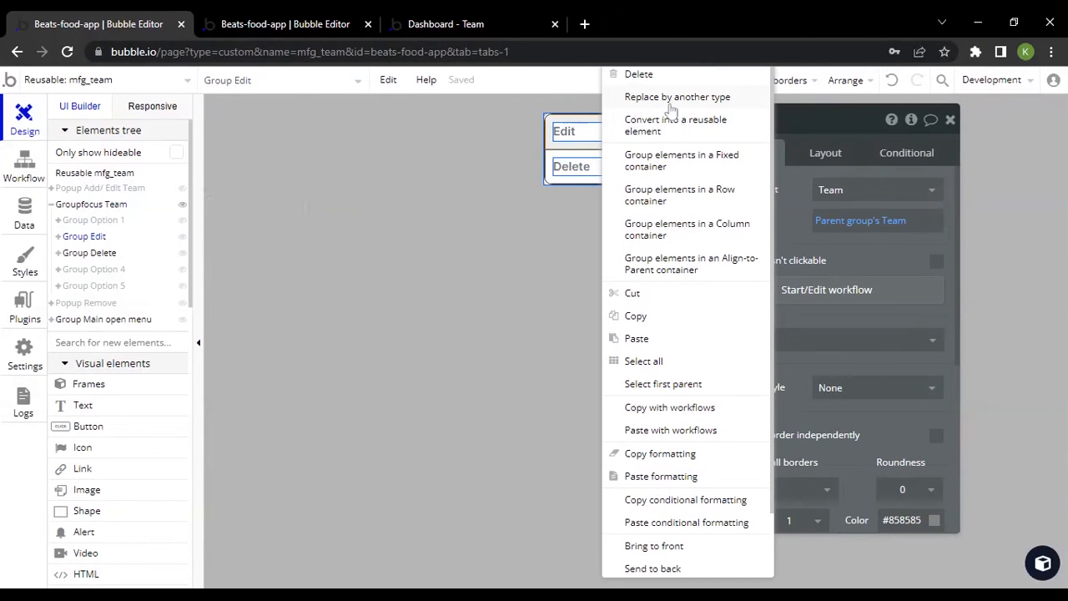
click(671, 97)
click(547, 257)
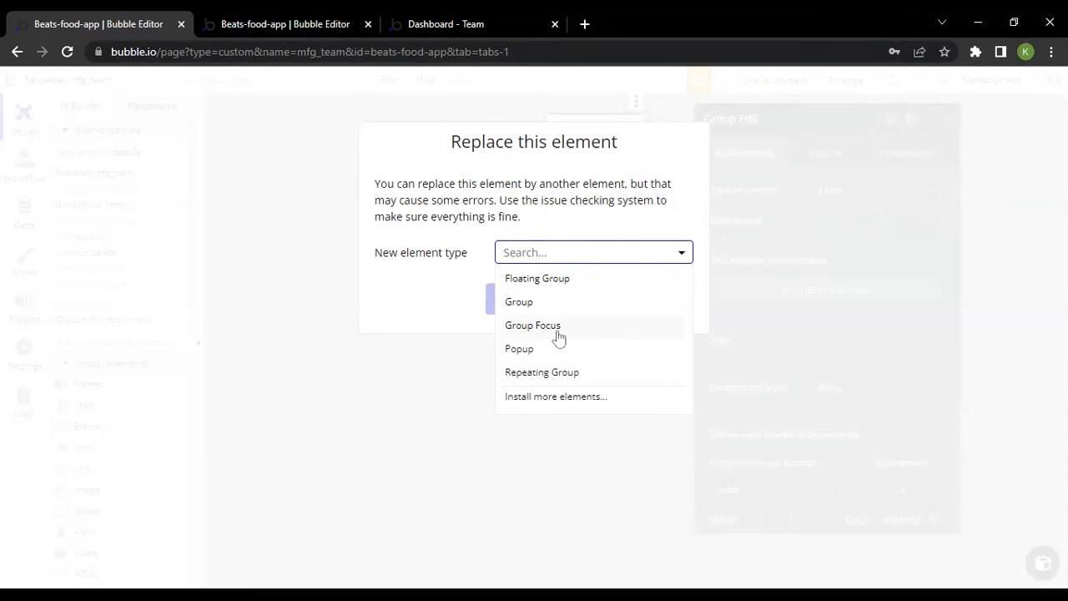
click(591, 177)
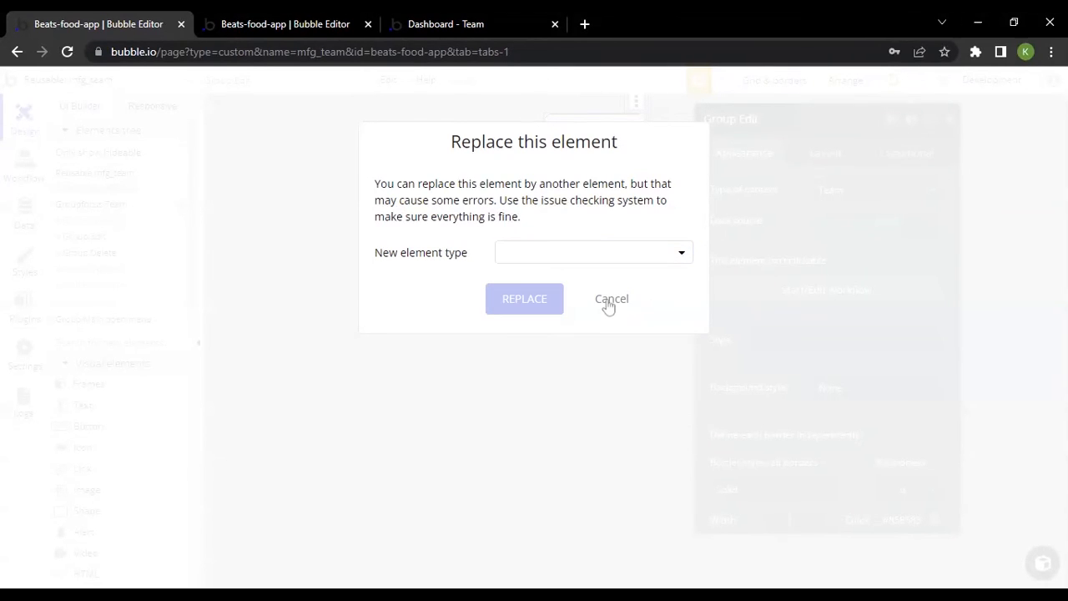
click(595, 255)
click(594, 193)
click(618, 304)
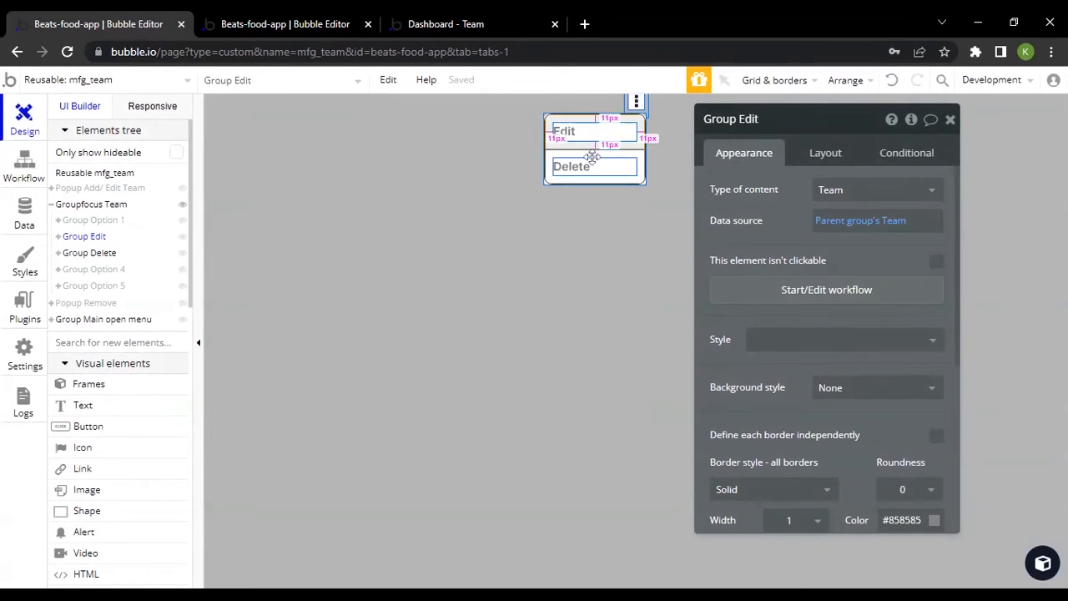
Compare Groupfocus Team's properties with its reference element, Group Main open menu, and inspect the nested Icon menu
click(87, 204)
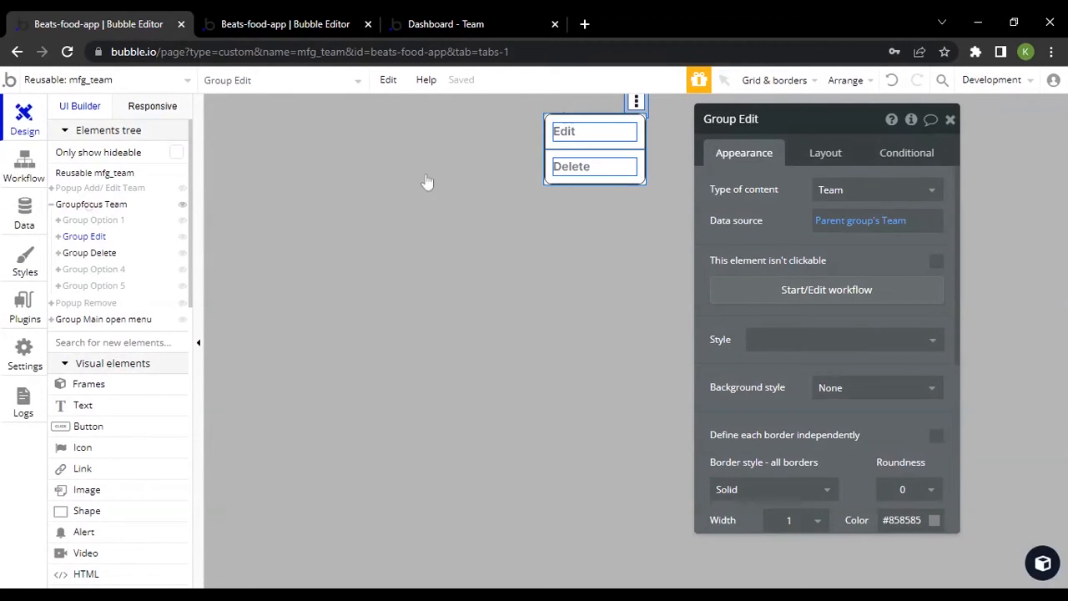
mouse_move(879, 199)
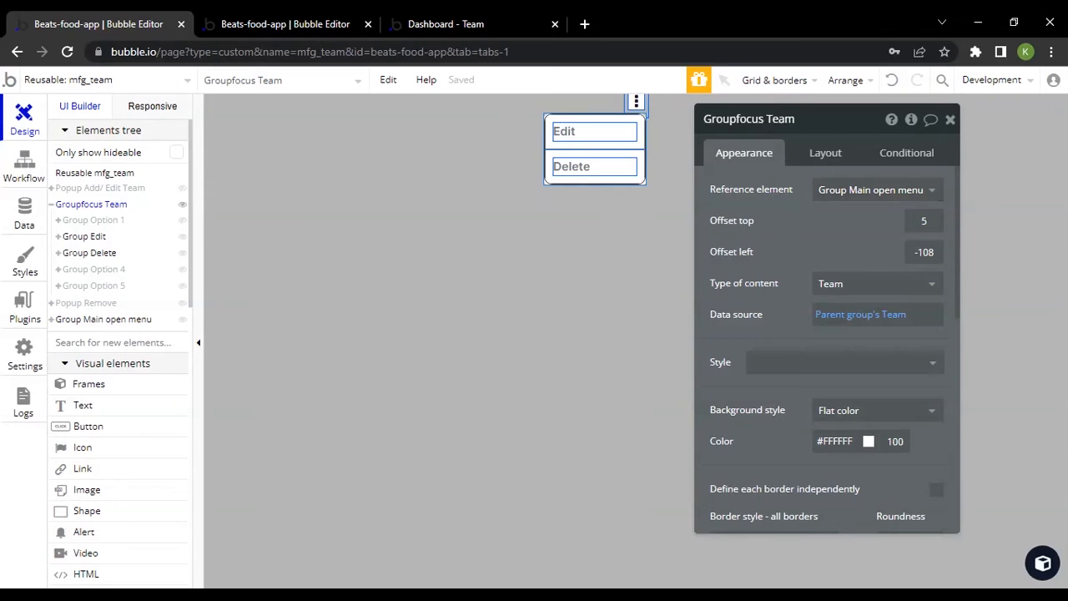
click(131, 322)
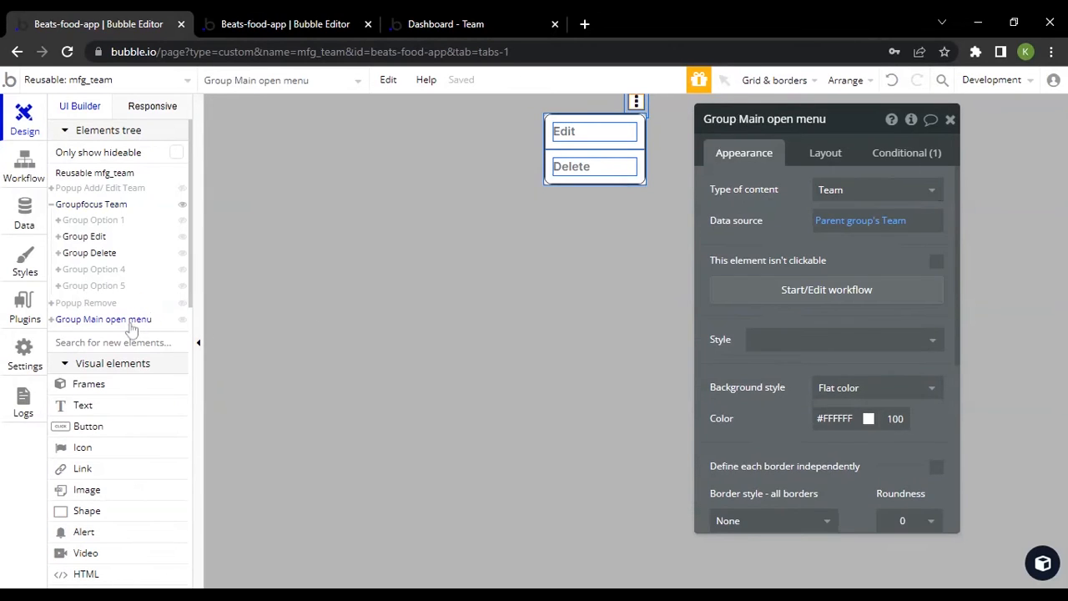
click(115, 204)
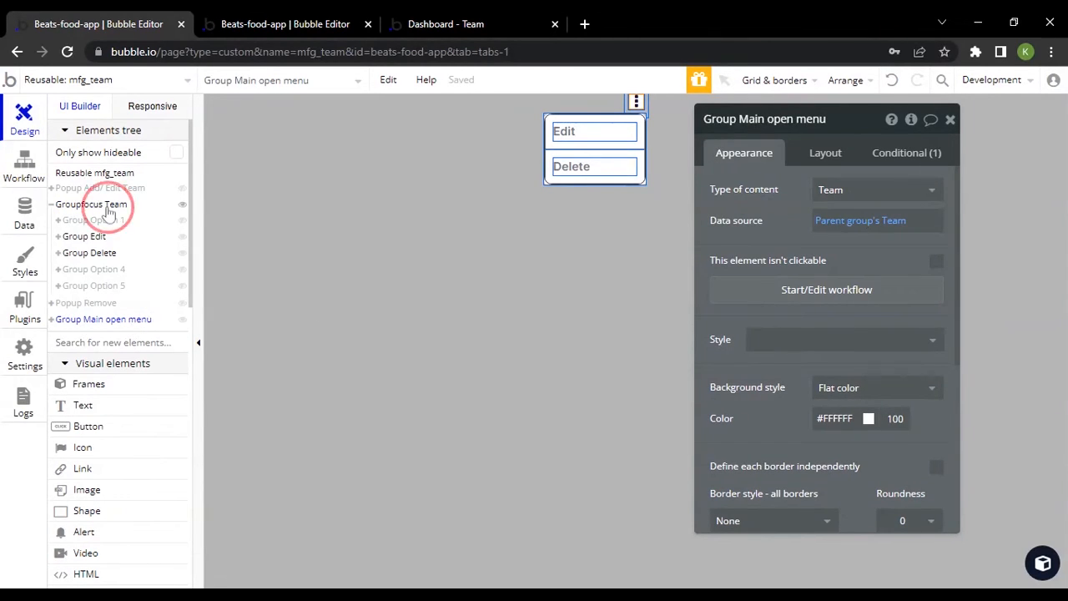
click(100, 319)
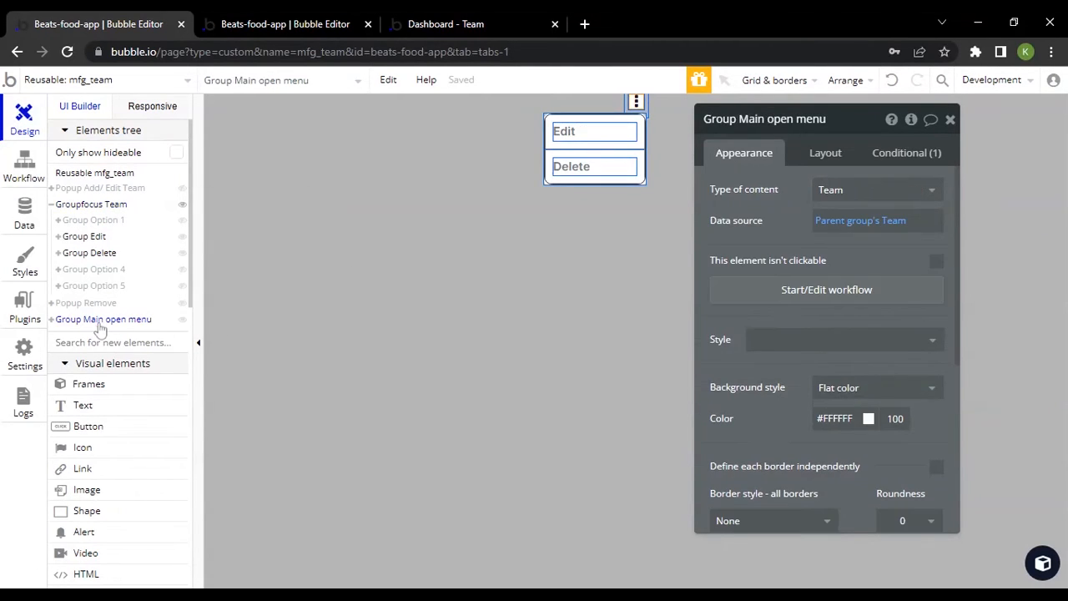
click(52, 322)
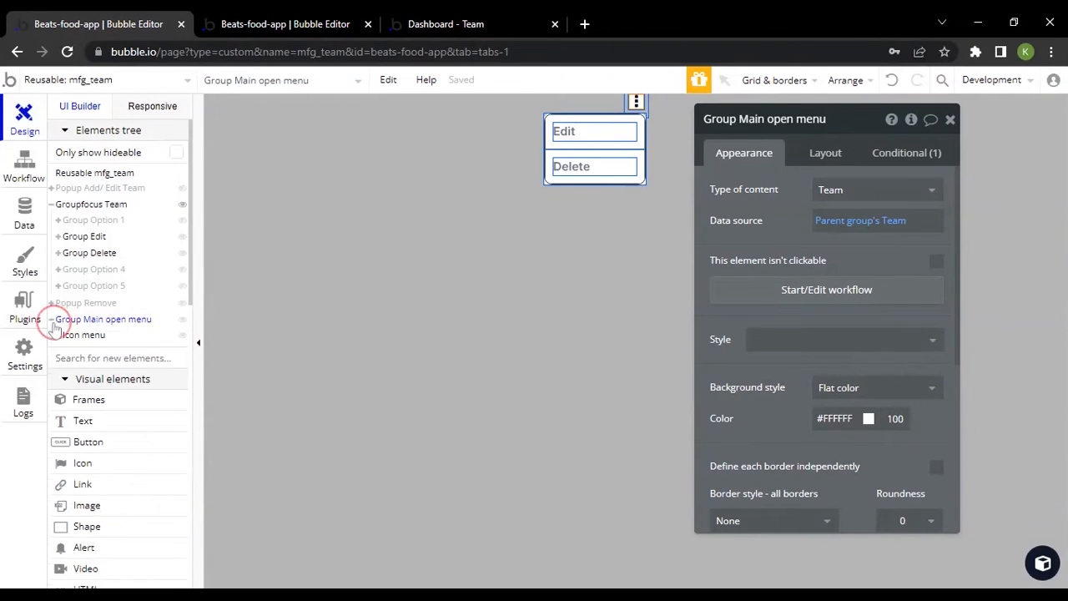
click(74, 337)
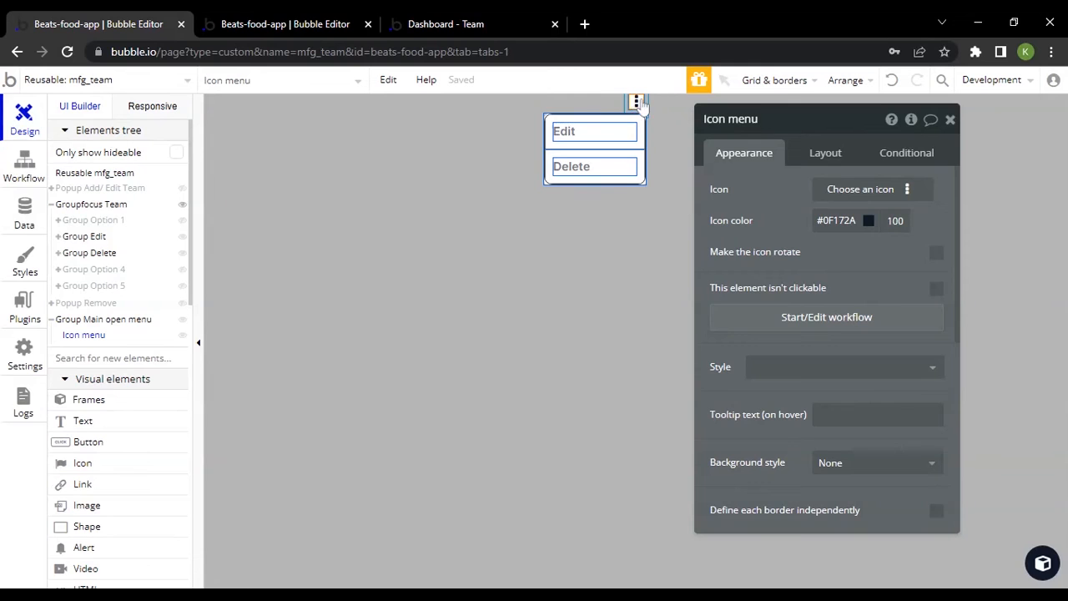
Open the three-dot menu on the DJ's team card in the live preview and return to the mfg_team editor
click(451, 23)
scroll(498, 480, down, 1)
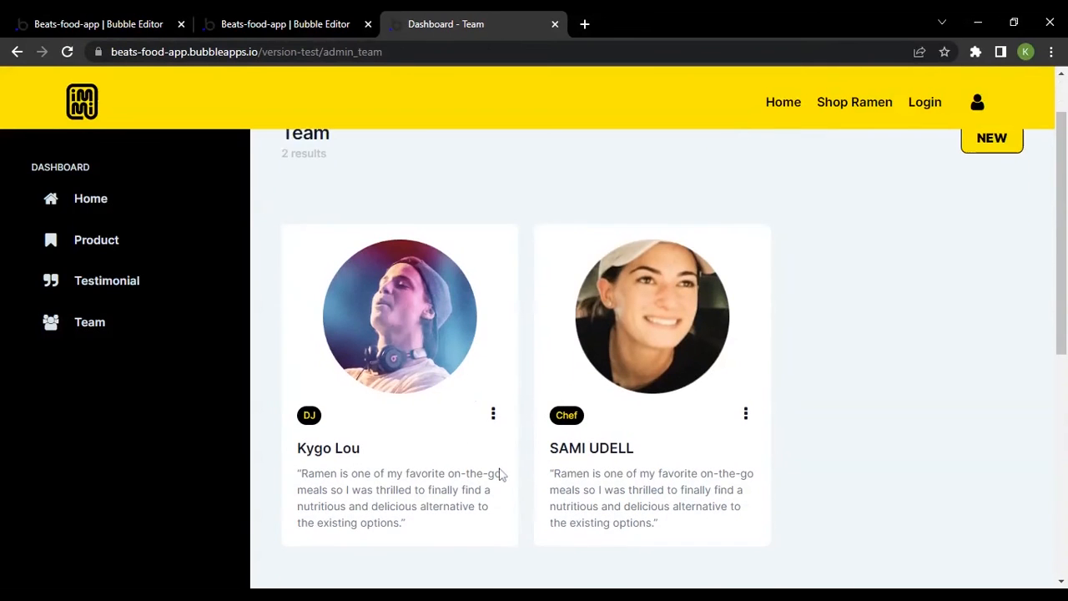
click(493, 406)
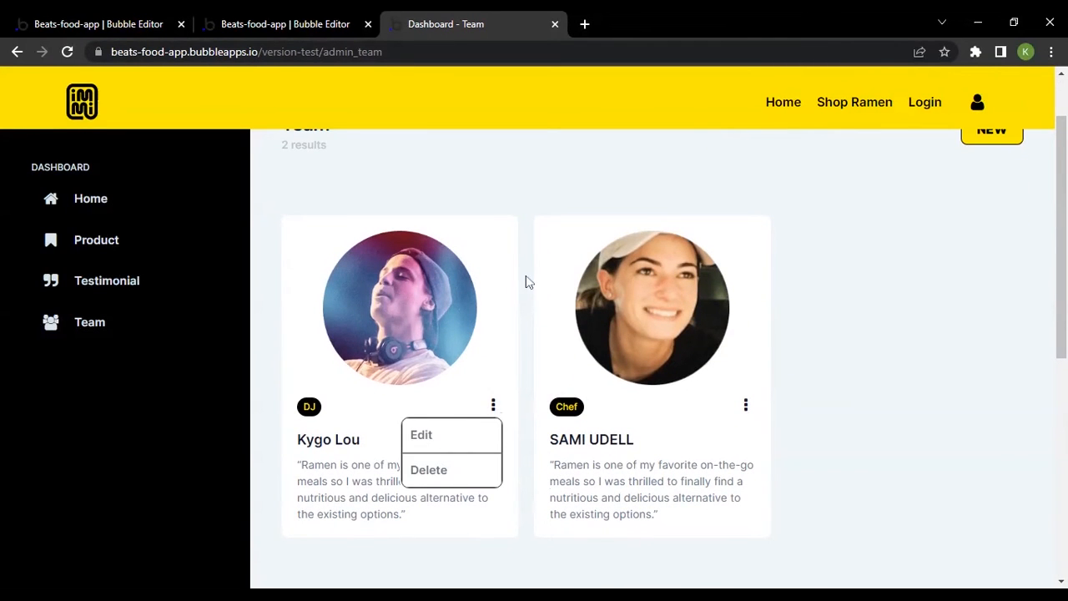
click(42, 23)
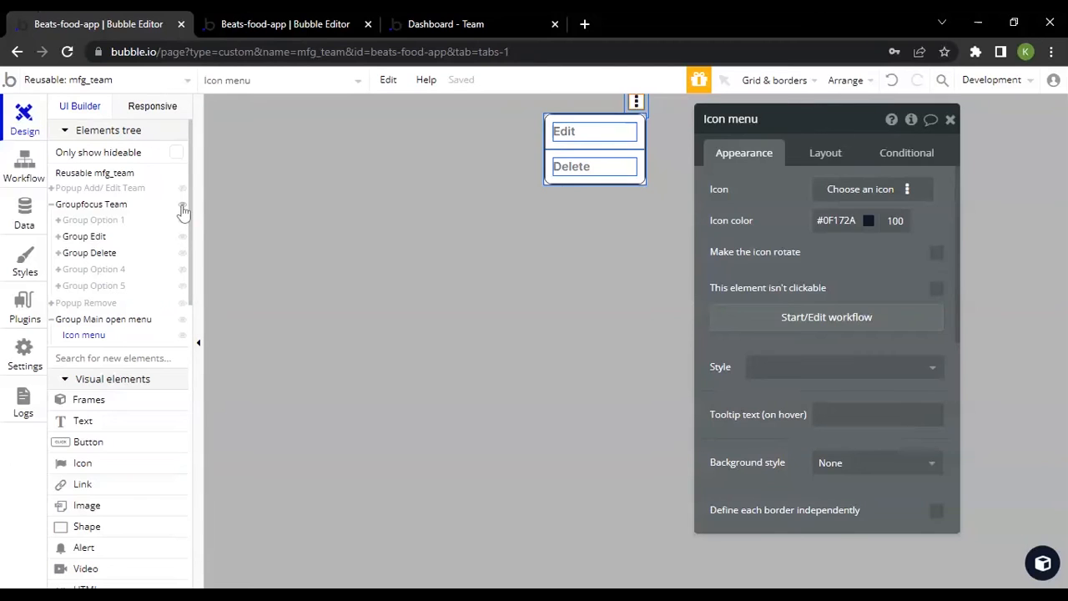
Hide Groupfocus Team on the canvas and inspect Group Main open menu and its Icon menu
click(181, 206)
click(97, 323)
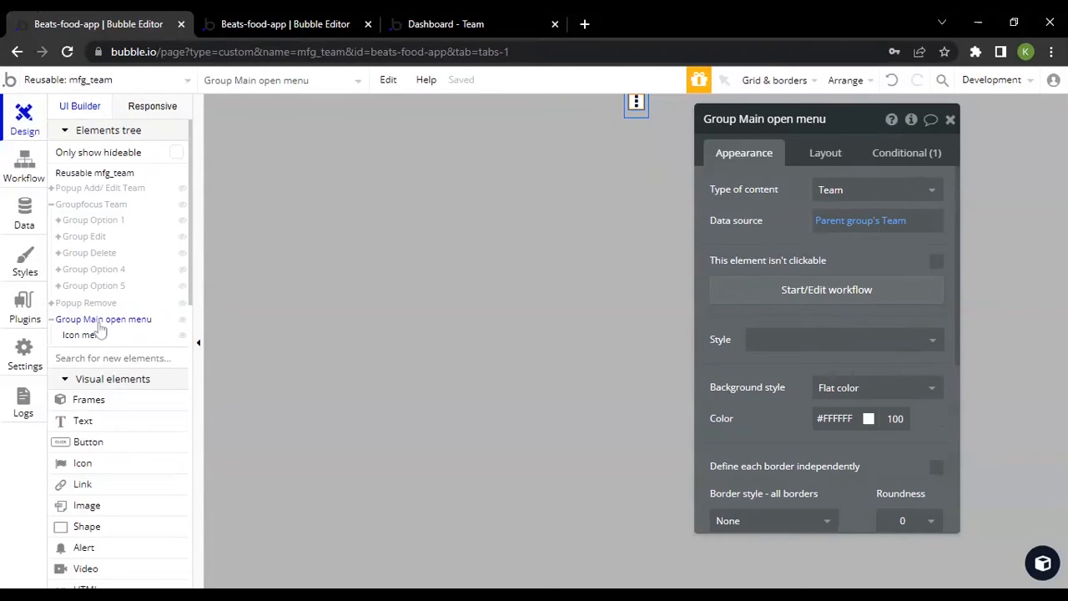
click(93, 339)
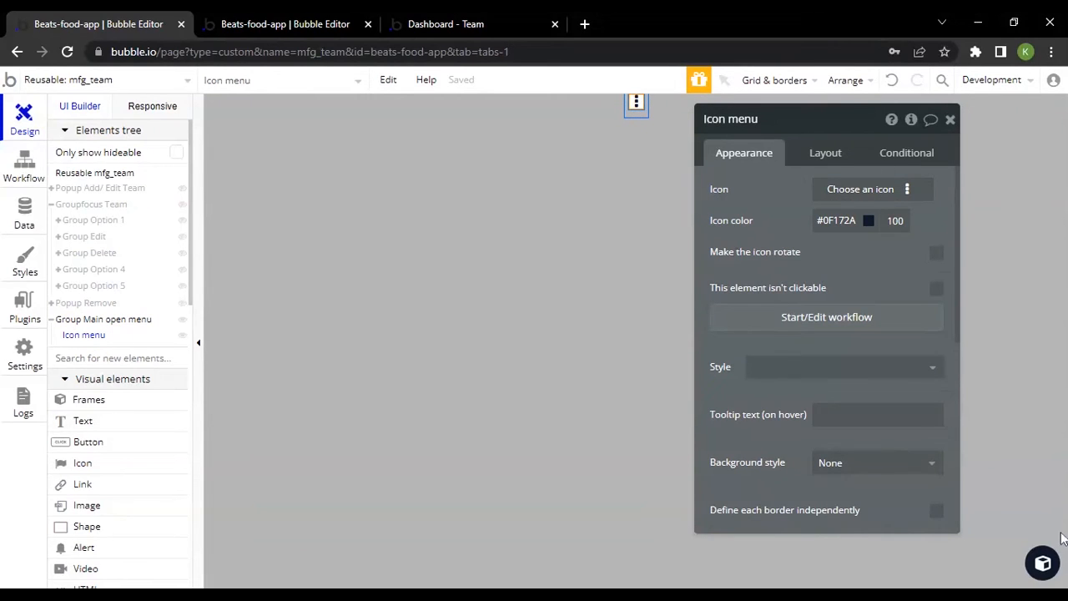
View the Home icon in the admin_team page's dashboard sidebar and return to the mfg_team editor
click(1040, 564)
click(344, 24)
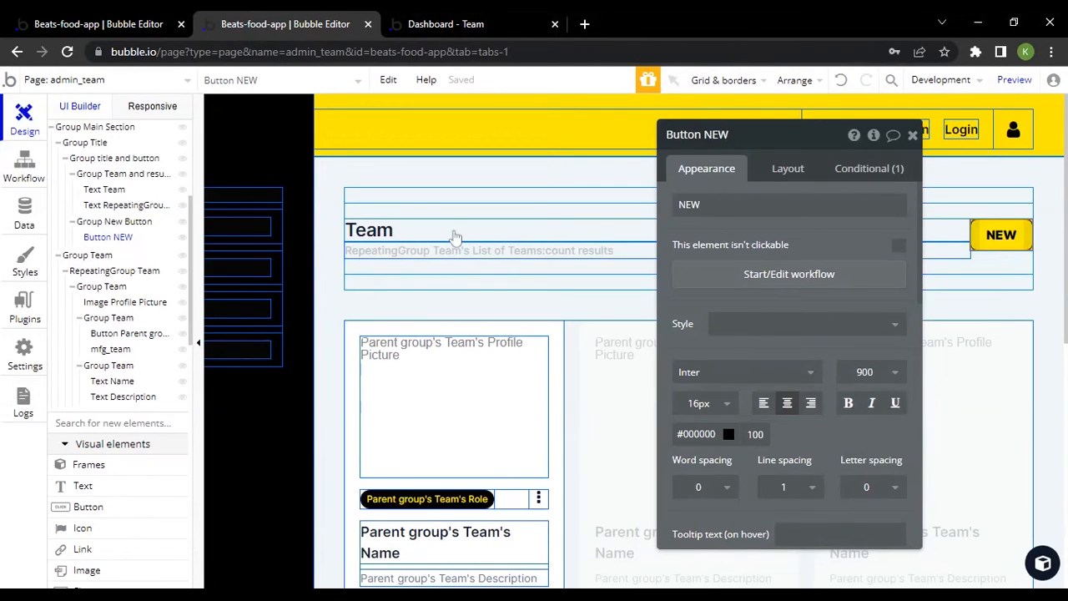
scroll(455, 236, left, 5)
click(254, 228)
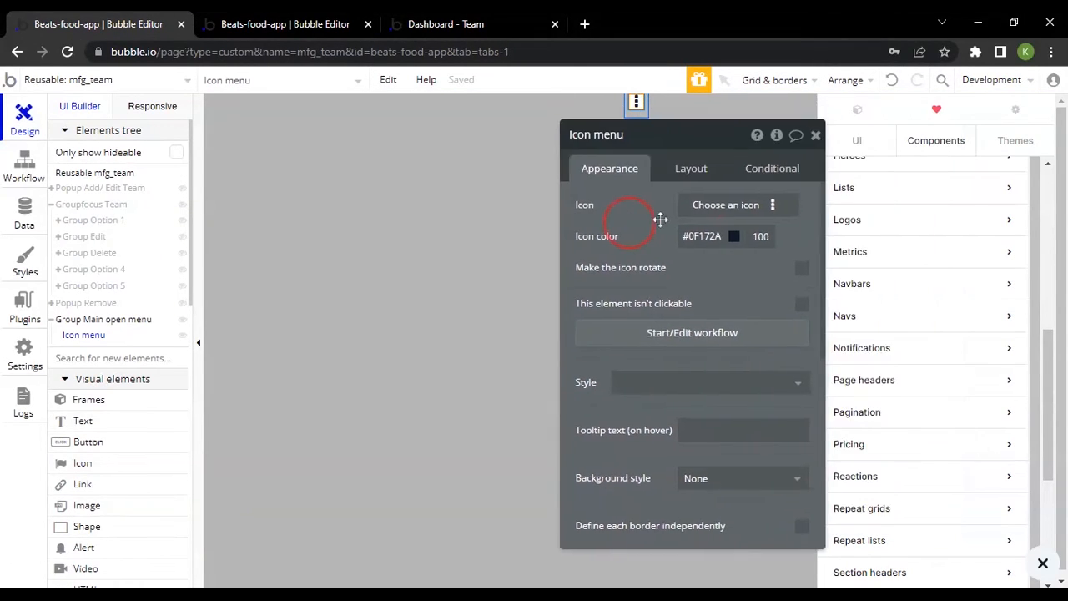
Browse the icons available for Icon menu, dismiss the list, and review the icon's color and other appearance properties
click(746, 205)
scroll(761, 342, down, 5)
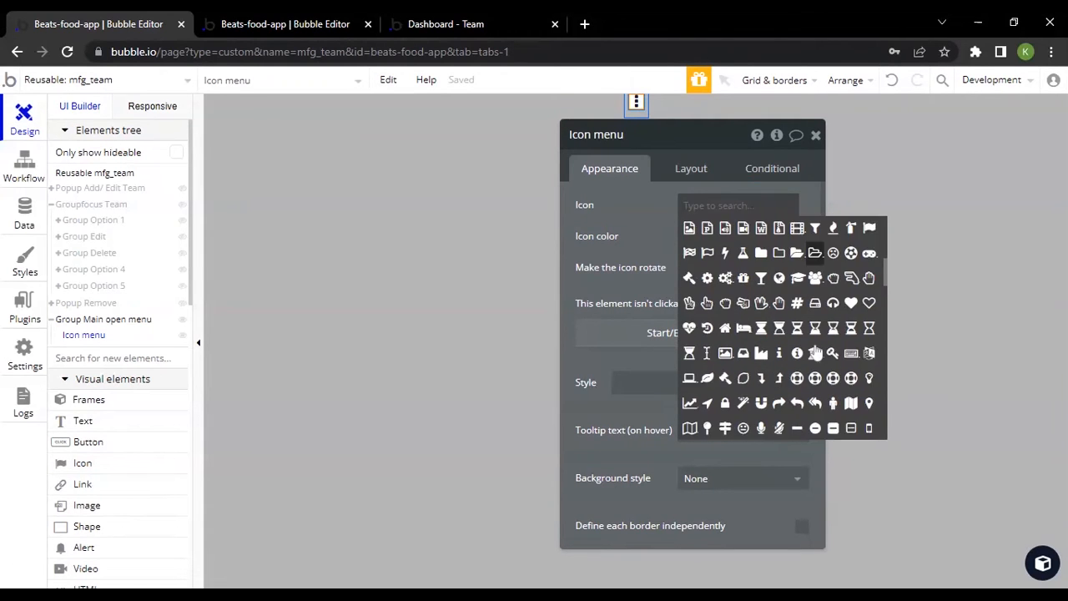
click(642, 215)
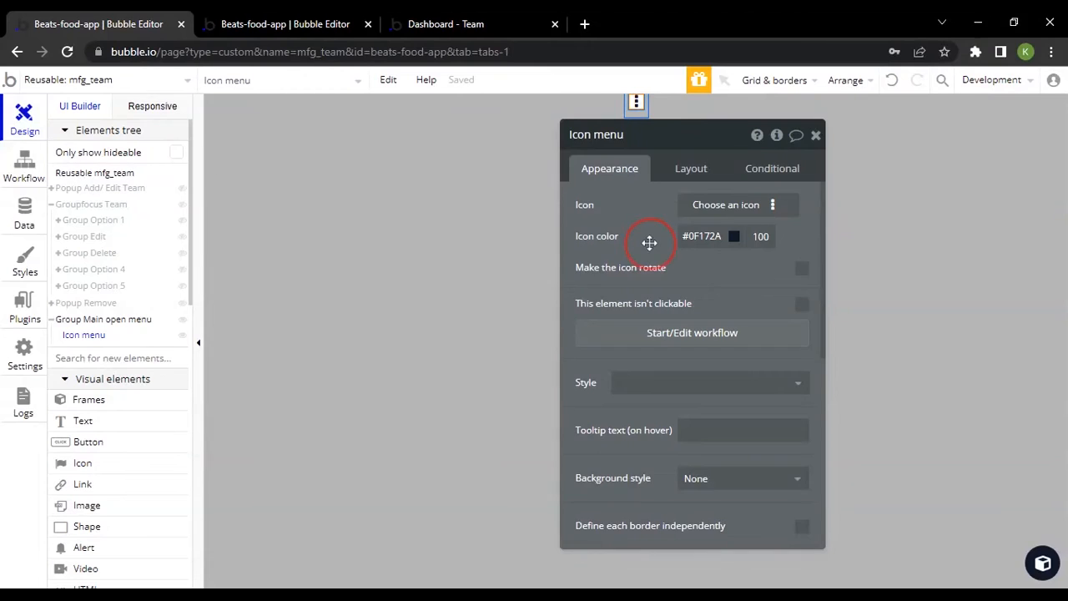
drag(649, 242, 780, 251)
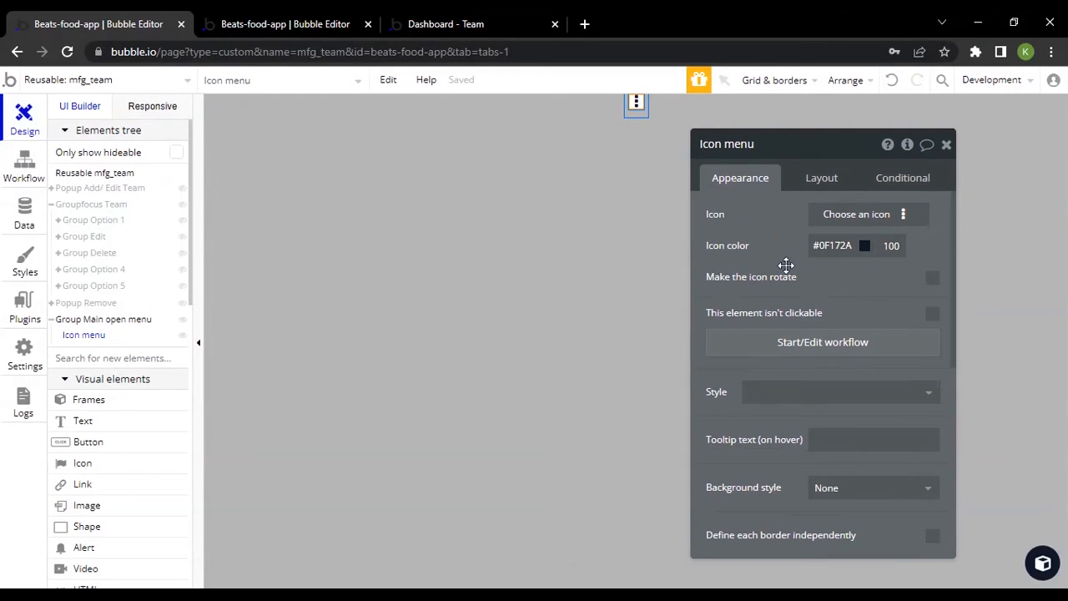
click(834, 246)
click(753, 262)
scroll(814, 284, down, 2)
scroll(815, 283, up, 2)
Open the workflow for Icon menu being clicked and inspect its Show Groupfocus Team action
click(832, 357)
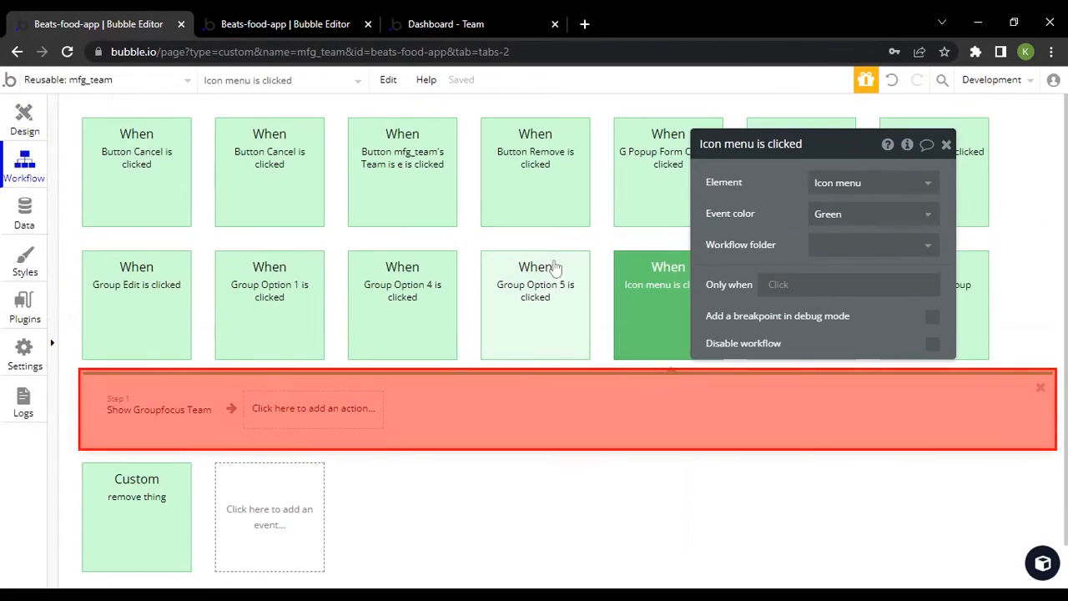
scroll(574, 267, down, 1)
drag(724, 238, 760, 276)
click(149, 337)
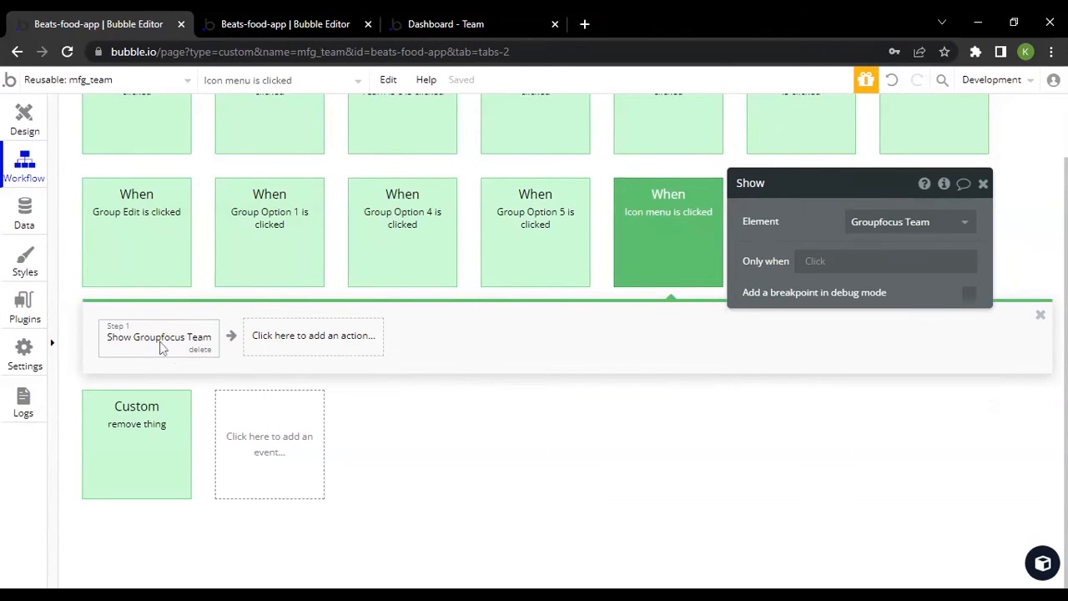
Compare the Icon menu workflow's Show action with the Icon menu and Groupfocus Team elements in the design view
click(23, 119)
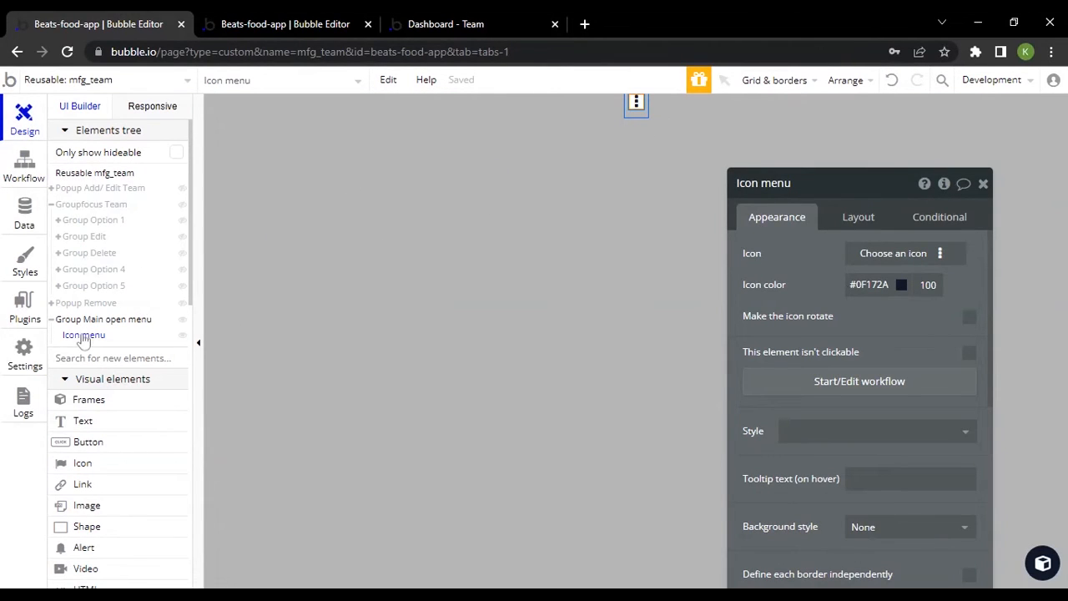
click(24, 166)
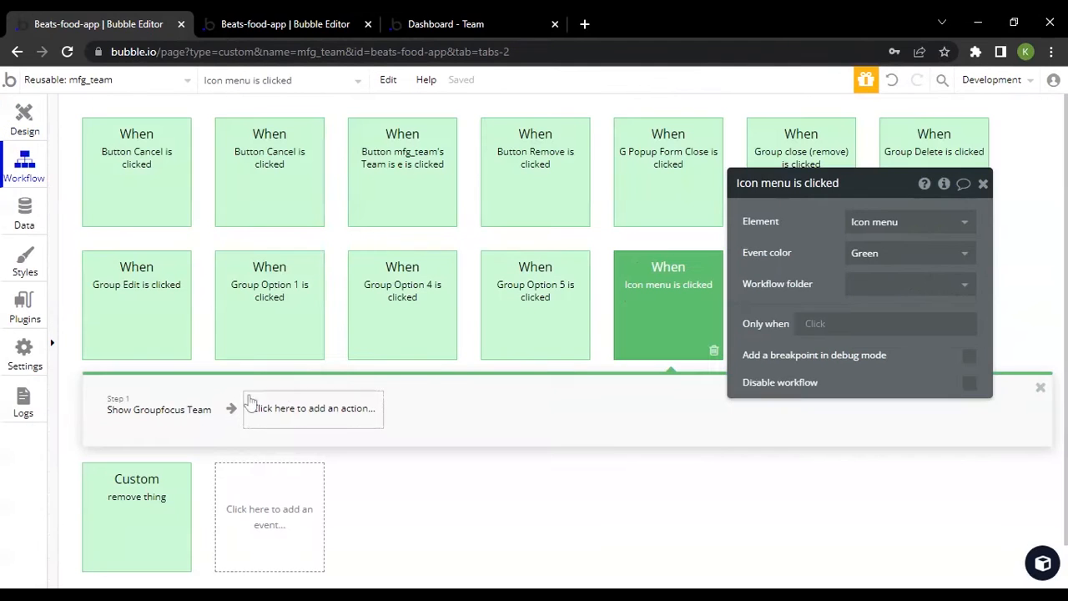
click(139, 418)
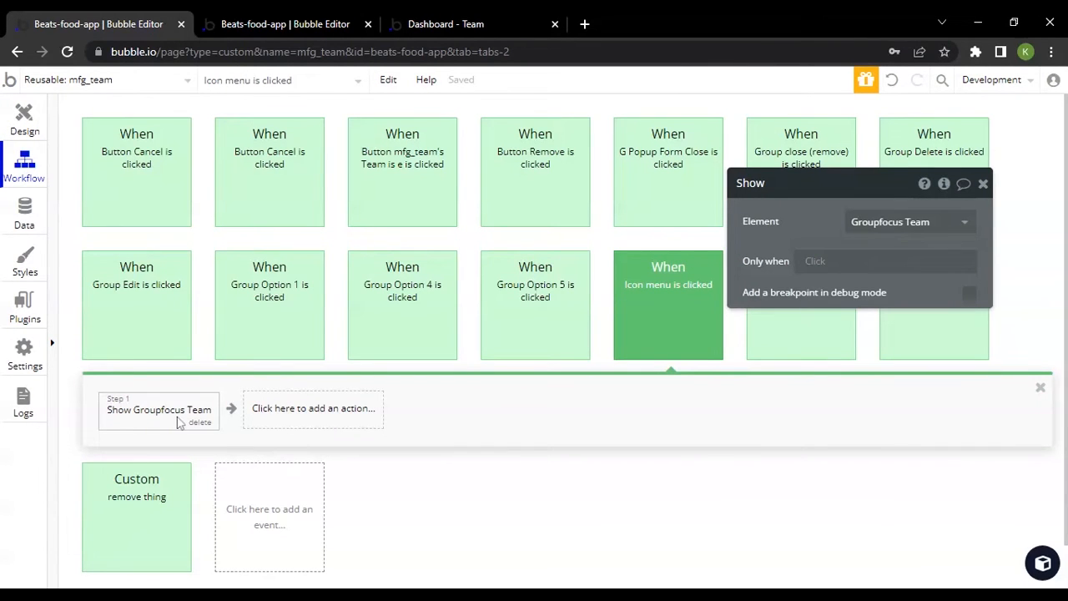
click(24, 118)
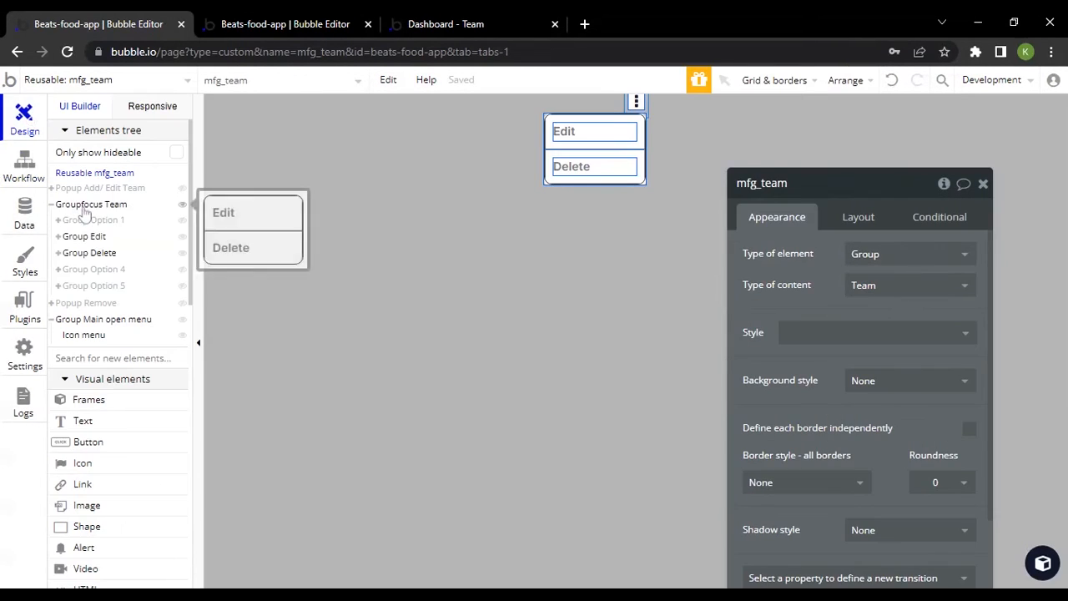
click(24, 166)
click(156, 409)
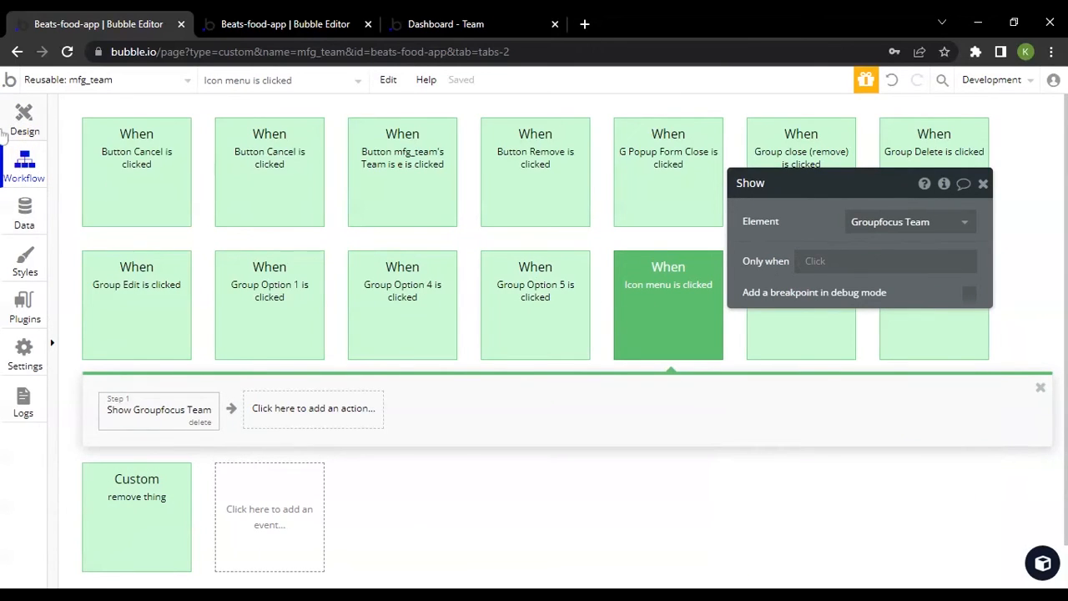
Return to the design view and inspect Group Main open menu and Groupfocus Team's reference element and offsets
click(23, 115)
click(103, 320)
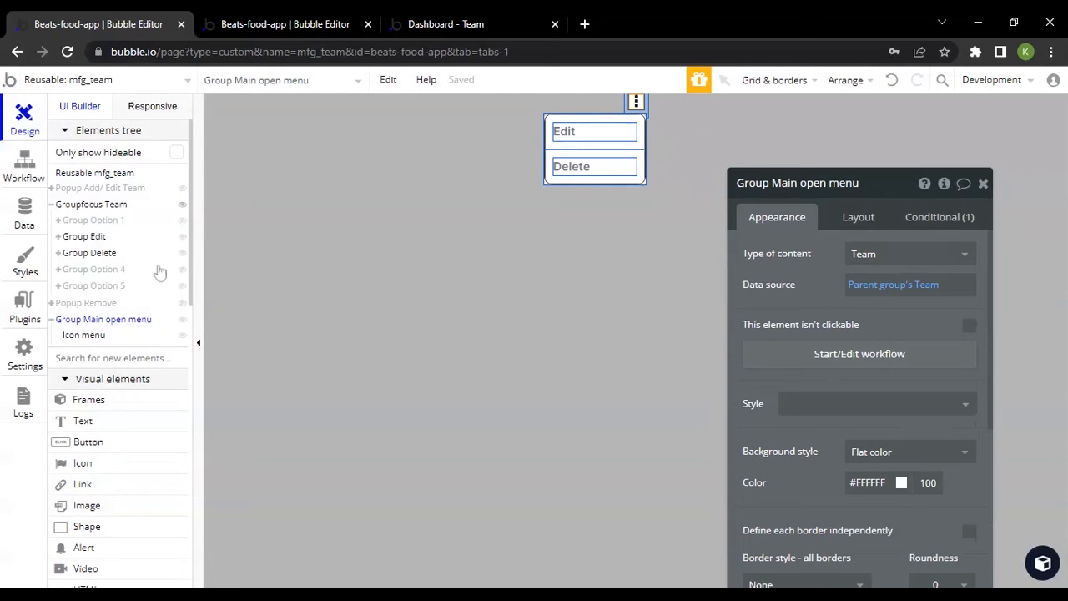
click(98, 208)
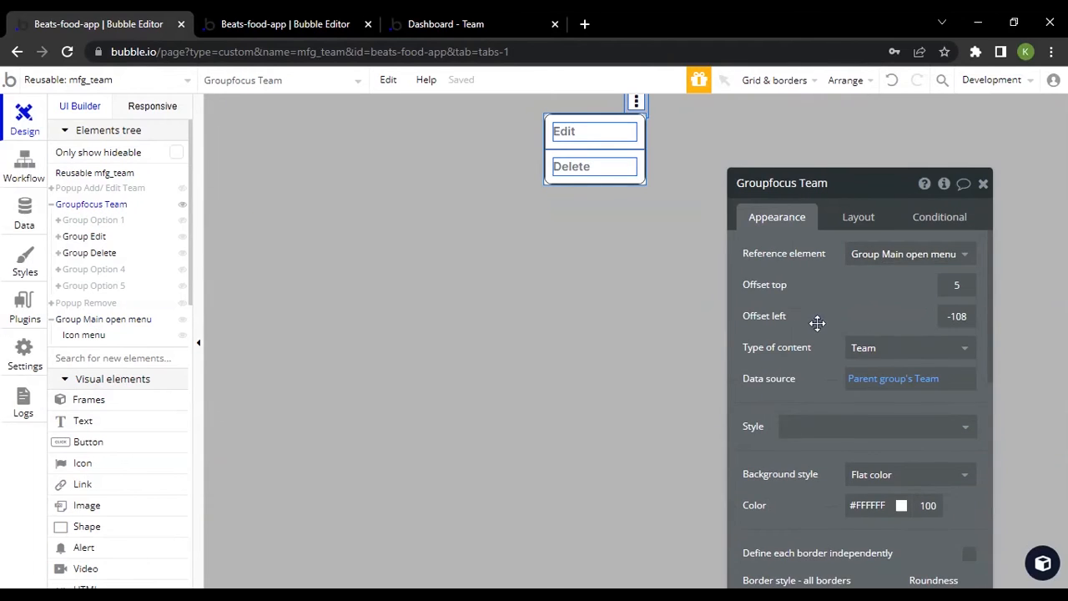
drag(818, 322, 809, 274)
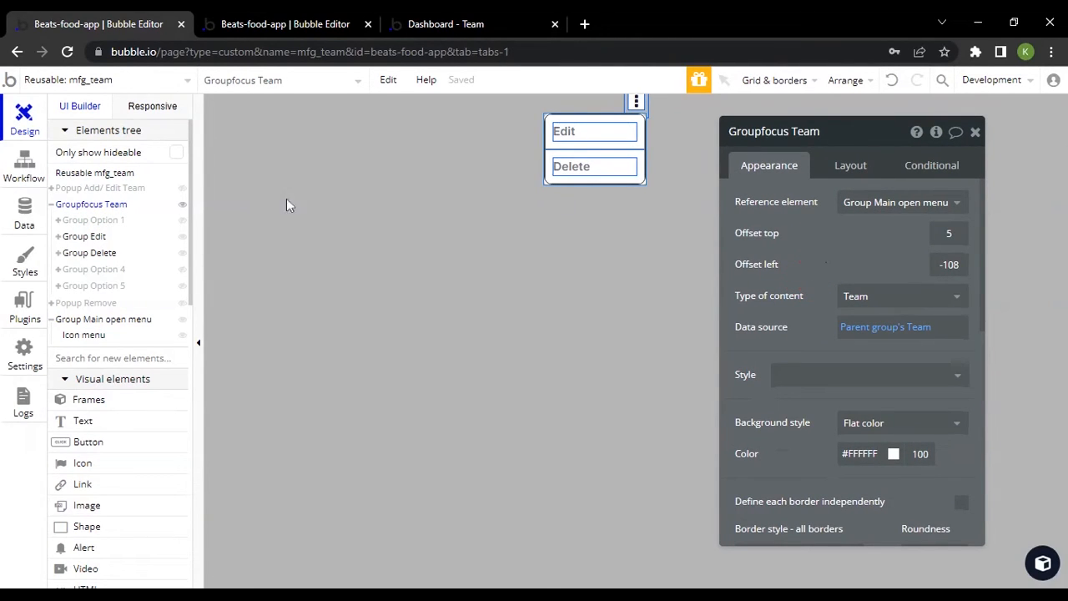
Inspect Group Edit, compare it with the Home text and icon in admin_team's dashboard sidebar, and return to mfg_team
drag(107, 240, 84, 241)
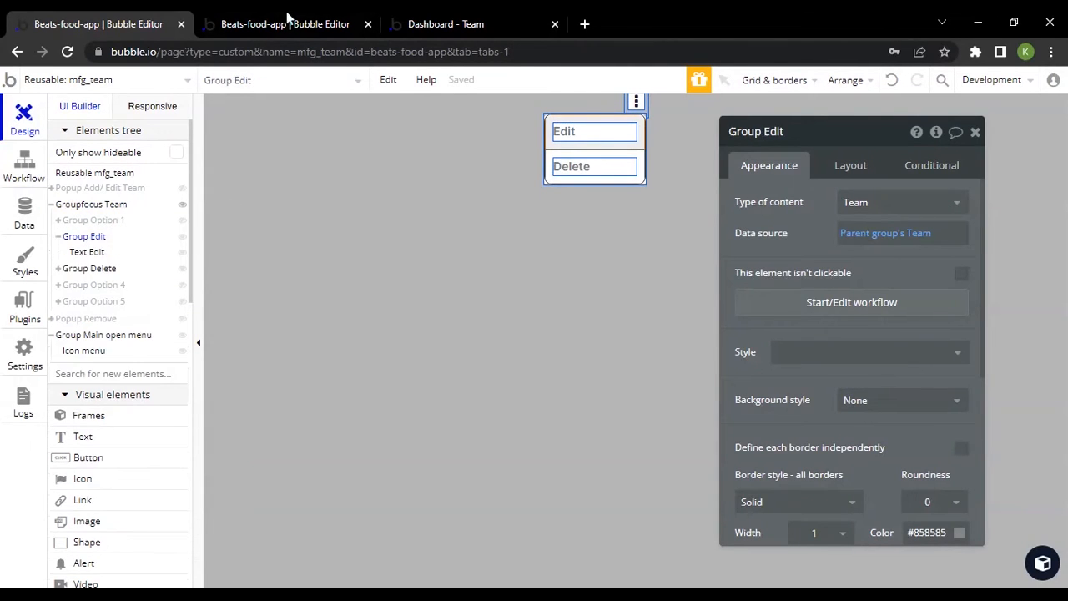
click(285, 23)
click(349, 212)
drag(349, 212, 327, 232)
click(324, 226)
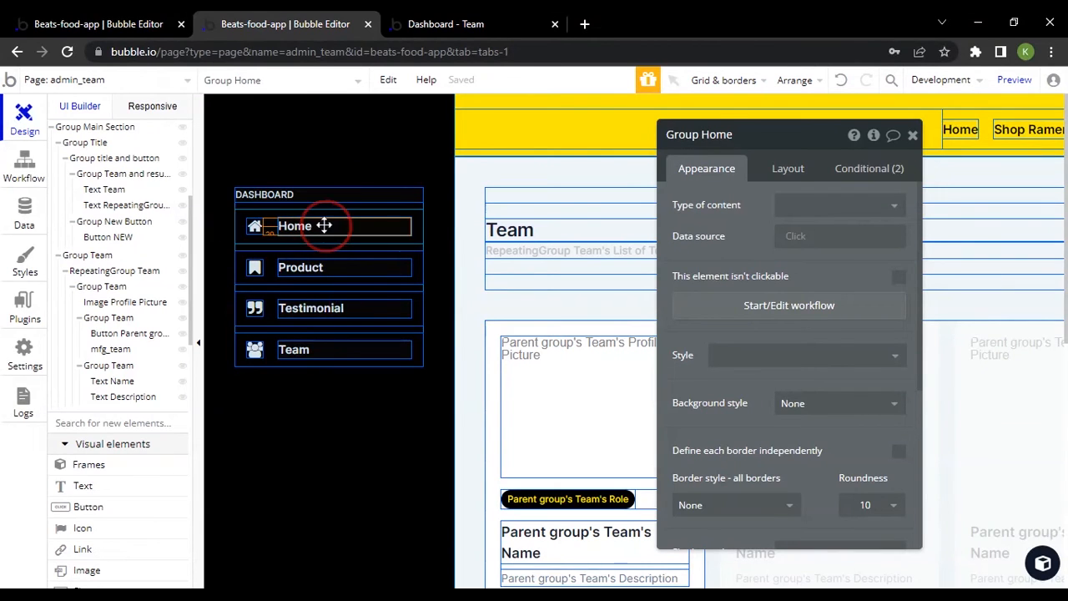
click(254, 227)
click(94, 18)
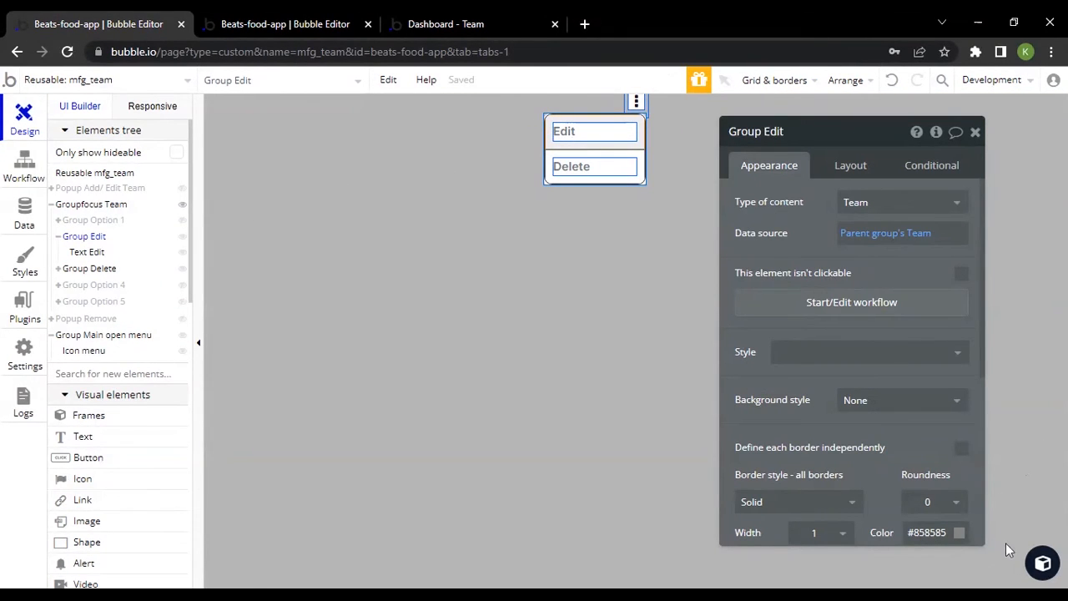
View the component library beside the canvas and move Group Edit's properties aside
click(1042, 561)
drag(887, 272, 934, 289)
click(1042, 563)
click(1042, 562)
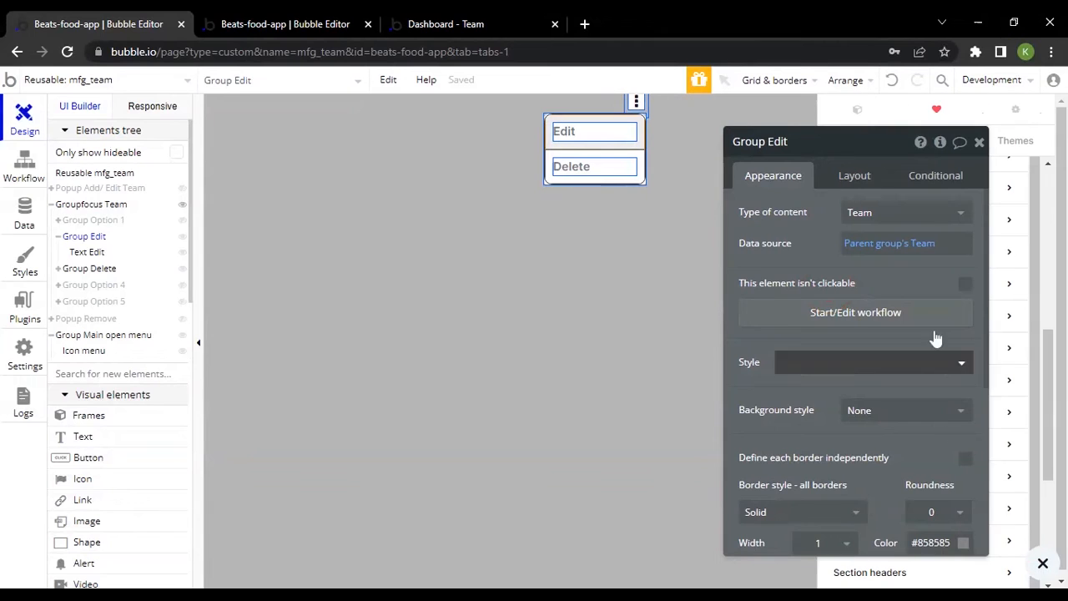
drag(767, 265, 788, 297)
click(653, 410)
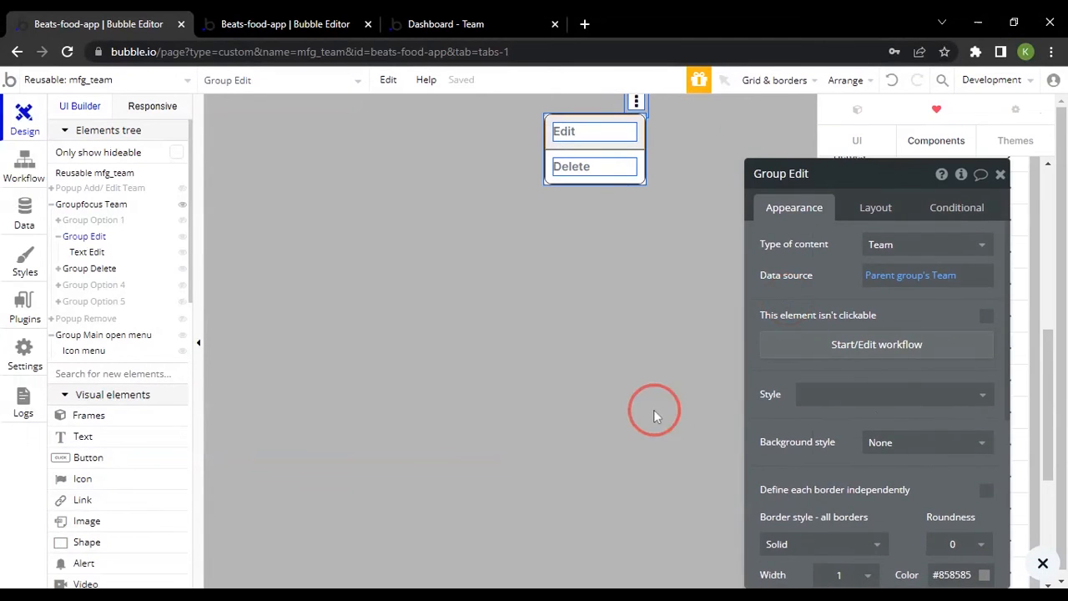
Inspect Groupfocus Team, Group Edit and the nested Text Edit, reviewing the text's font and style properties
click(605, 131)
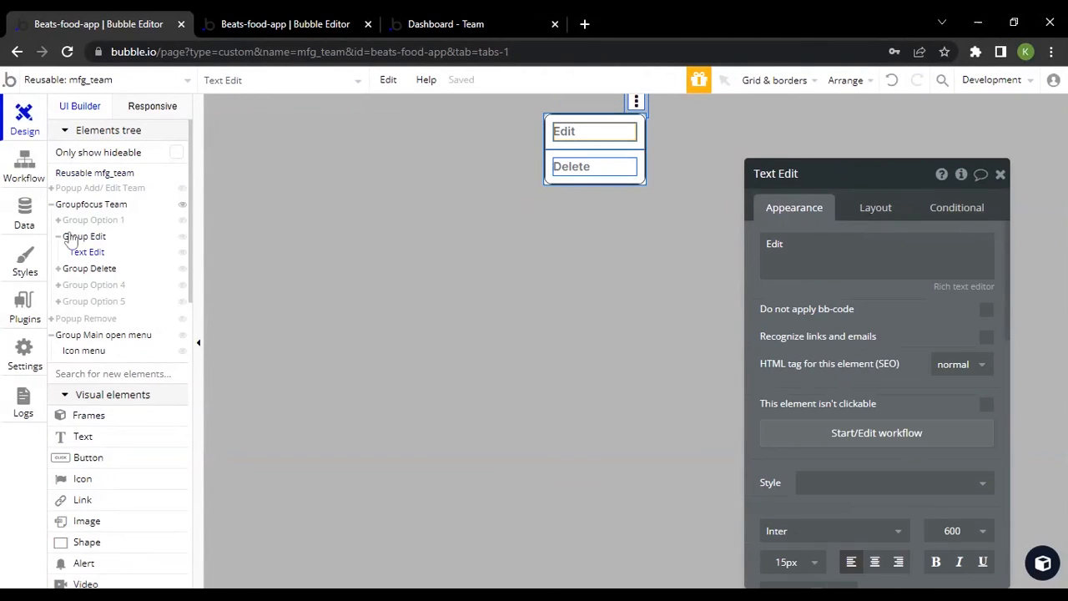
click(94, 205)
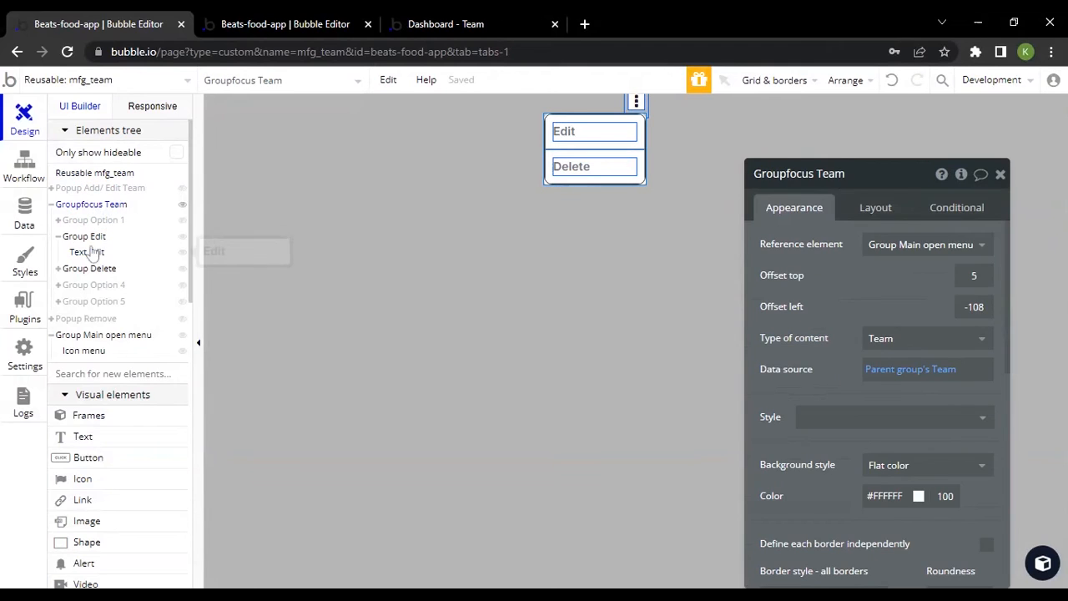
click(83, 237)
click(594, 131)
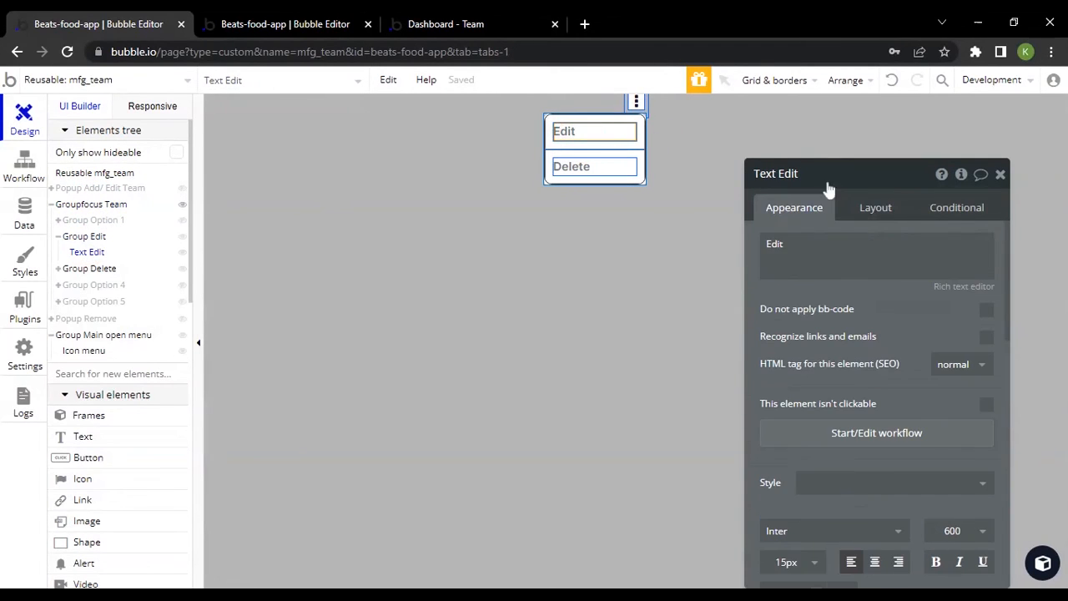
scroll(842, 291, down, 4)
scroll(807, 380, up, 3)
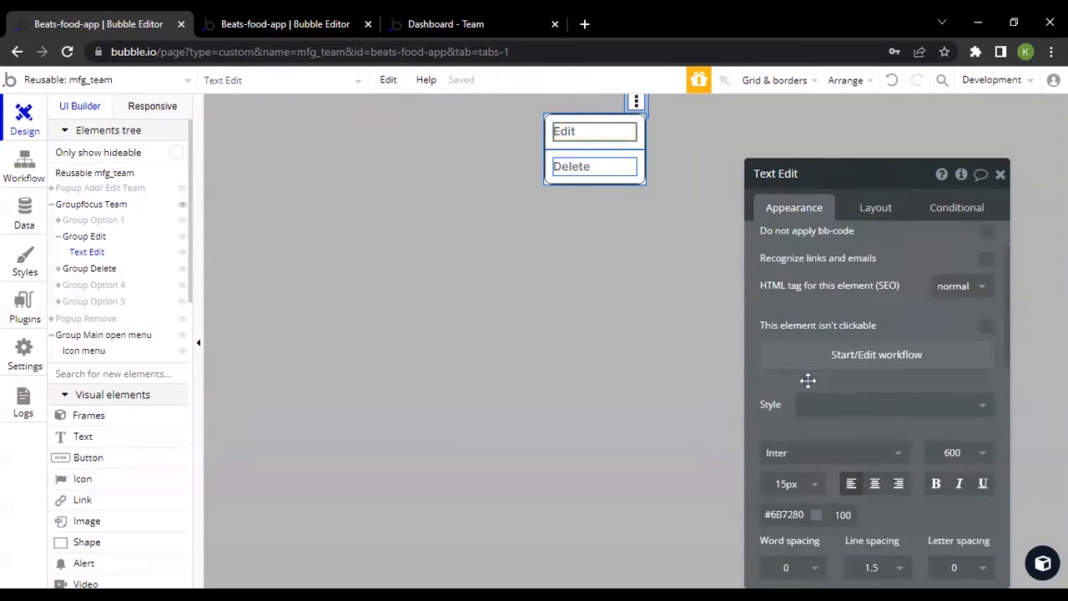
scroll(808, 381, up, 2)
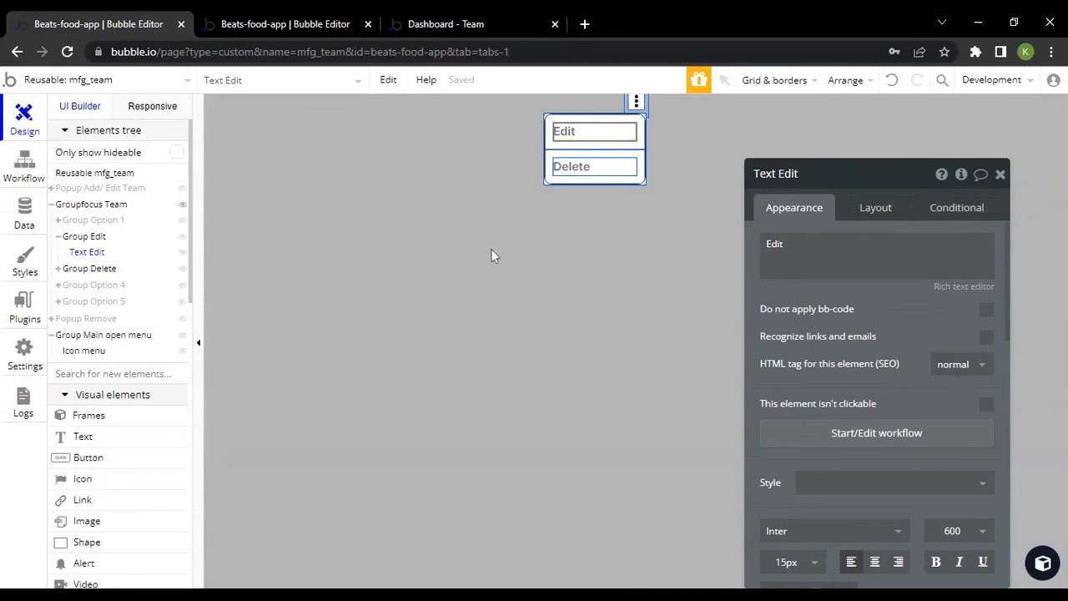
View the container grouping options for Text Edit, dismiss them, and compare the text with its parent Group Edit
right_click(595, 133)
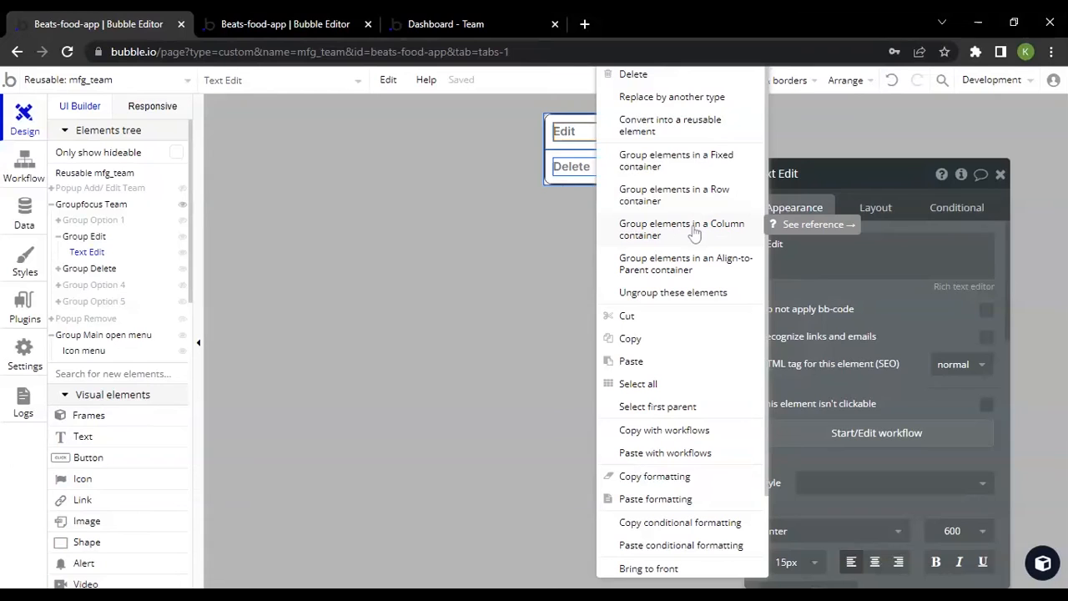
click(864, 334)
click(593, 148)
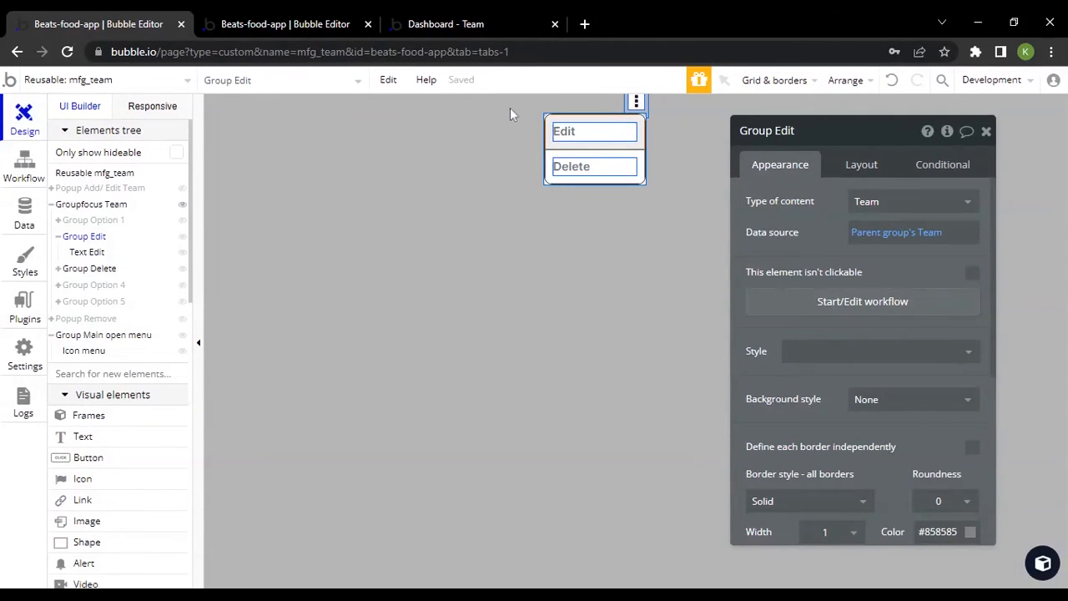
click(87, 252)
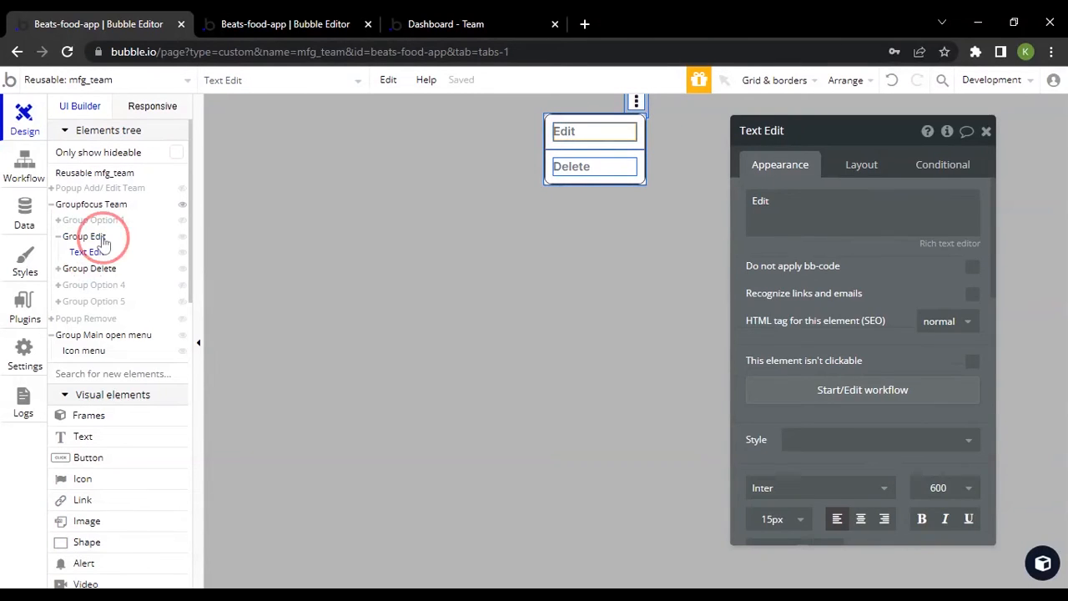
click(102, 239)
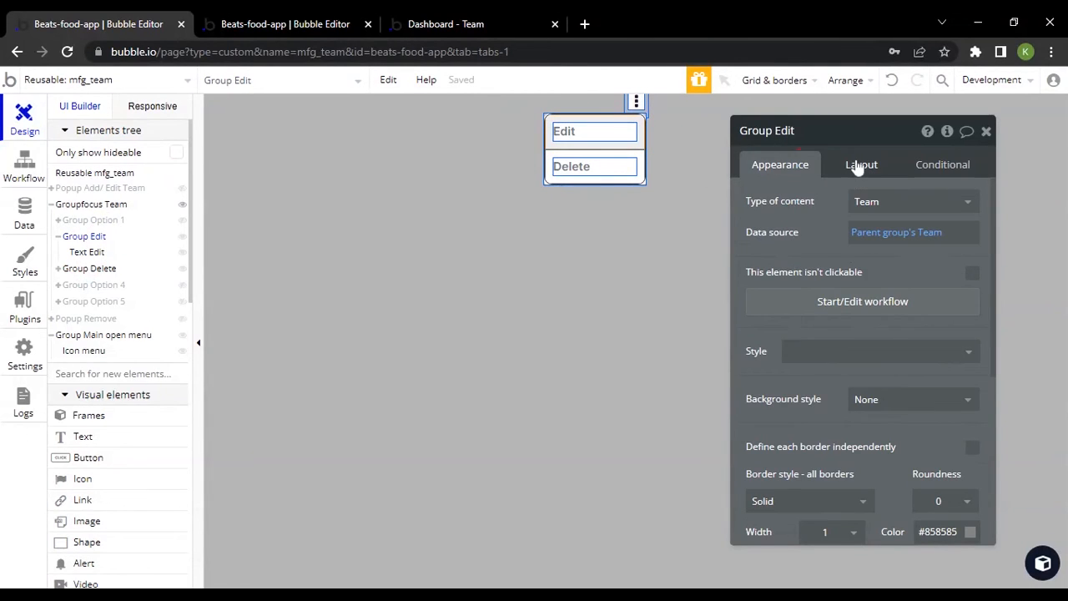
Examine Group Edit's layout settings, including its padding on all four sides
click(858, 166)
scroll(869, 281, down, 3)
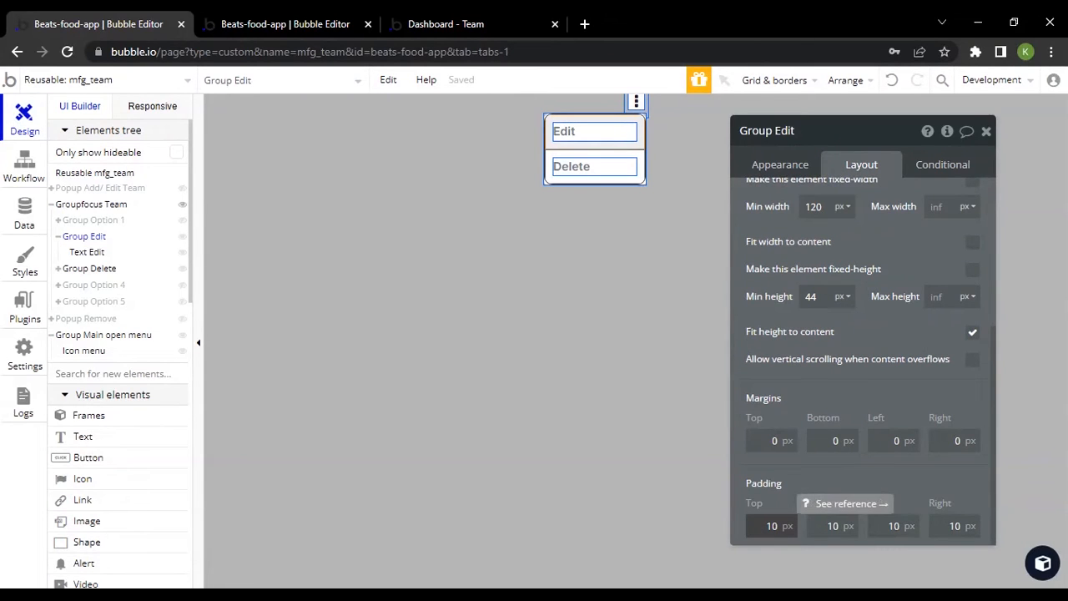
click(776, 525)
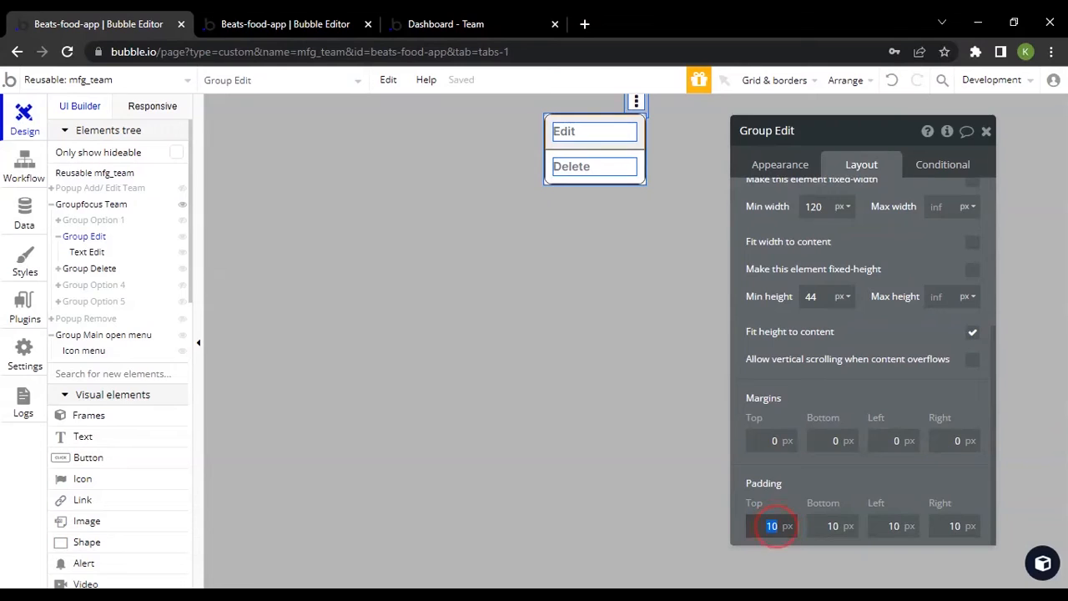
click(832, 525)
click(953, 525)
click(891, 527)
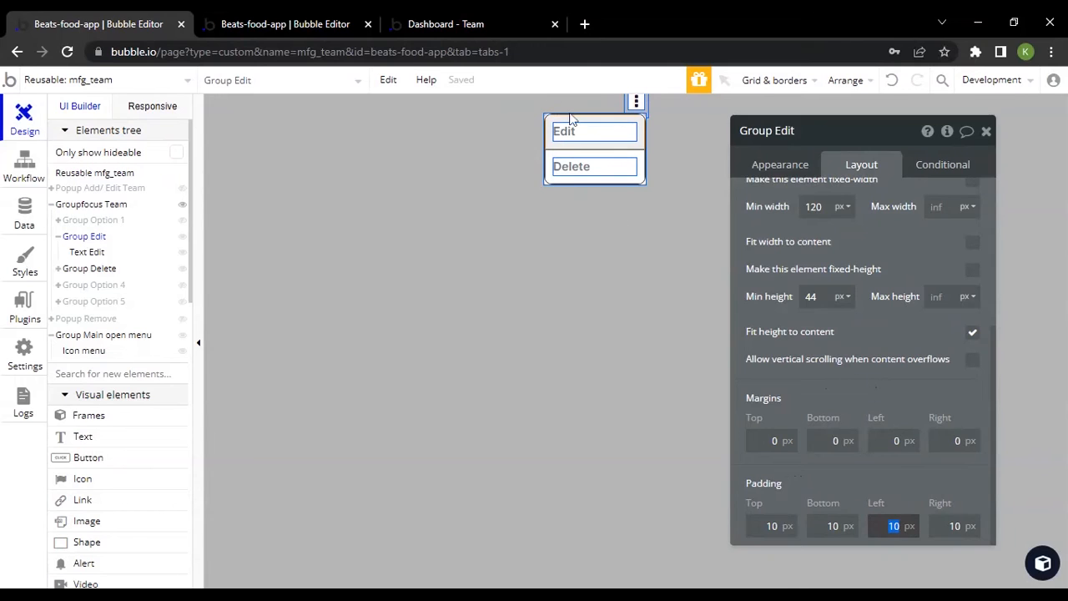
Check the three-dot menu on the DJ's team card in the live preview, and inspect Group Delete's layout in mfg_team
click(453, 23)
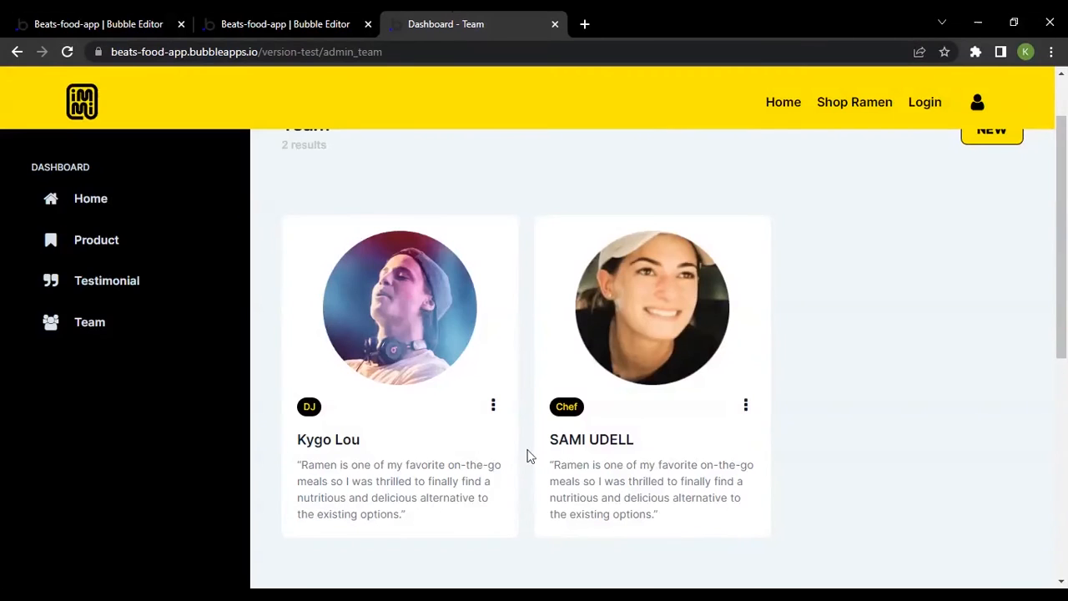
click(493, 406)
click(496, 238)
click(283, 23)
click(141, 17)
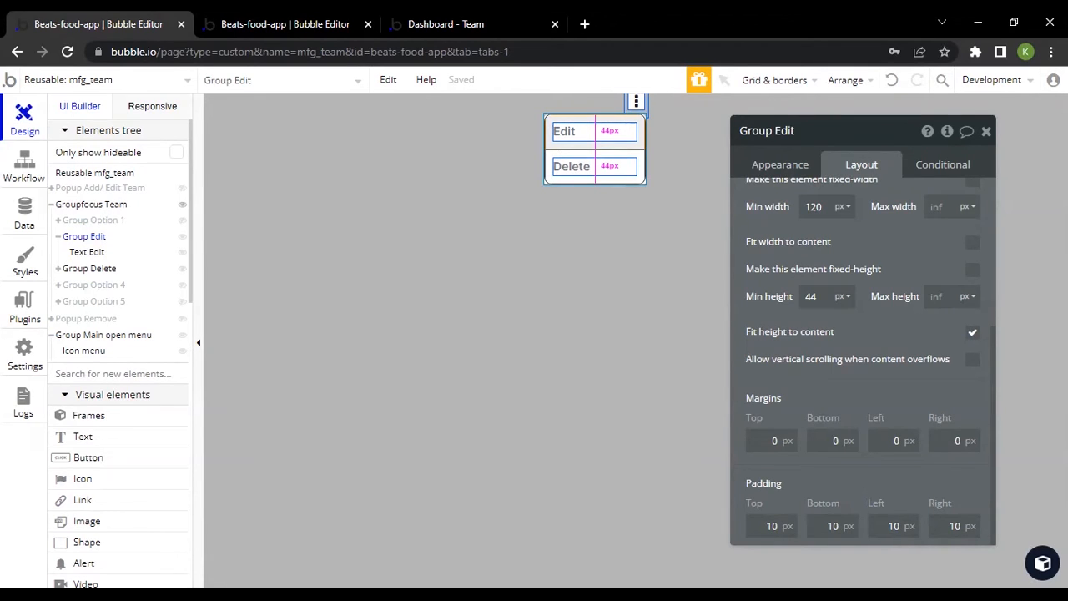
click(553, 167)
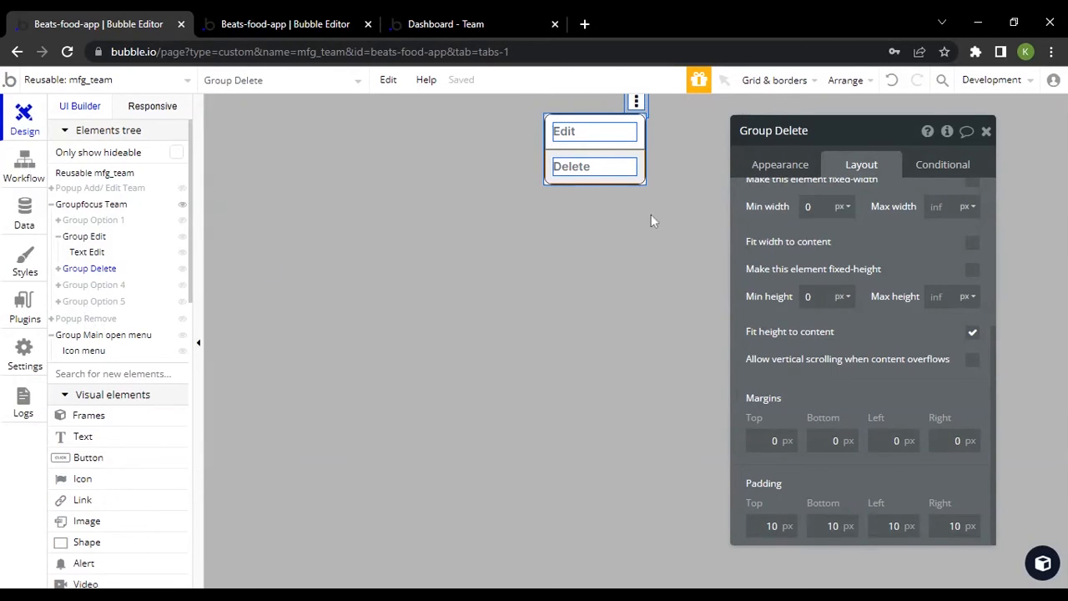
Open the workflow for clicking Group Edit and inspect its hide focus group and create/edit thing trigger actions
click(552, 143)
click(799, 171)
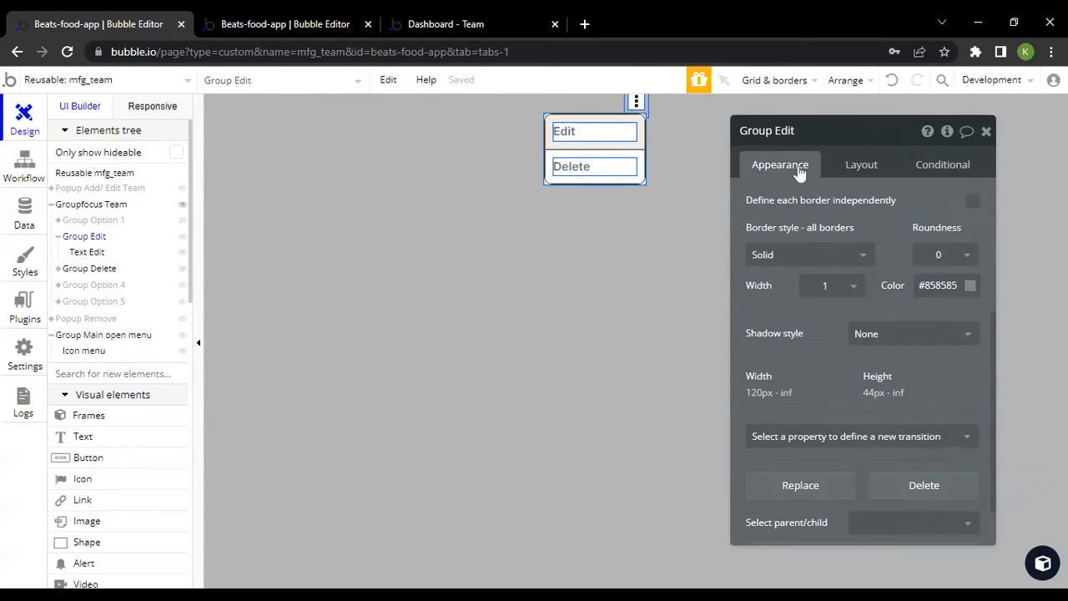
scroll(853, 345, up, 4)
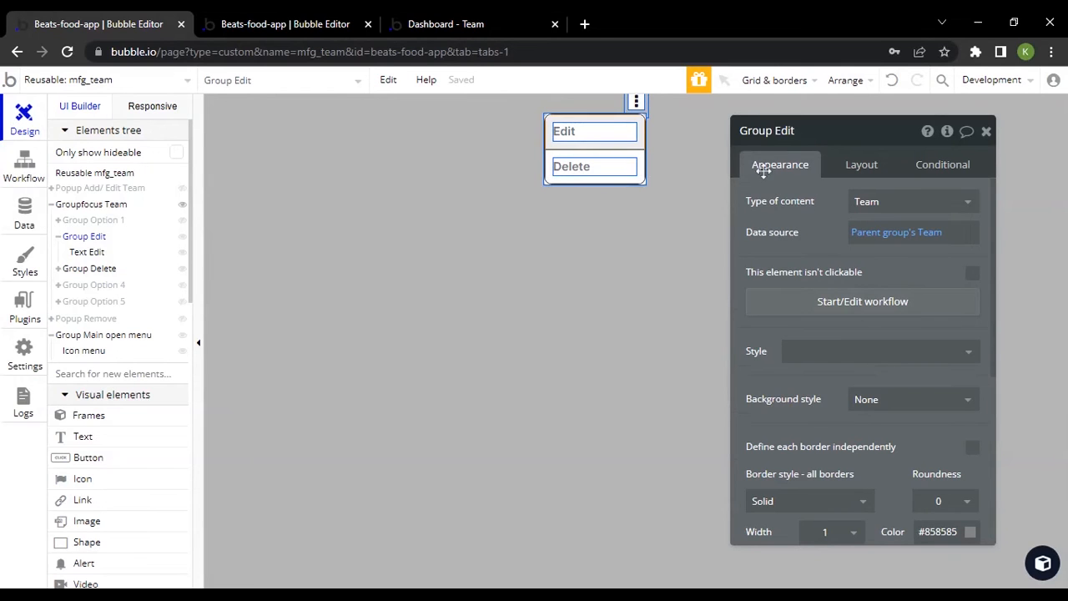
click(859, 308)
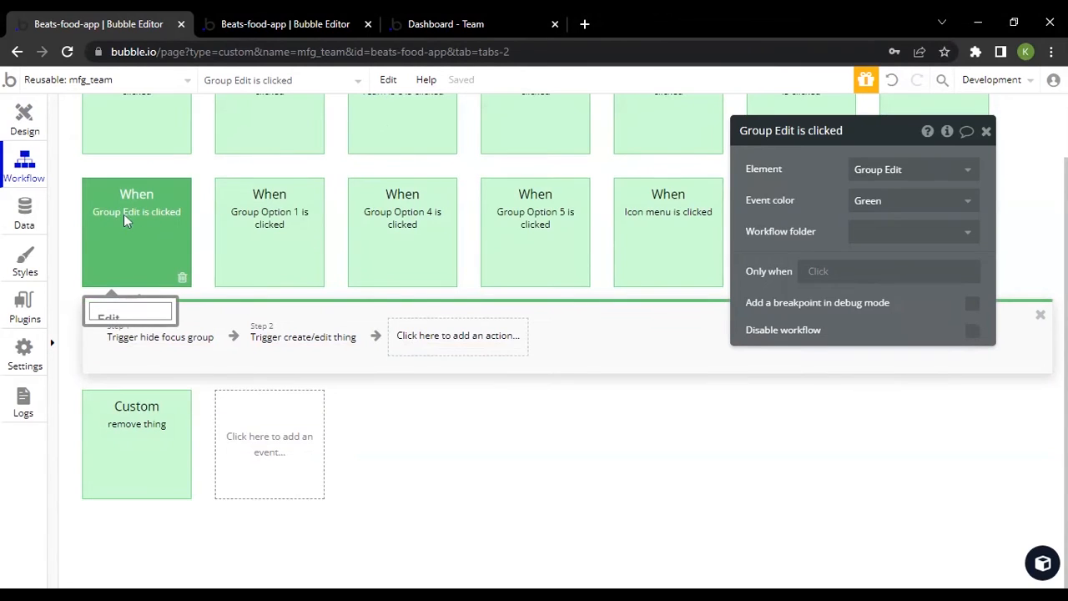
click(153, 346)
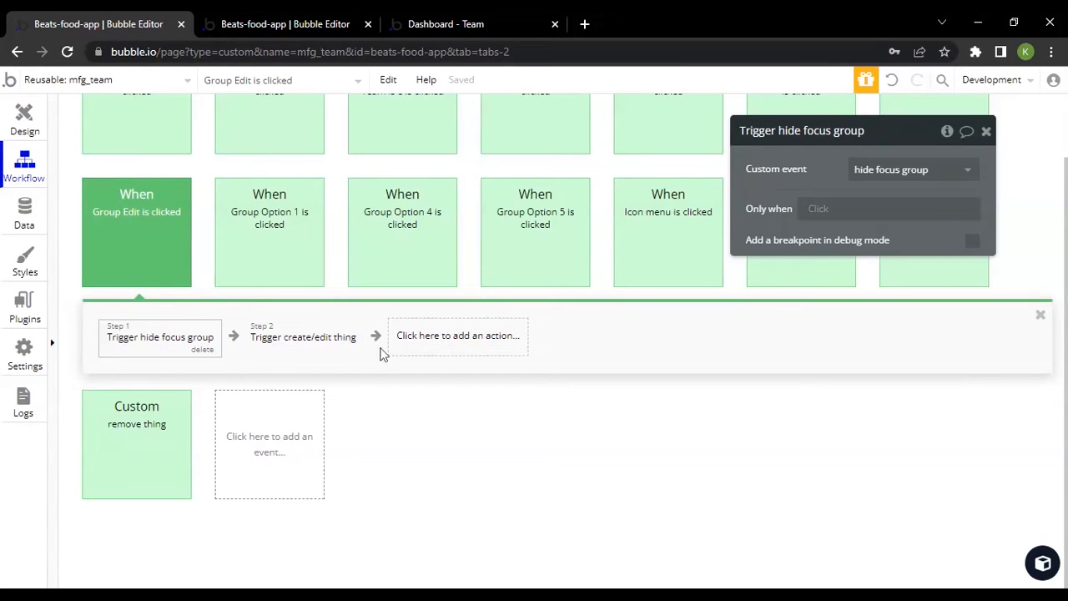
click(310, 339)
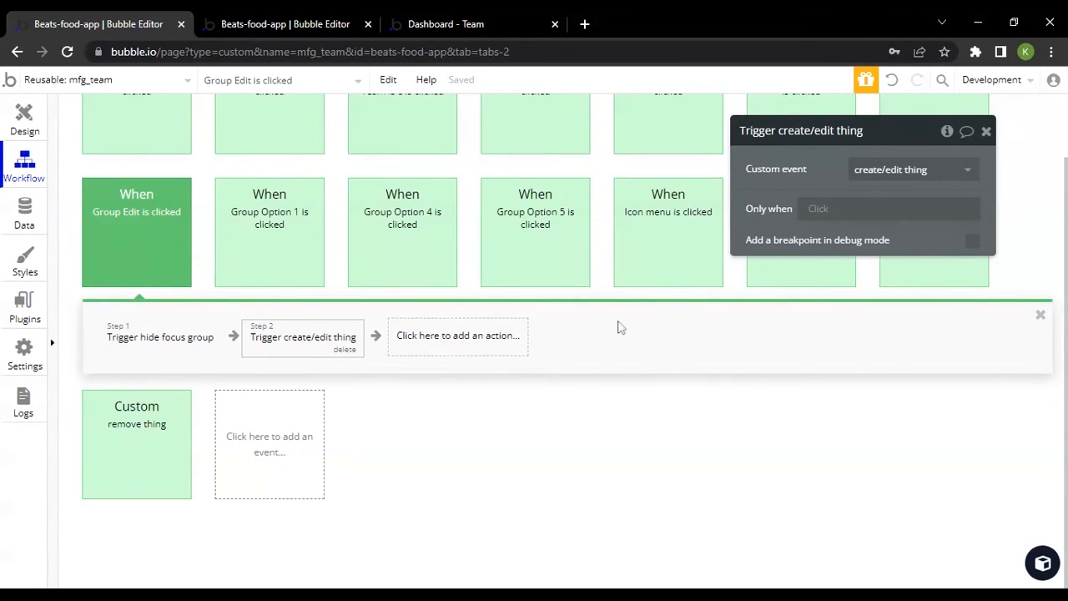
click(731, 319)
drag(789, 196, 448, 201)
click(267, 336)
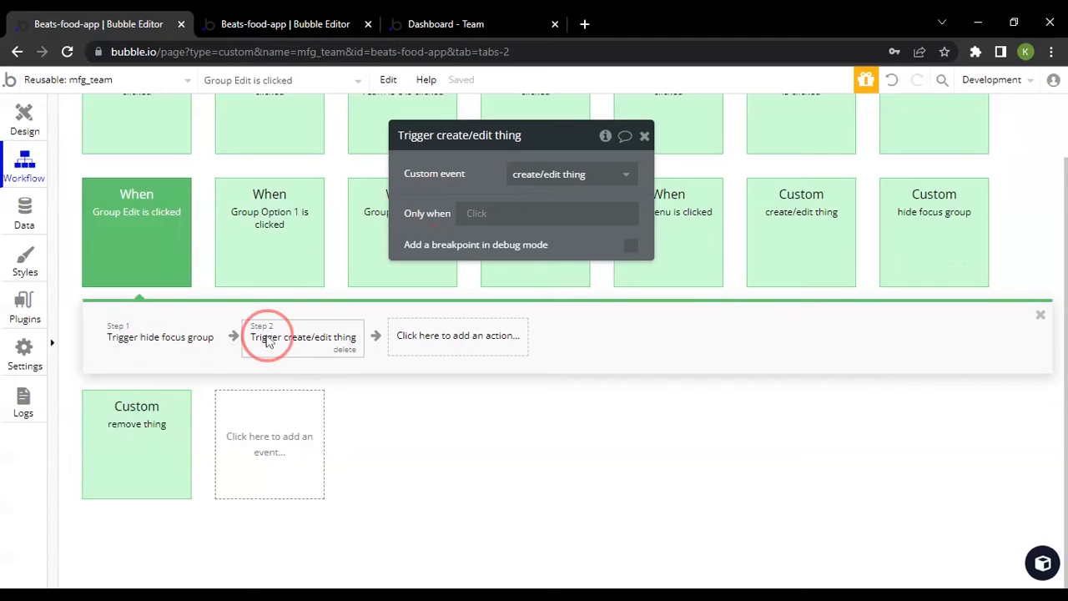
click(172, 337)
click(278, 347)
View the custom event option offered for a new workflow event, and dismiss the event choices
click(269, 450)
scroll(271, 568, down, 3)
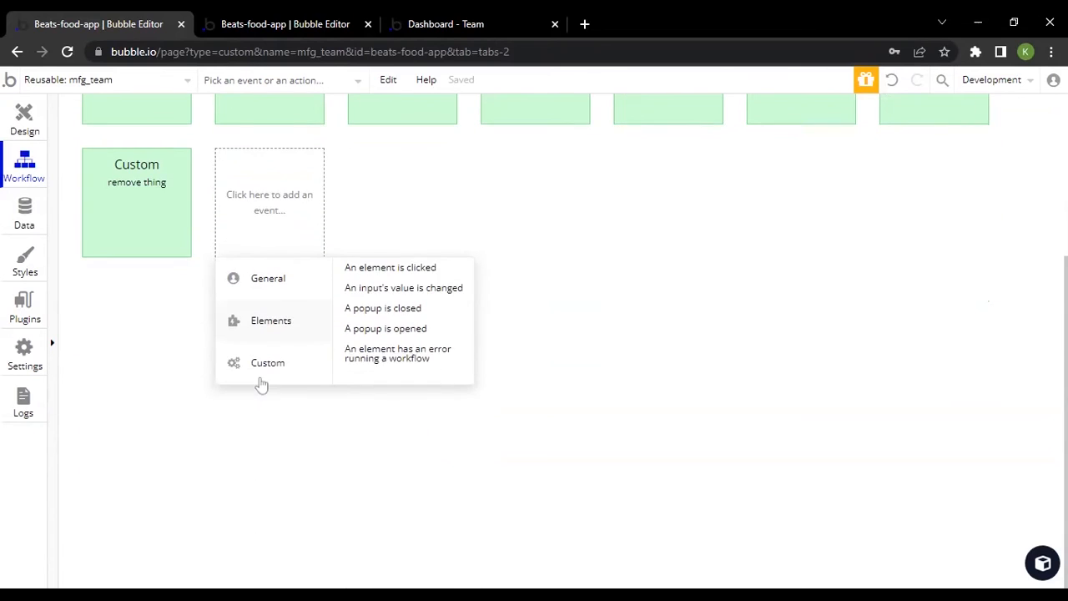
mouse_move(263, 376)
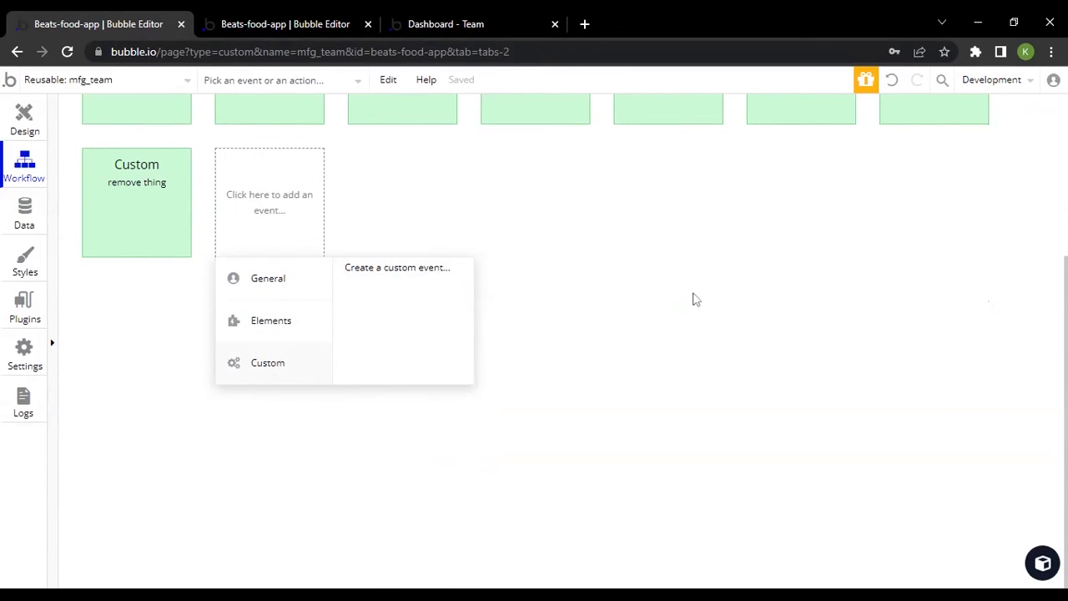
click(696, 300)
Revisit Group Edit in the design view and reopen its click workflow at the hide focus group trigger
click(221, 326)
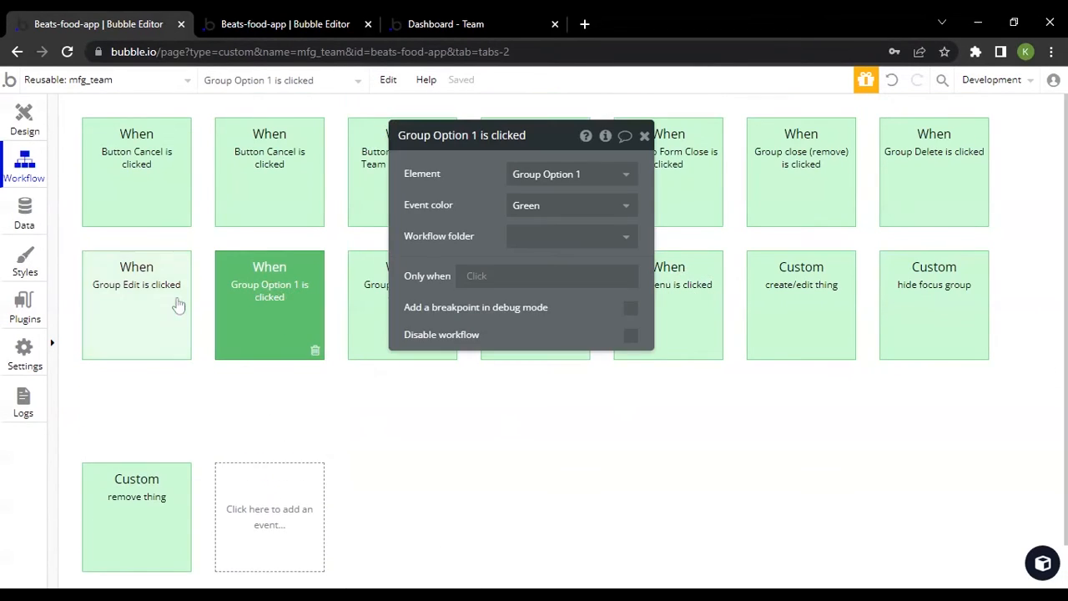
click(178, 306)
click(24, 119)
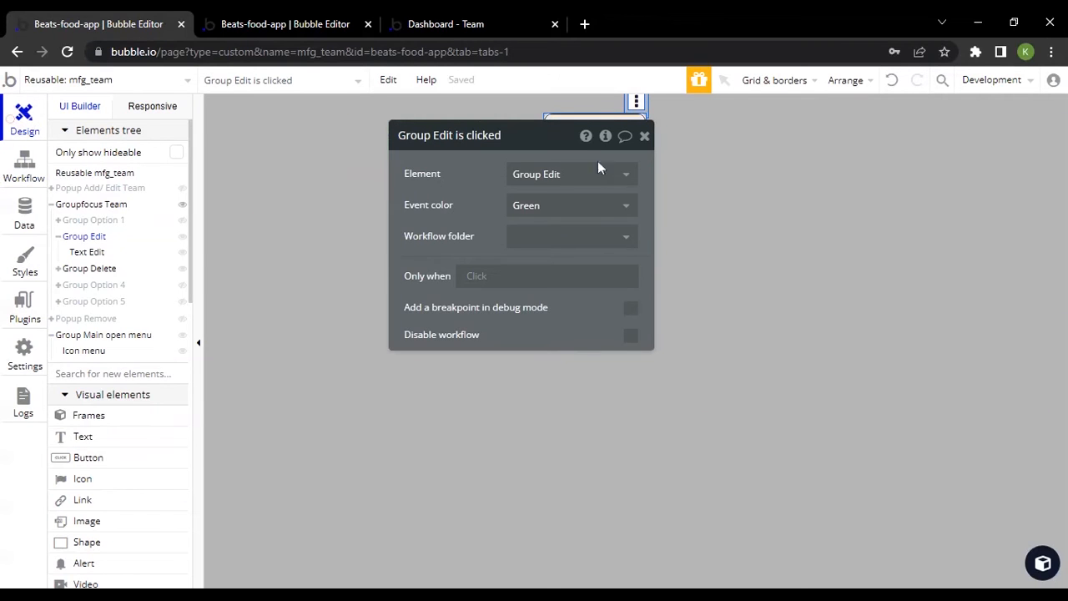
drag(479, 242, 812, 245)
click(824, 283)
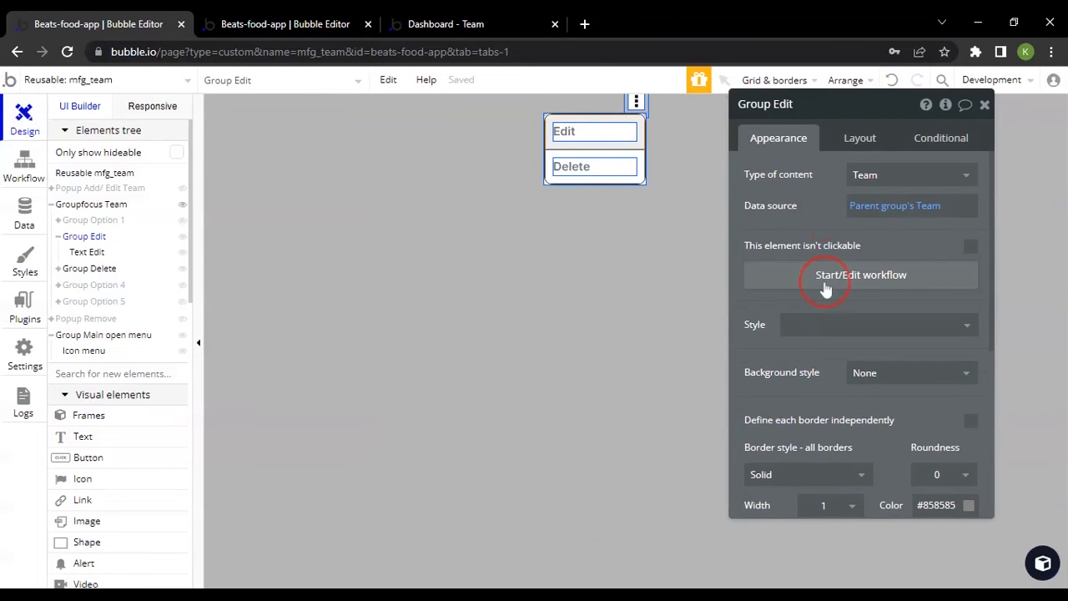
click(165, 423)
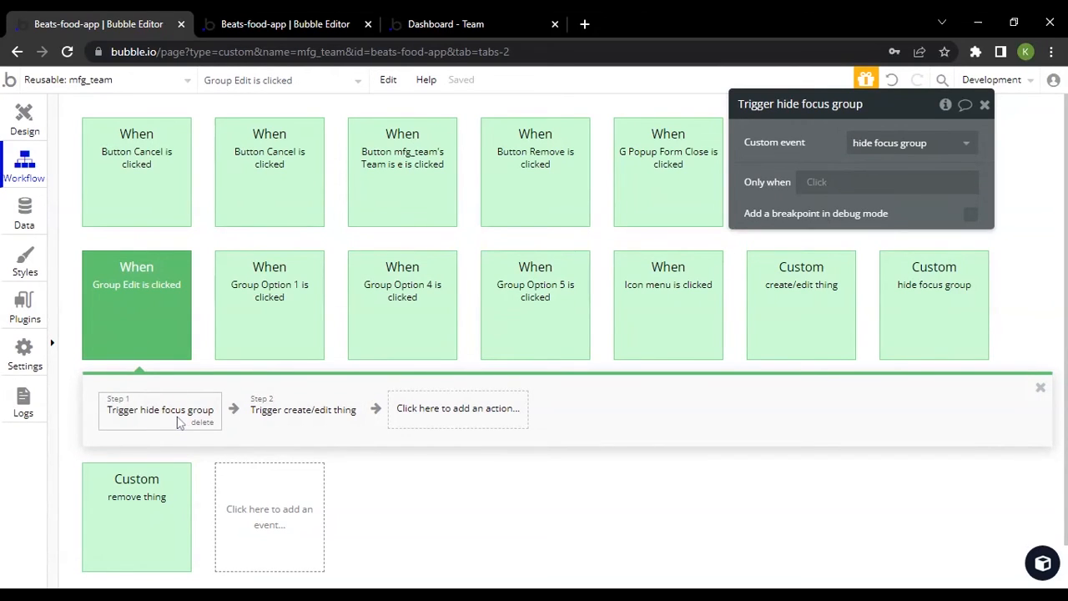
Inspect the hide focus group custom event and its Hide action, and view the targeted Groupfocus Team element in the design
click(943, 303)
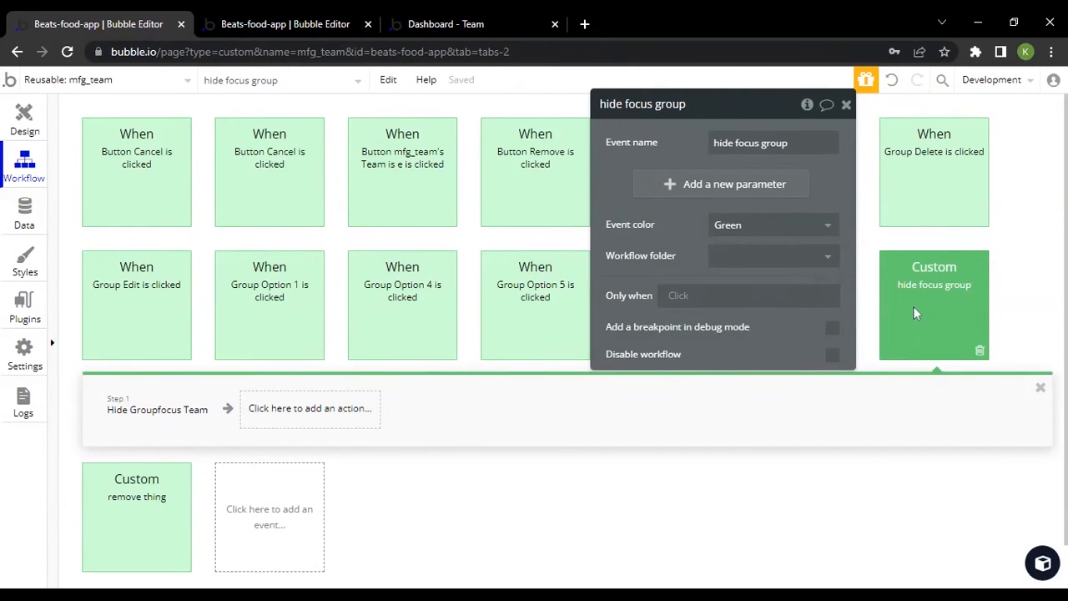
right_click(153, 414)
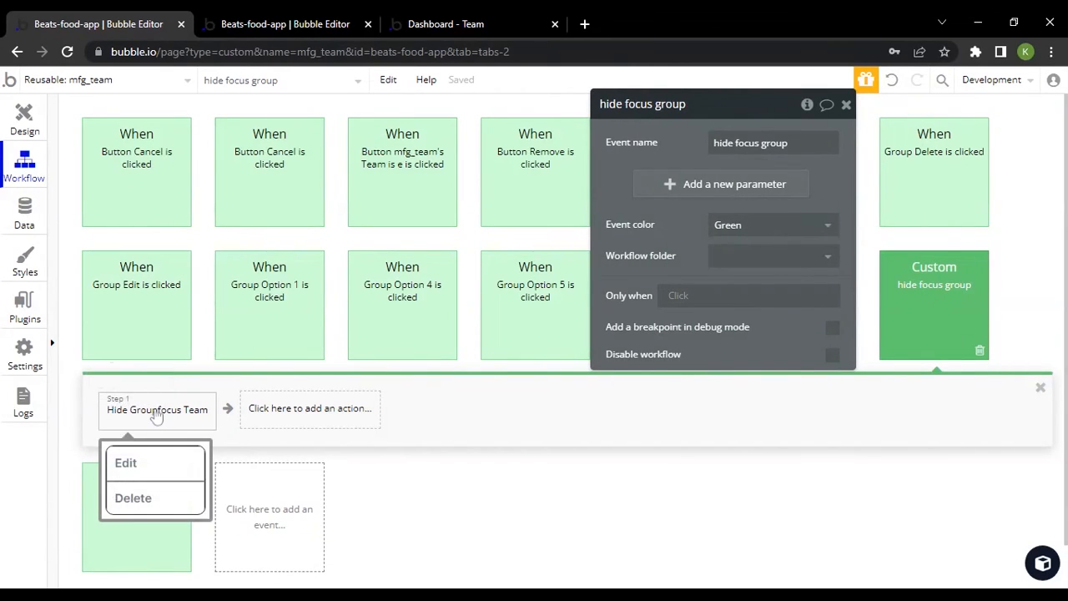
click(140, 420)
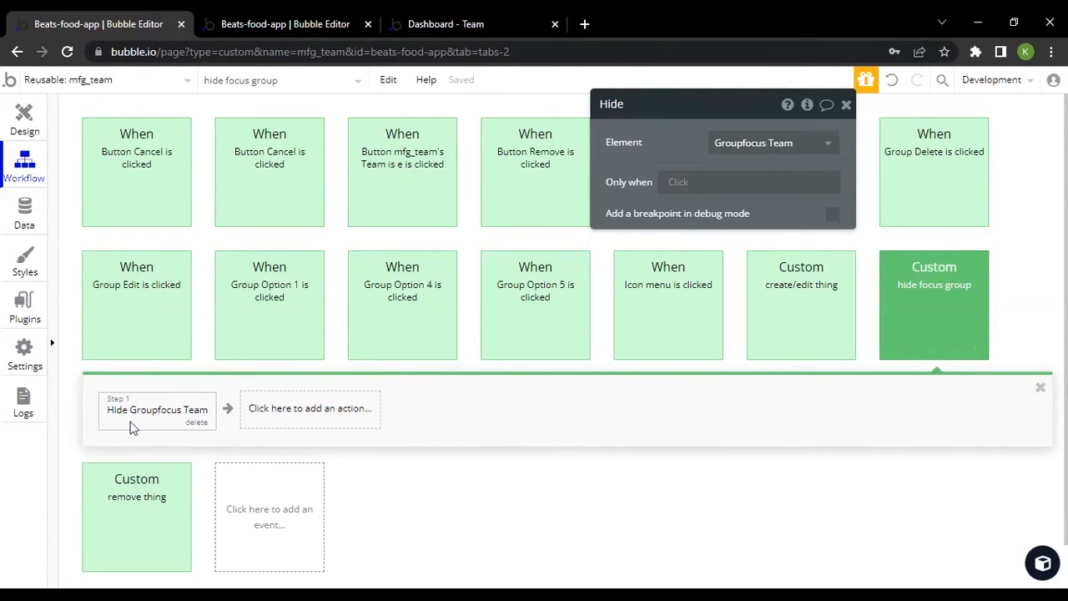
click(25, 119)
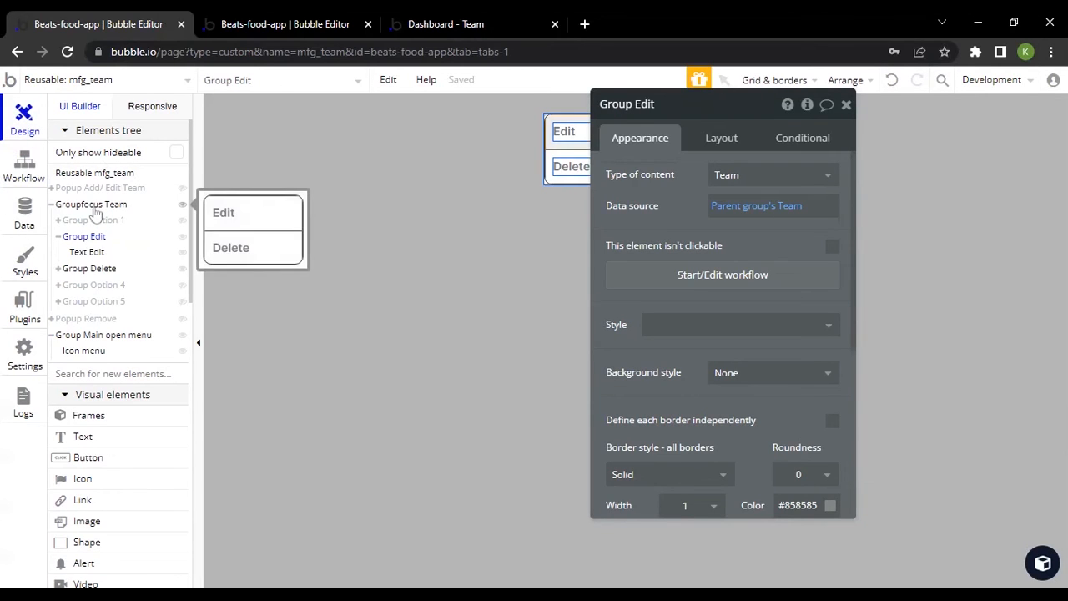
click(93, 206)
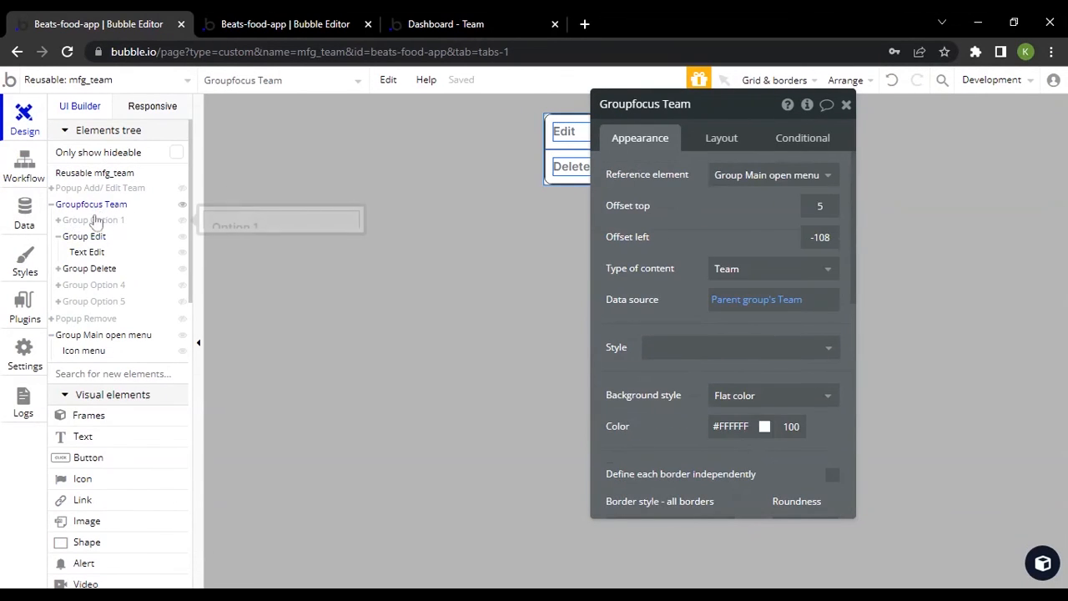
Return to the Group Edit click workflow and recheck both of its trigger actions
click(25, 167)
click(105, 299)
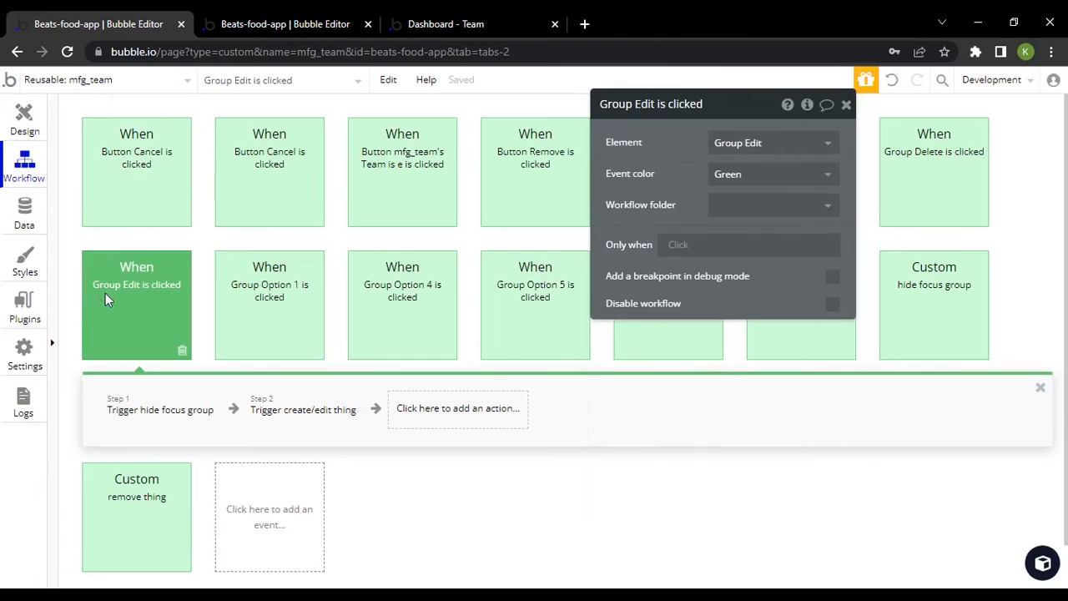
click(177, 410)
click(302, 412)
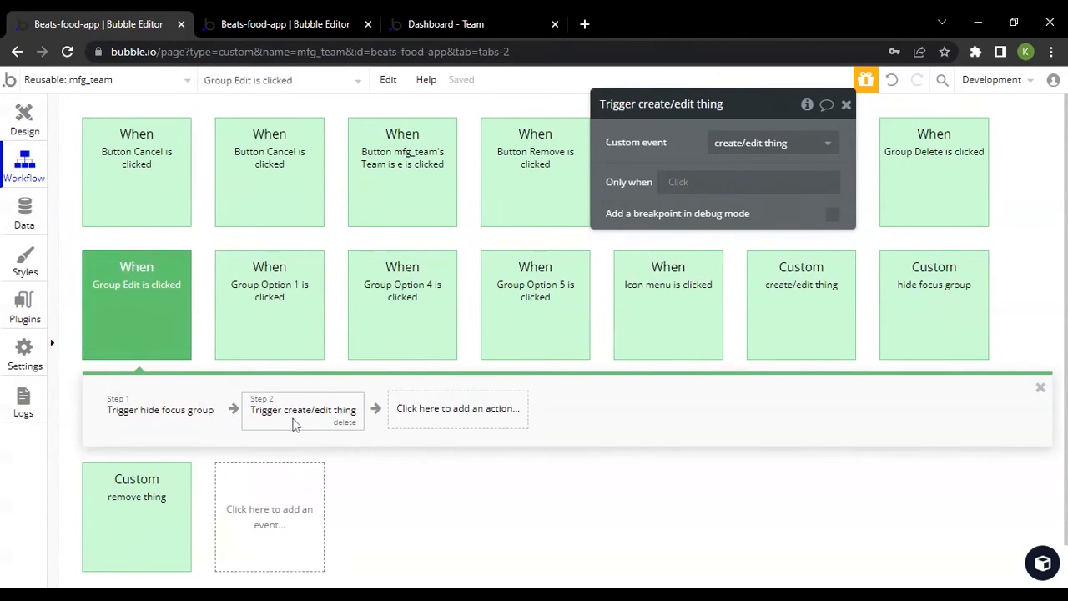
Open the create/edit thing custom event, clear its settings window from the event card, and examine the event name
click(807, 288)
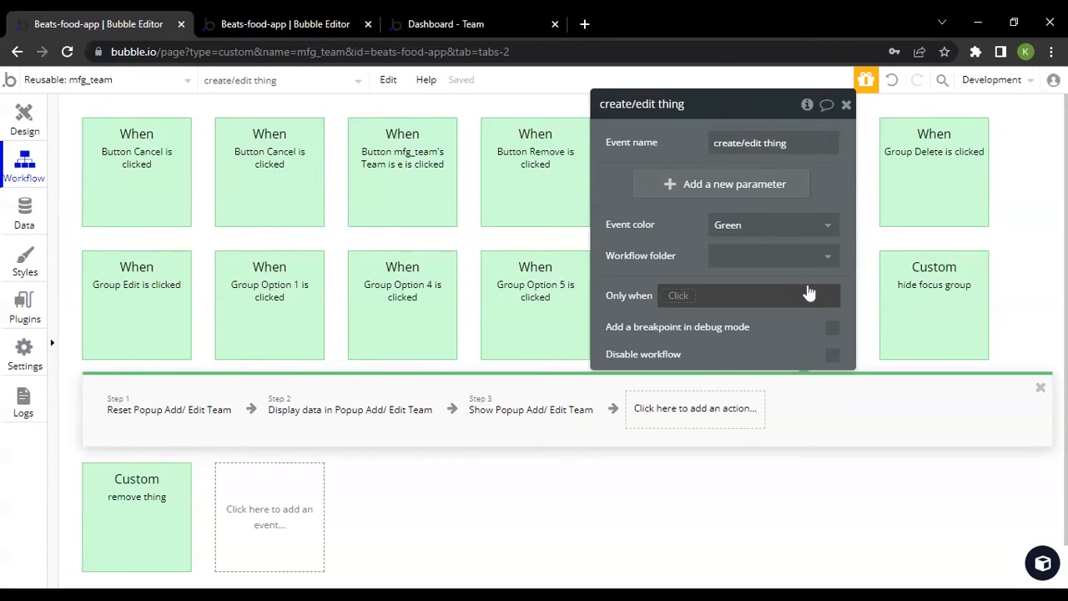
drag(669, 215, 414, 171)
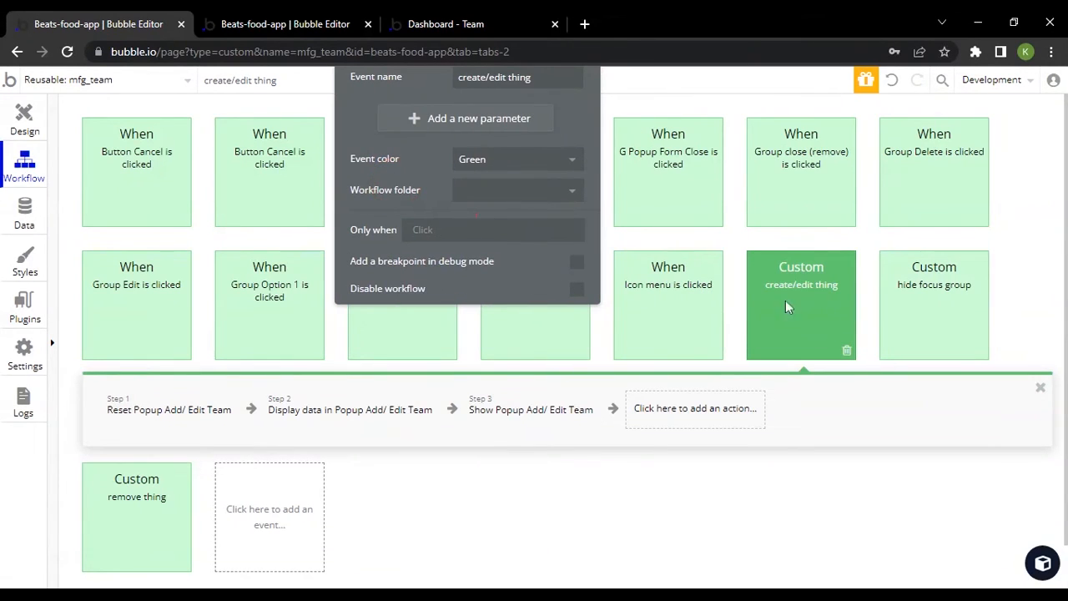
drag(362, 110, 362, 149)
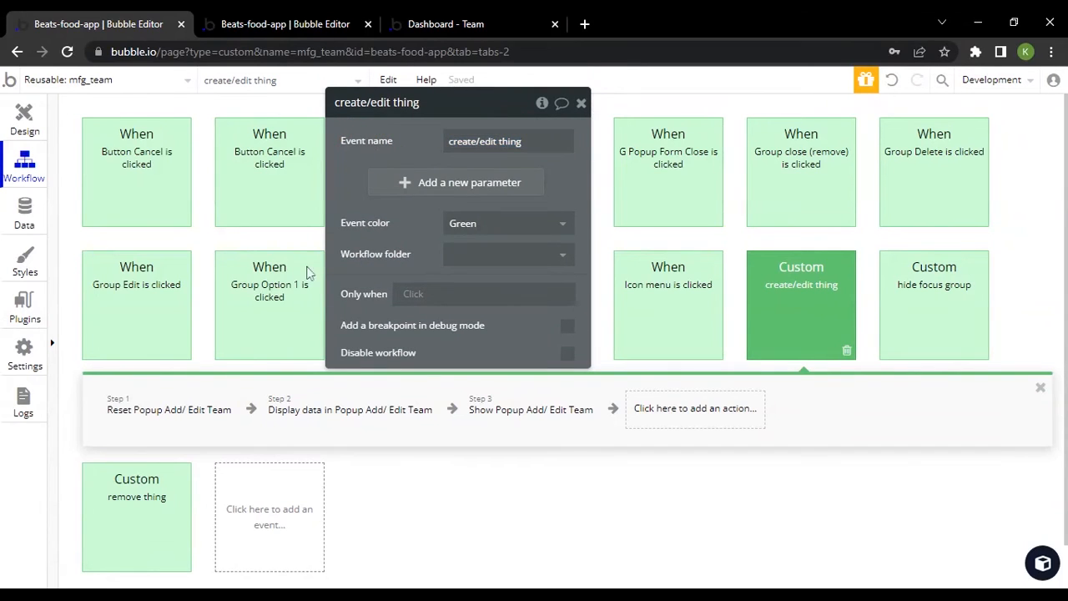
click(475, 140)
triple_click(475, 136)
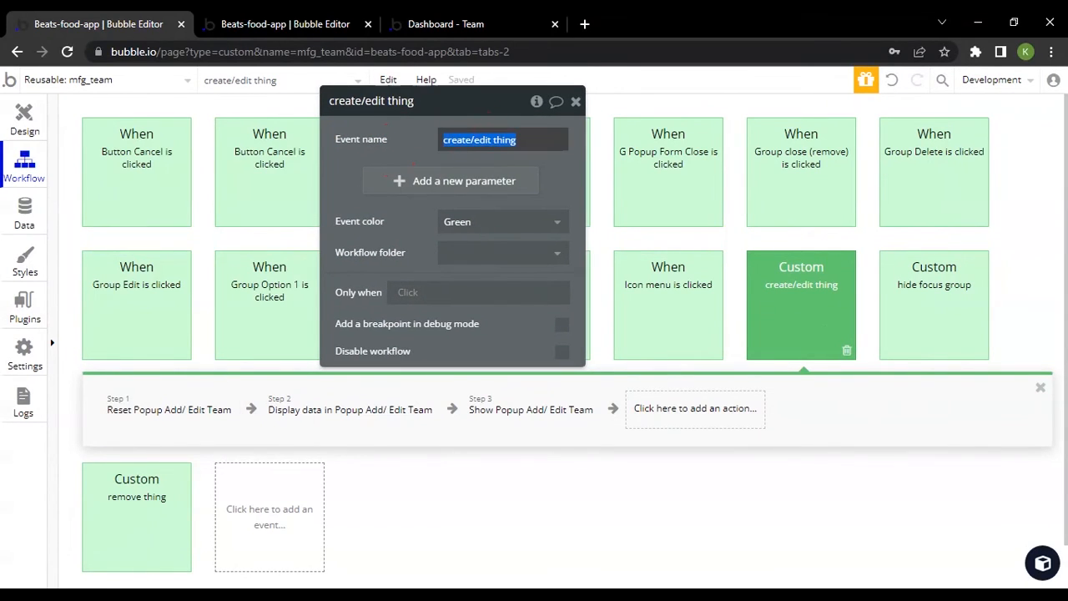
click(396, 143)
click(550, 140)
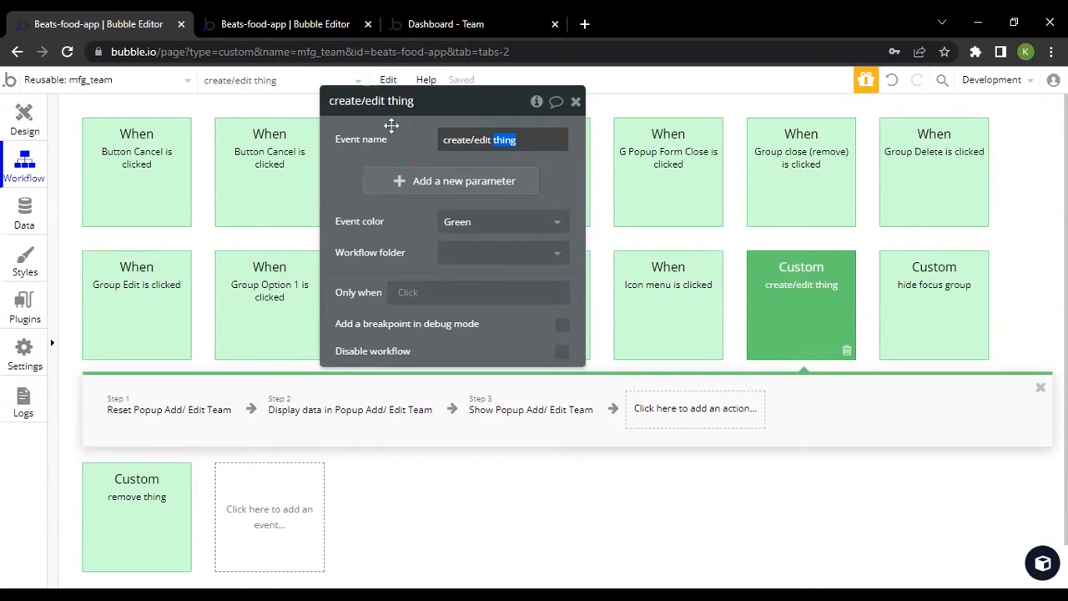
Inspect the Reset data, Display data and Show actions for Popup Add/ Edit Team in the create/edit thing event
click(125, 416)
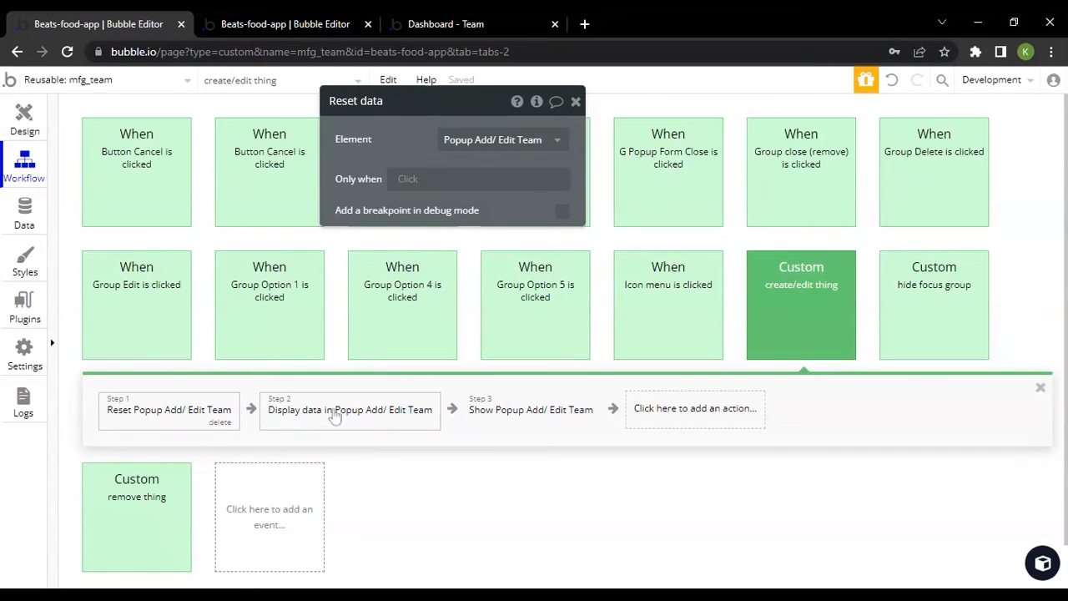
click(368, 410)
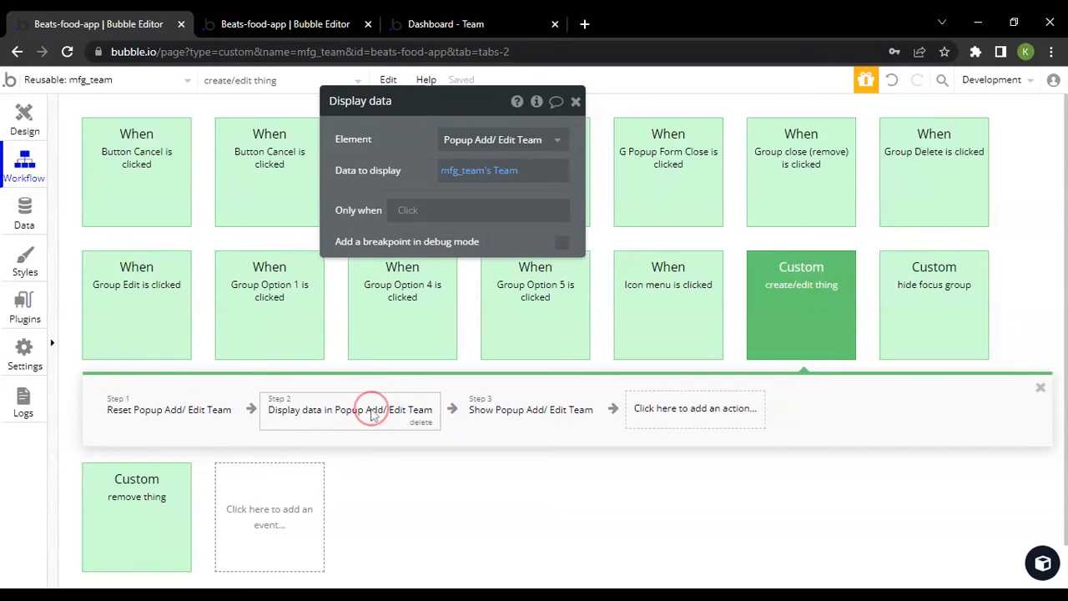
click(525, 422)
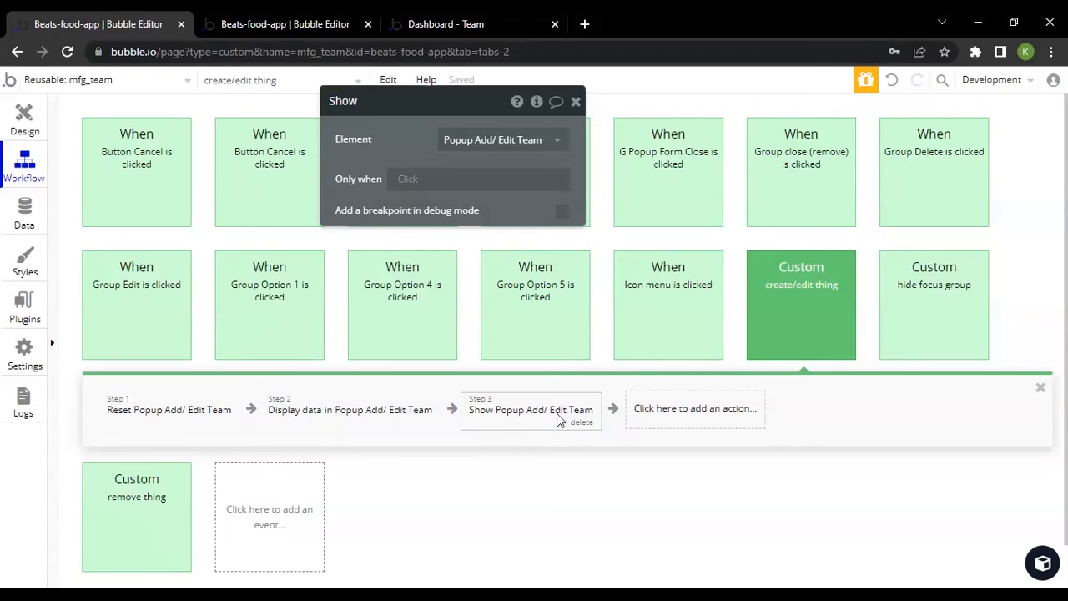
View Groupfocus Team and Popup Add/ Edit Team in the design, and check the team cards in the live preview
click(10, 130)
click(87, 206)
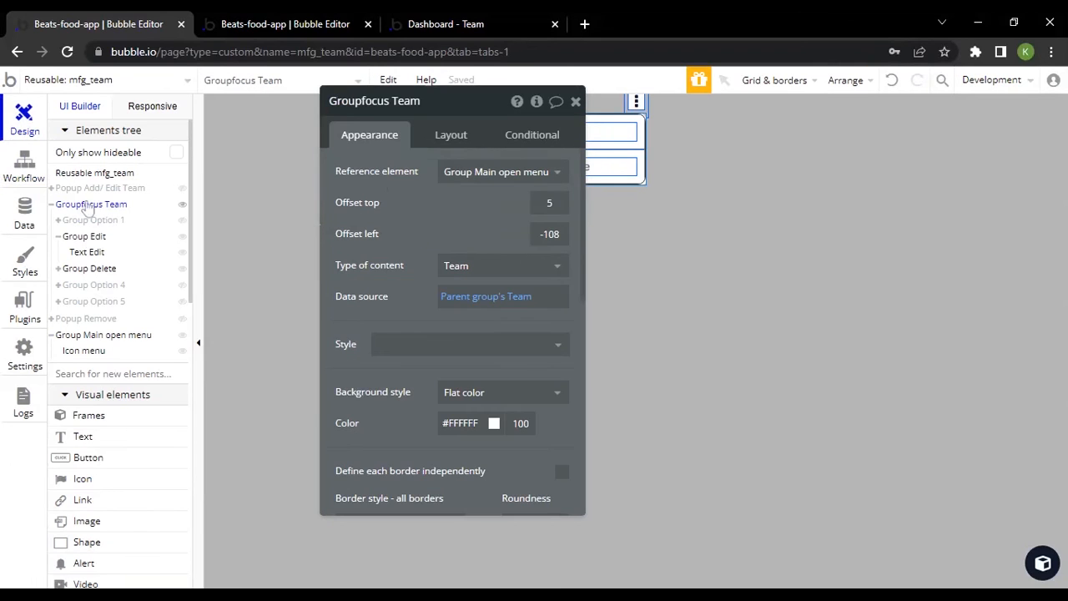
click(80, 187)
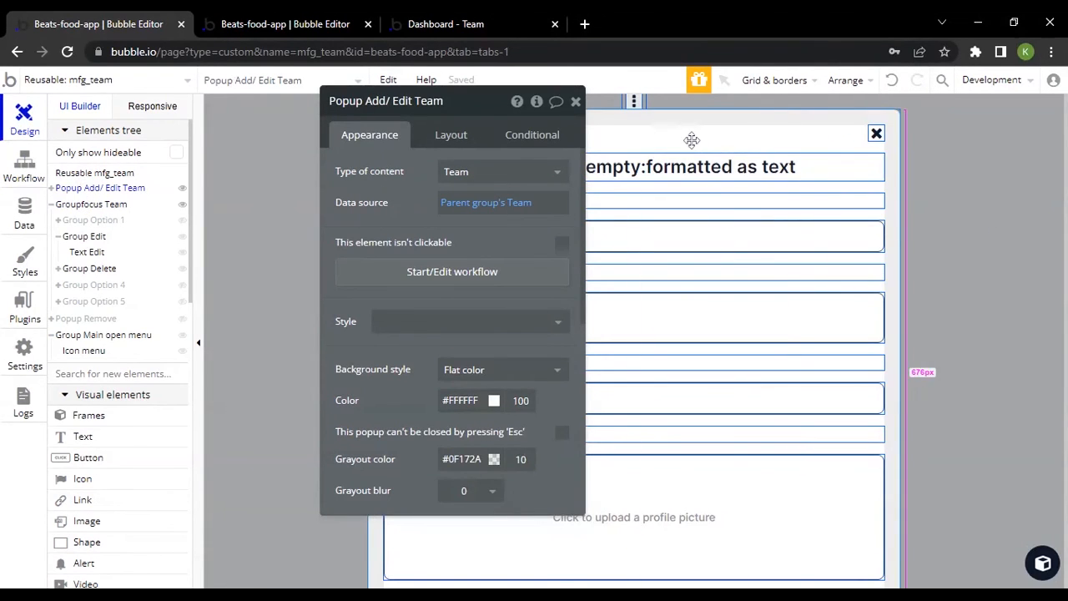
click(3, 184)
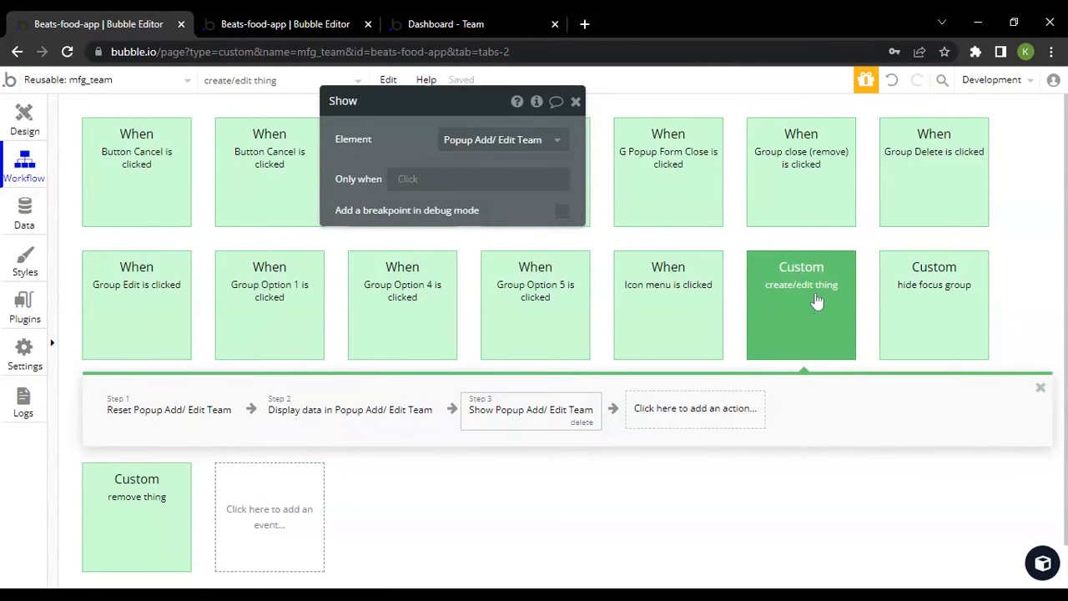
click(455, 22)
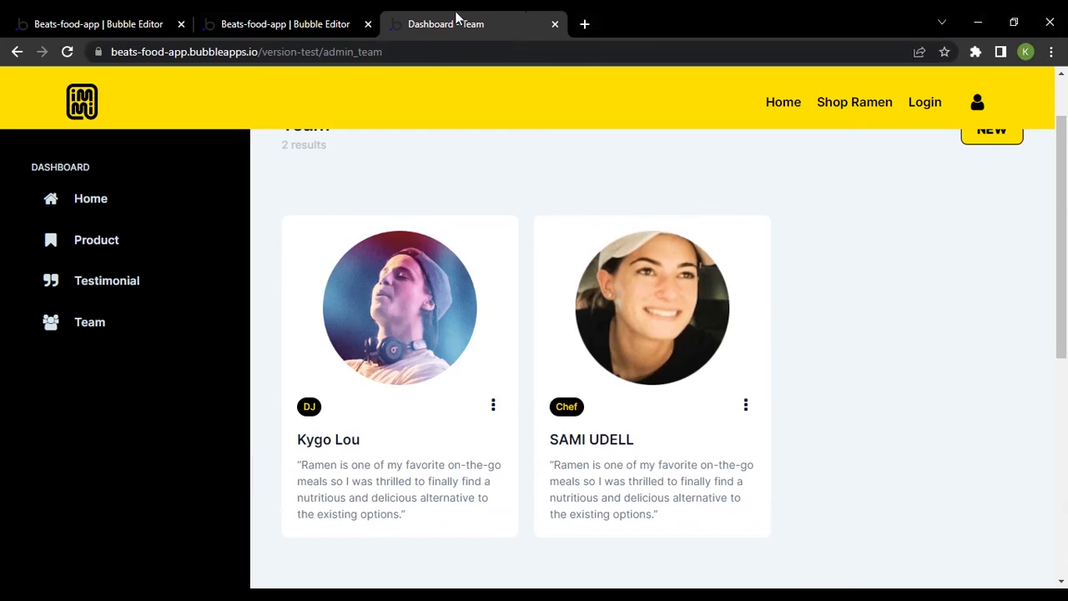
Go back to the workflow editor and review the create/edit thing event's three popup actions once more
click(72, 20)
scroll(561, 377, down, 2)
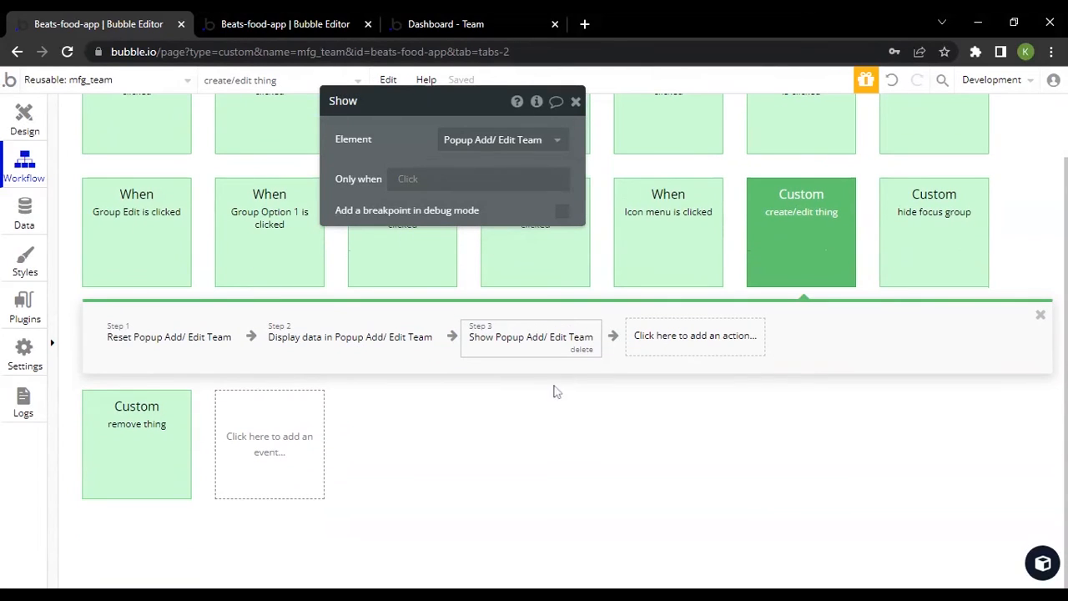
click(143, 339)
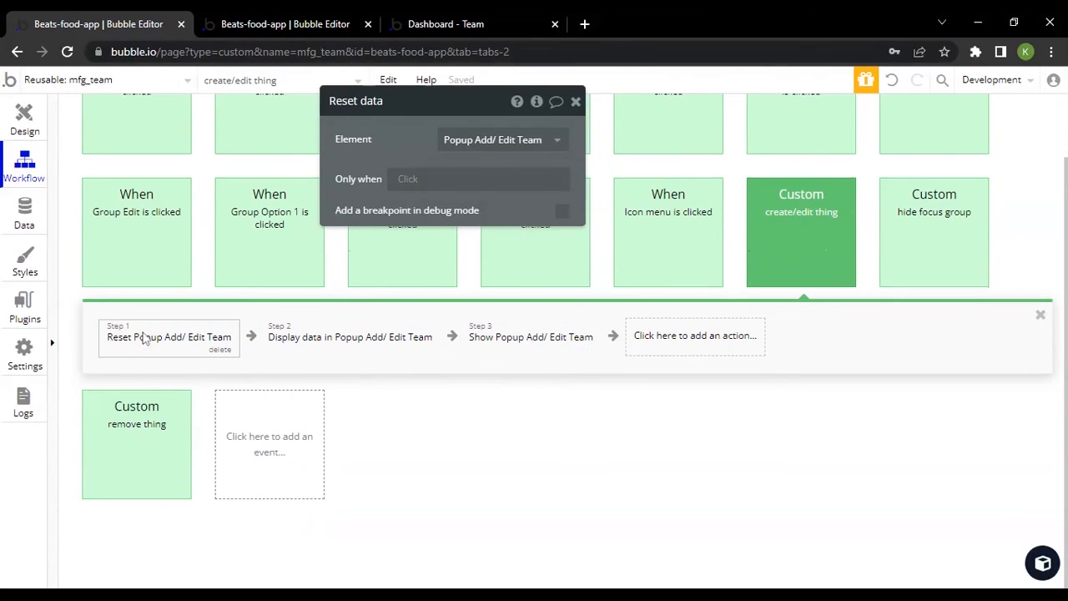
click(355, 351)
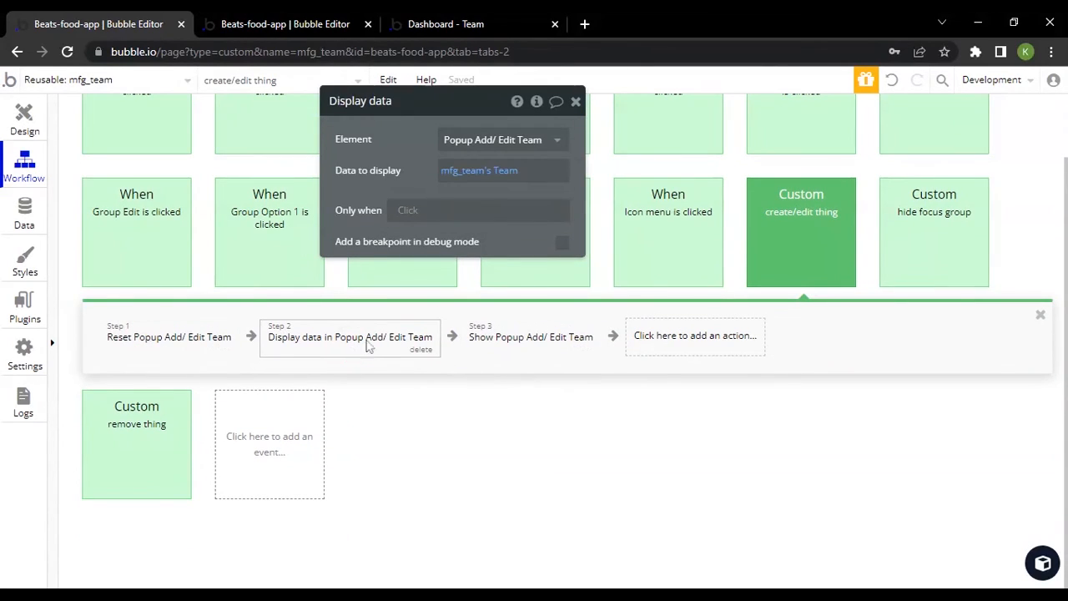
click(534, 341)
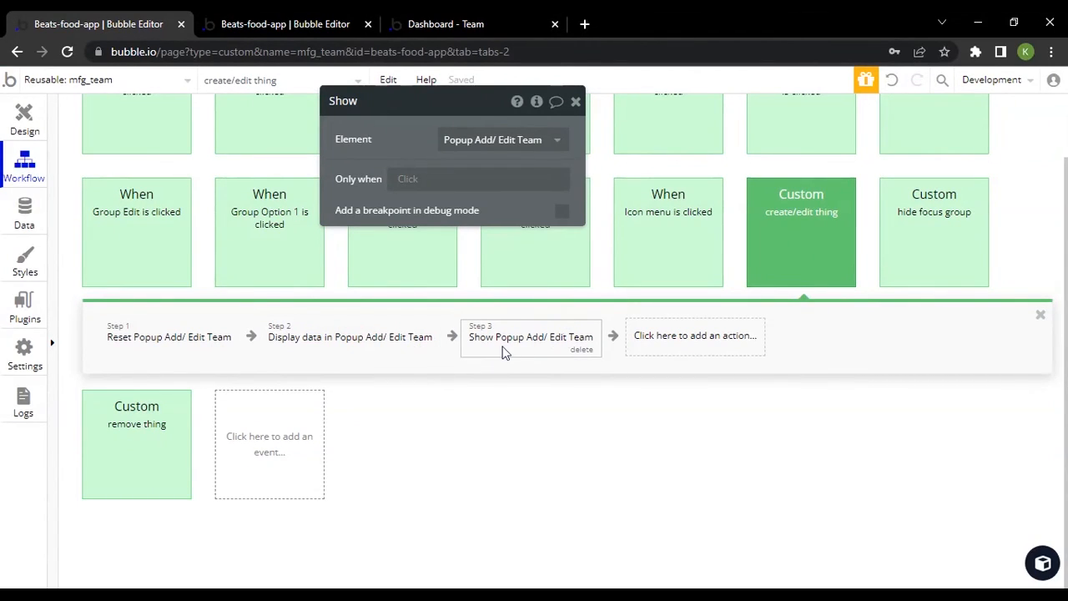
Display Popup Remove in the design, hiding Group Main open menu and Groupfocus Team from the canvas
scroll(309, 417, up, 2)
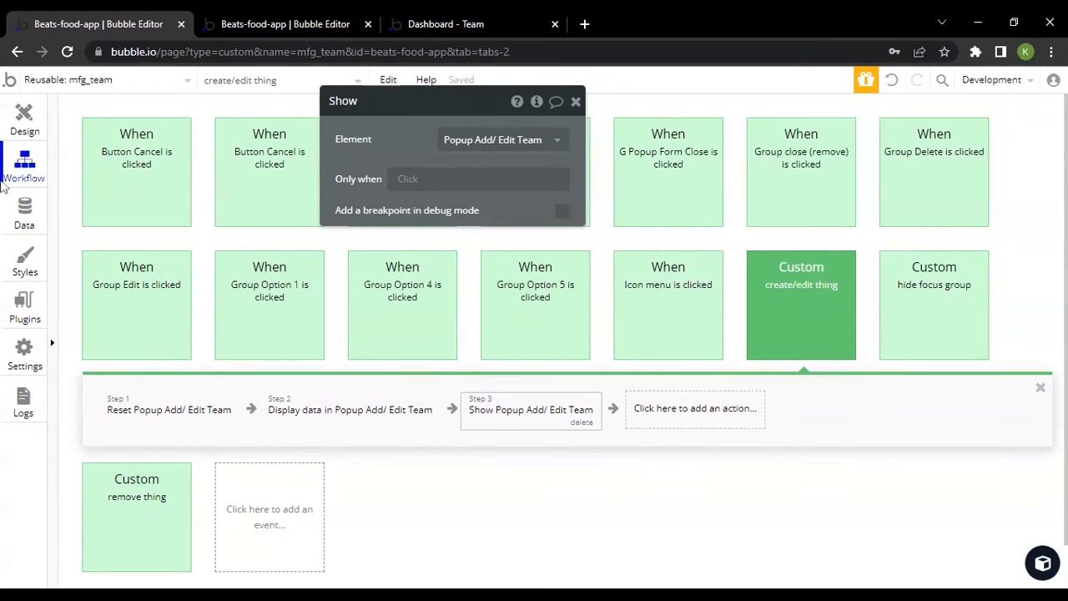
click(24, 120)
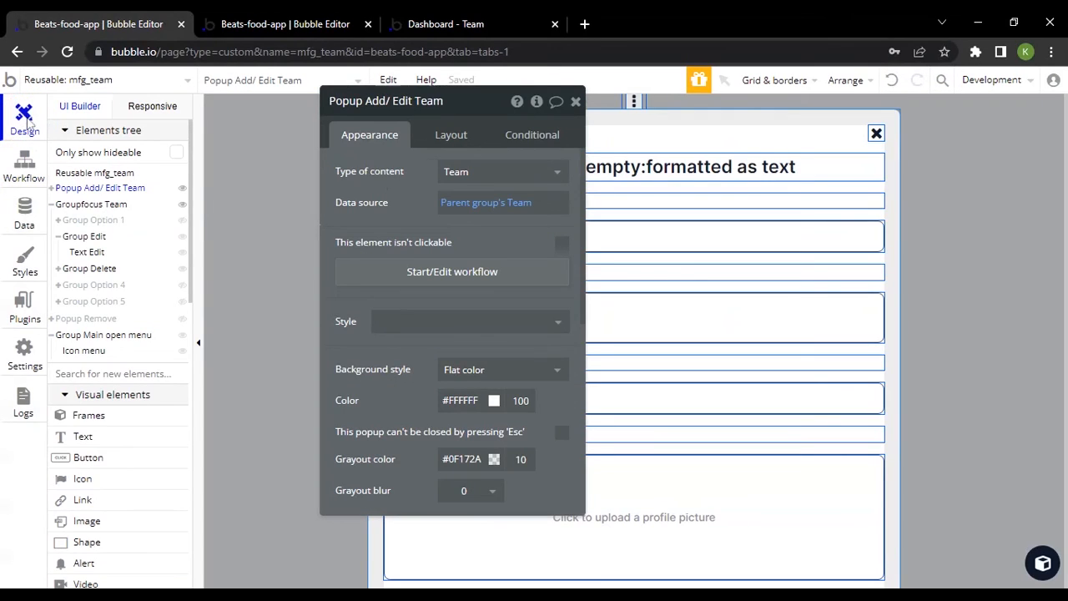
click(86, 319)
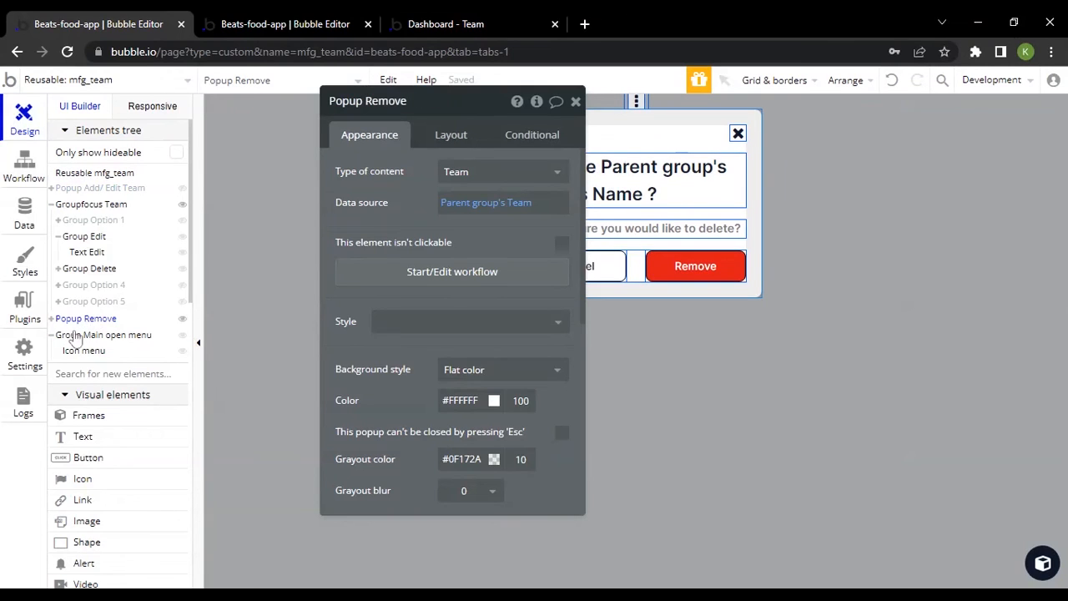
click(181, 336)
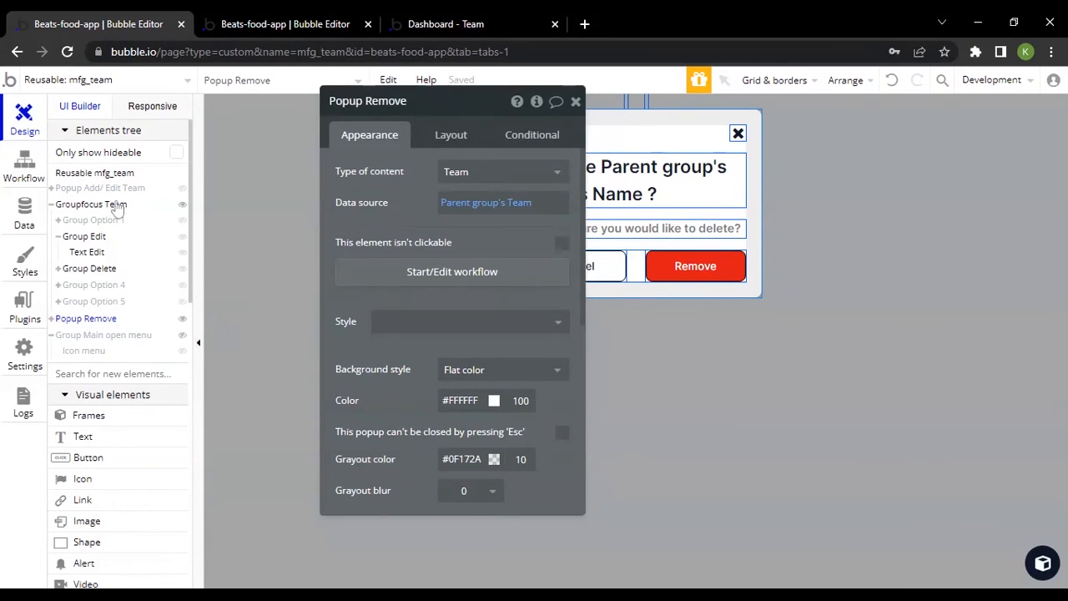
click(181, 204)
mouse_move(86, 320)
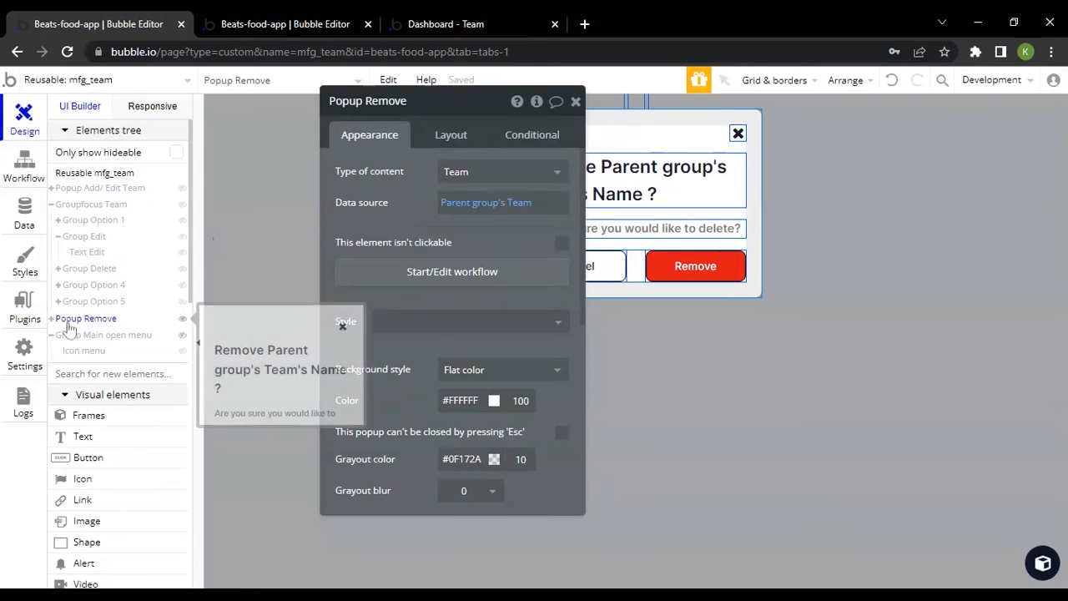
Expand Popup Remove's Group close (remove) and Group Team in the elements tree, and move the property editor clear of the popup
click(51, 319)
click(62, 334)
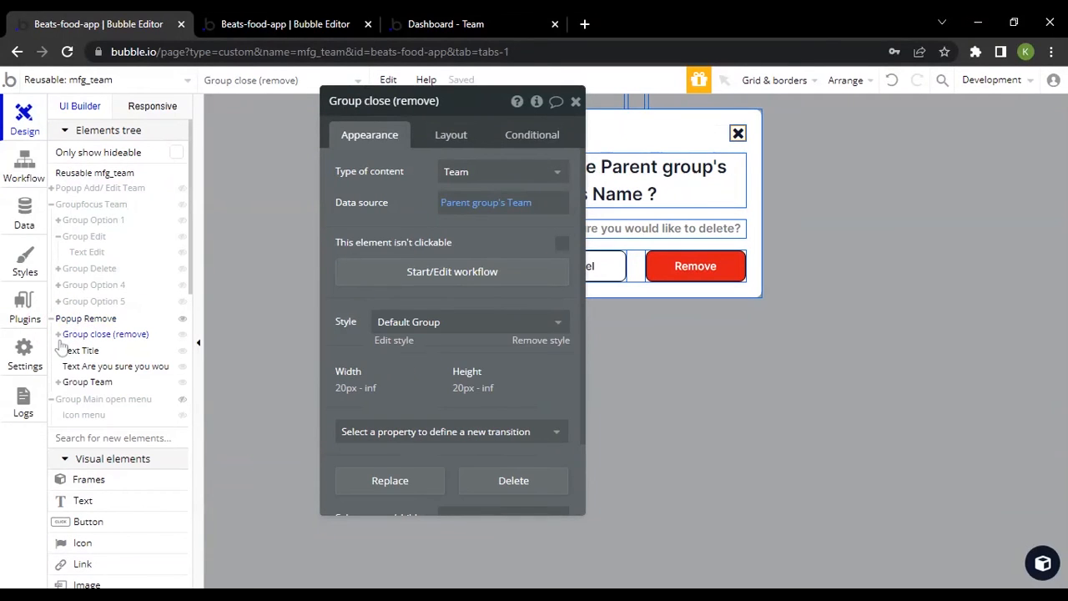
click(58, 335)
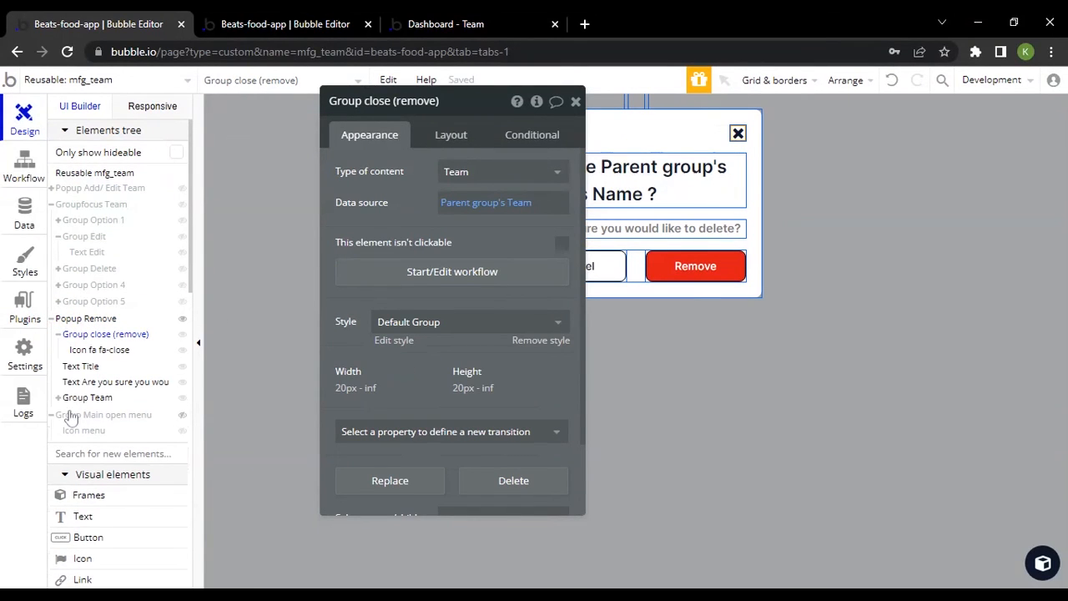
click(58, 398)
drag(358, 307, 322, 221)
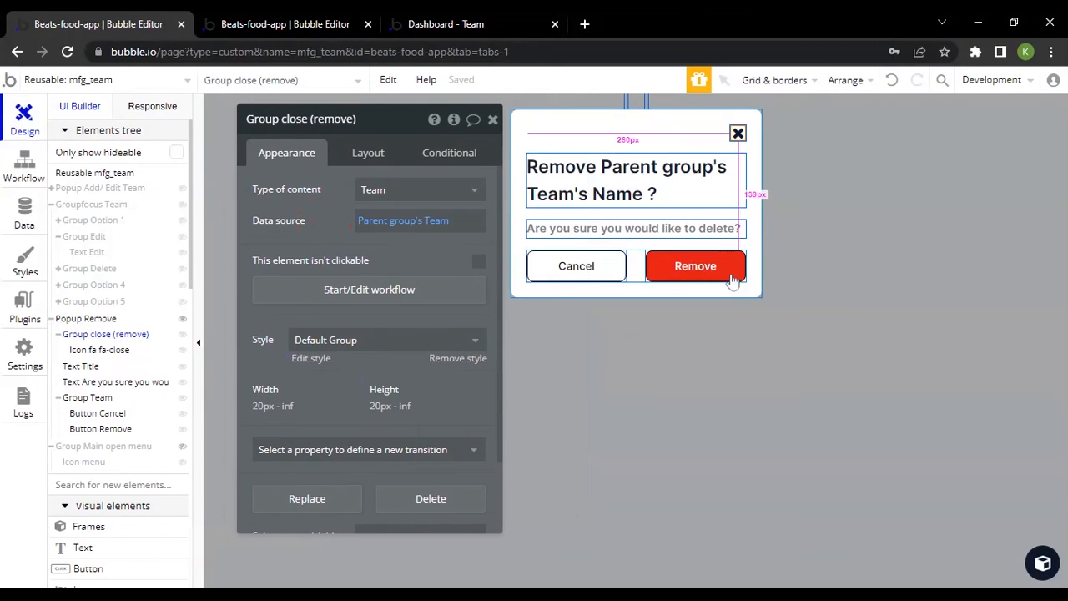
Check the team cards in the live preview, and examine Popup Remove and its dynamic title text in the design
click(503, 18)
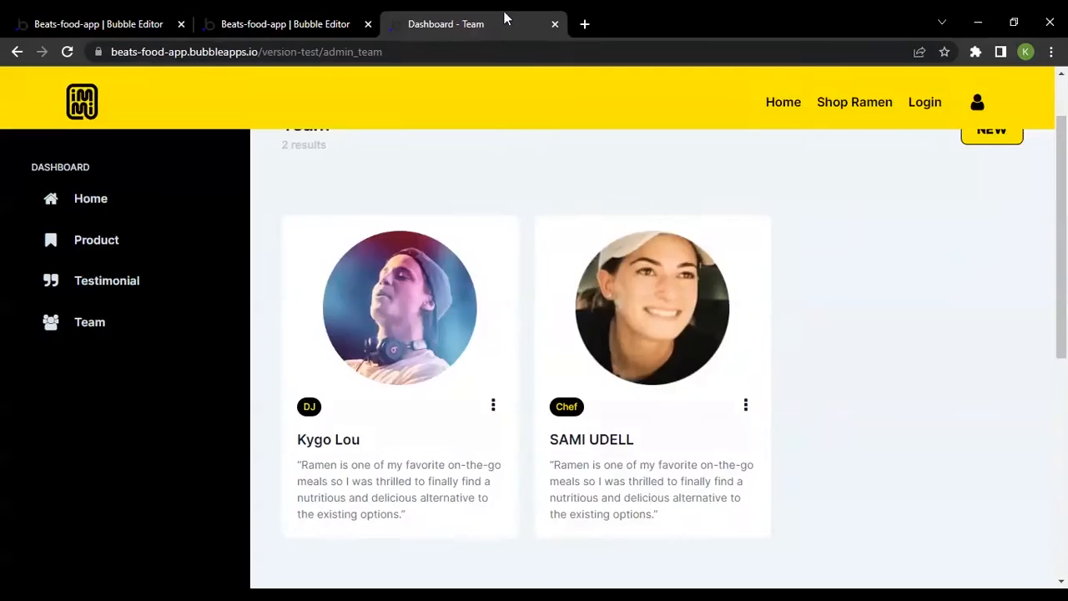
click(36, 17)
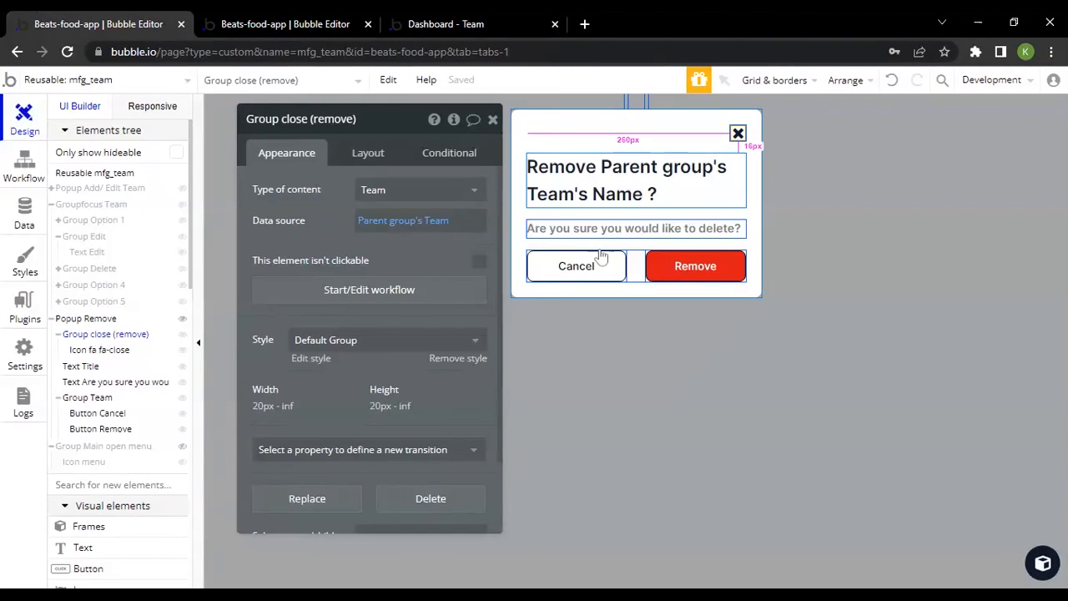
click(594, 149)
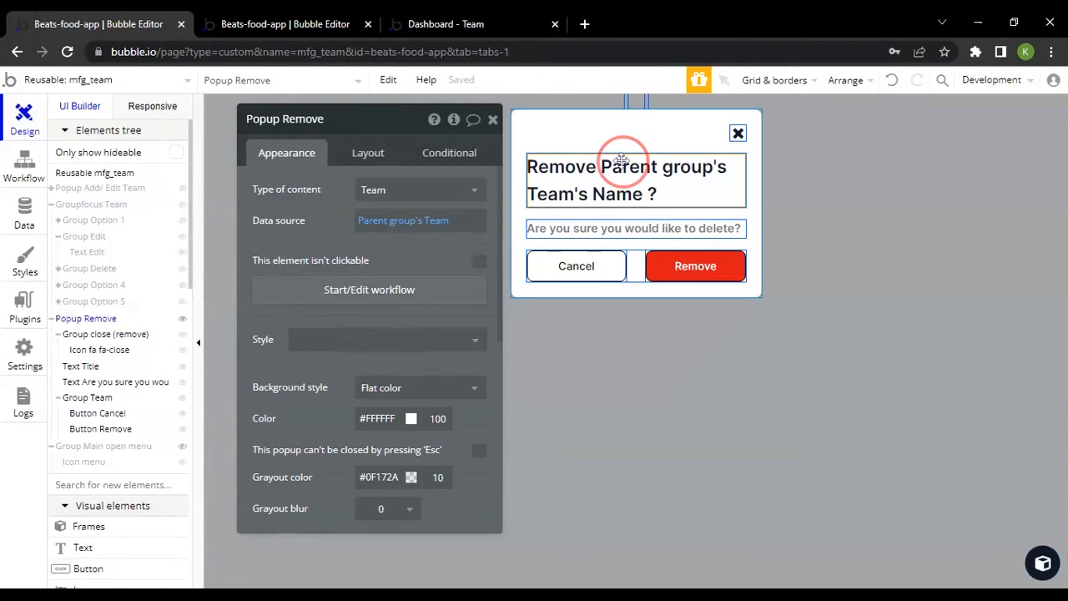
click(541, 173)
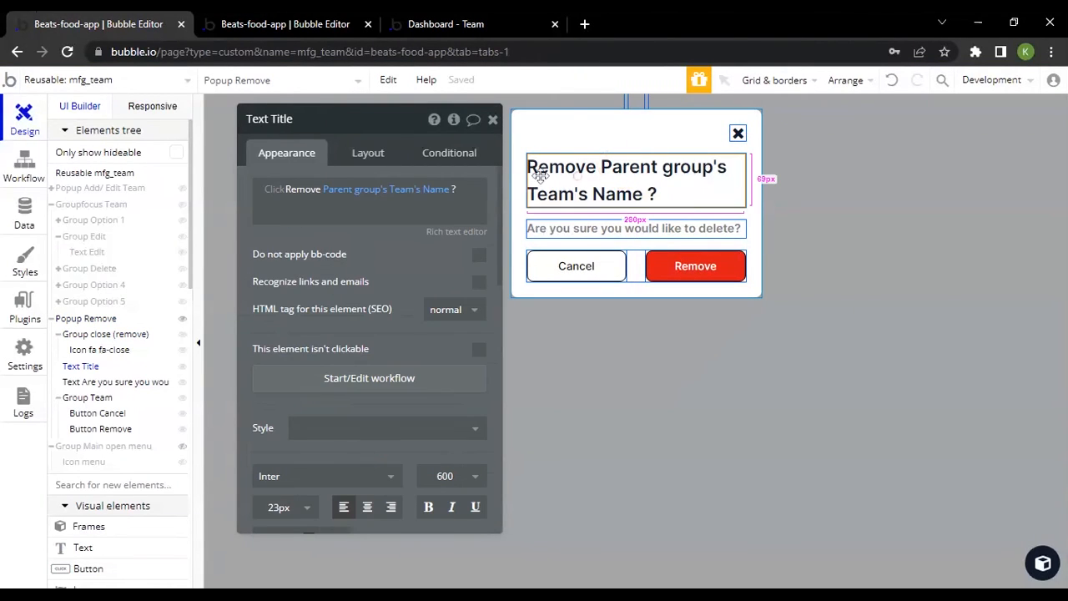
click(572, 231)
click(594, 192)
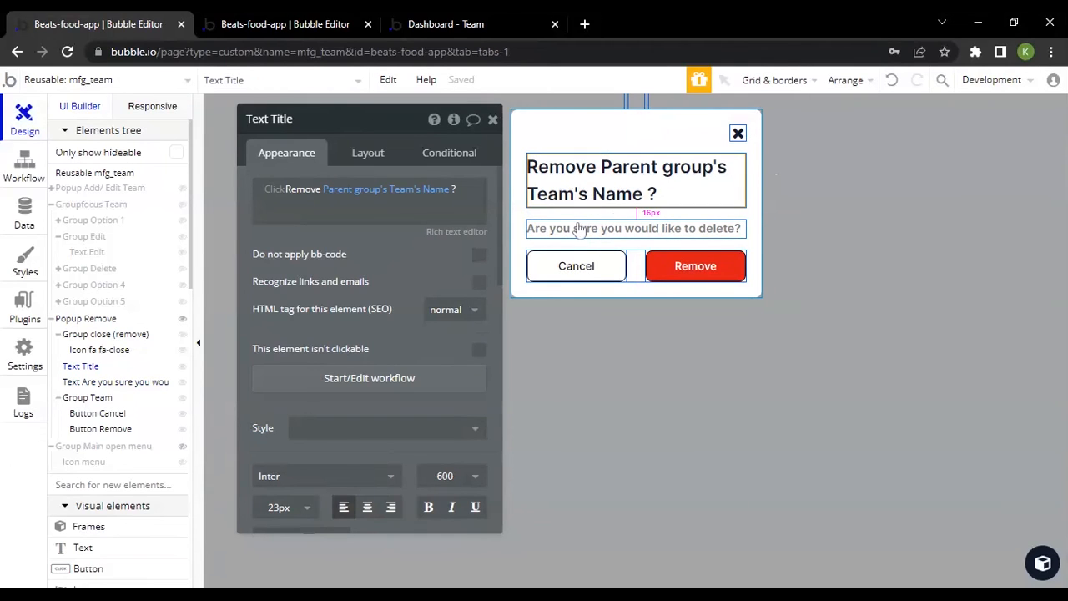
click(569, 231)
click(606, 191)
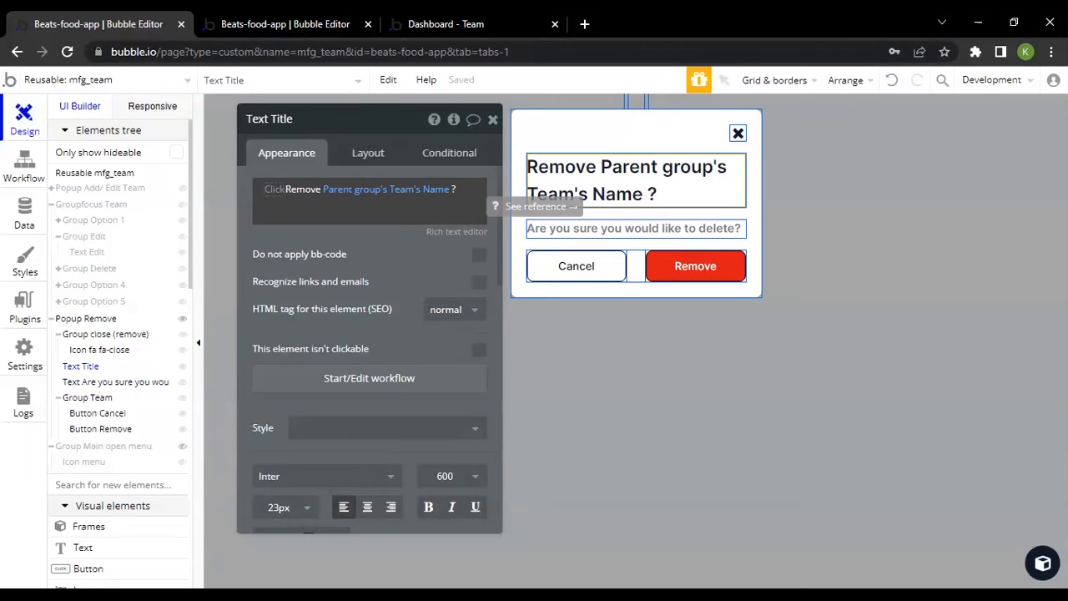
mouse_move(402, 192)
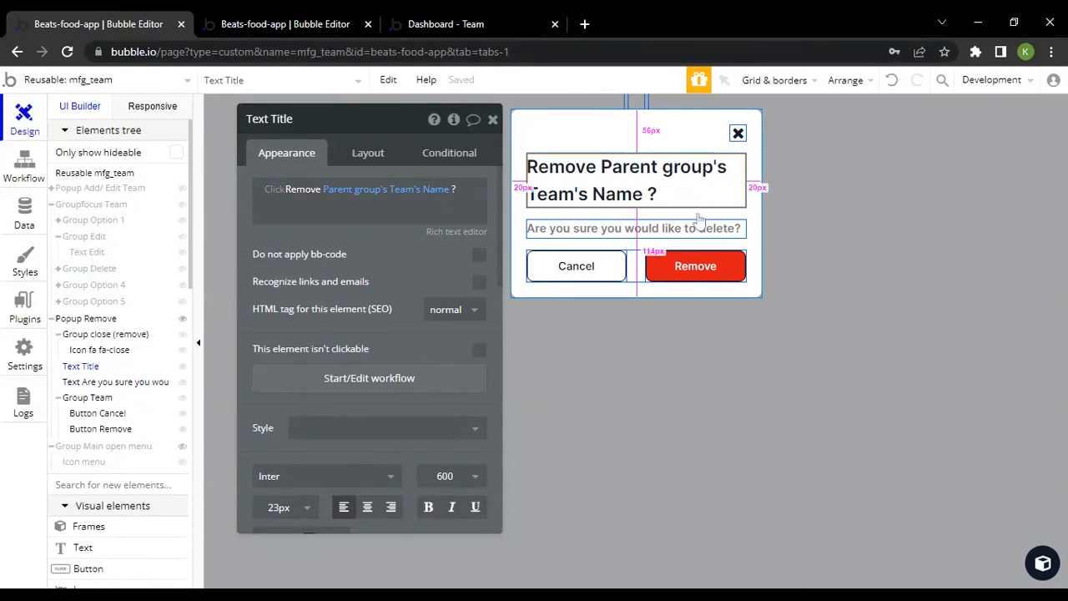
Inspect Popup Remove's delete confirmation text, Group Team, and the Cancel and Remove buttons
click(607, 230)
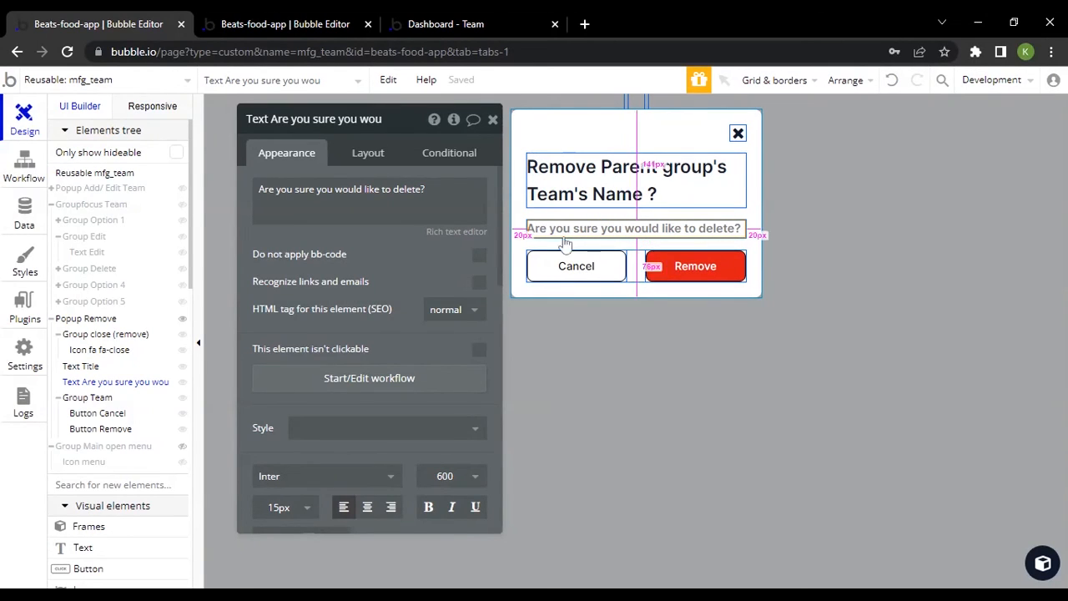
click(638, 261)
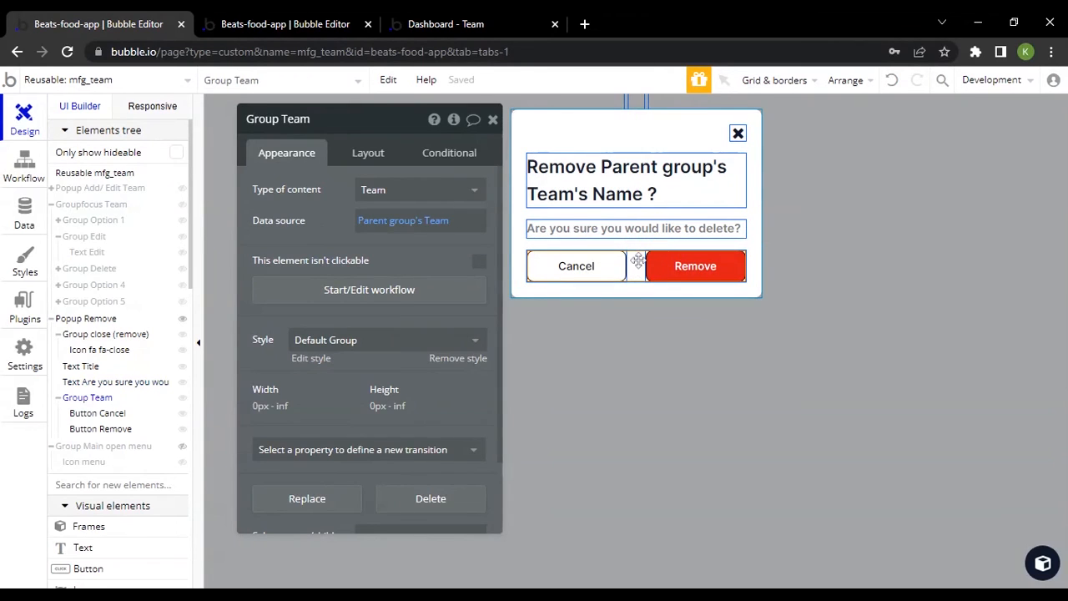
click(579, 264)
click(721, 270)
click(585, 275)
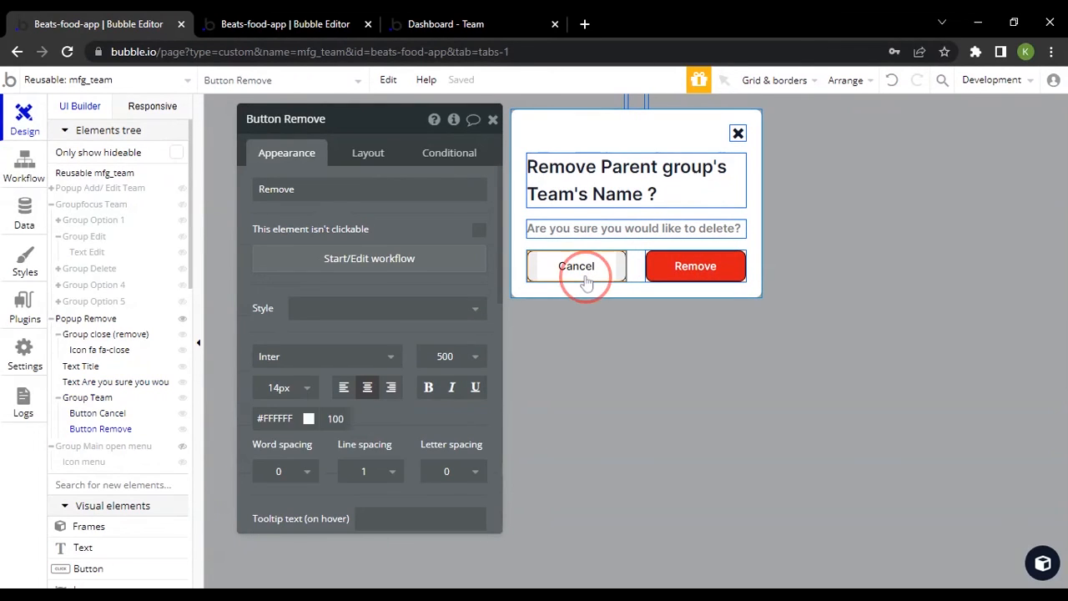
click(693, 266)
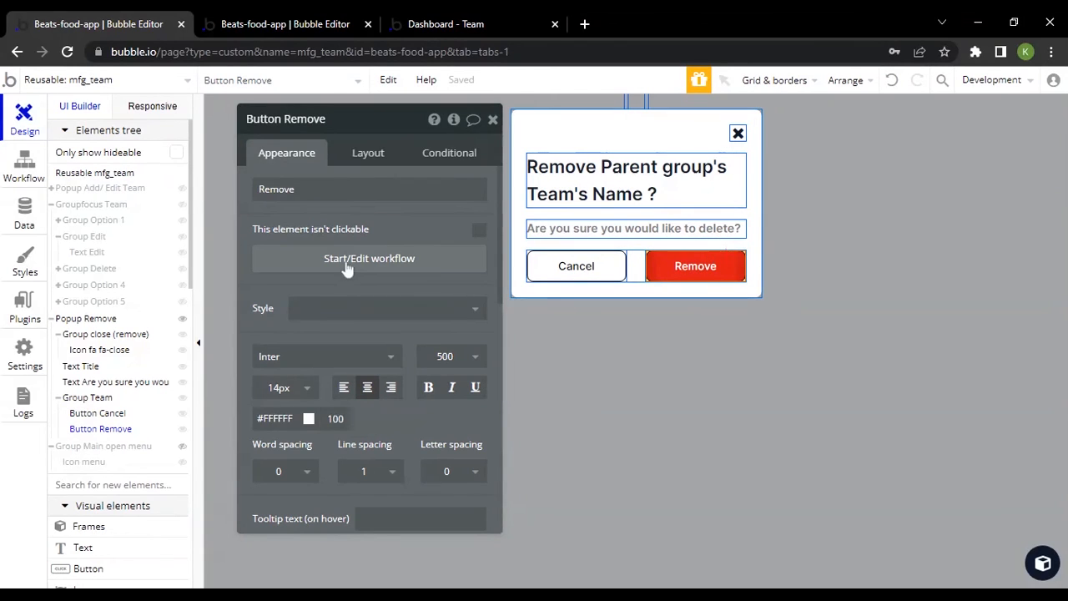
Open Button Remove's click workflow and inspect its Delete Team and Hide Popup Remove actions, checking the team cards in the live preview
click(386, 260)
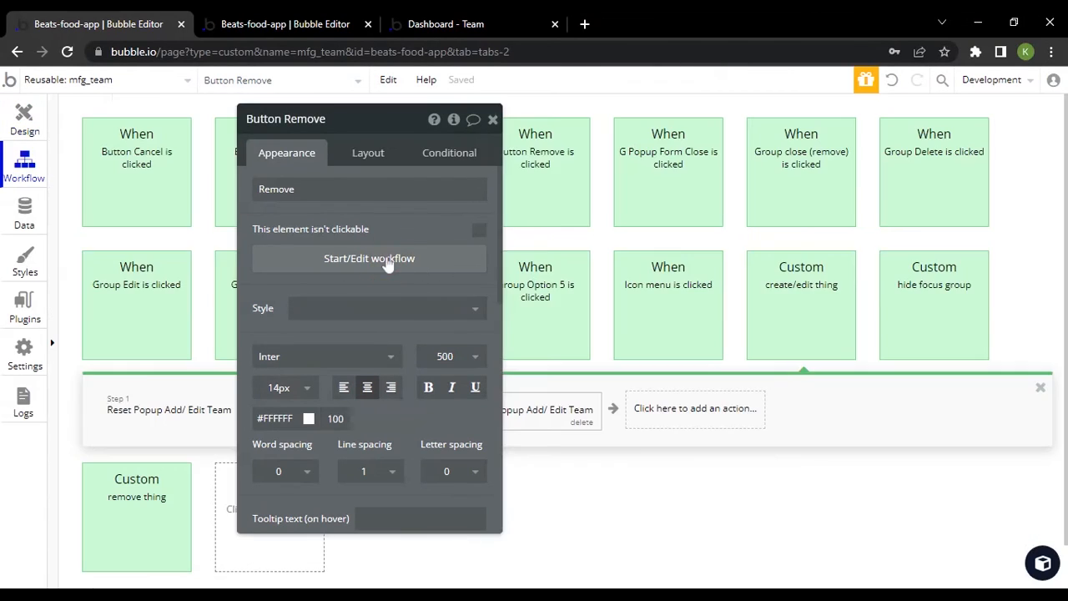
drag(346, 195, 775, 249)
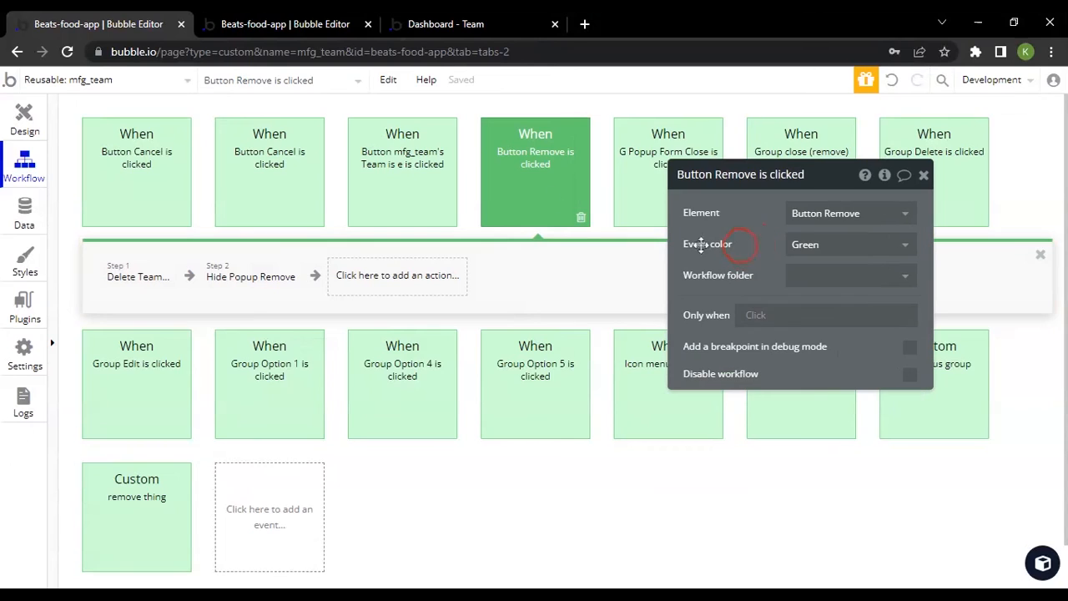
click(133, 278)
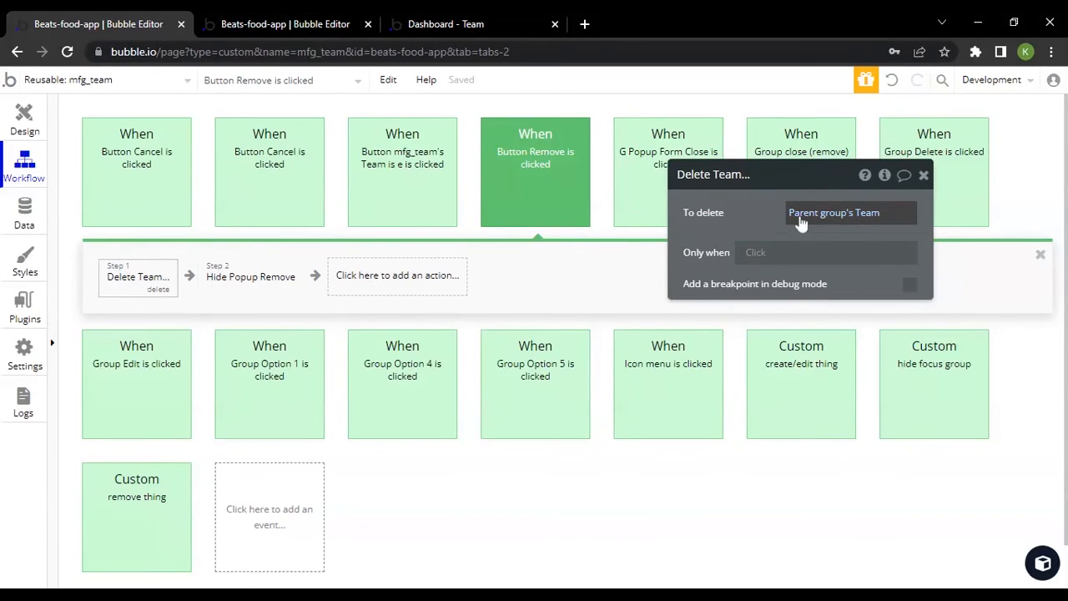
click(527, 27)
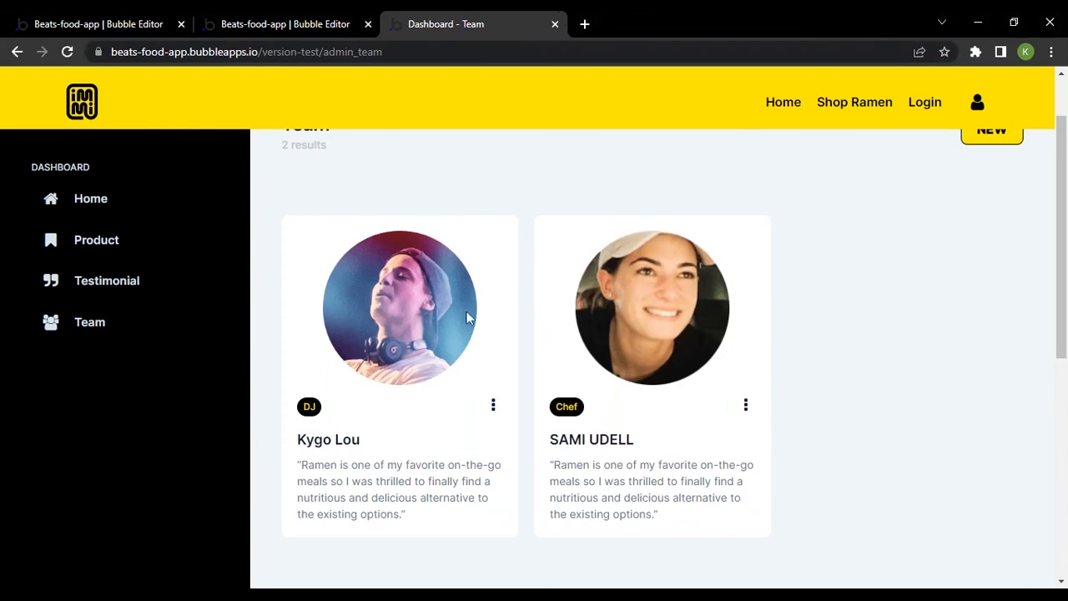
click(2, 15)
click(269, 278)
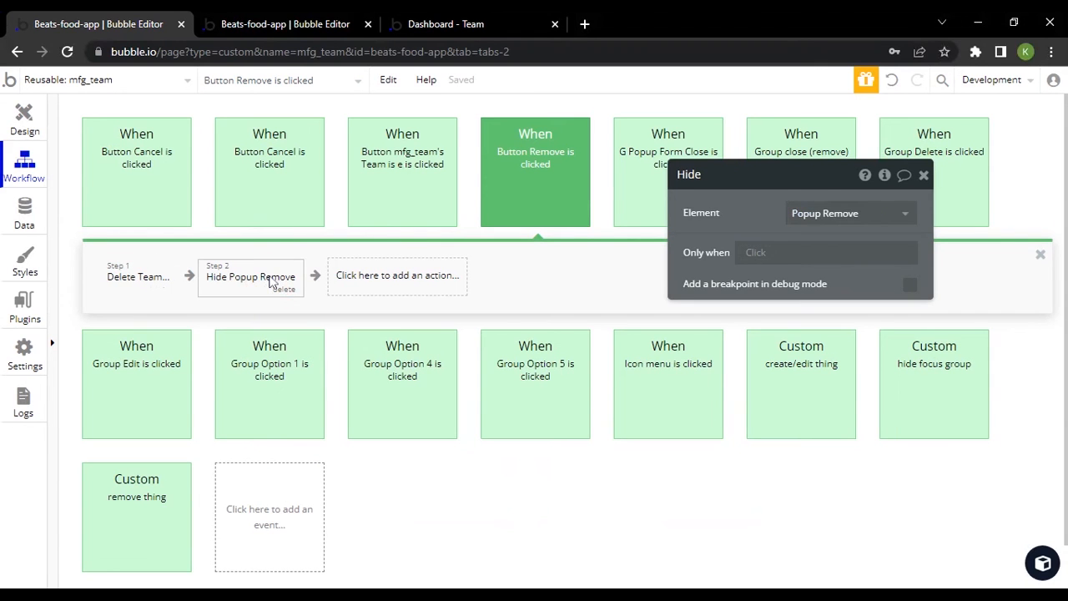
Switch to the admin_team page's design, locate mfg_team among the reusable elements, and examine the team card's role button row
click(5, 115)
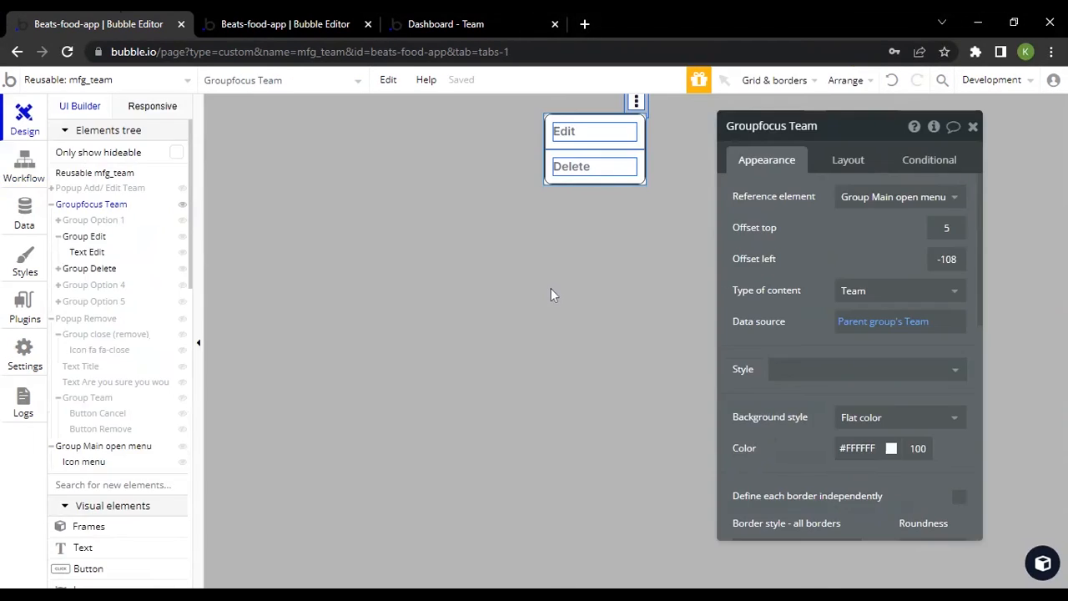
click(317, 17)
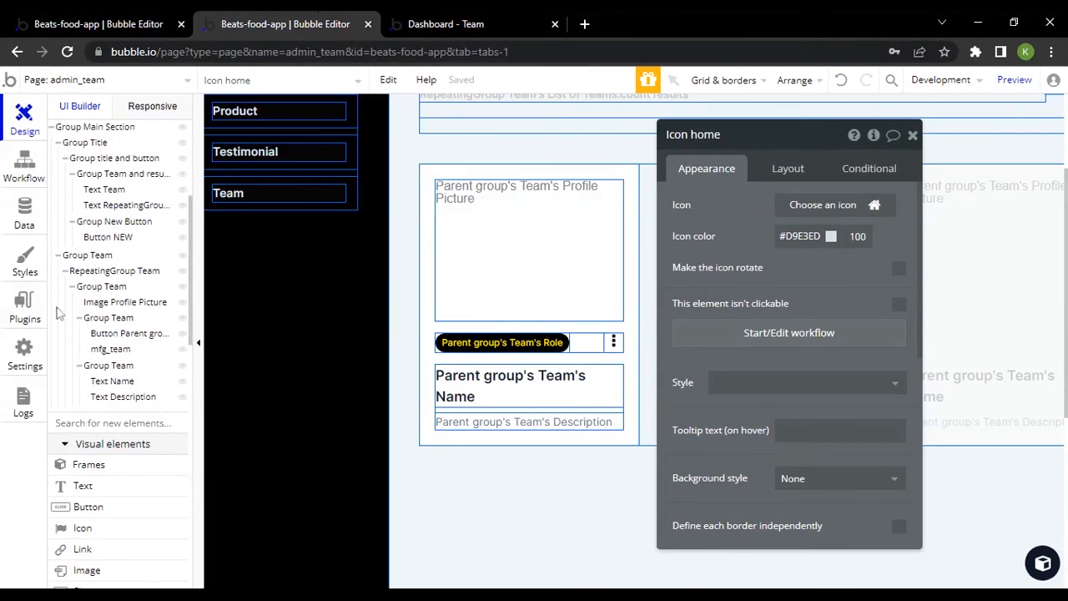
scroll(138, 268, down, 15)
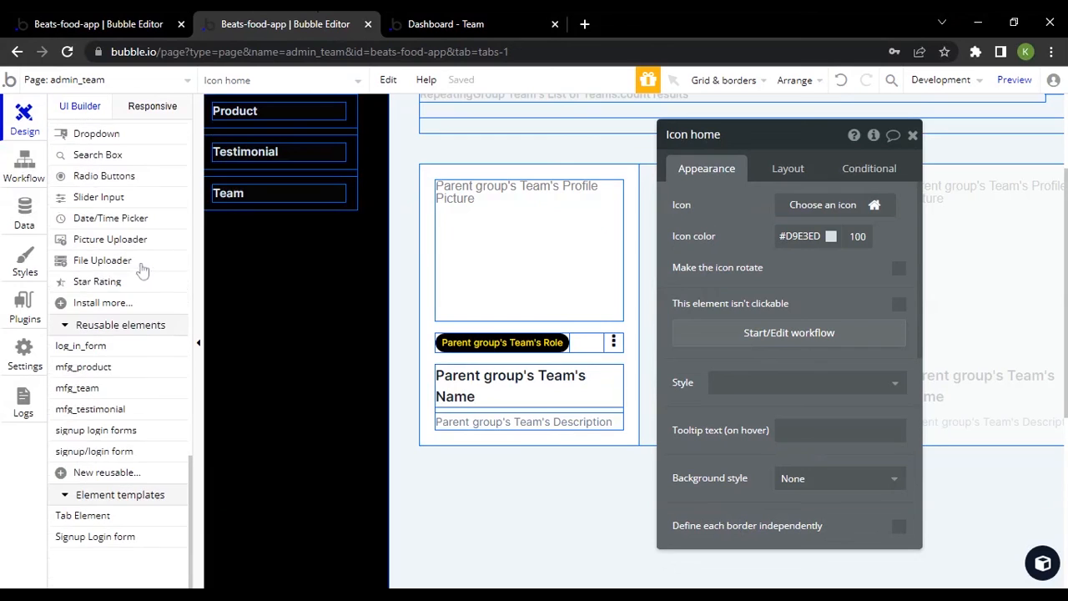
drag(77, 388, 601, 344)
click(572, 334)
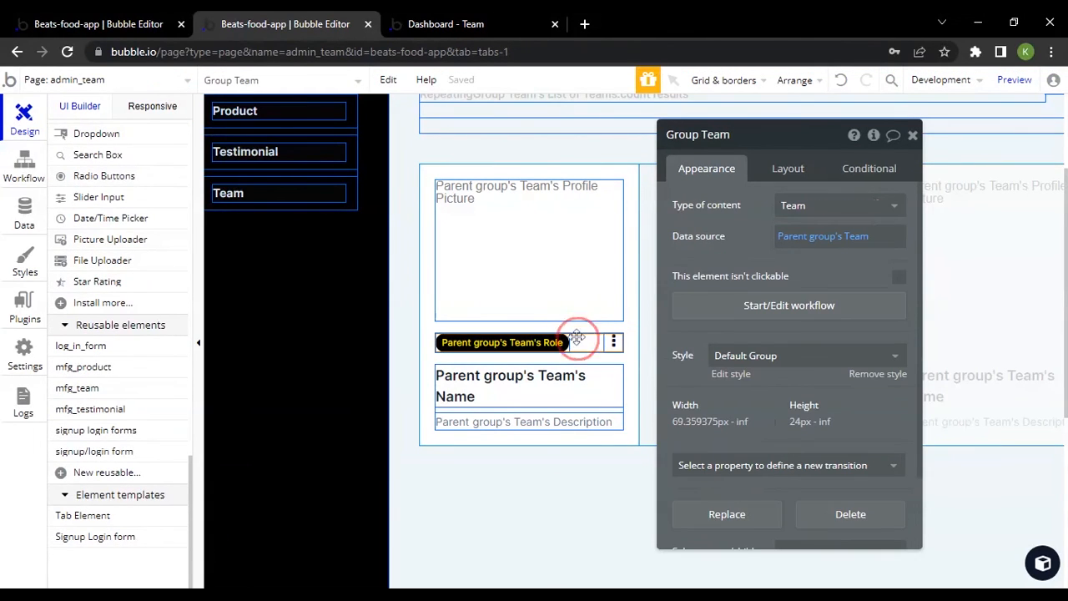
click(532, 348)
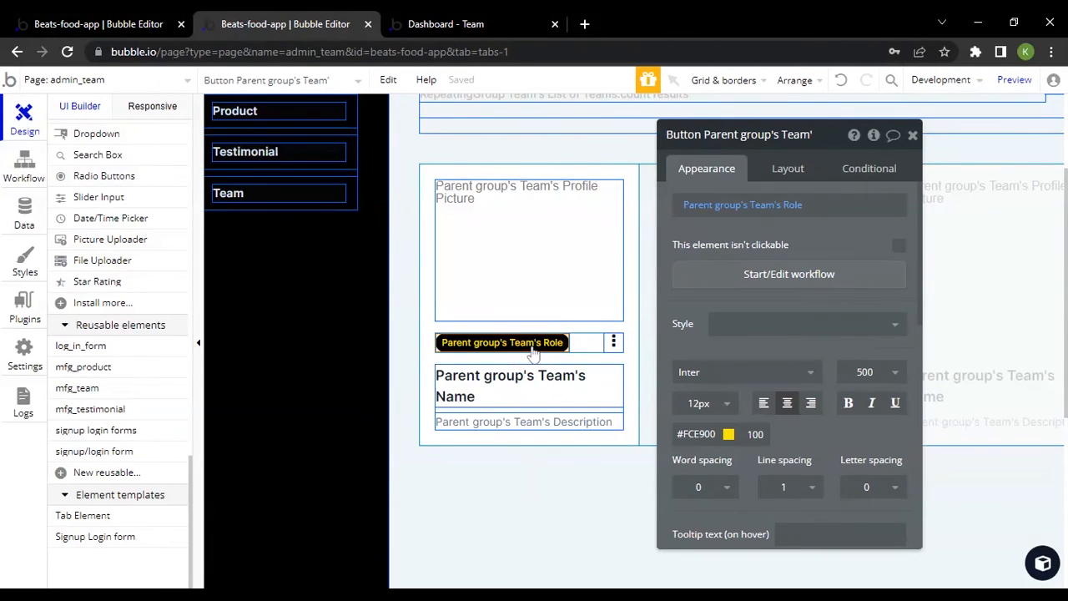
click(481, 342)
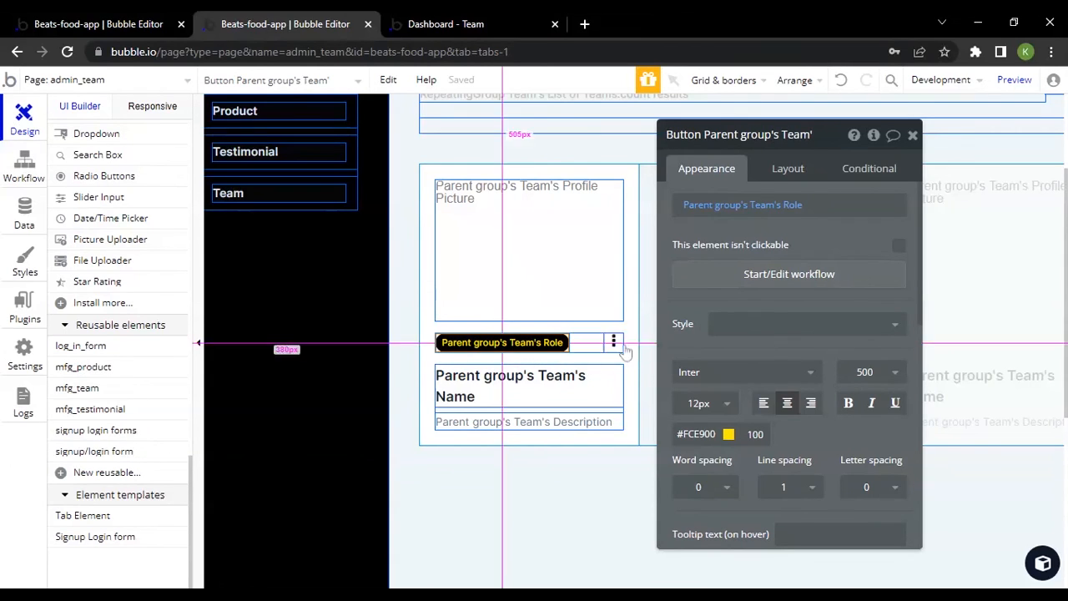
Check the three-dot menu icon beside the role badge on the first team card in the live preview
click(434, 18)
scroll(495, 377, down, 3)
click(496, 177)
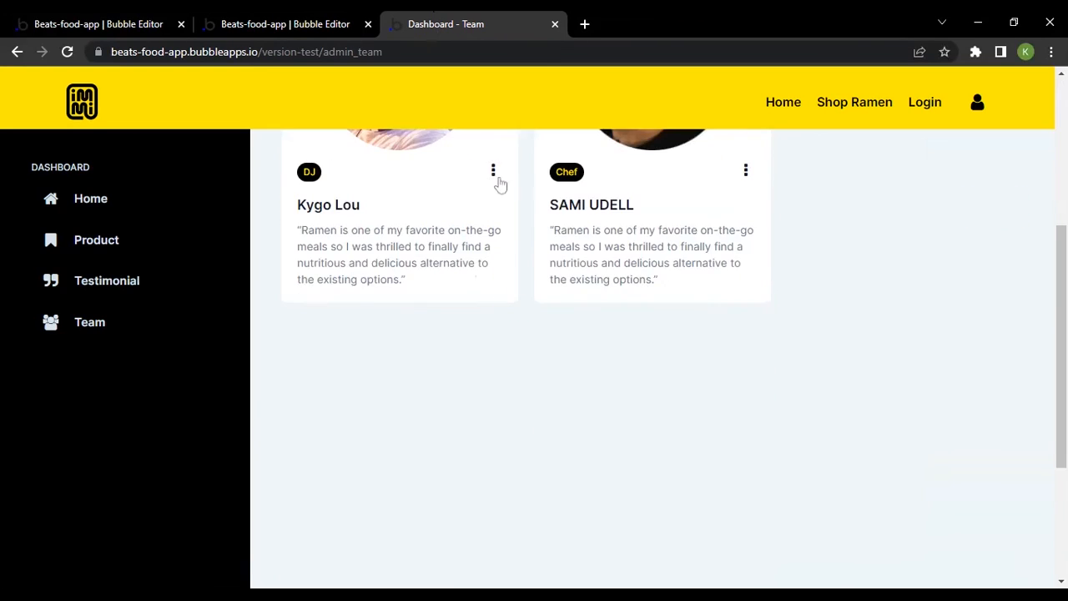
Return to the admin_team design, review the reusable elements list, and inspect FG Side Nav's appearance settings
click(267, 24)
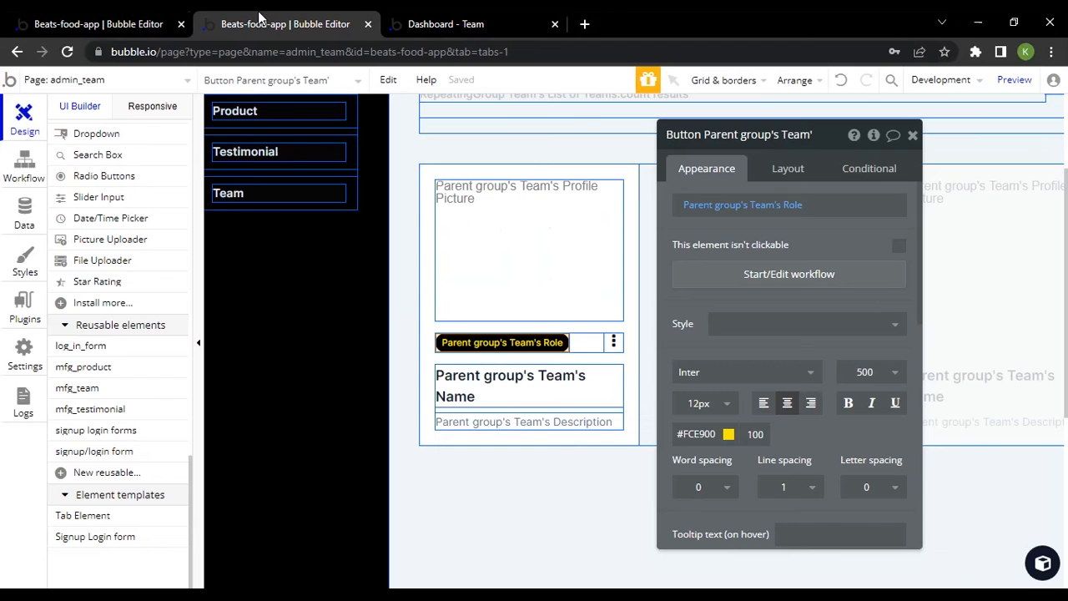
scroll(108, 375, down, 1)
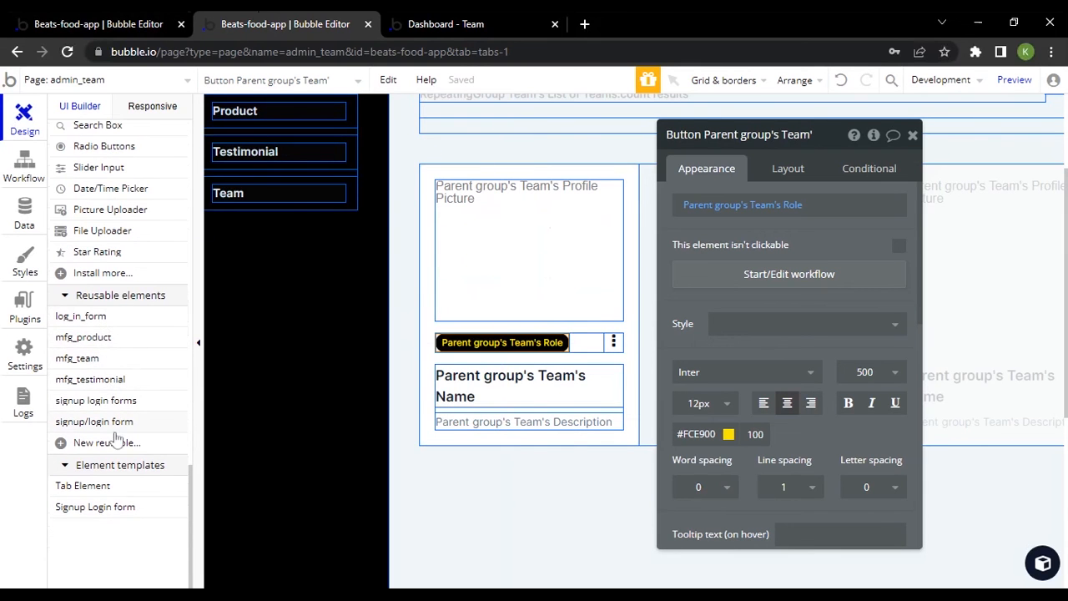
mouse_move(100, 361)
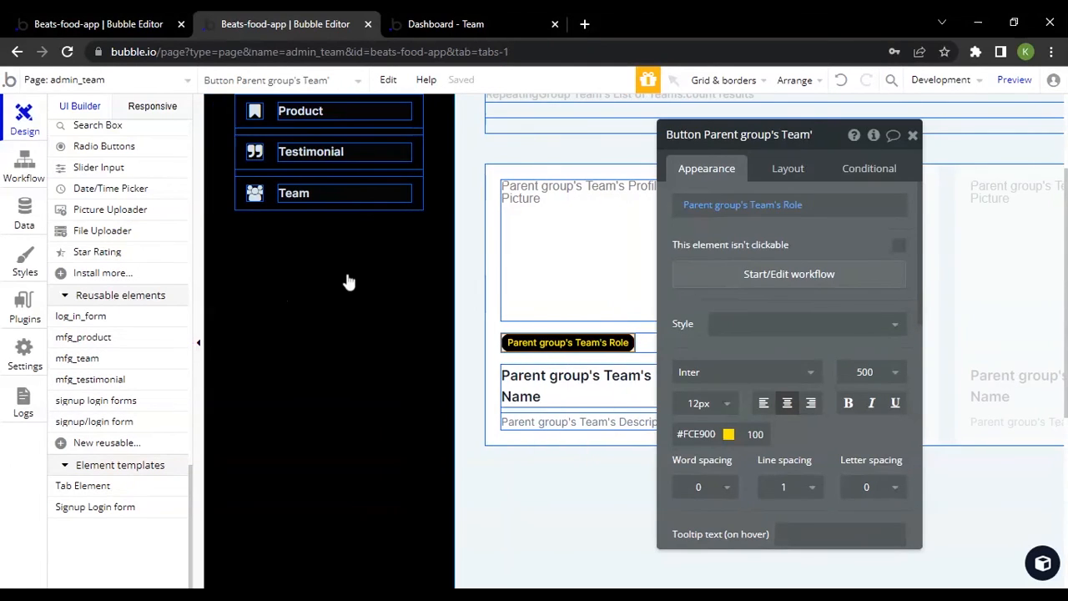
click(347, 280)
scroll(777, 346, down, 5)
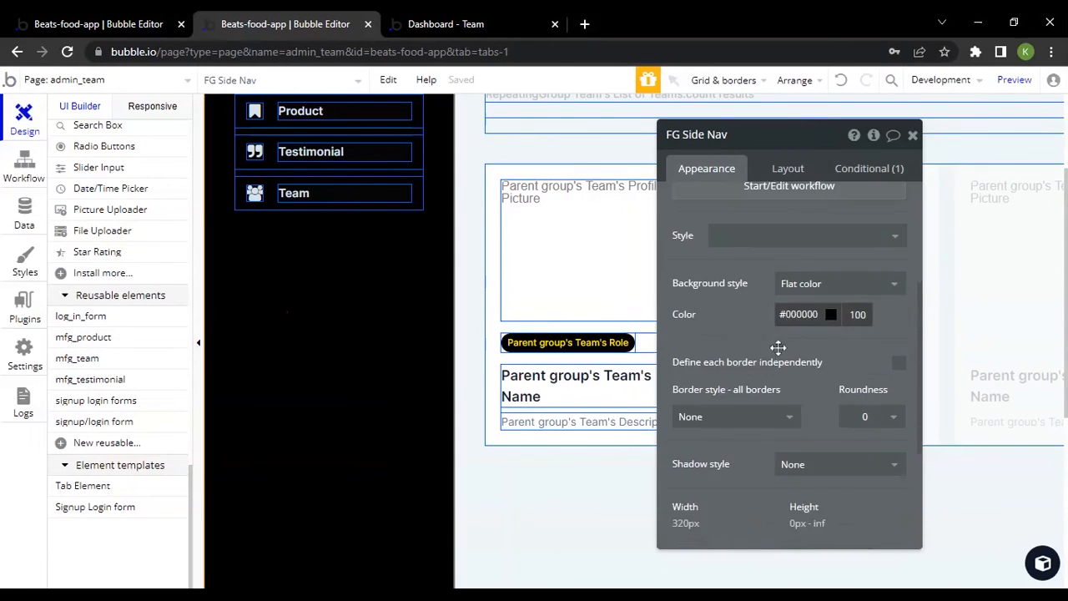
Reveal FG Side Nav in the elements tree, show its hidden mfg_team element, inspect that element's layout settings, and hide it again
click(759, 496)
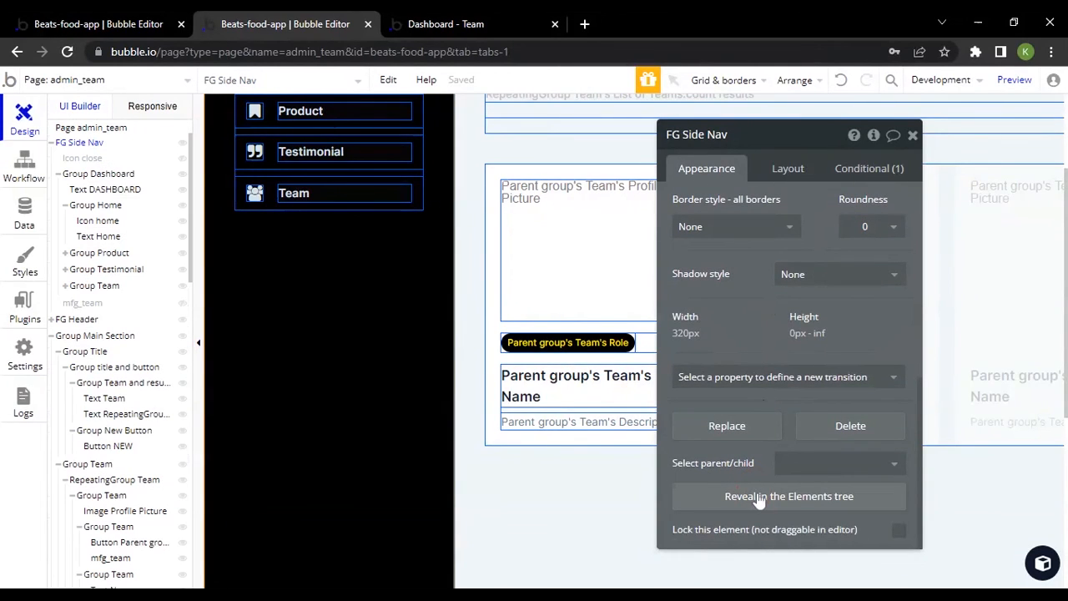
scroll(100, 355, up, 2)
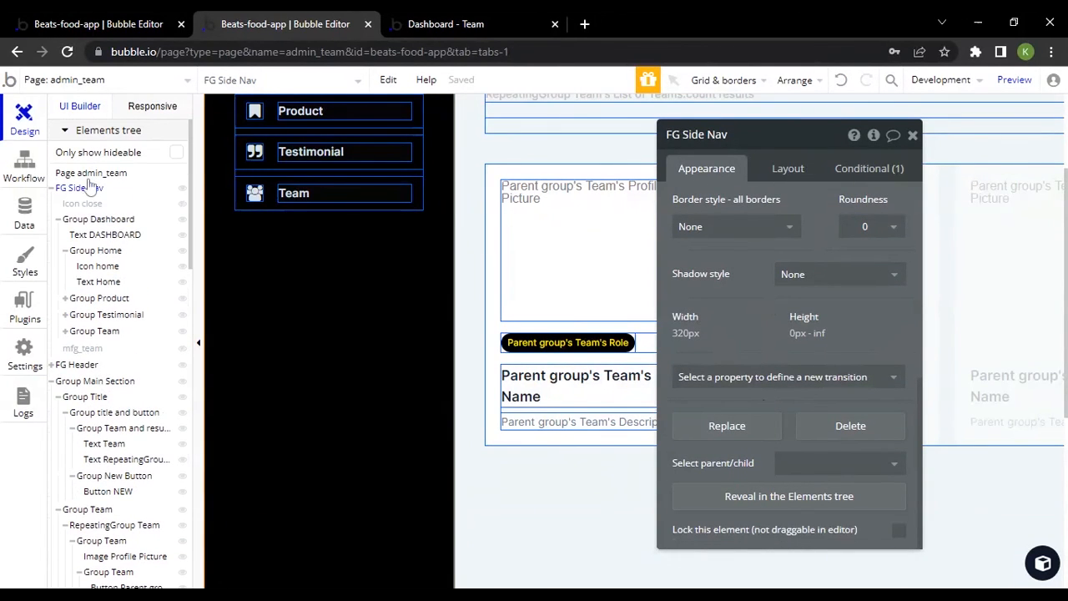
click(338, 255)
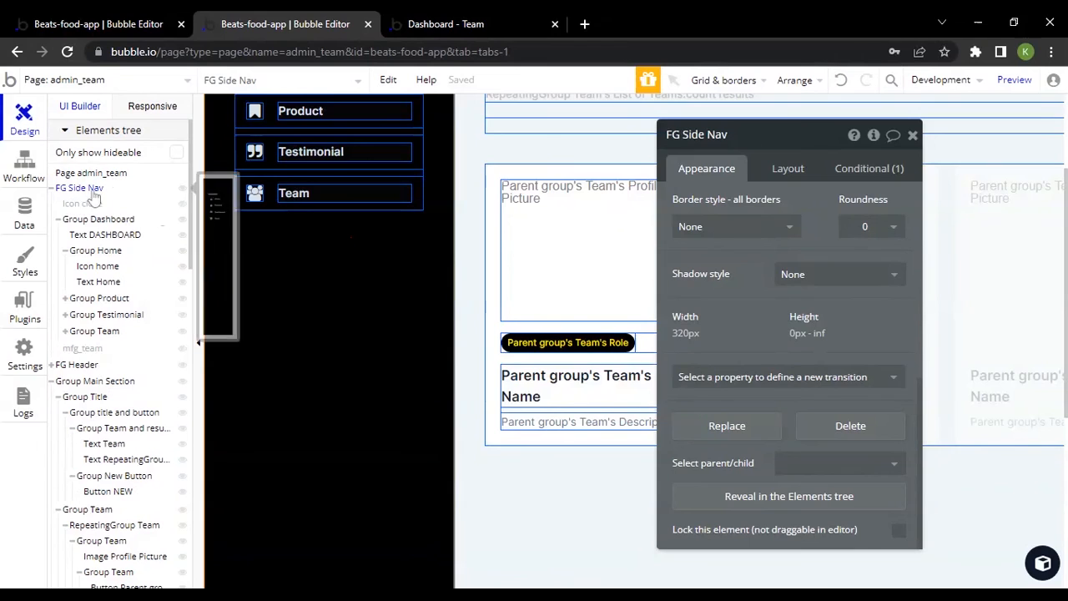
click(82, 349)
click(83, 349)
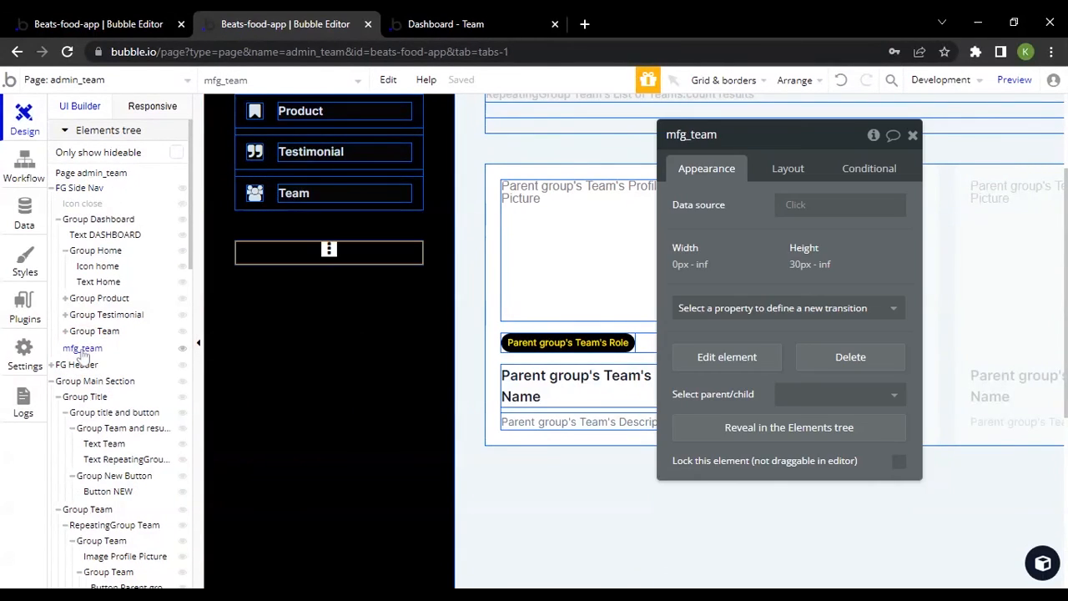
click(82, 349)
click(82, 349)
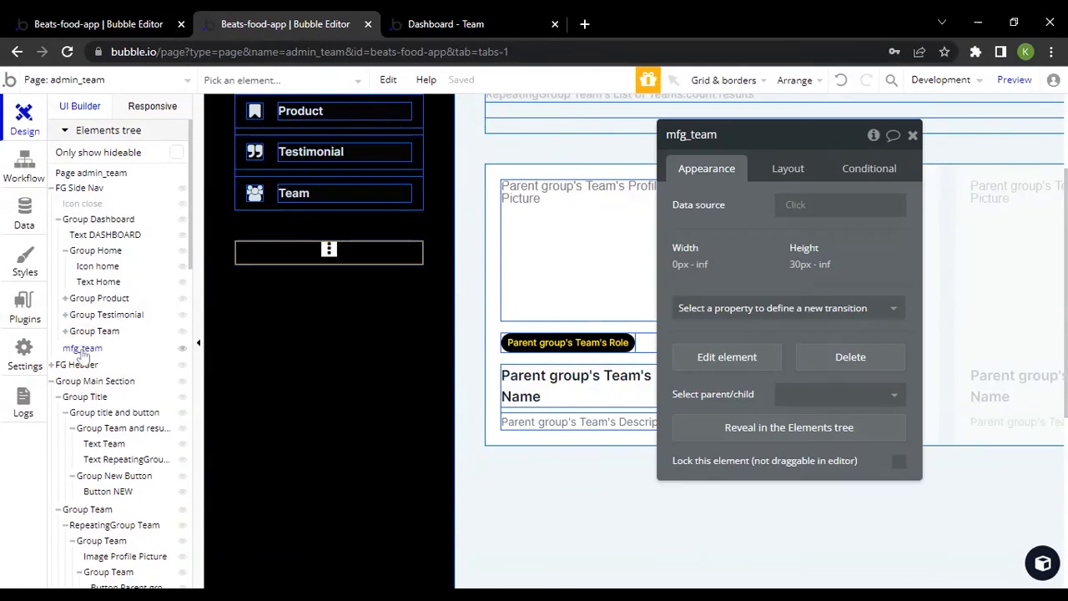
click(789, 168)
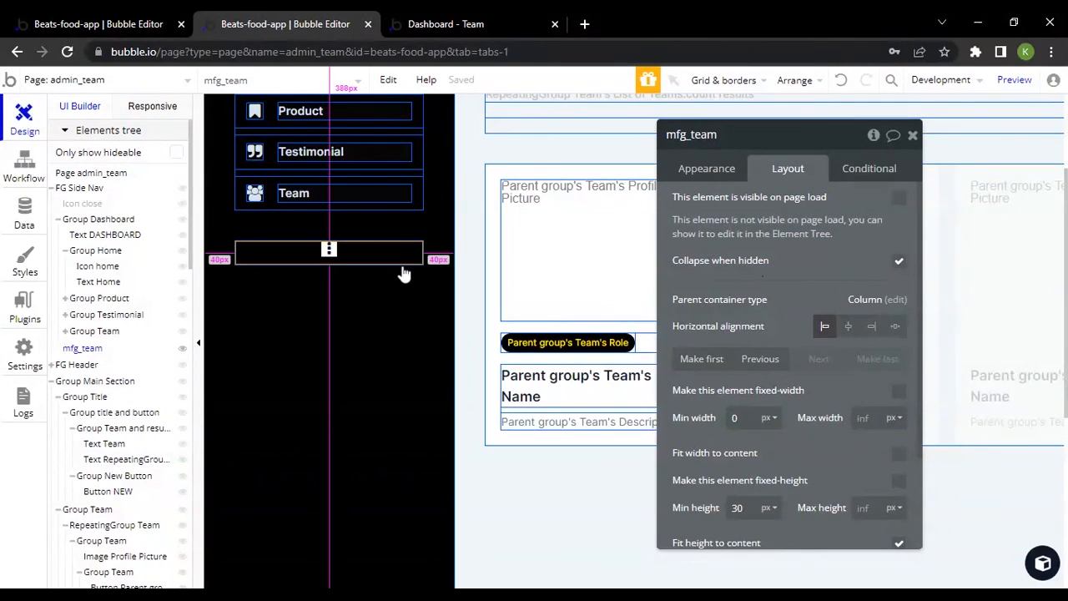
click(183, 348)
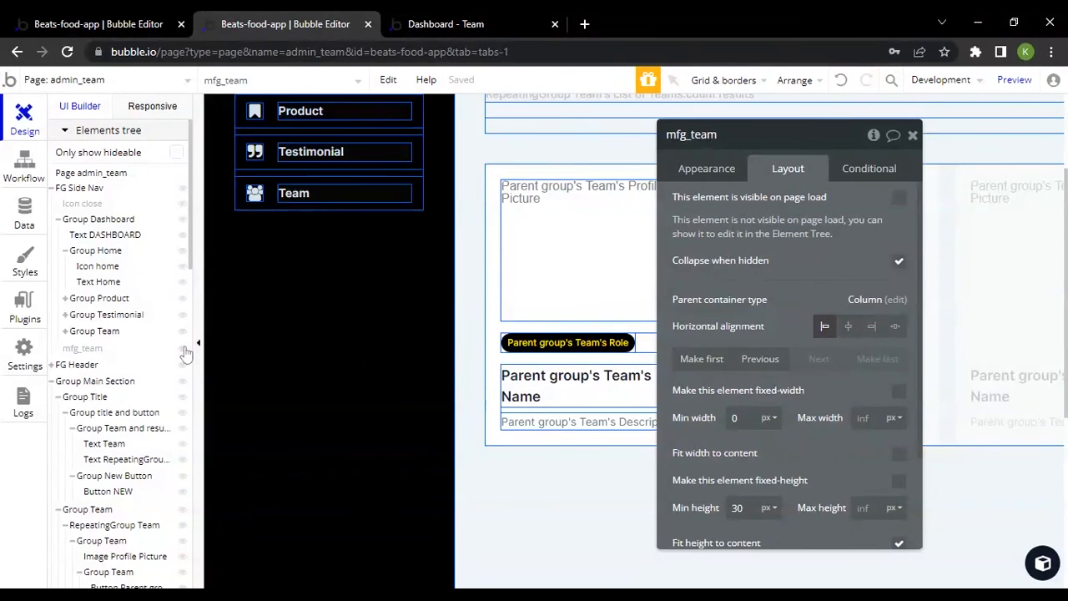
Check the team cards and their three-dot menu icons in the live preview of the Team dashboard
click(450, 20)
scroll(503, 285, up, 1)
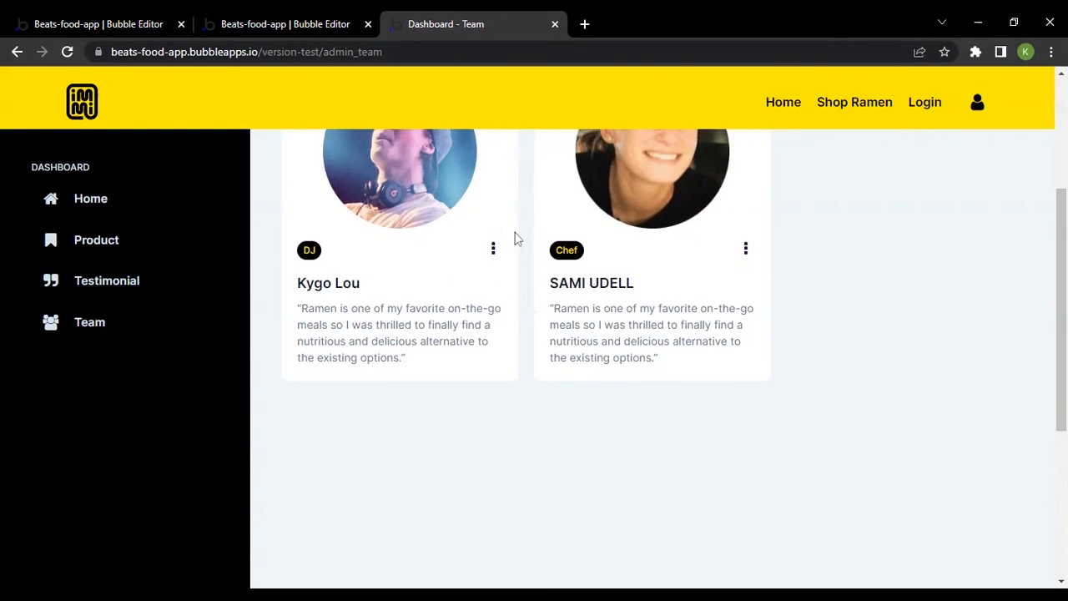
scroll(376, 267, up, 3)
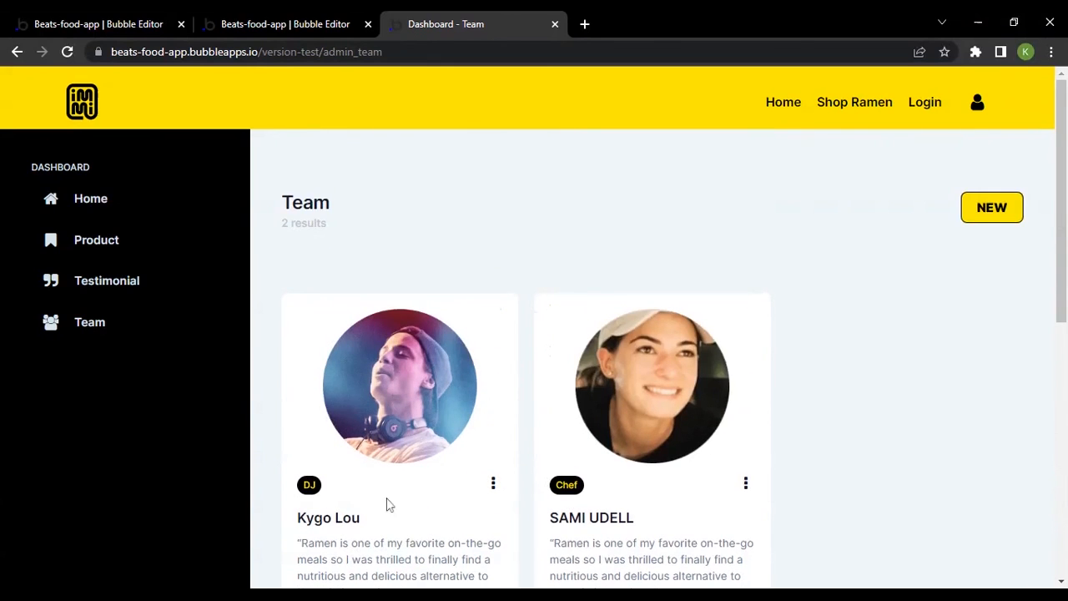
scroll(451, 392, down, 2)
Return to the admin_team design and review the team card's entries in the elements tree and the list of reusable elements
click(283, 24)
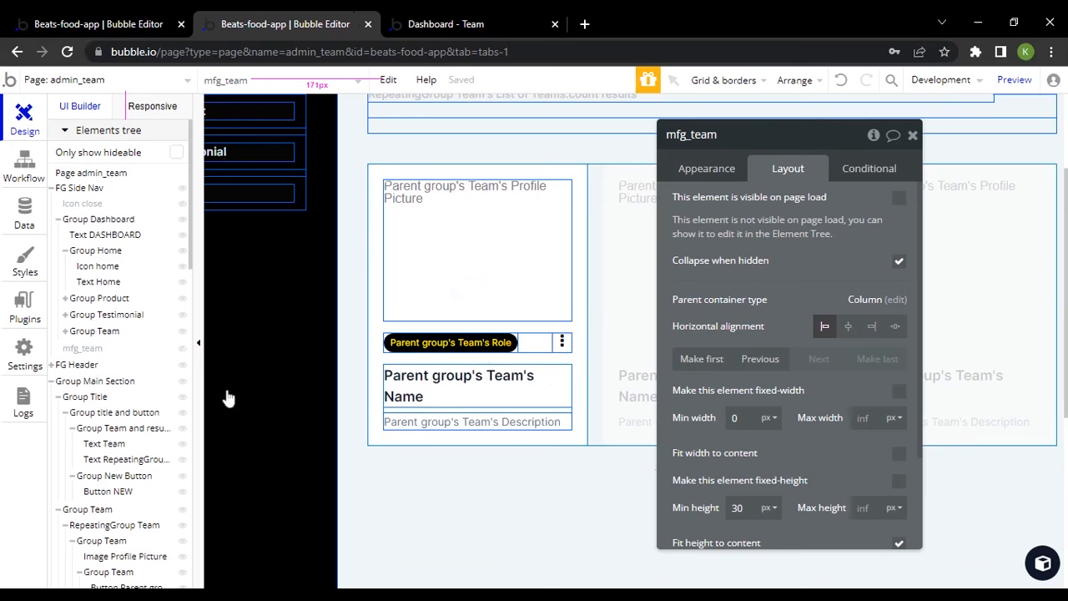
scroll(170, 393, down, 5)
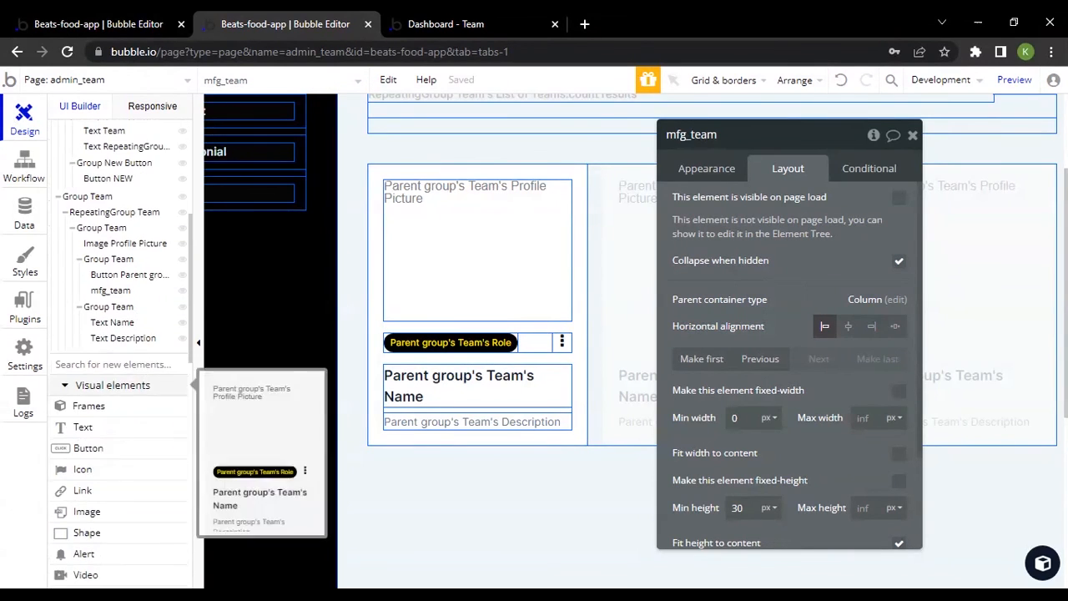
scroll(125, 443, down, 10)
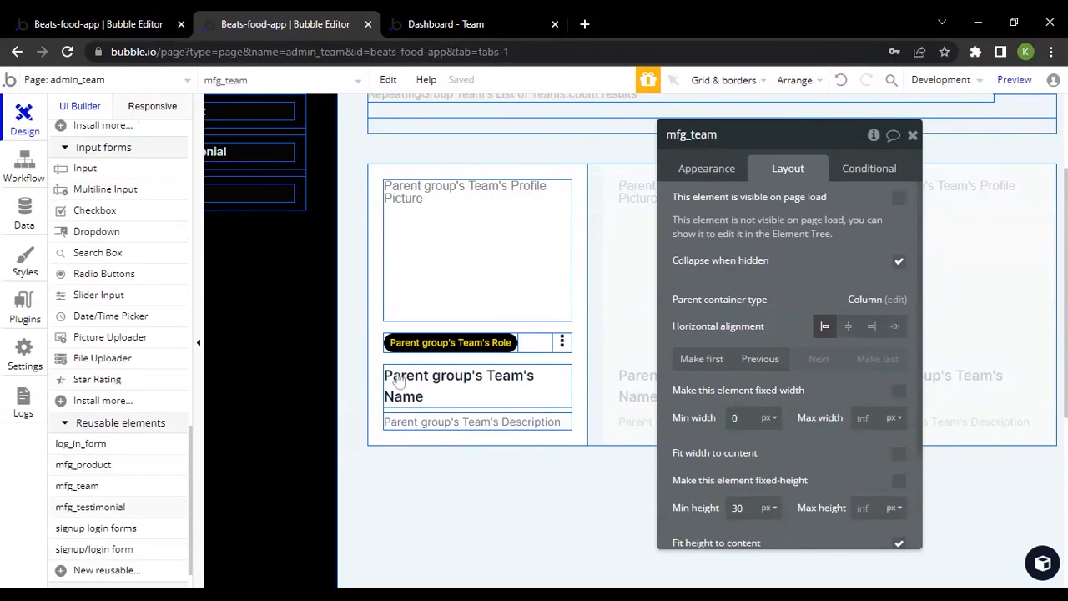
Reveal the team card's Group Team in the elements tree and examine the role button nested inside it
click(376, 250)
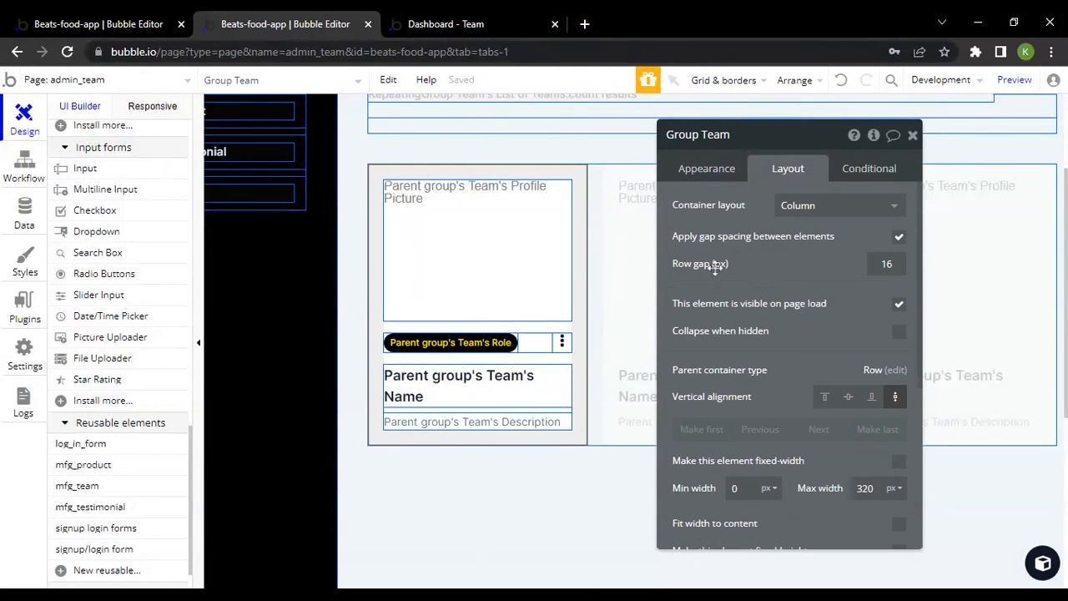
click(695, 150)
scroll(755, 467, down, 4)
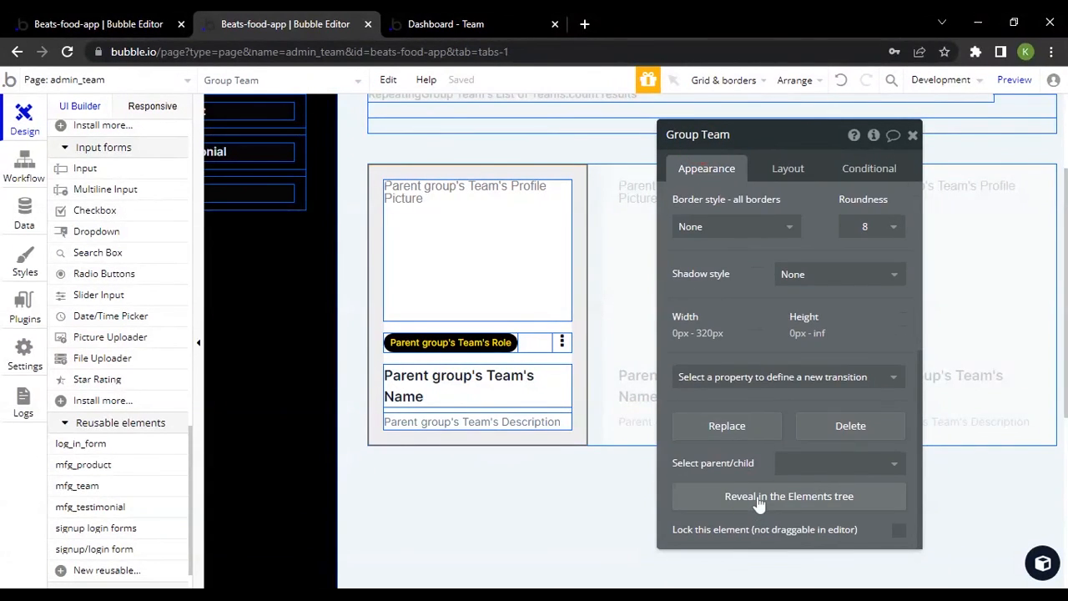
click(759, 499)
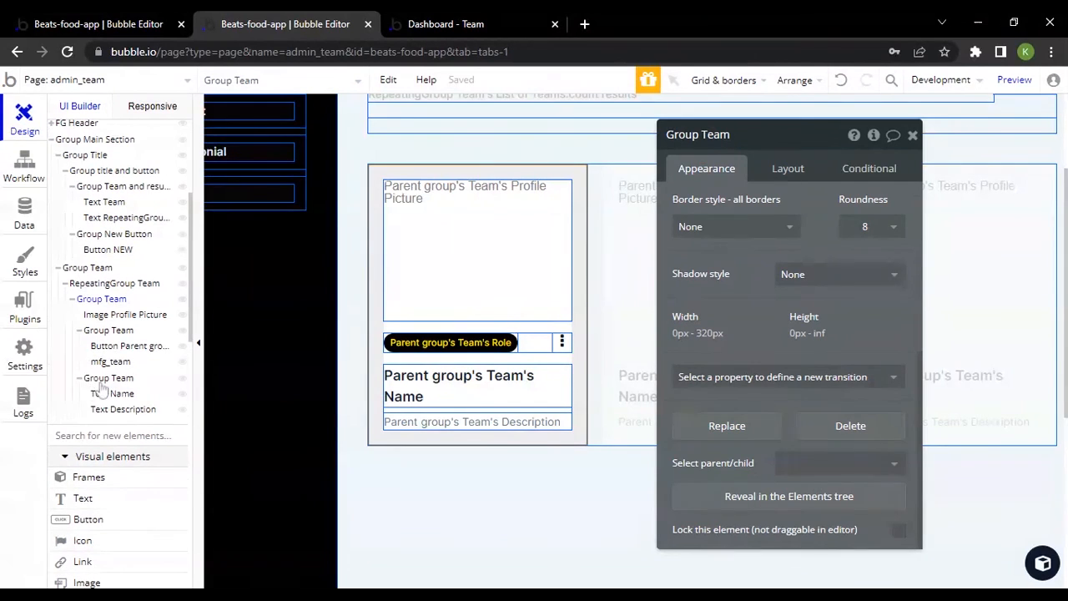
click(115, 349)
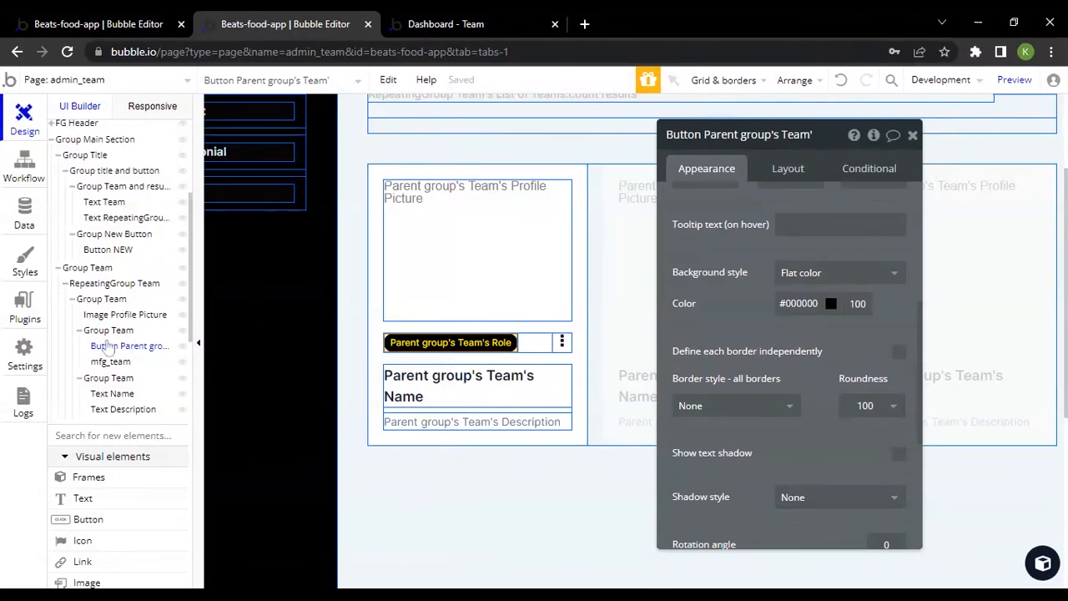
click(101, 300)
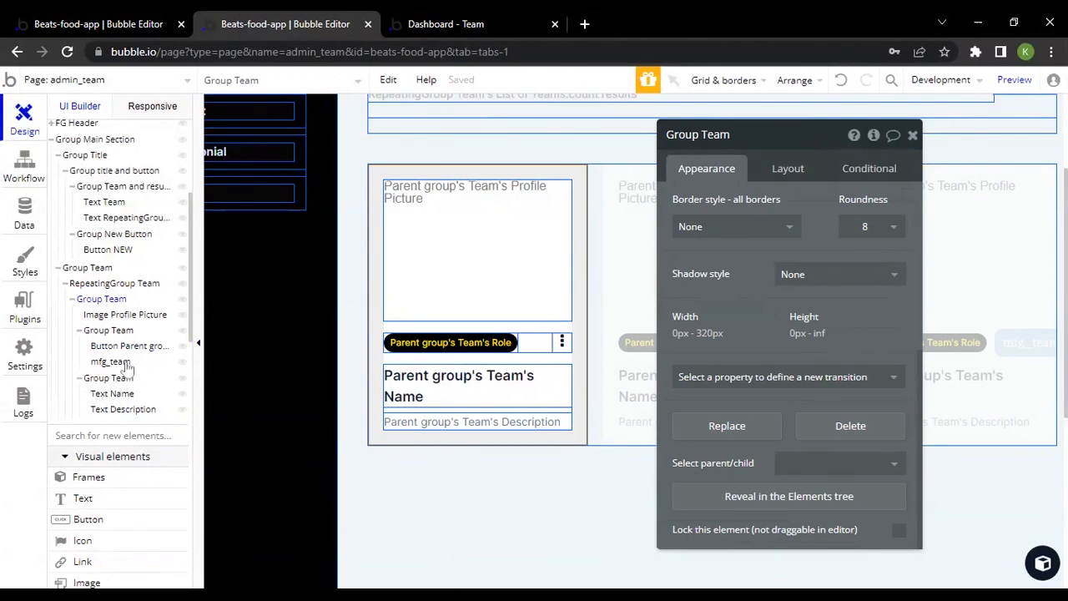
Examine the role button and the mfg_team element beside it on the team card, comparing their appearance settings
click(458, 352)
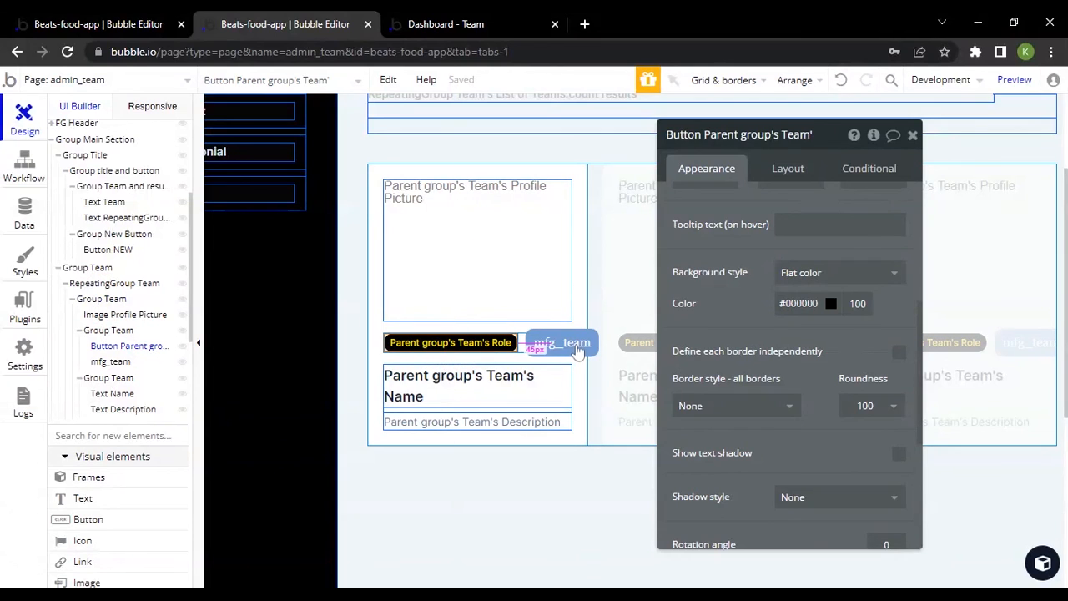
click(566, 345)
drag(580, 350, 557, 345)
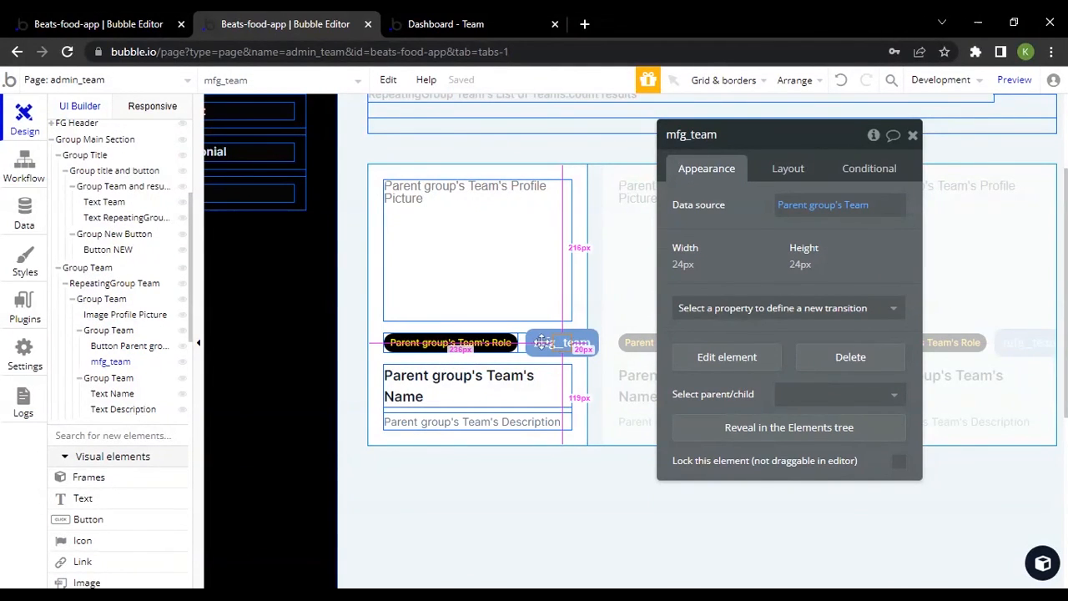
right_click(542, 342)
click(467, 342)
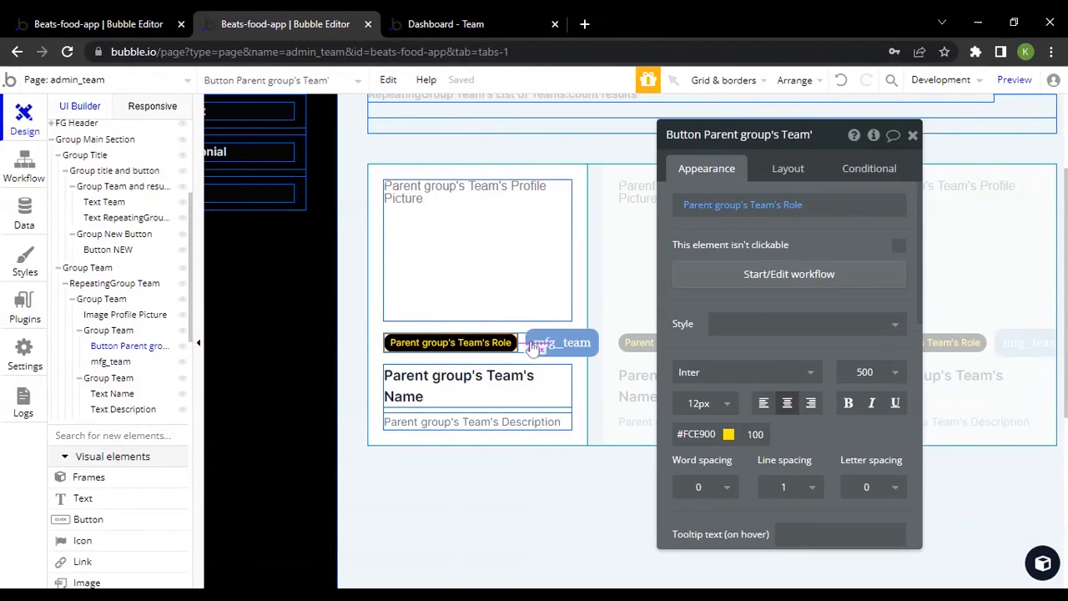
click(534, 346)
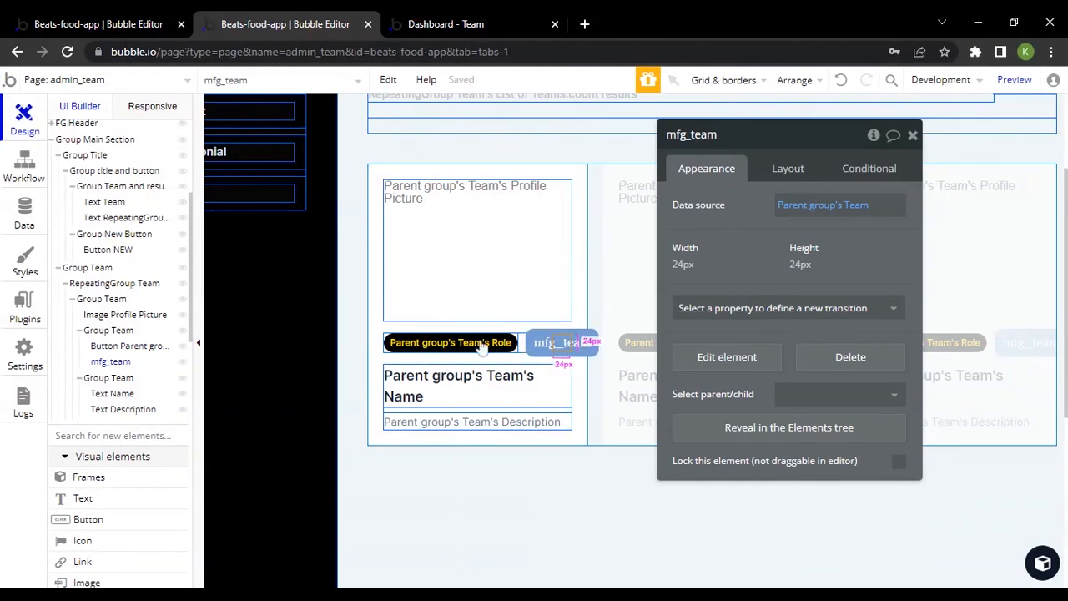
Inspect the row layout and container alignment of the Group Team holding the role button, and check mfg_team's data source
click(109, 331)
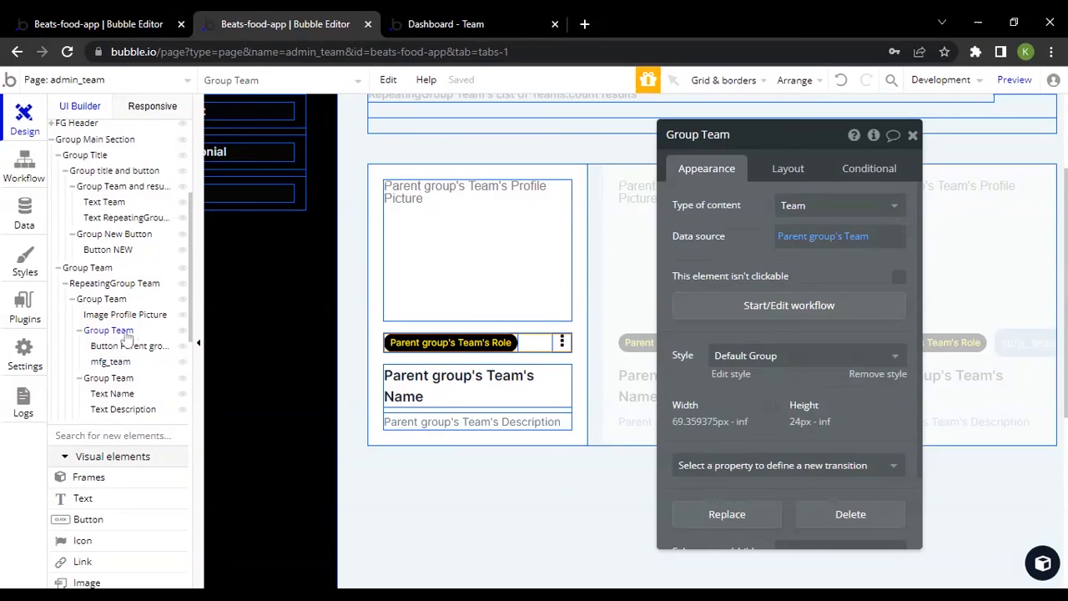
click(790, 170)
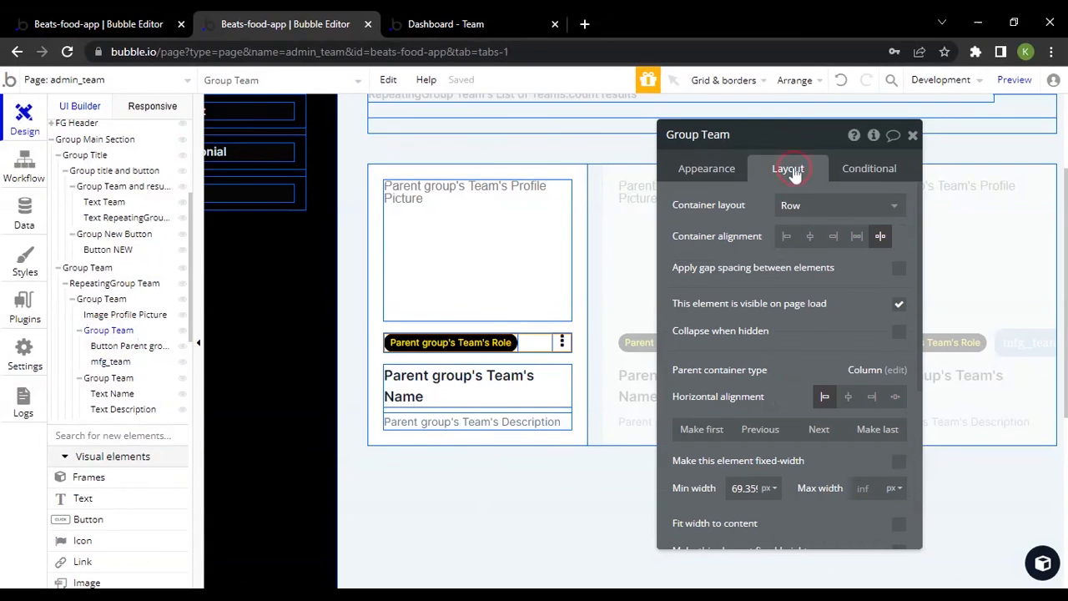
click(879, 236)
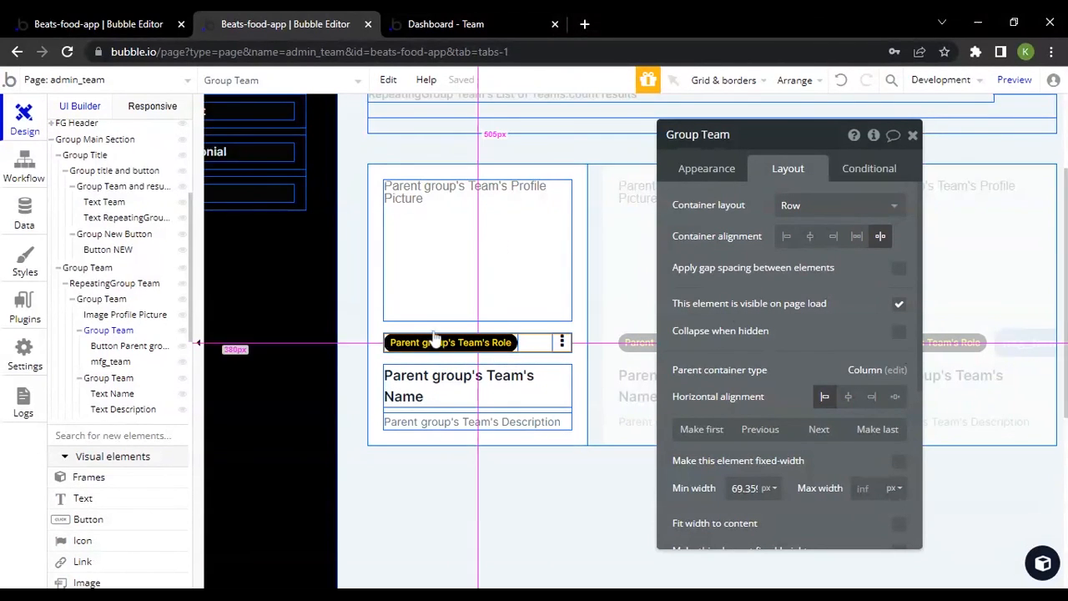
scroll(784, 301, down, 5)
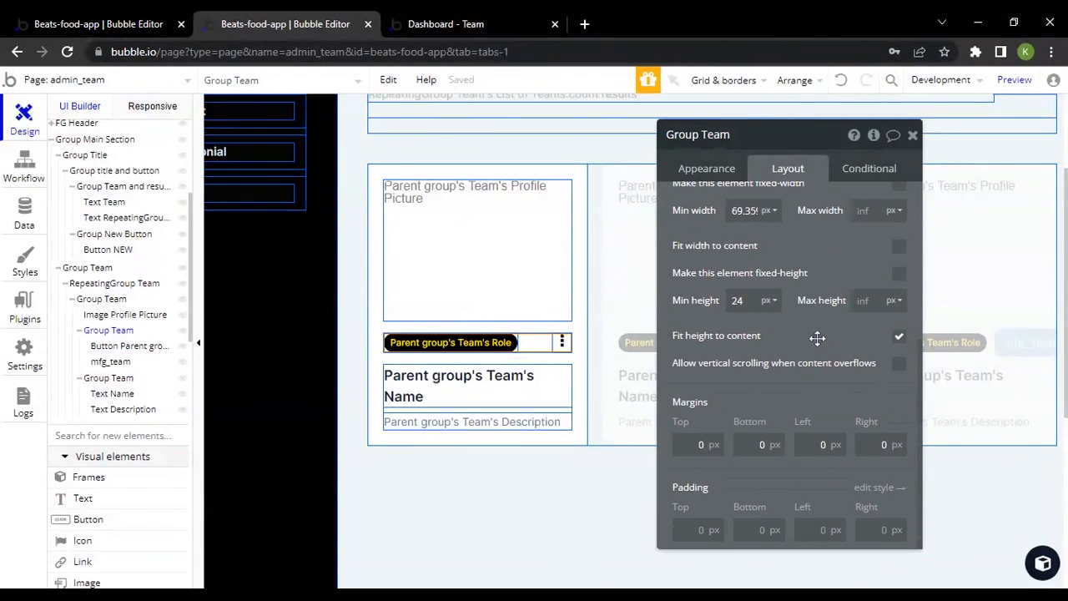
scroll(818, 334, up, 4)
scroll(821, 326, up, 1)
click(718, 175)
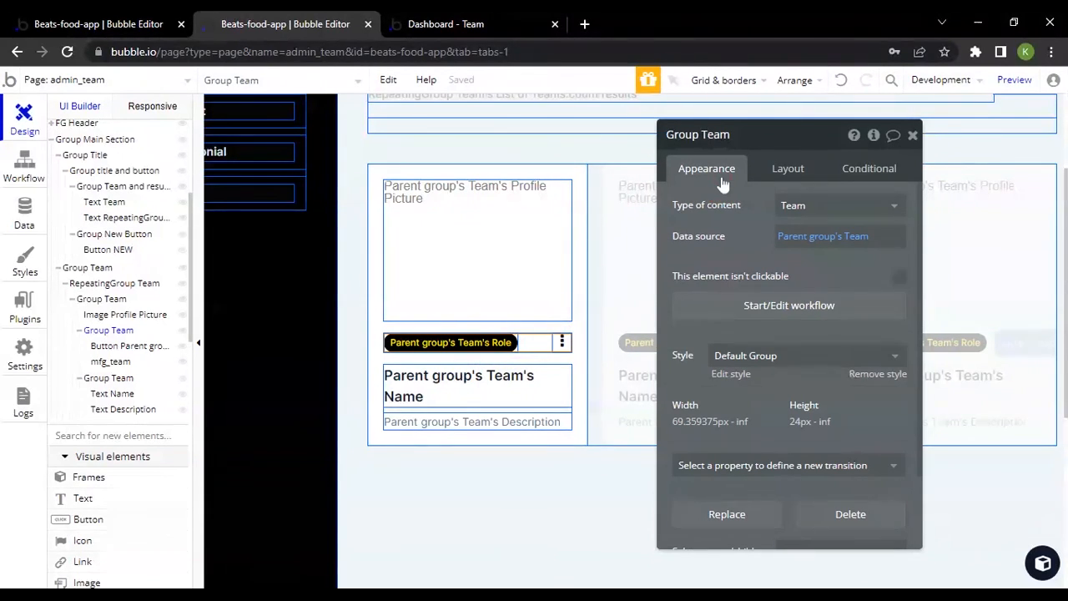
click(558, 341)
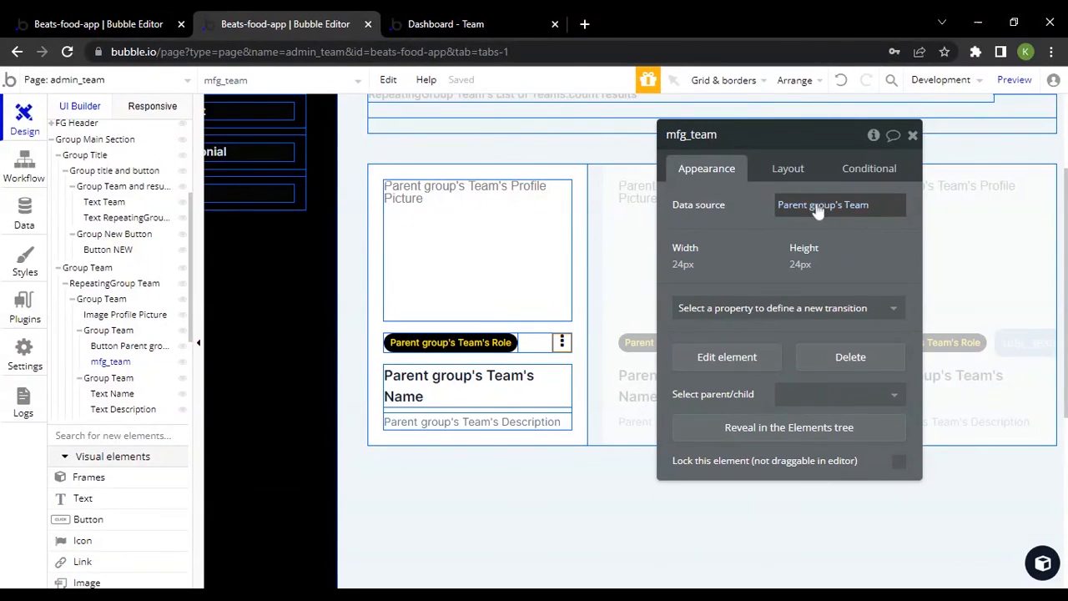
mouse_move(852, 212)
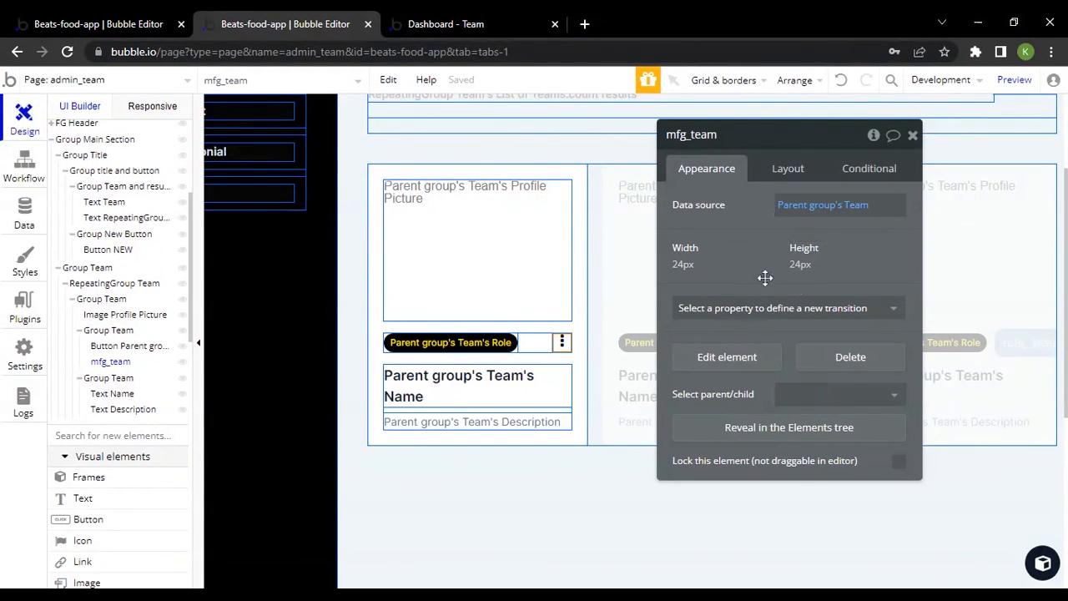
In the live preview, open the Edit Team popup from the first card's menu, review its fields, and close it
click(478, 20)
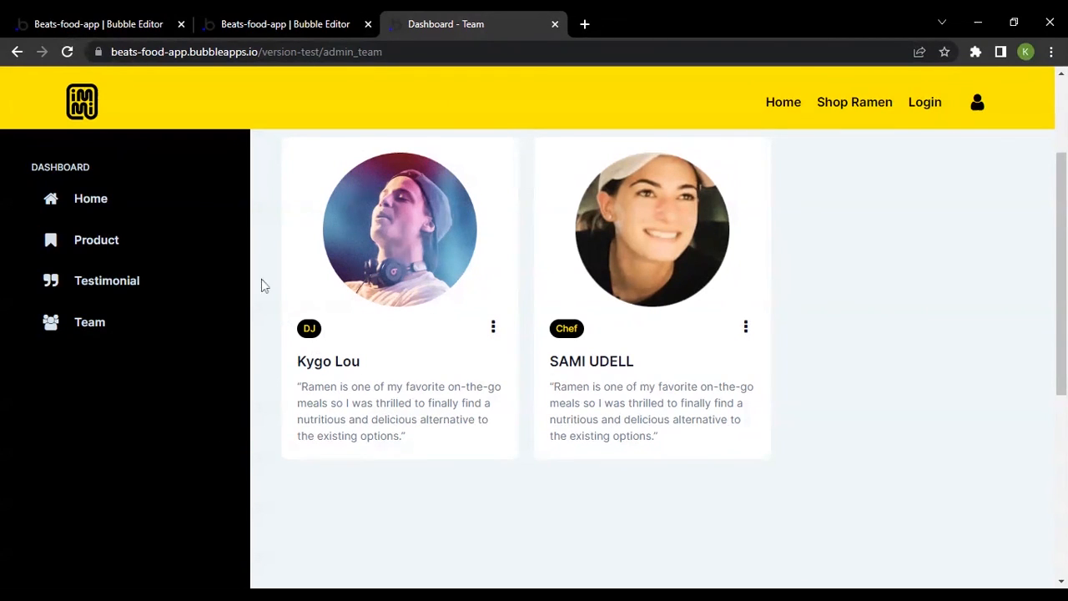
click(492, 328)
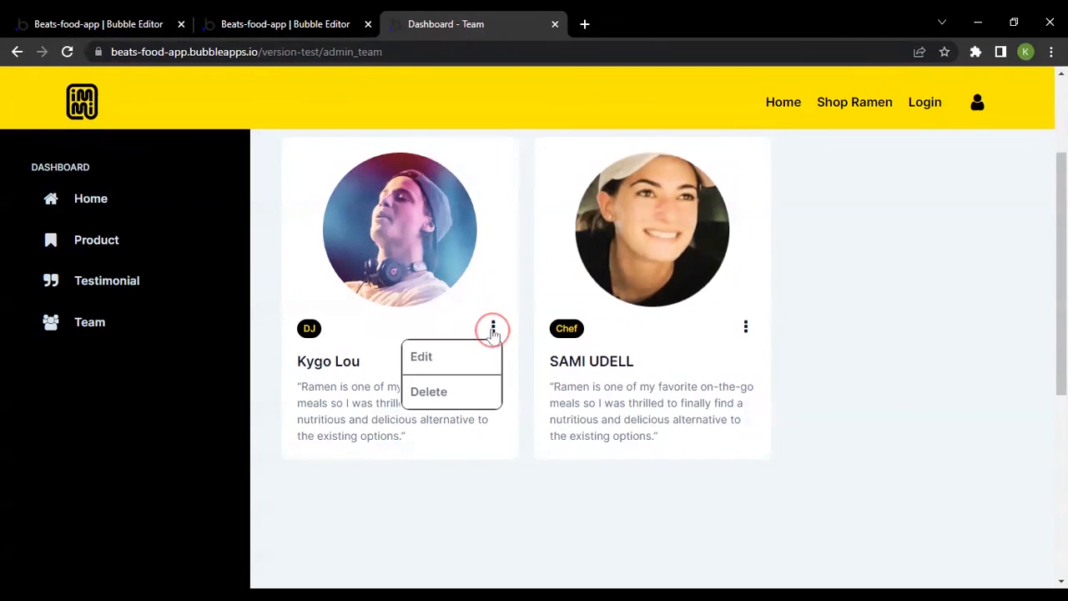
click(427, 355)
scroll(433, 357, down, 3)
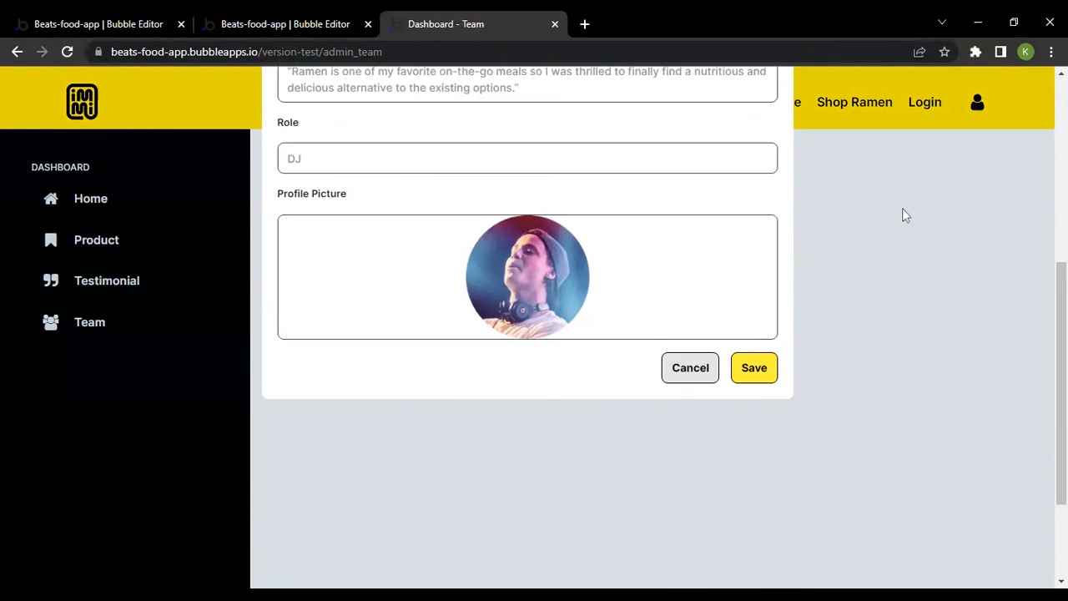
scroll(579, 336, up, 2)
scroll(622, 262, up, 2)
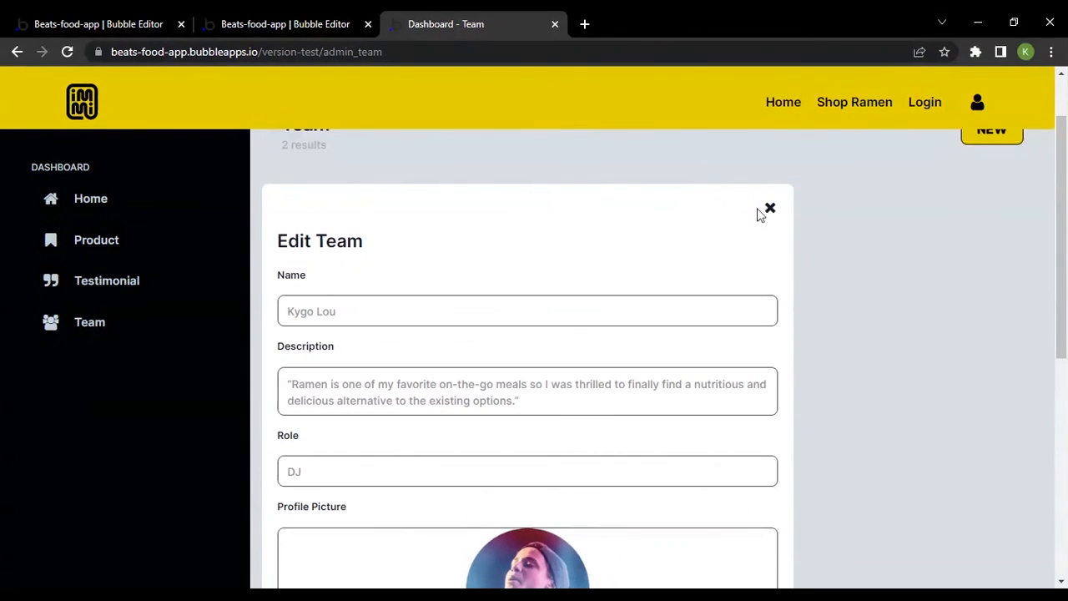
click(771, 208)
Open Button NEW's click workflow on admin_team and inspect its action triggering the create/edit thing event from mfg_team
key(ctrl+shift+Tab)
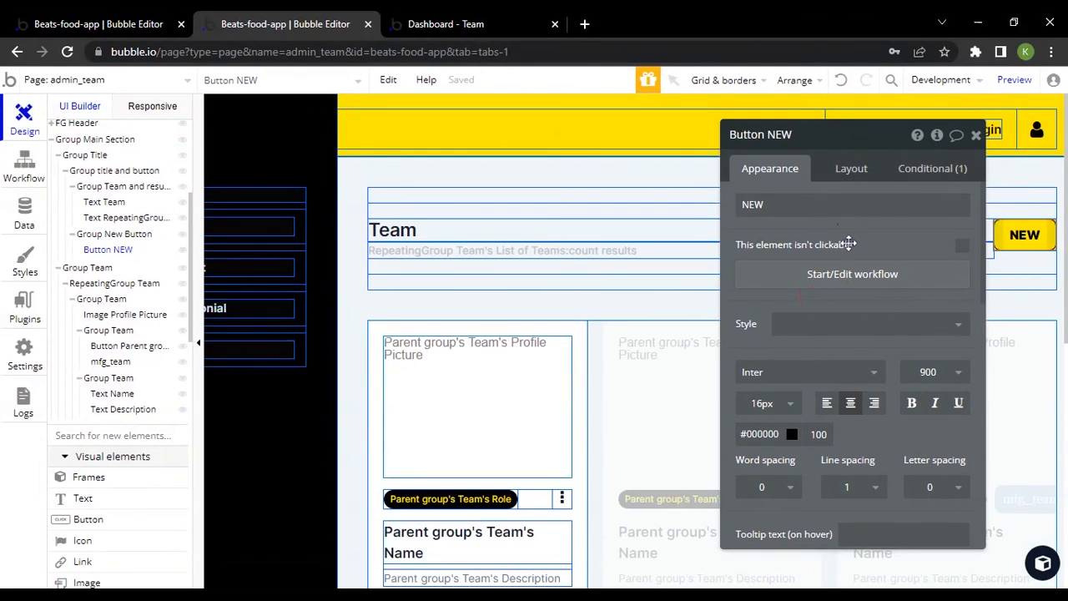
drag(846, 241, 705, 210)
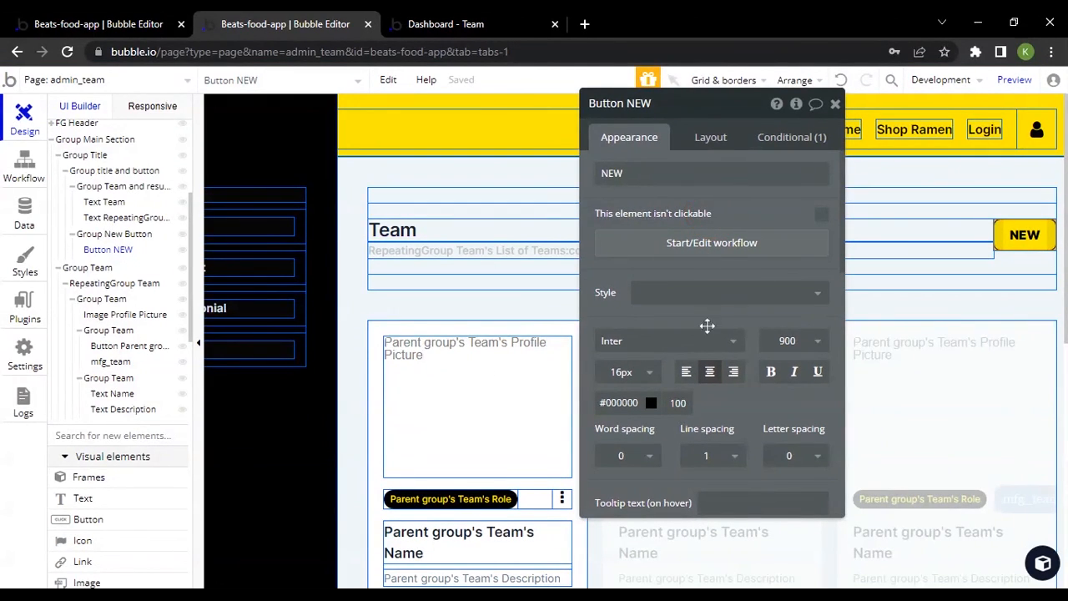
click(742, 245)
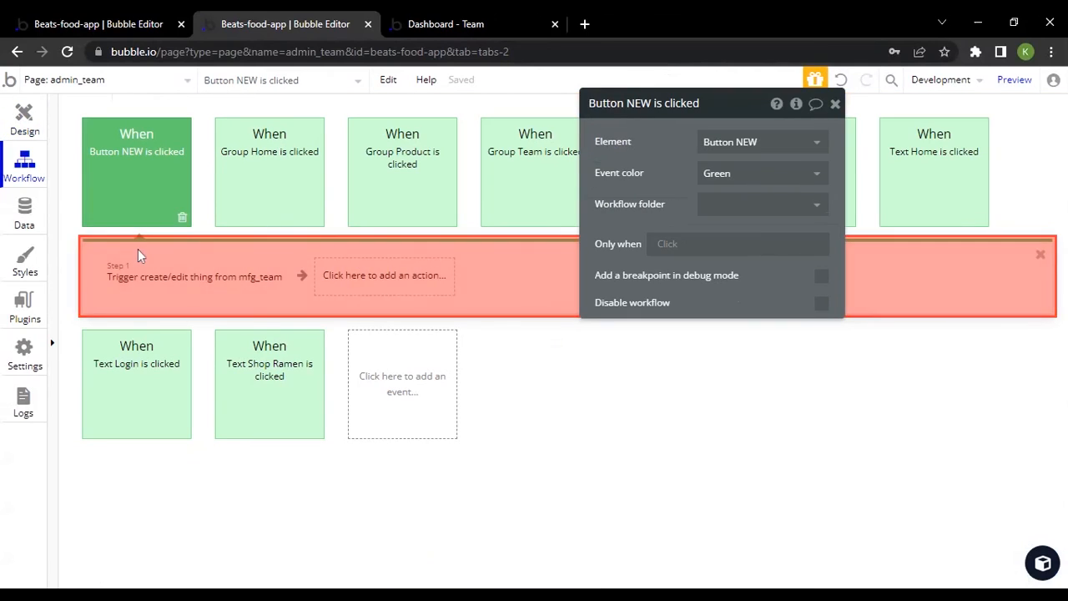
click(145, 281)
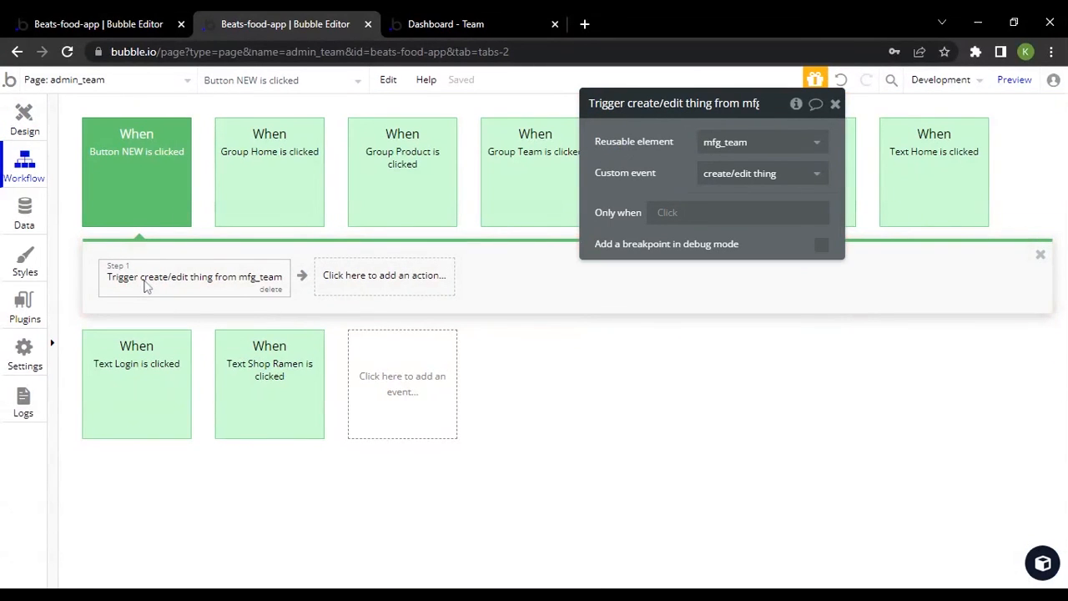
Review the reusable element and custom event choices in the trigger action of Button NEW's click workflow
click(25, 114)
click(682, 260)
click(195, 275)
click(729, 143)
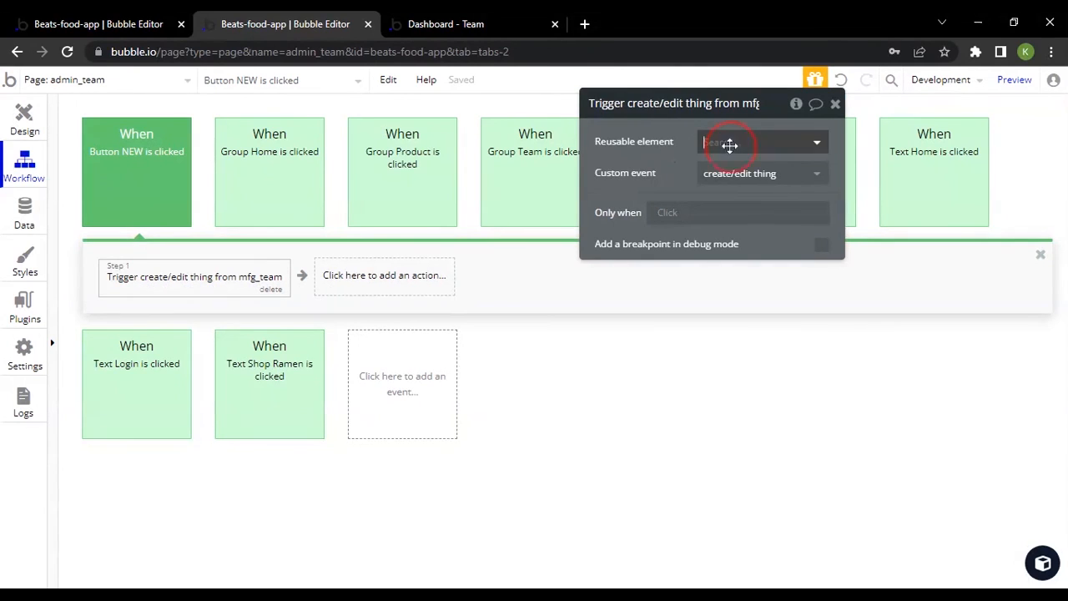
click(734, 163)
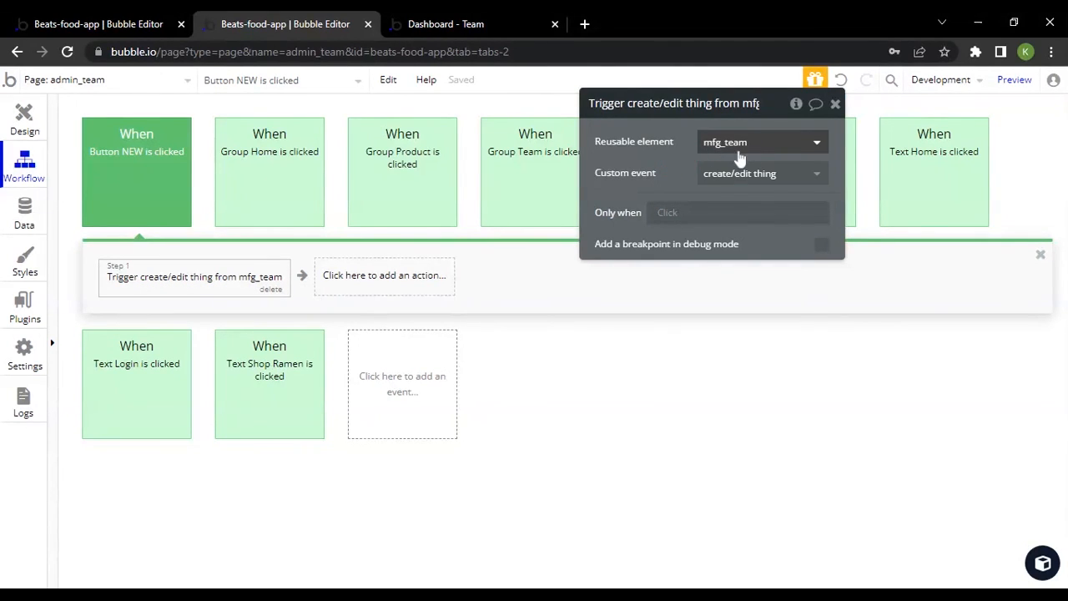
click(753, 178)
click(626, 173)
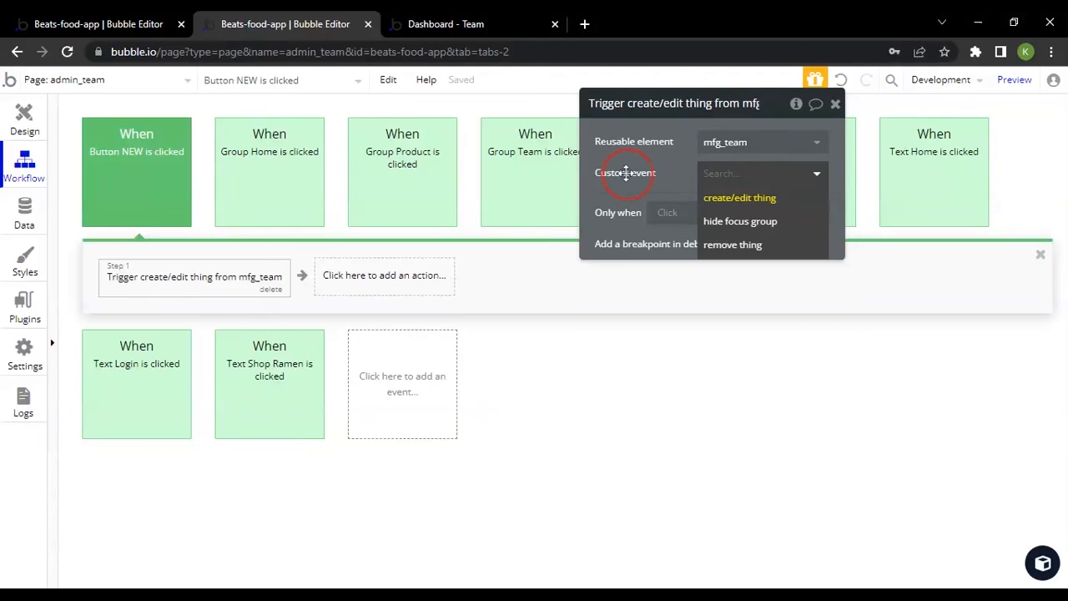
In the live Team dashboard preview, open the Create Team popup for a new entry and dismiss it
click(501, 23)
click(992, 209)
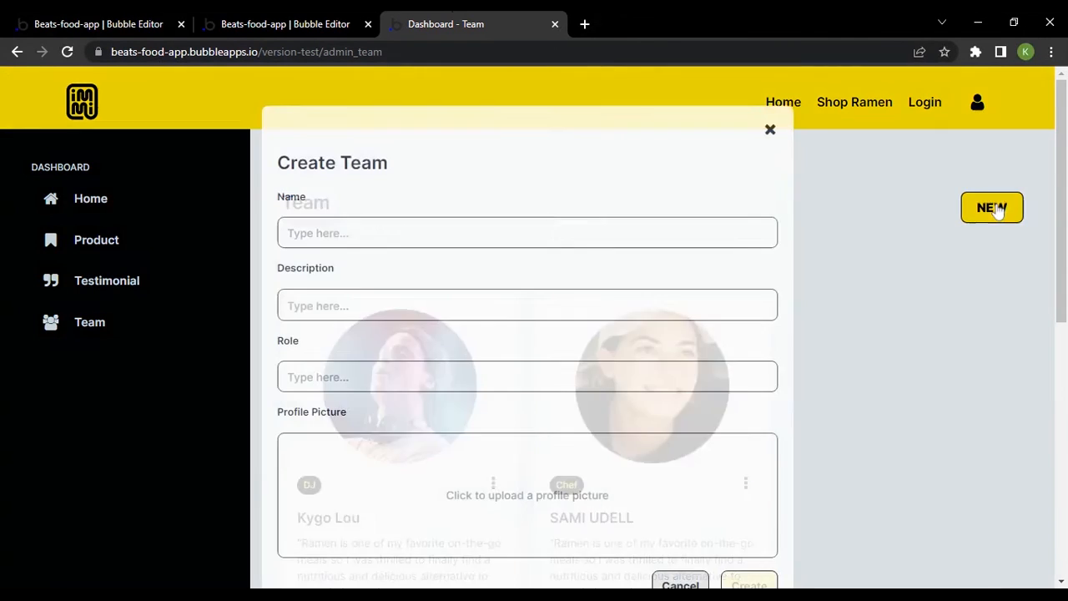
click(860, 245)
Test the options menu on the first team card and close what it opens
scroll(542, 413, down, 1)
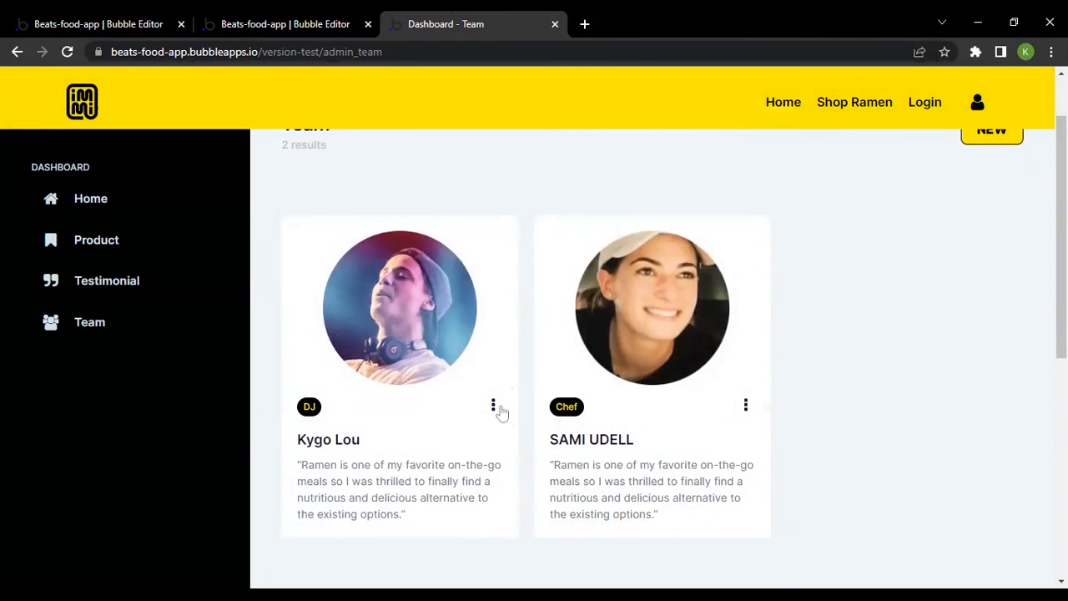
click(493, 406)
click(484, 436)
click(918, 320)
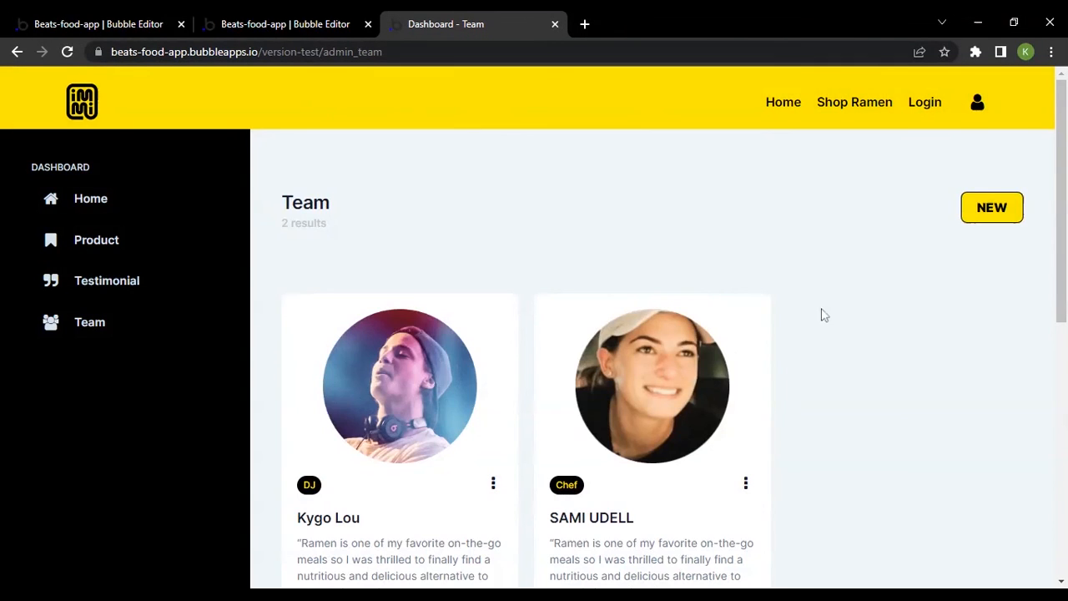